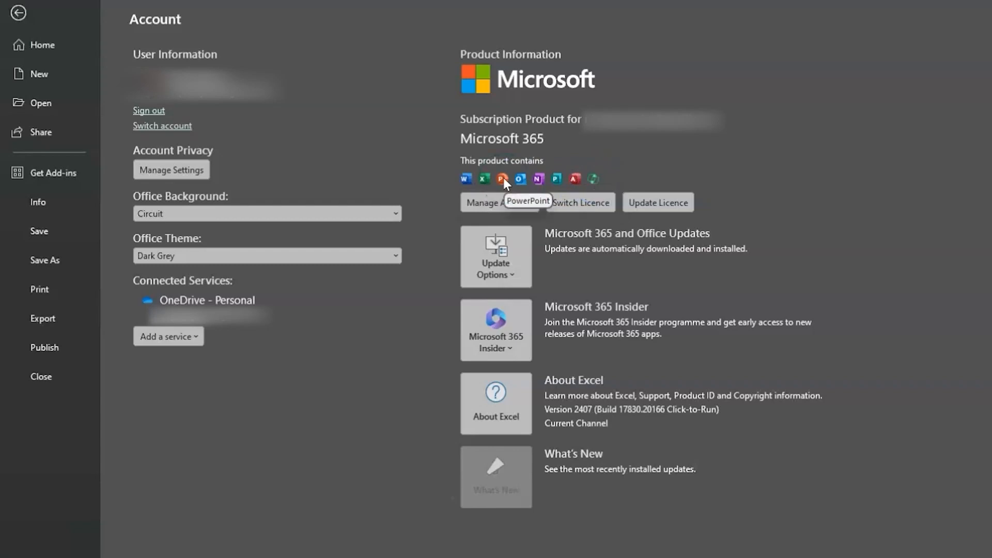
# Return to the worksheet and open Copilot, turning on AutoSave for the workbook so Copilot can work with it
pyautogui.press('Escape')
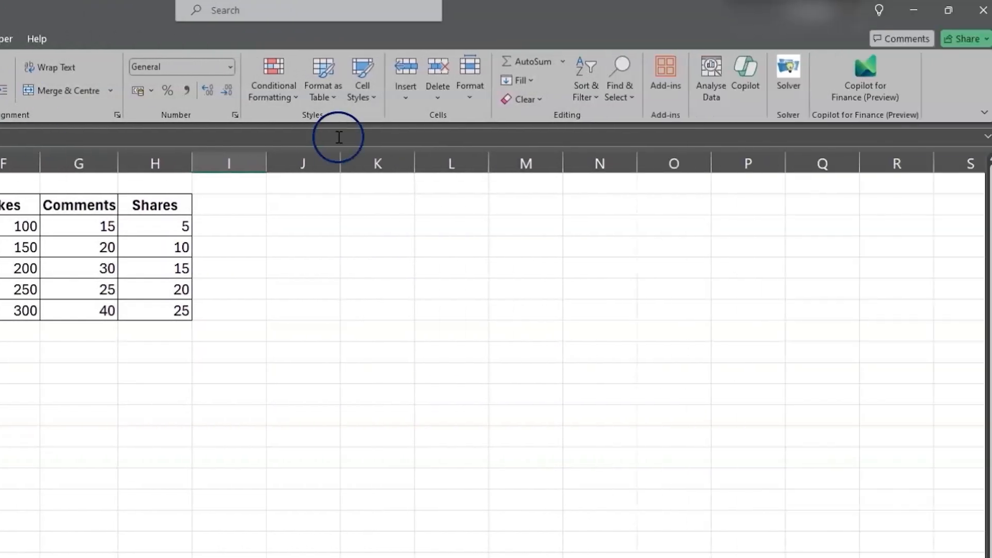
pyautogui.click(751, 89)
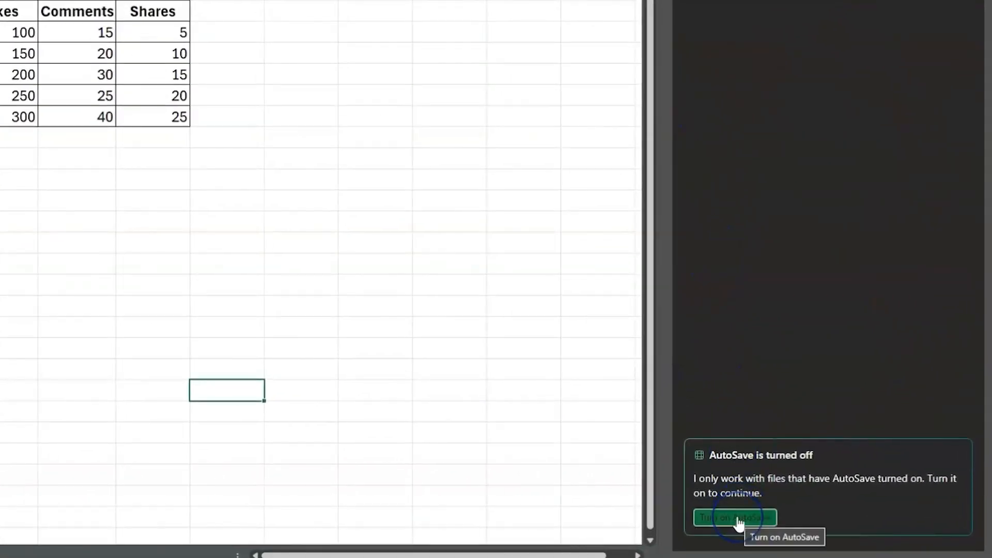
pyautogui.click(739, 519)
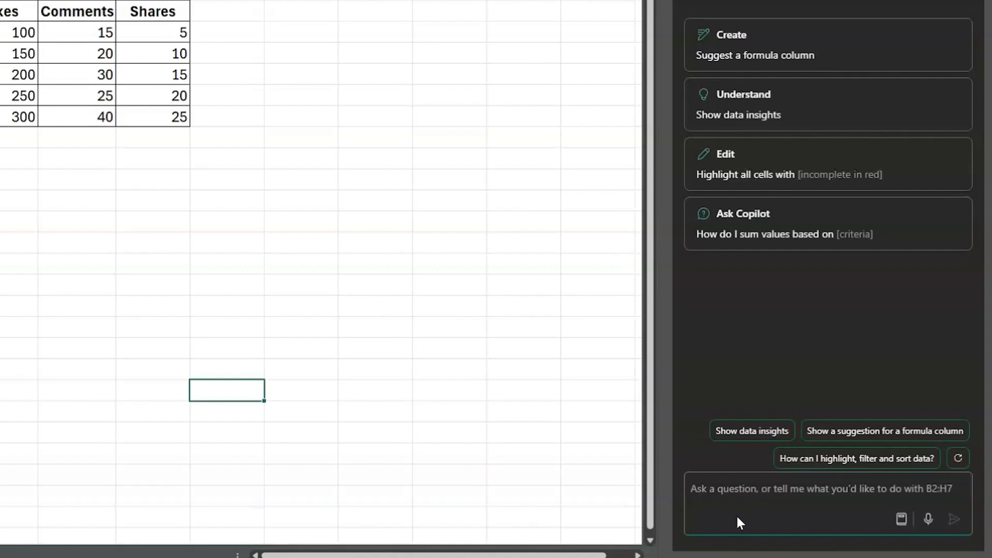
# Widen the Copilot pane beside the worksheet
pyautogui.moveTo(661, 353); pyautogui.dragTo(498, 353)
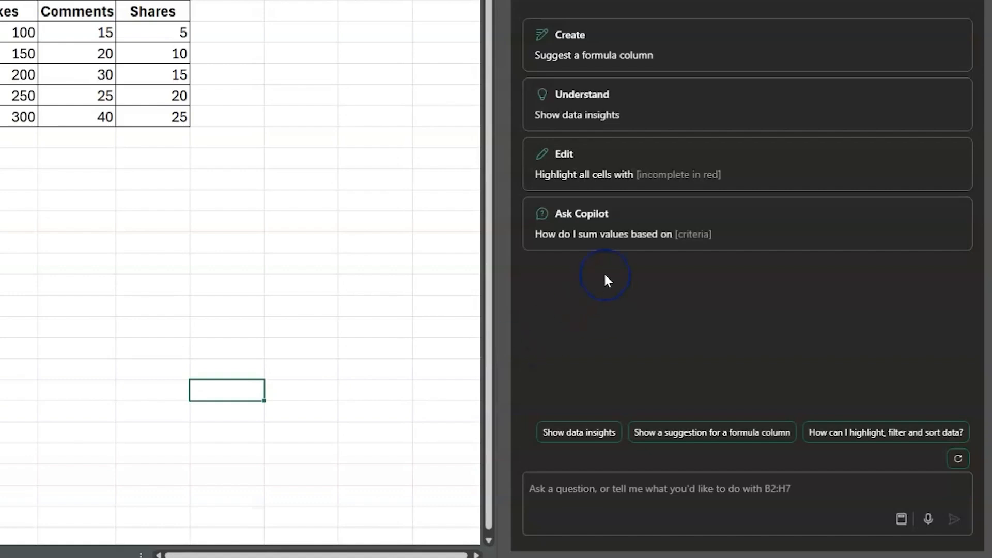
pyautogui.click(624, 59)
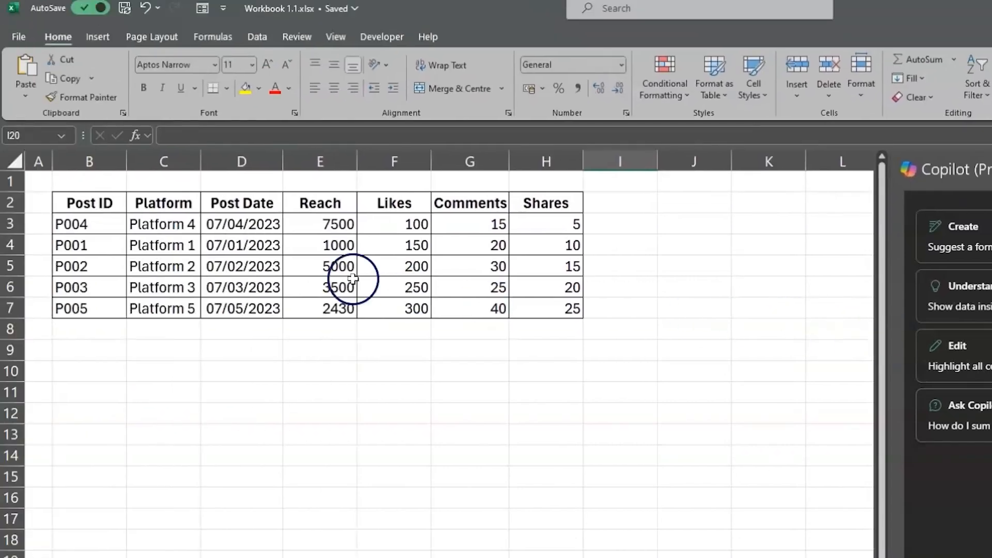
# Review the social media table in B2:H7, including the Platform column and the headers from Post Date to Shares
pyautogui.moveTo(109, 204); pyautogui.dragTo(538, 315)
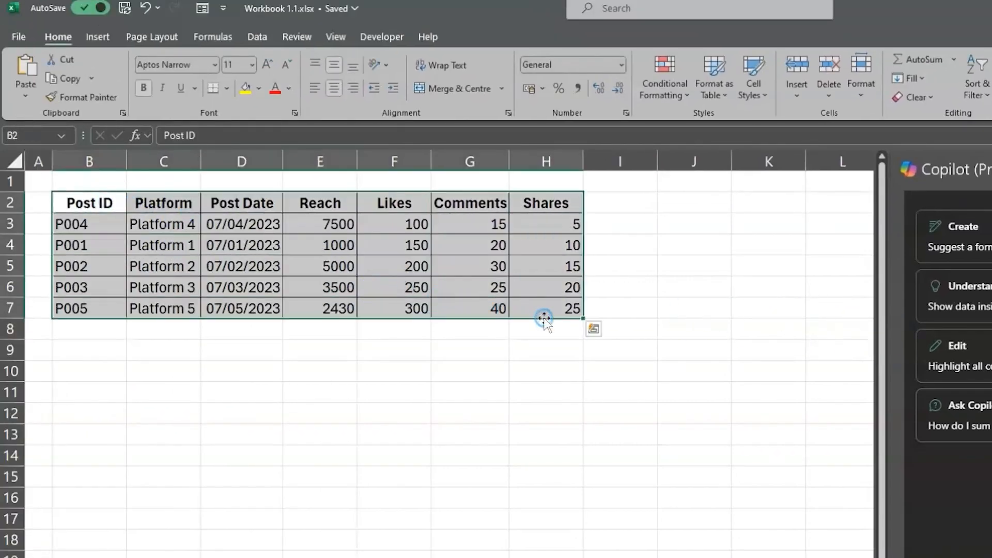
pyautogui.moveTo(181, 203); pyautogui.dragTo(184, 308)
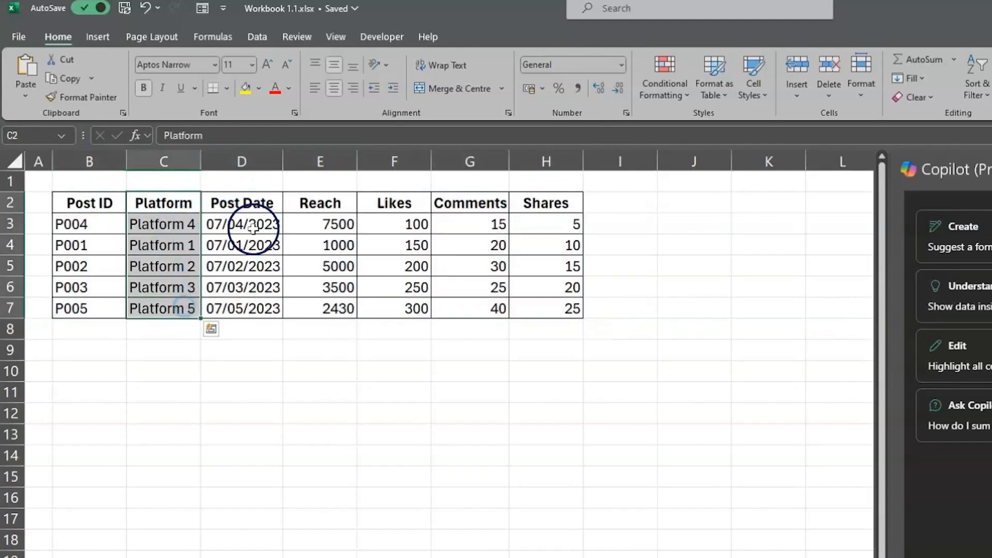
pyautogui.click(269, 204)
pyautogui.click(307, 203)
pyautogui.click(391, 201)
pyautogui.click(468, 203)
pyautogui.click(527, 201)
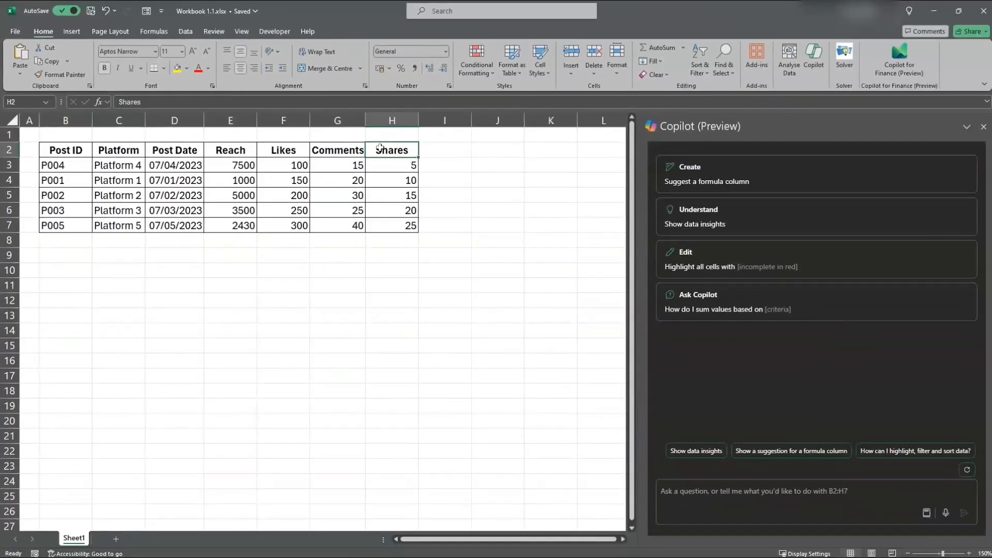
# Send Copilot the prompt "add a column calculating the engagement rate" for the table
pyautogui.click(689, 395)
pyautogui.click(664, 522)
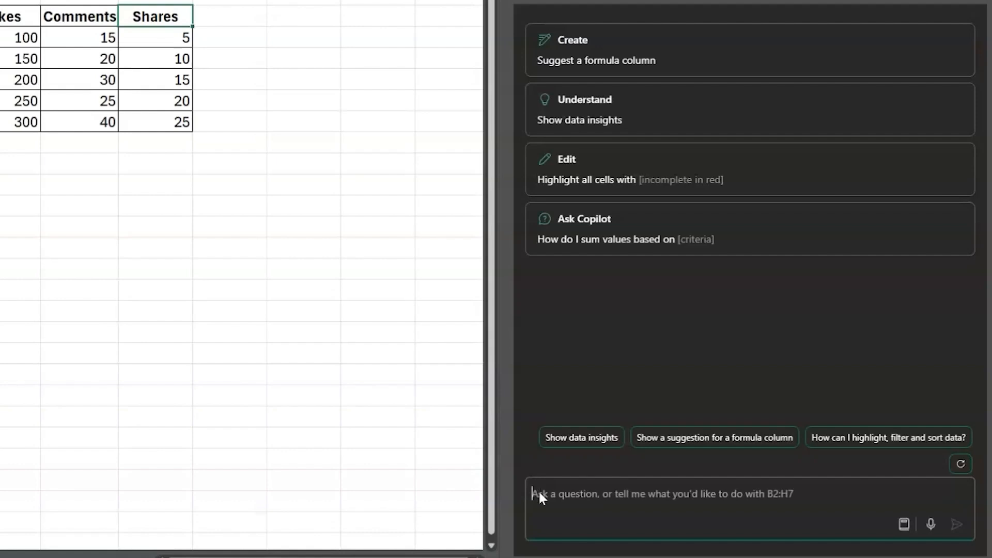
pyautogui.write('add a column calculating the engagement rate')
pyautogui.click(957, 524)
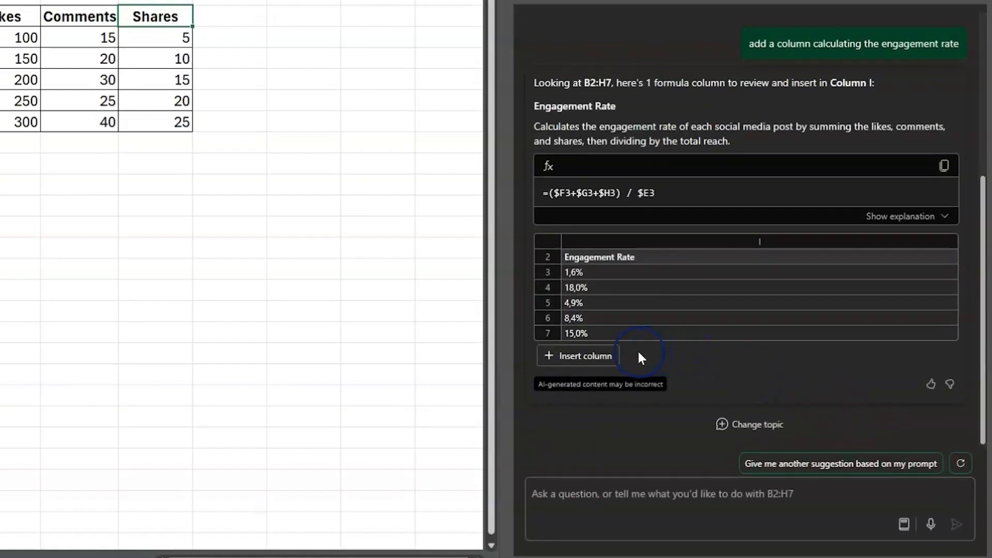
# Preview and insert Copilot's suggested Engagement Rate formula column into column I, then clear the table selection
pyautogui.moveTo(594, 358)
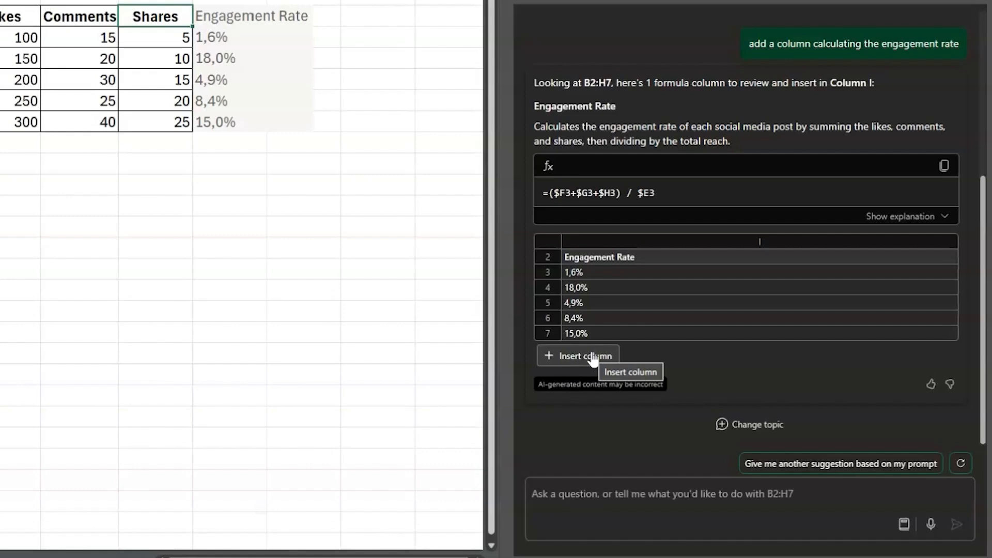
pyautogui.click(593, 356)
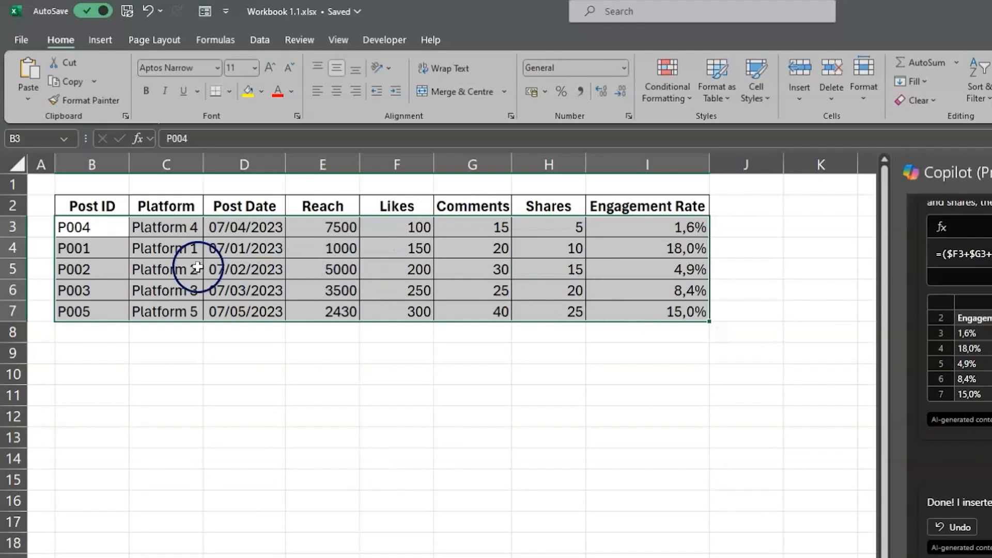
pyautogui.click(108, 248)
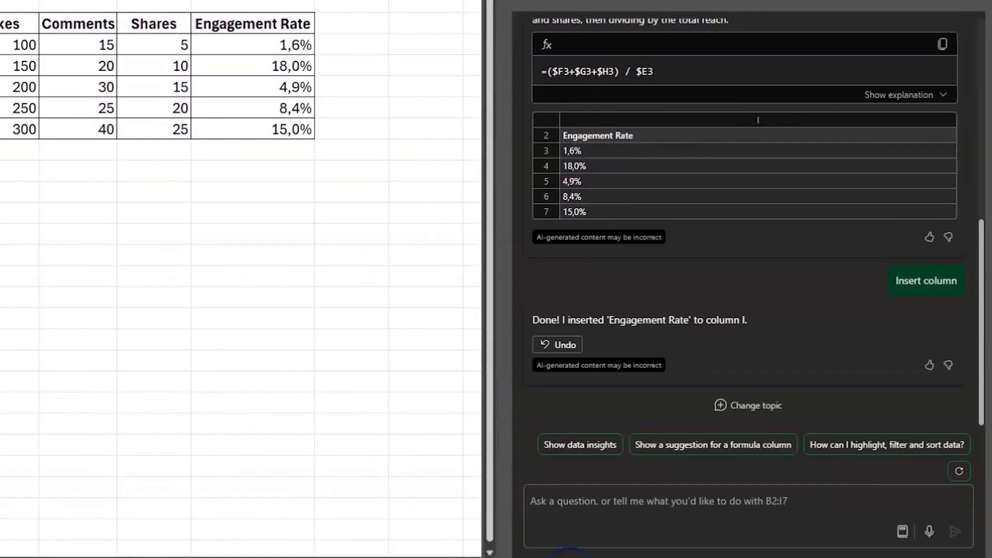
# Ask Copilot "Which platform has the highest engagement rate"
pyautogui.click(606, 500)
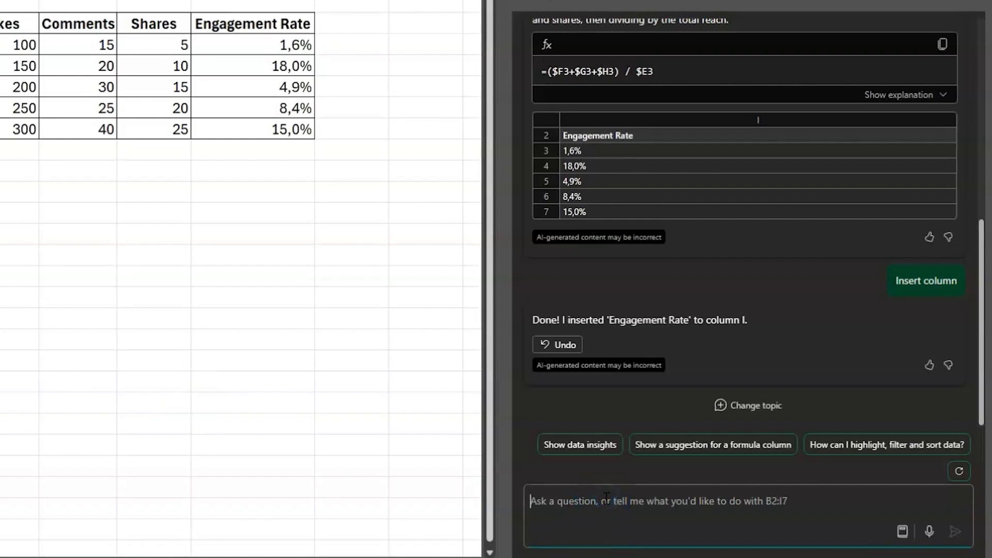
pyautogui.write('Which')
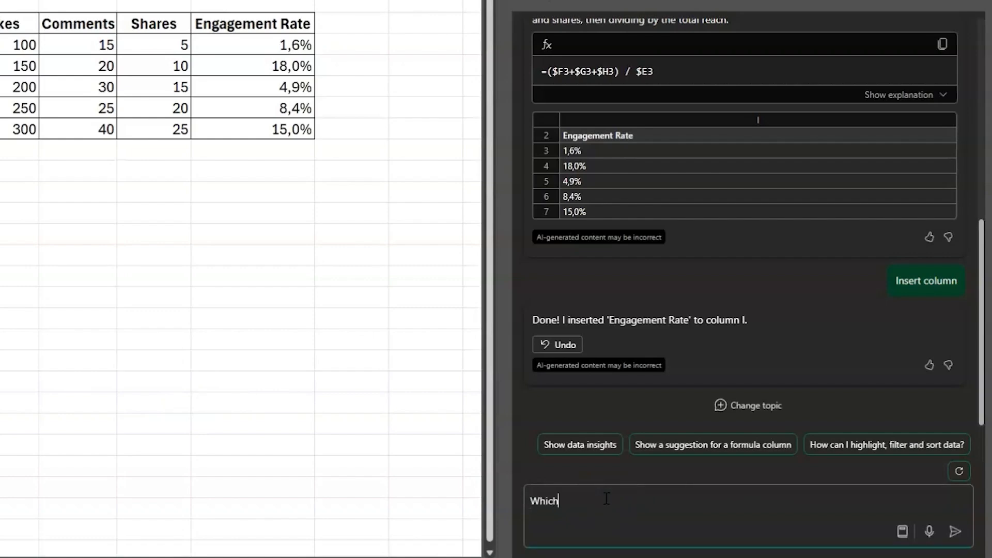
pyautogui.write(' platform has the high')
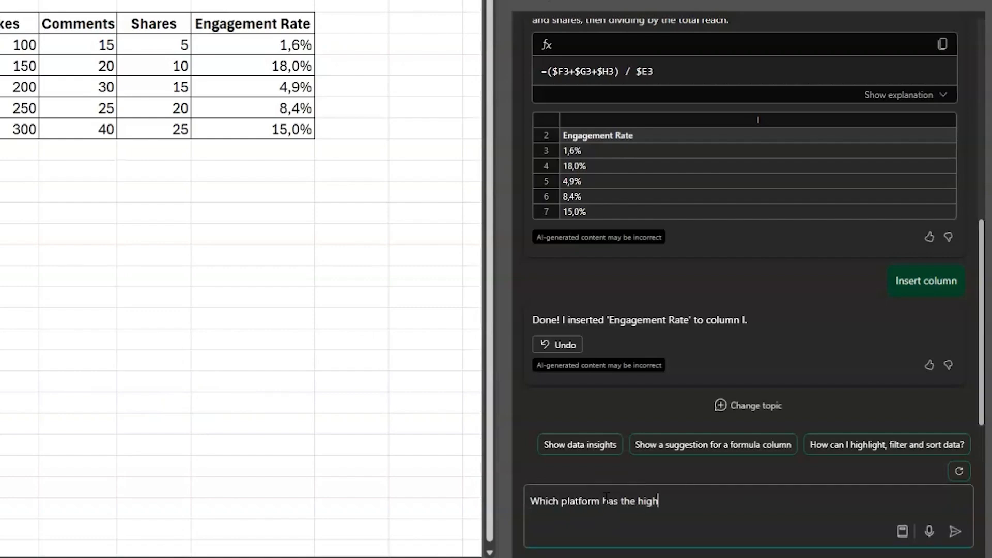
pyautogui.write('est engagement rate')
pyautogui.press('Return')
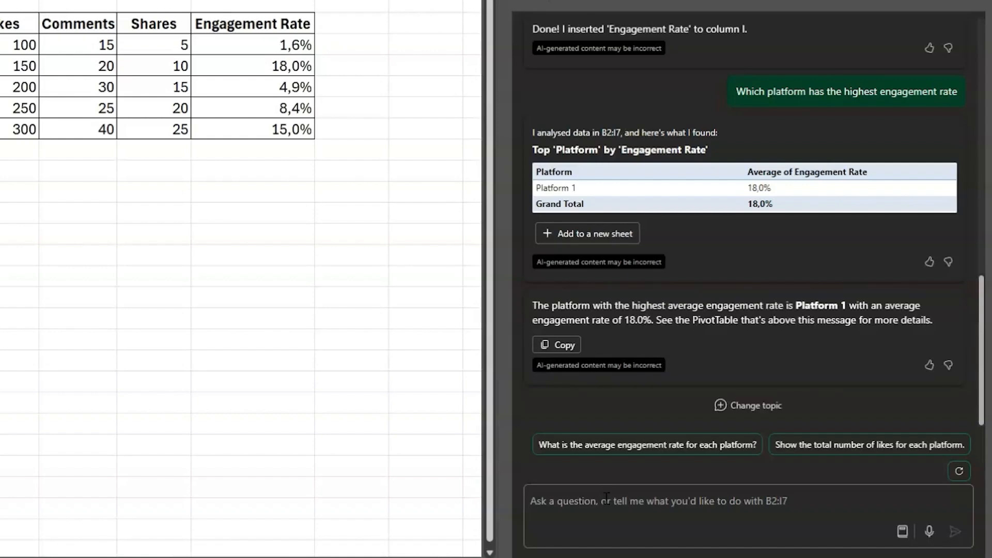
# Browse Copilot's suggested prompts in the Create, Understand and Edit categories
pyautogui.click(792, 526)
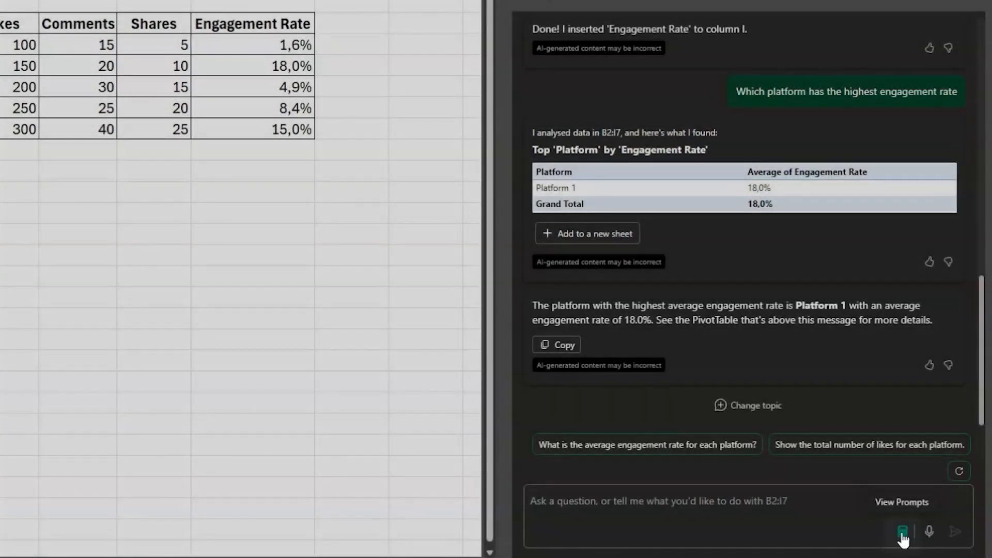
pyautogui.click(903, 535)
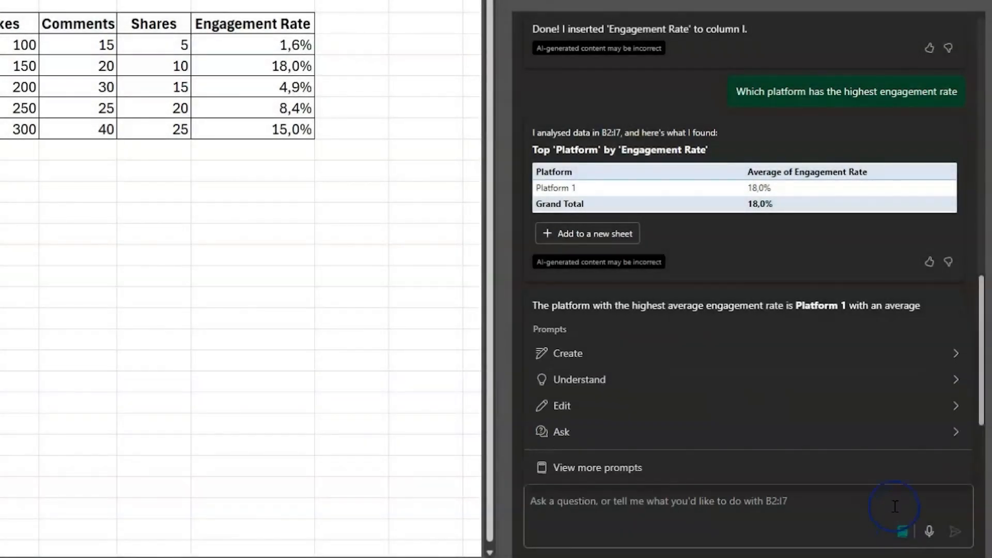
pyautogui.click(957, 354)
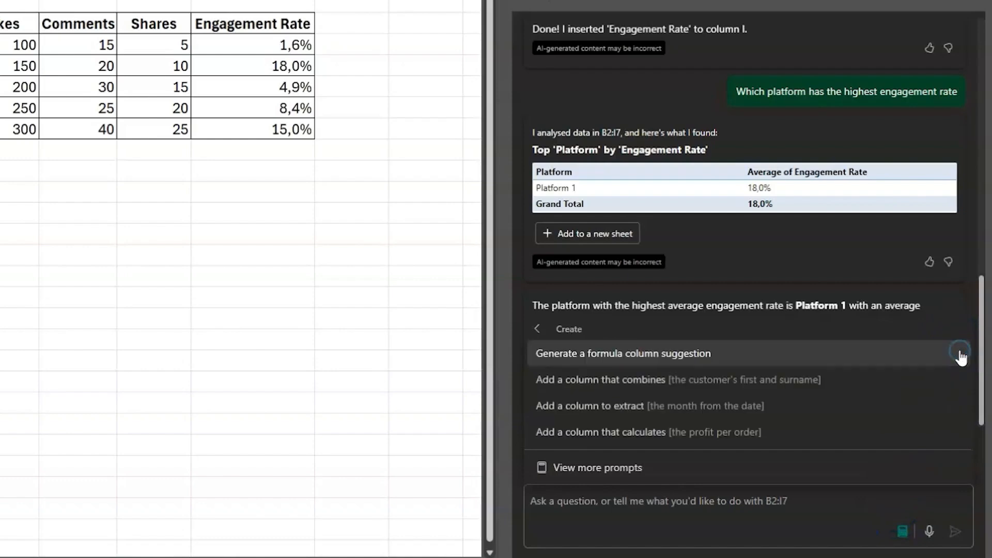
pyautogui.click(538, 332)
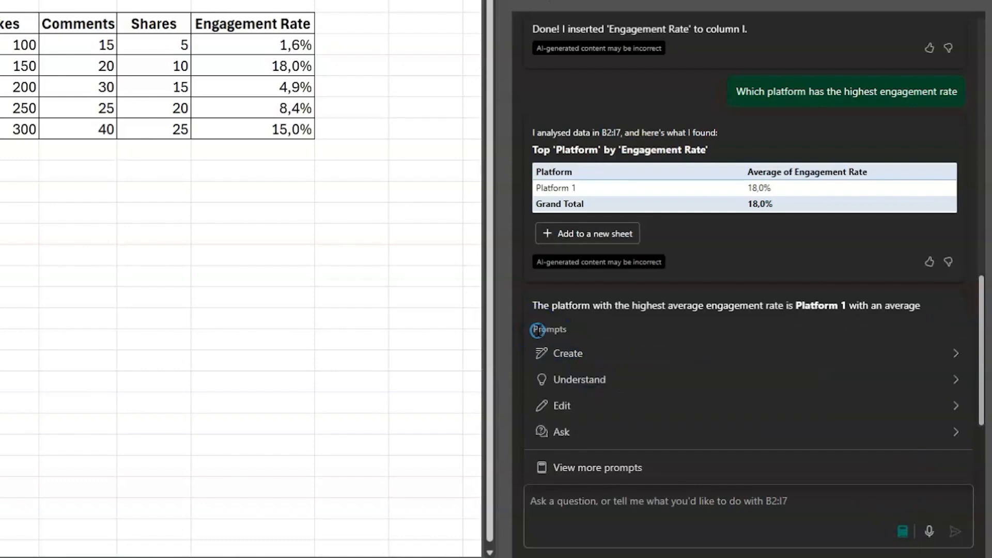
pyautogui.click(957, 382)
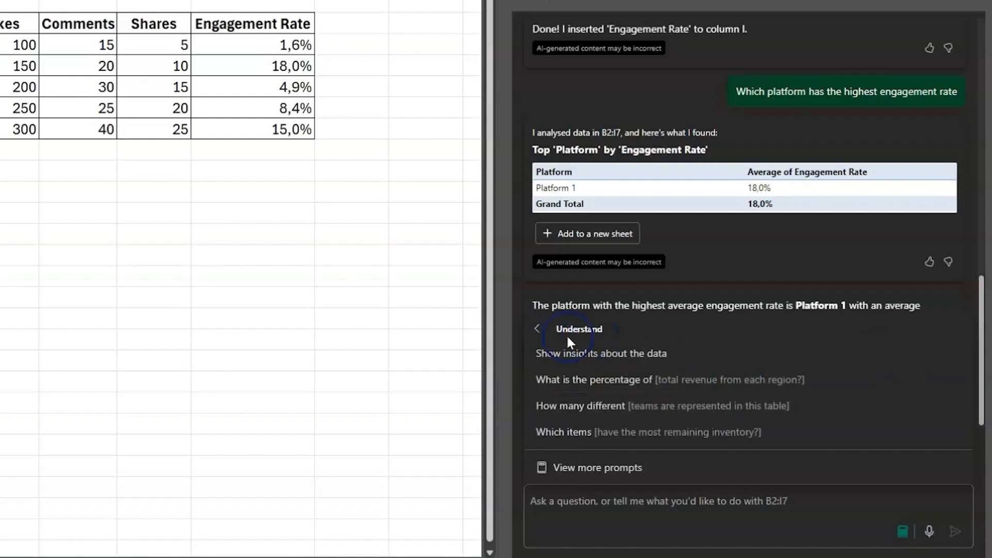
pyautogui.click(538, 335)
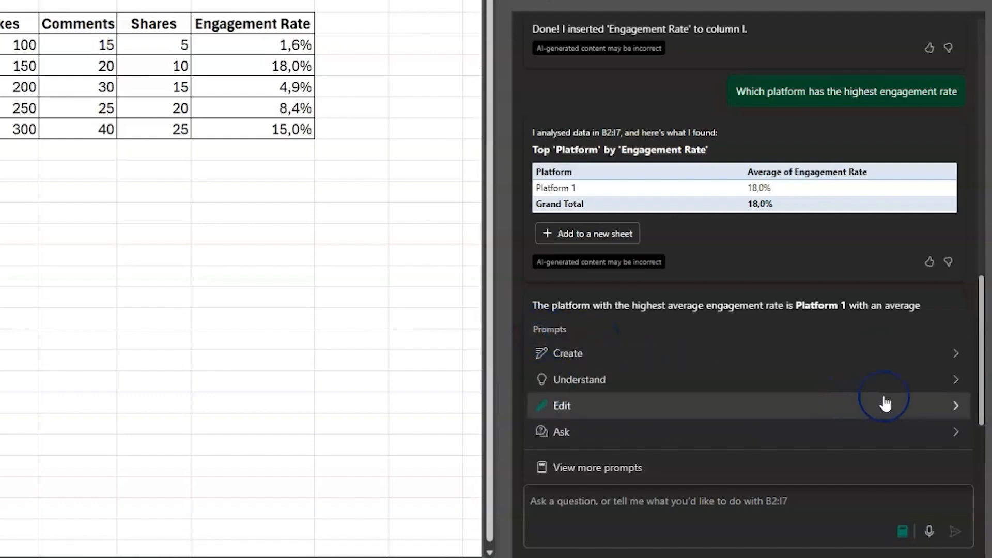
pyautogui.click(957, 407)
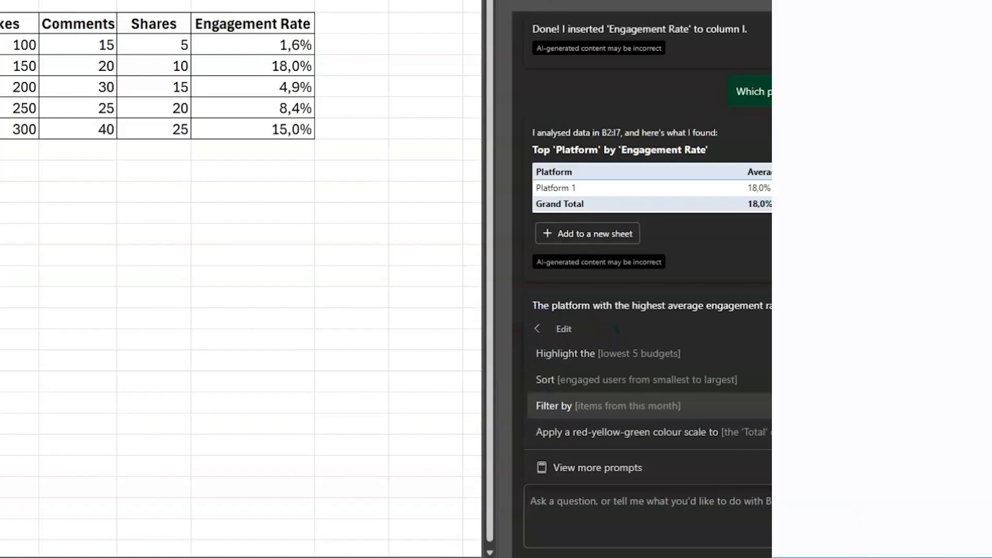
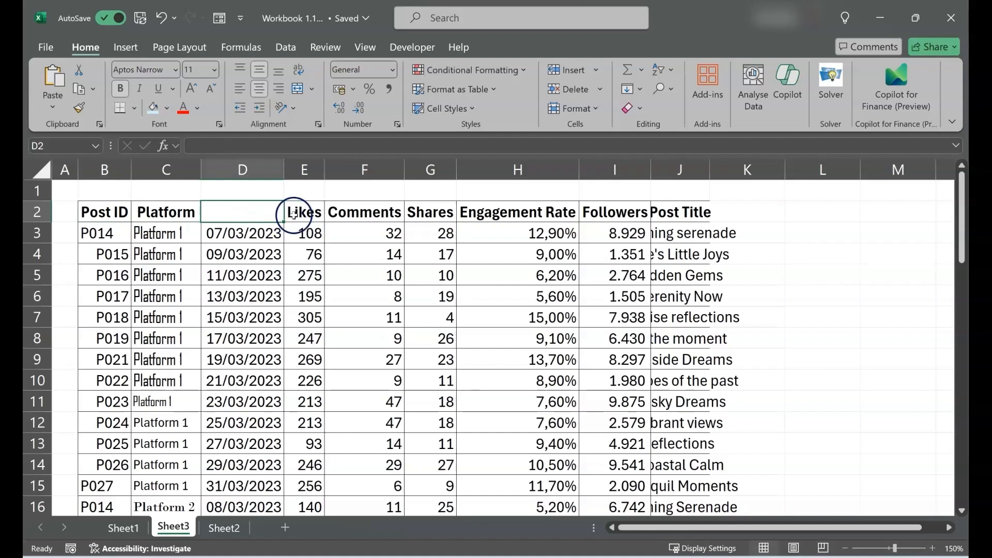
# Review the column headers and rows of the social media table on Sheet3
pyautogui.click(354, 222)
pyautogui.click(431, 216)
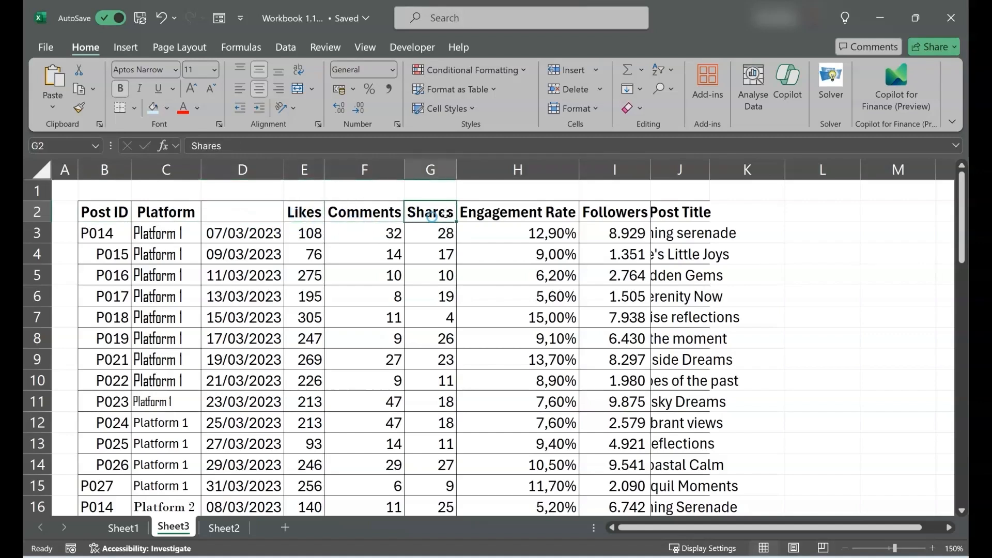
pyautogui.click(515, 214)
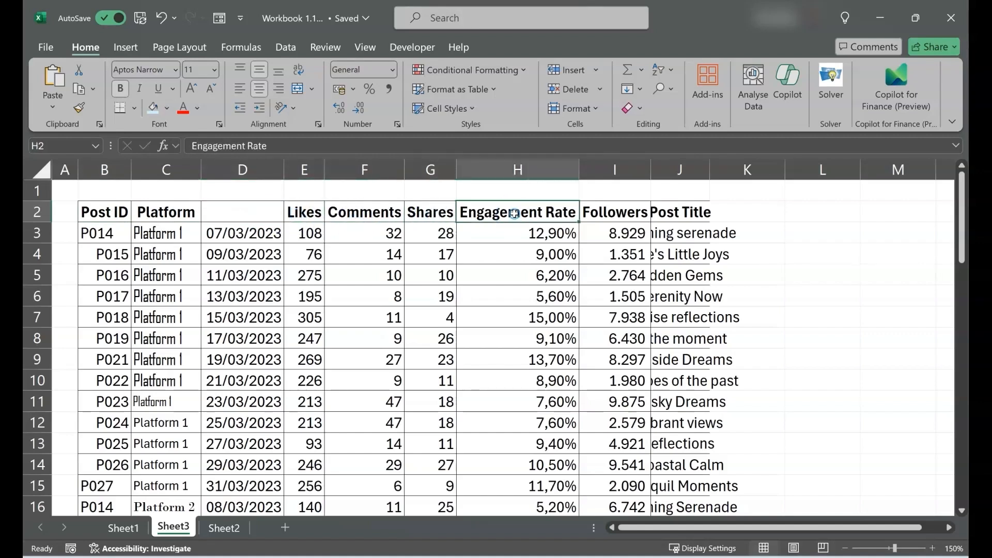
pyautogui.click(608, 213)
pyautogui.click(671, 214)
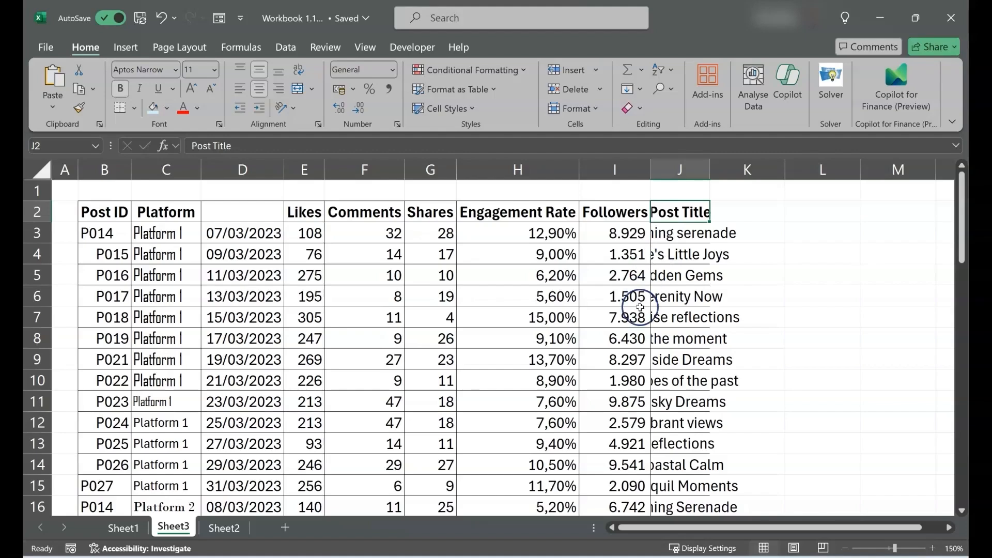
pyautogui.scroll(-3, 640, 307)
pyautogui.scroll(-5, 640, 307)
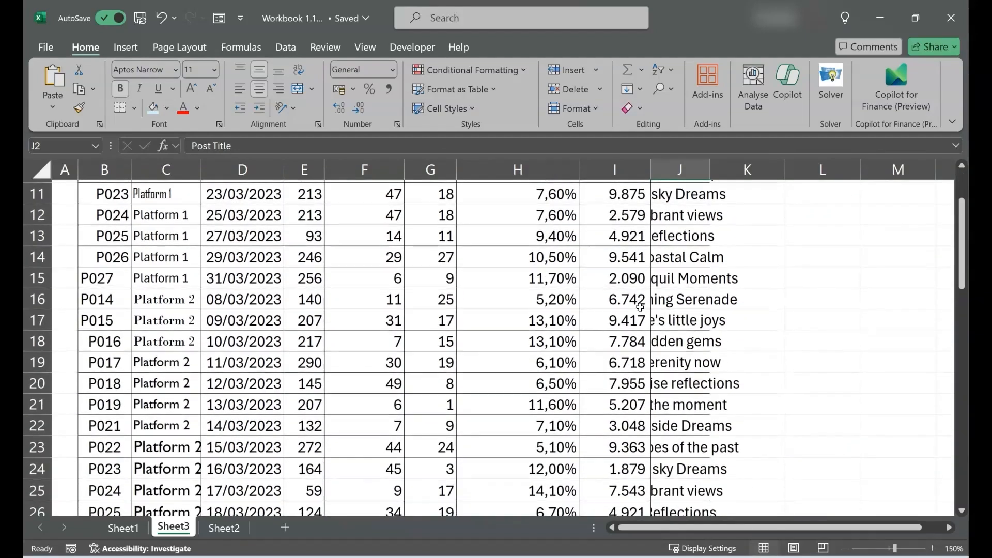
pyautogui.scroll(-3, 641, 307)
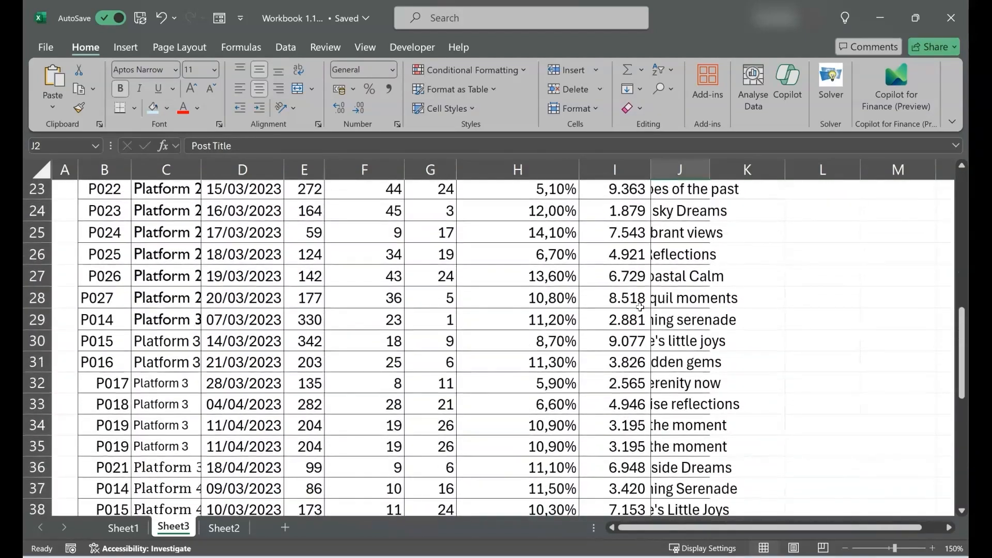
pyautogui.scroll(2, 640, 307)
pyautogui.scroll(6, 640, 307)
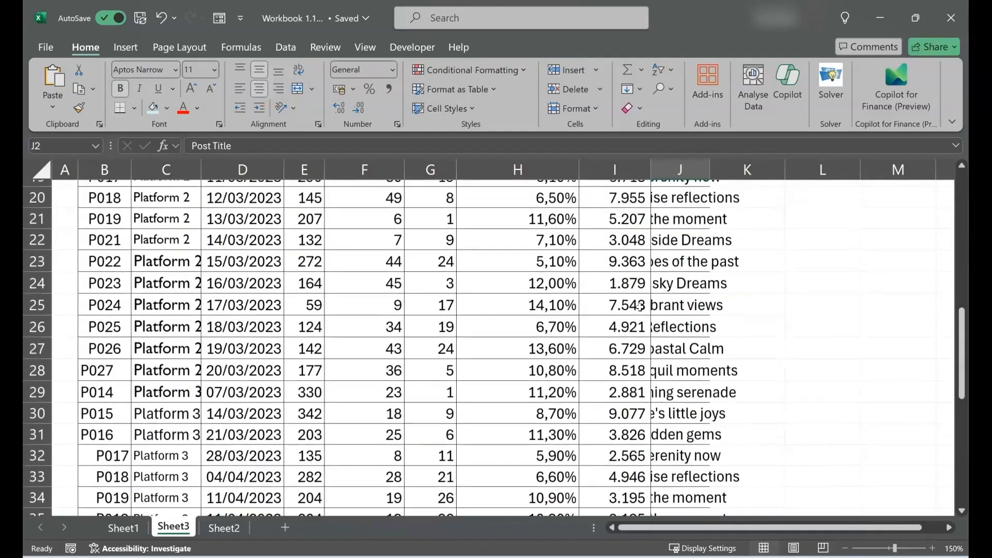
pyautogui.scroll(2, 640, 307)
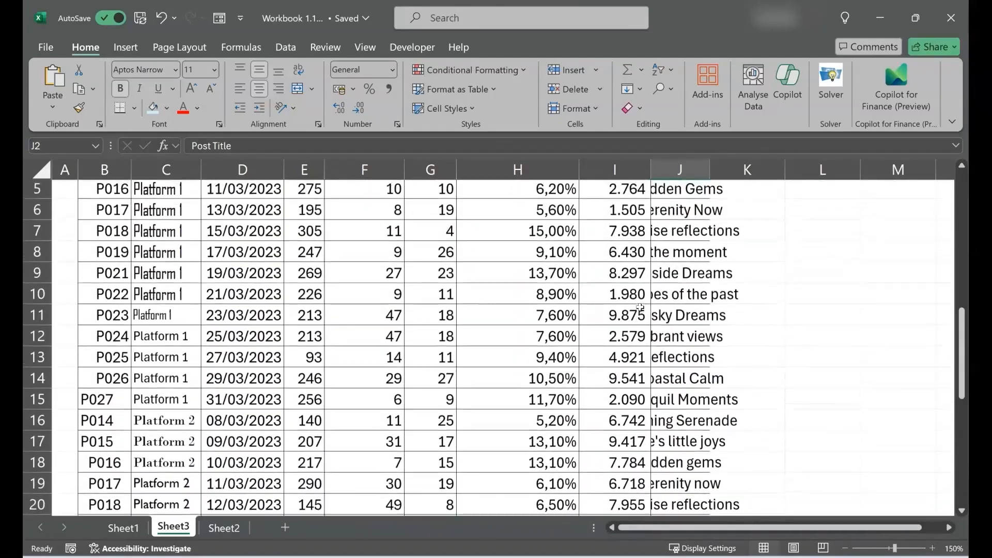
pyautogui.click(342, 172)
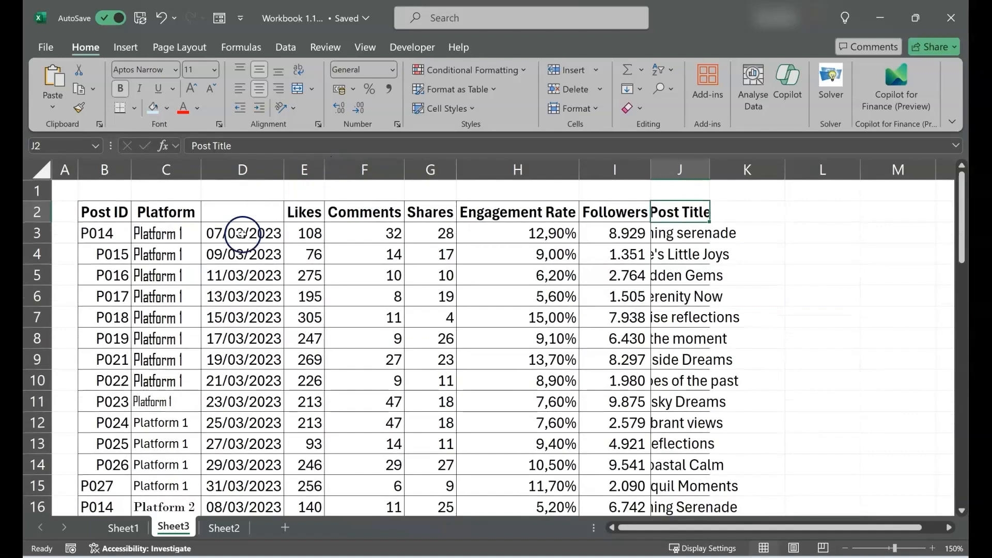
# Enter the missing header "Post Date" in cell D2, above the date column
pyautogui.click(228, 215)
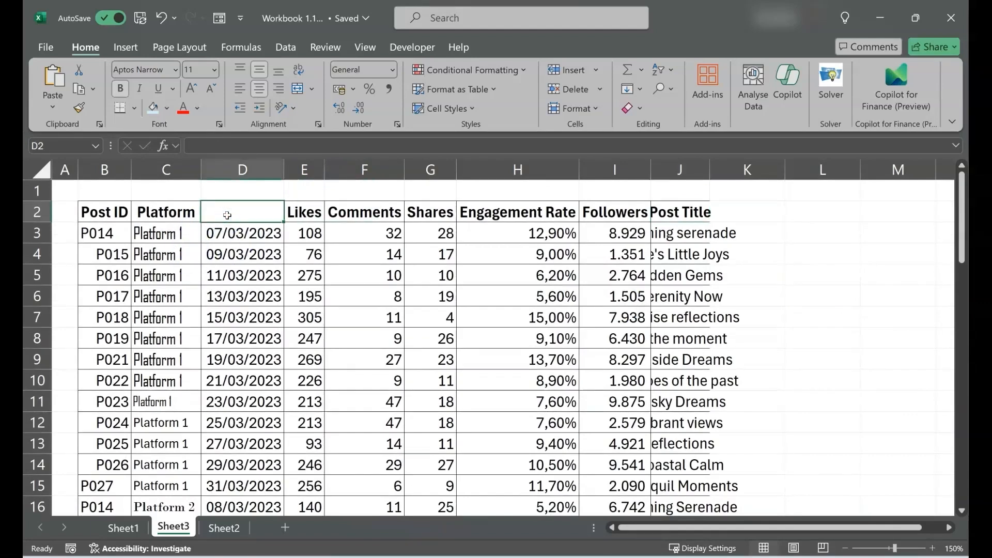
pyautogui.press('Left')
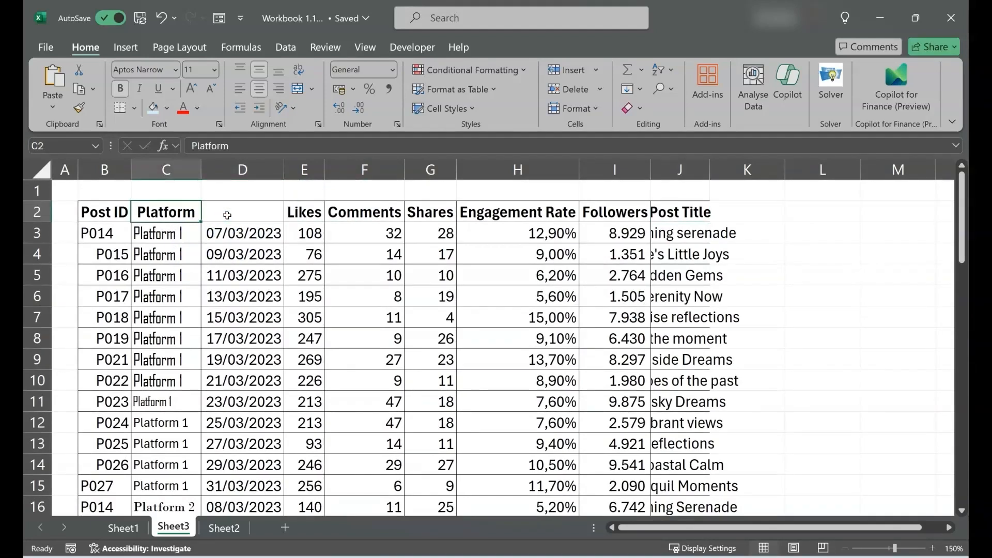
pyautogui.press('Right')
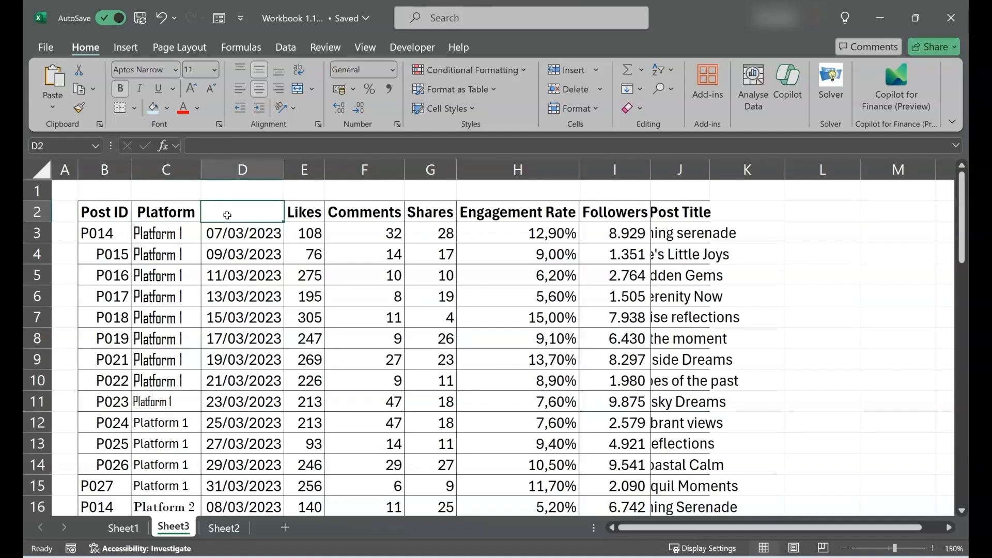
pyautogui.write('Post')
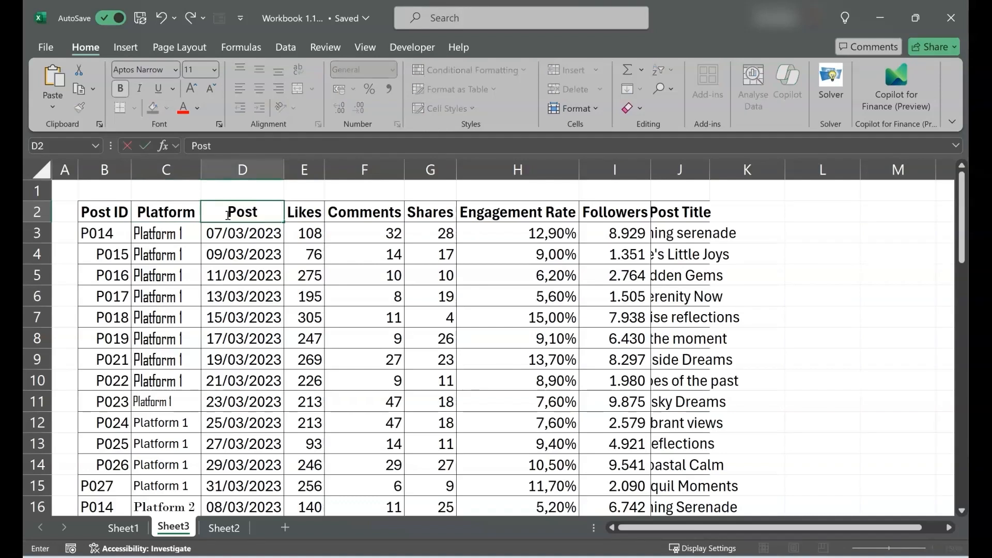
pyautogui.write(' Date')
pyautogui.press('Return')
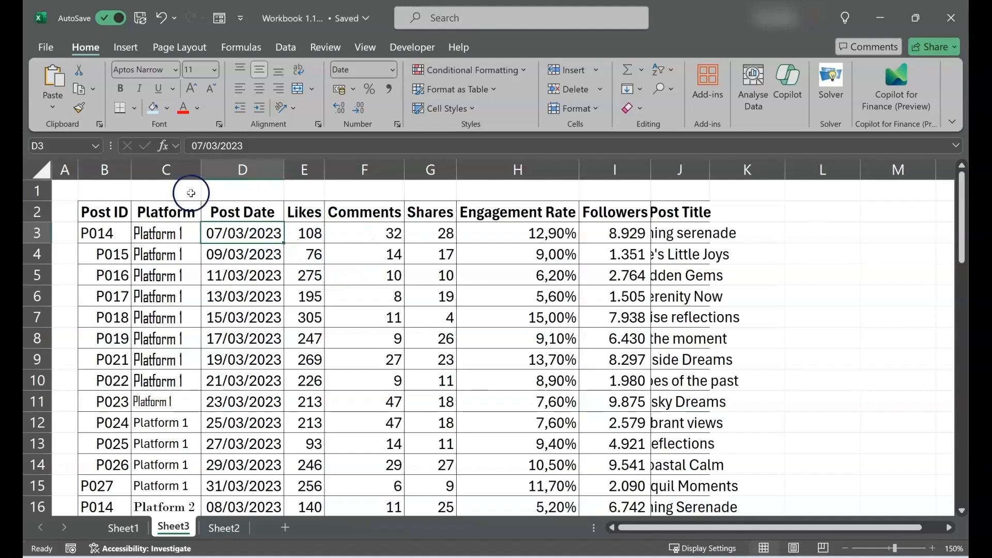
# Examine the text alignment in the Post ID column and the fonts used in the Platform column
pyautogui.click(106, 170)
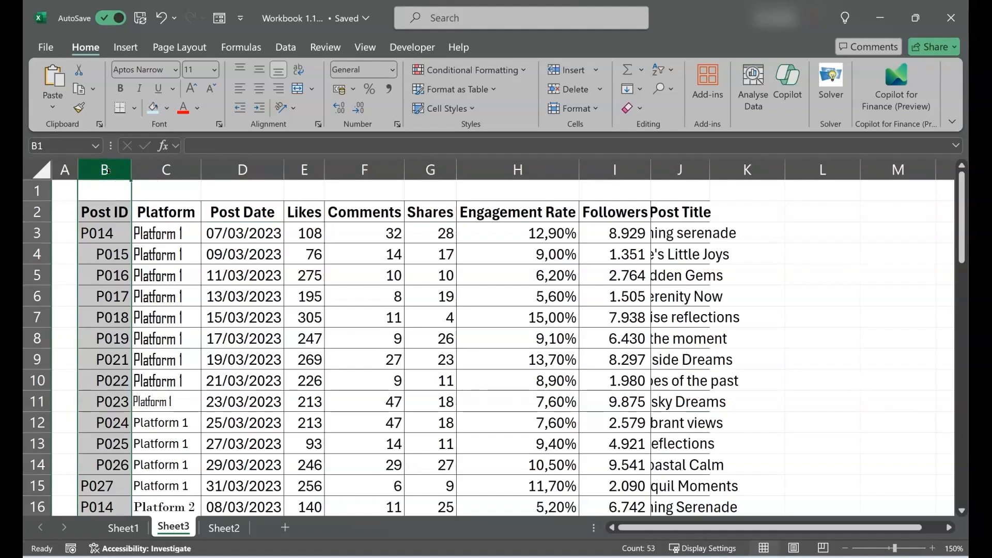
pyautogui.moveTo(111, 233); pyautogui.dragTo(116, 251)
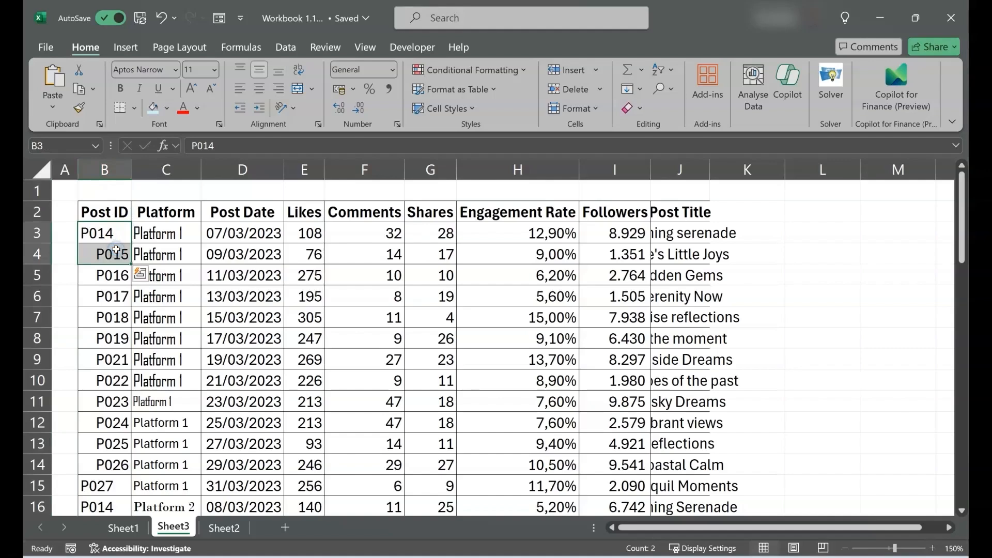
pyautogui.scroll(-1, 108, 418)
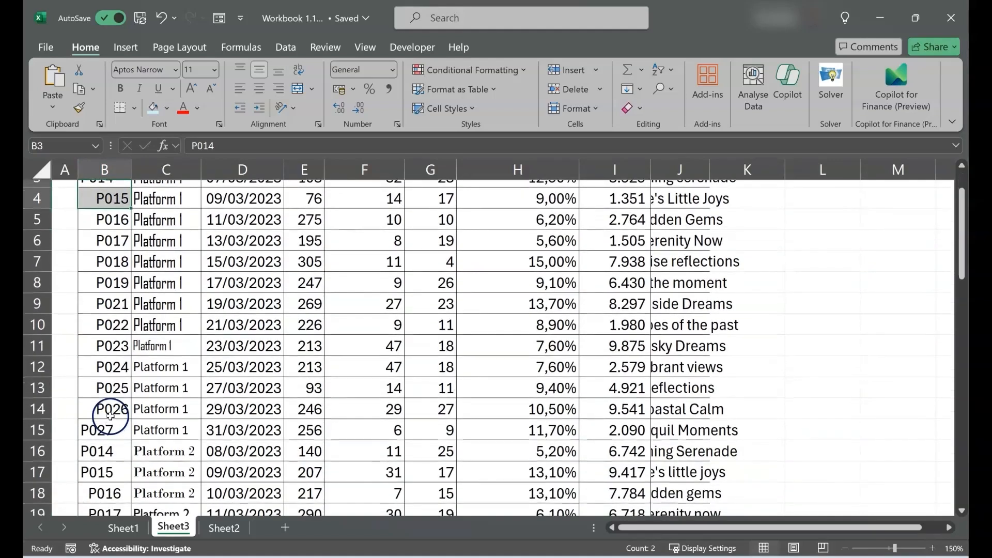
pyautogui.moveTo(110, 416); pyautogui.dragTo(109, 434)
pyautogui.scroll(1, 207, 364)
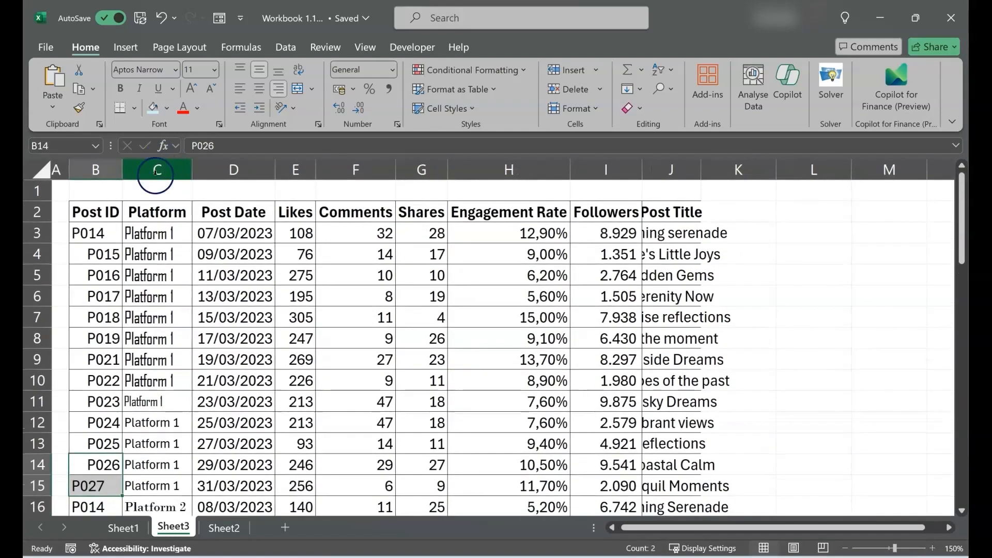
pyautogui.click(155, 172)
pyautogui.click(159, 238)
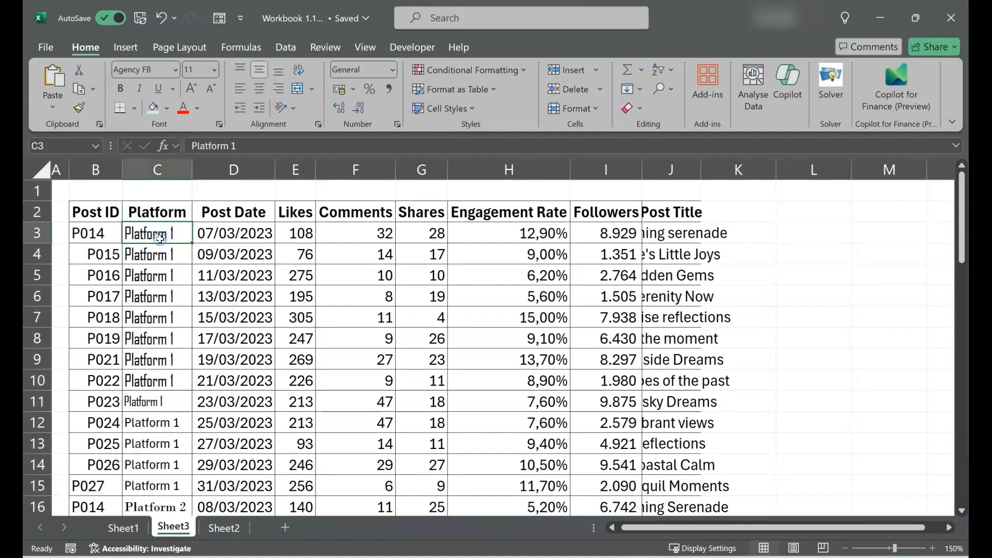
pyautogui.moveTo(151, 381); pyautogui.dragTo(163, 402)
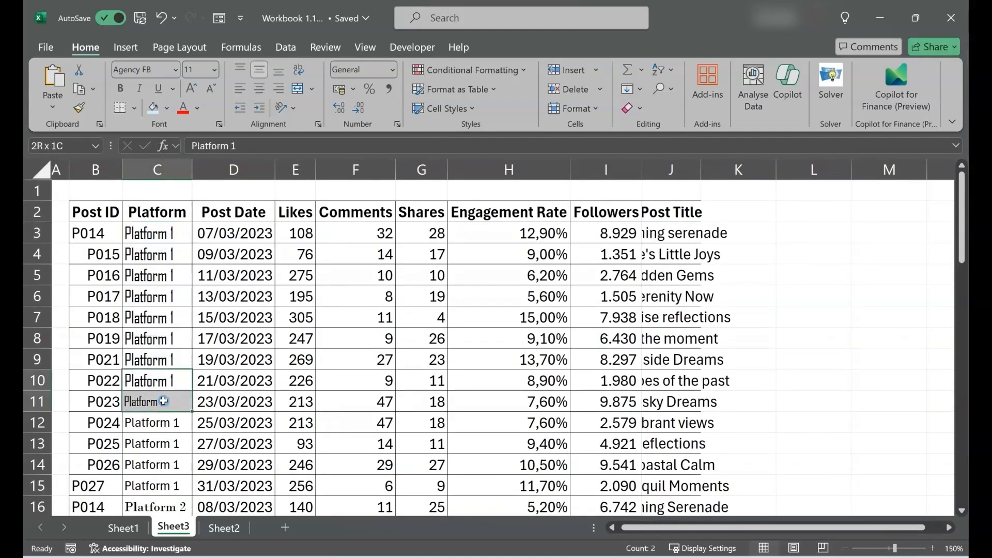
pyautogui.moveTo(175, 506); pyautogui.dragTo(176, 491)
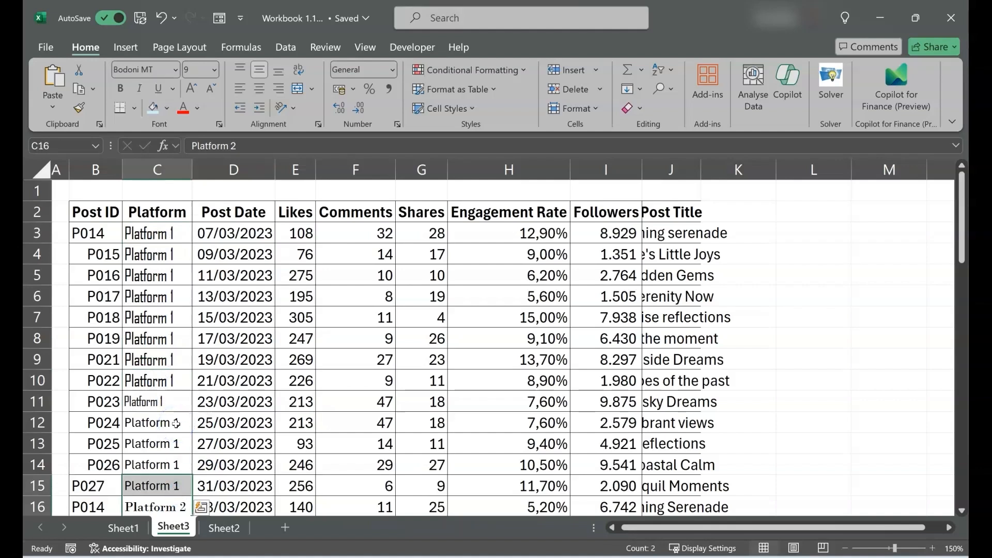
# Inspect the formatting of the remaining columns, from Post Date through Post Title
pyautogui.click(233, 170)
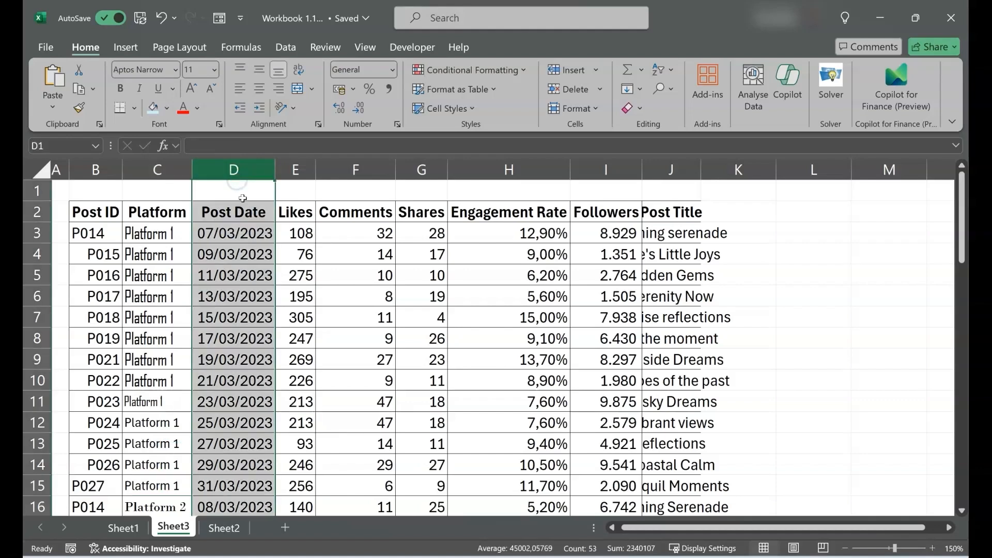
pyautogui.click(247, 240)
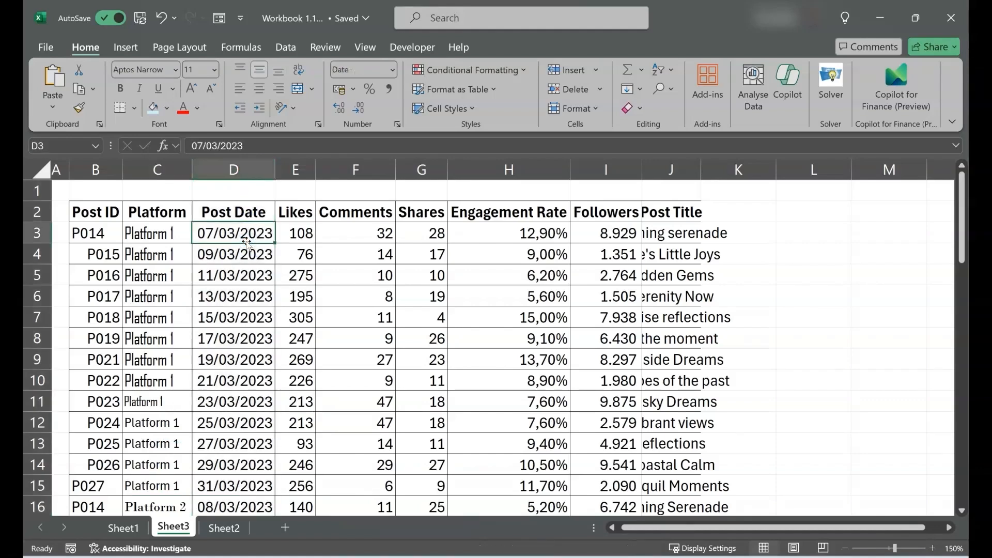
pyautogui.scroll(-3, 247, 243)
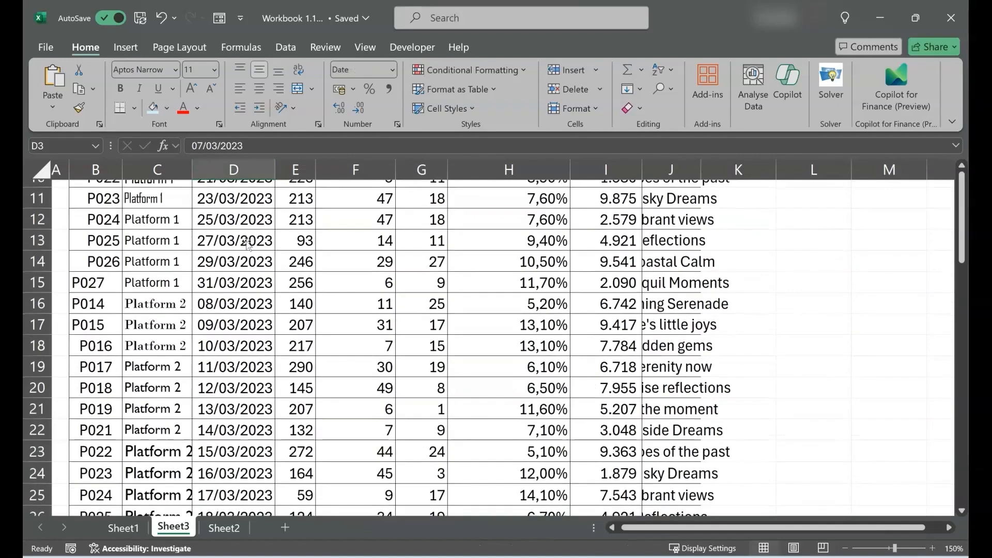
pyautogui.scroll(3, 246, 243)
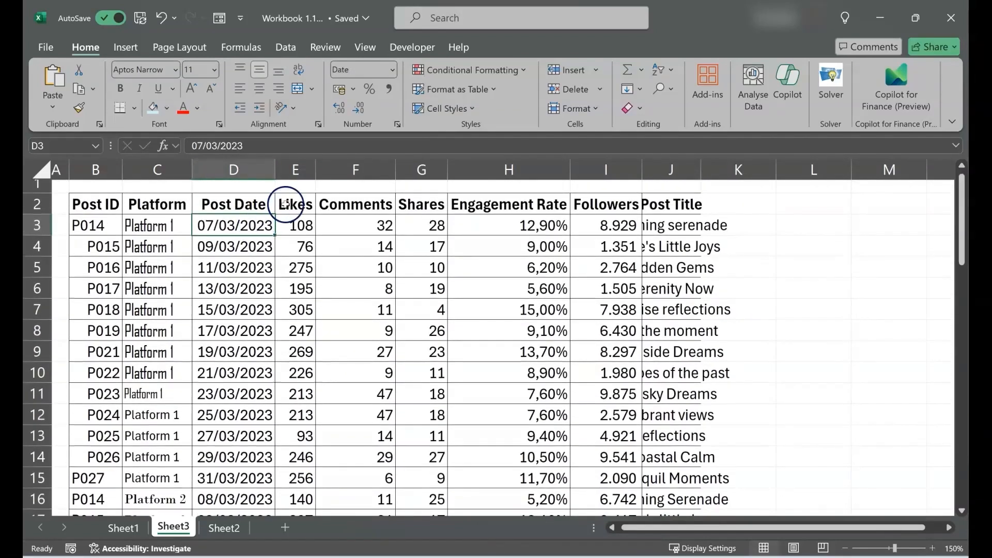
pyautogui.click(304, 206)
pyautogui.hotkey('shift', 'Right')
pyautogui.hotkey('shift', 'Right')
pyautogui.hotkey('shift', 'Right')
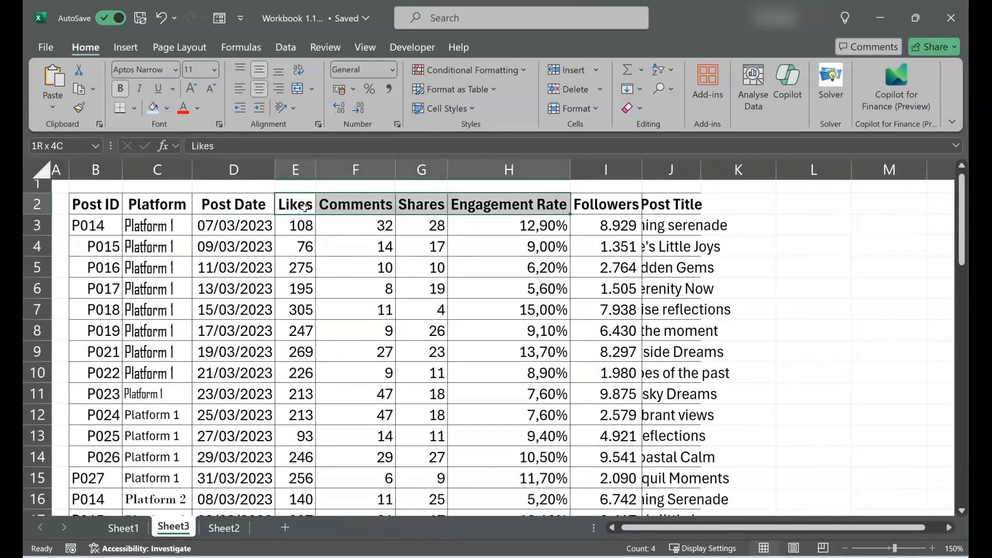
pyautogui.hotkey('shift', 'Right')
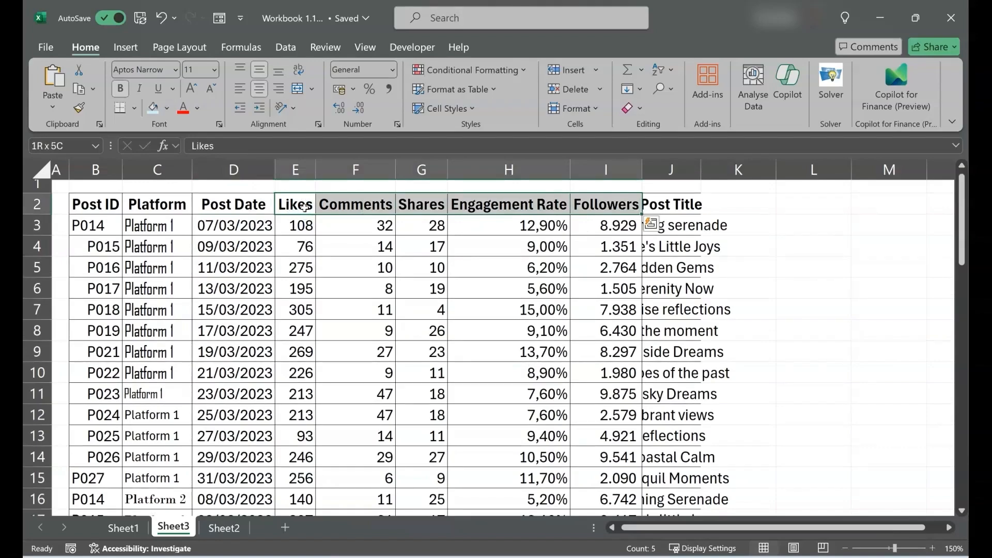
pyautogui.scroll(-2, 378, 361)
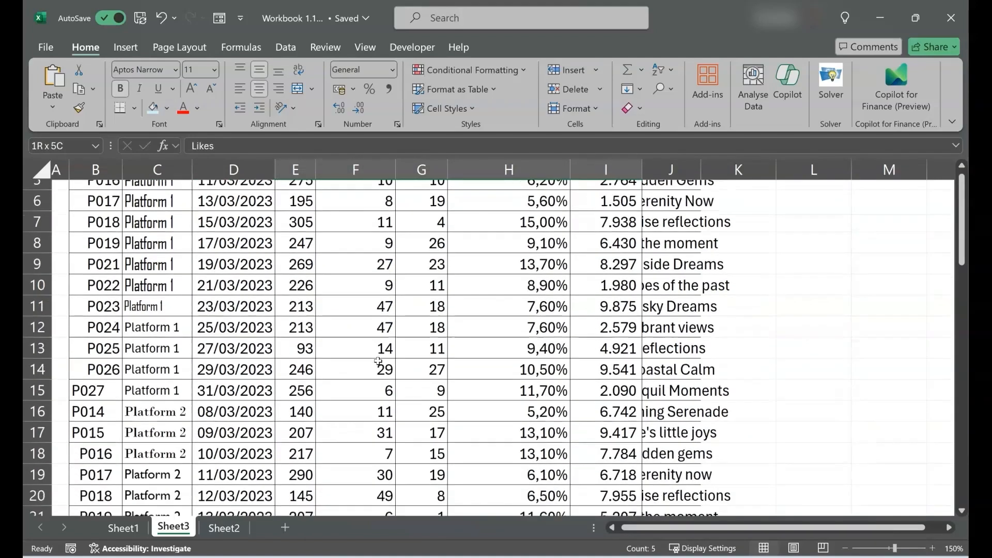
pyautogui.scroll(-3, 379, 362)
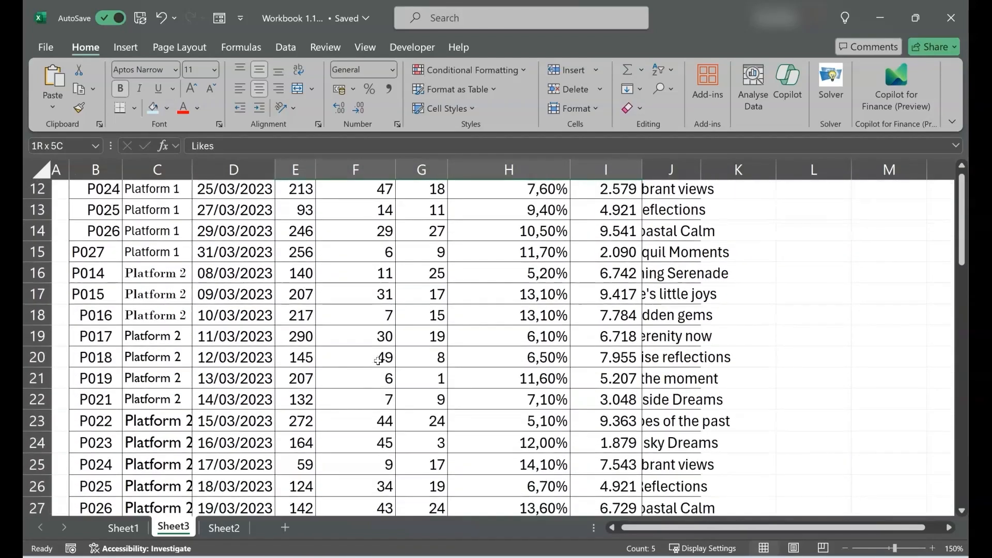
pyautogui.scroll(4, 379, 362)
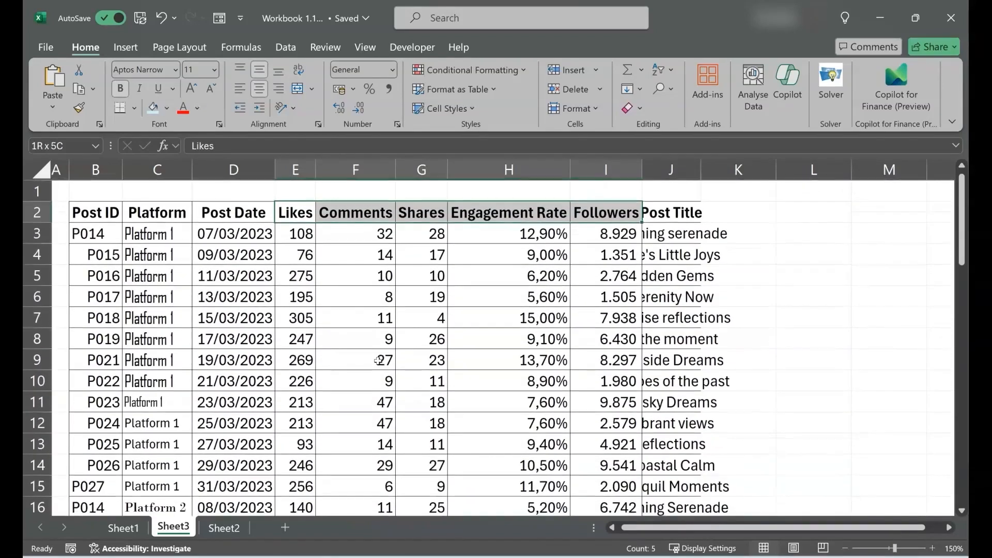
pyautogui.click(666, 213)
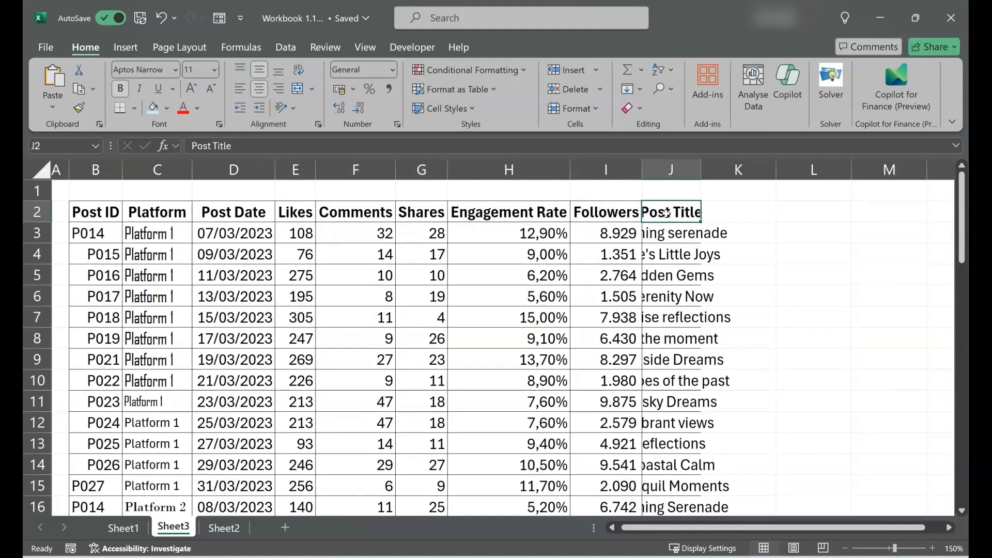
pyautogui.scroll(-2, 667, 212)
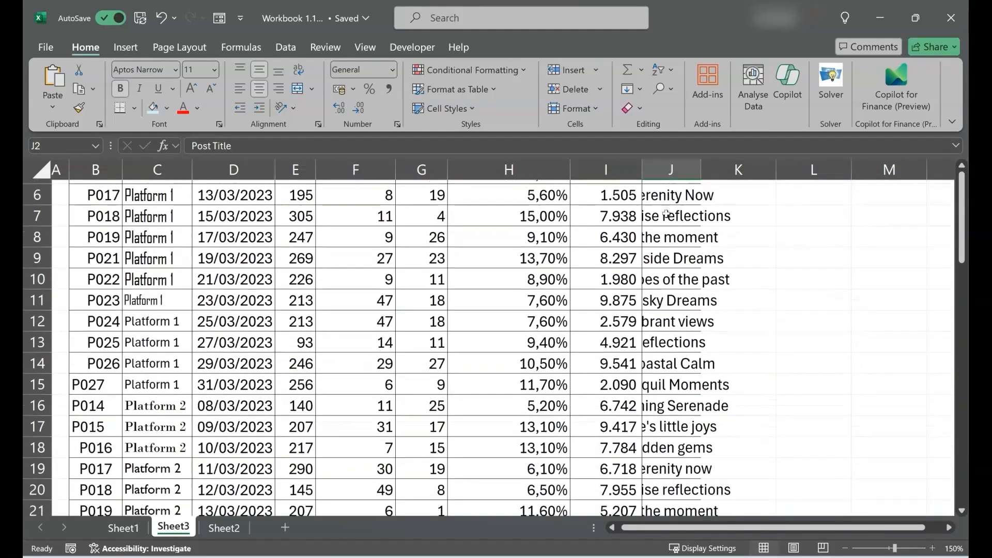
pyautogui.scroll(1, 666, 214)
pyautogui.scroll(1, 666, 213)
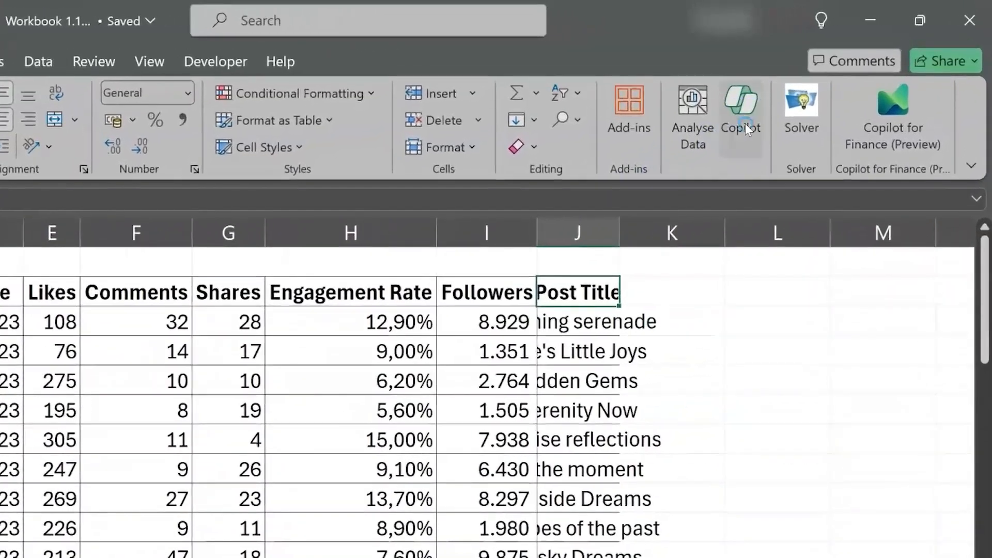
# Have Copilot align the data in column 1 to the left and apply its suggested change to the Post ID column
pyautogui.click(791, 92)
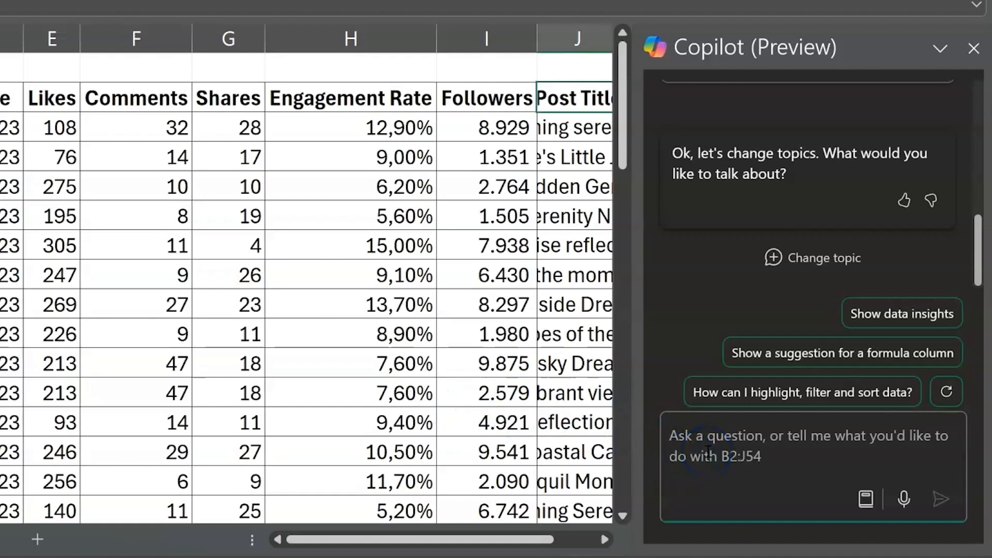
pyautogui.write('Al')
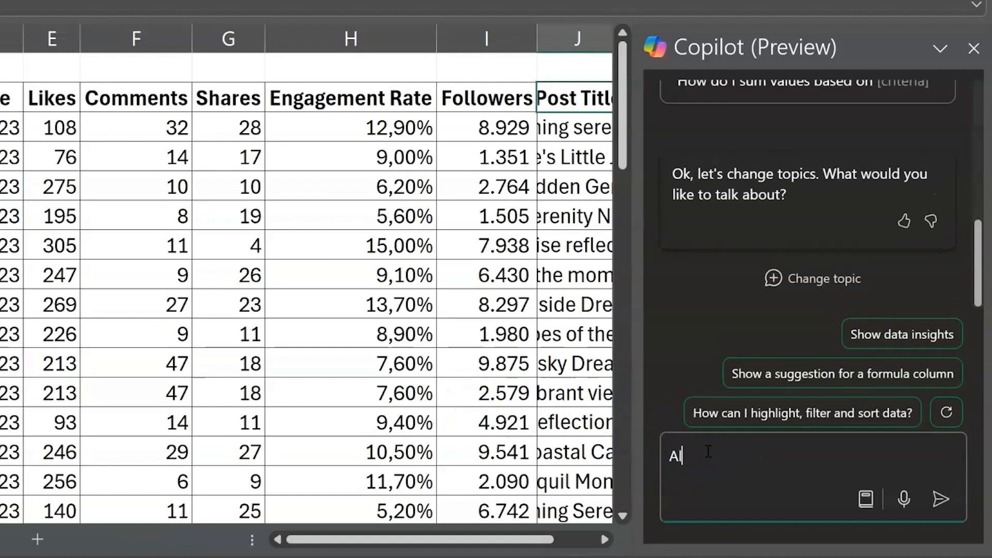
pyautogui.write('ign the data')
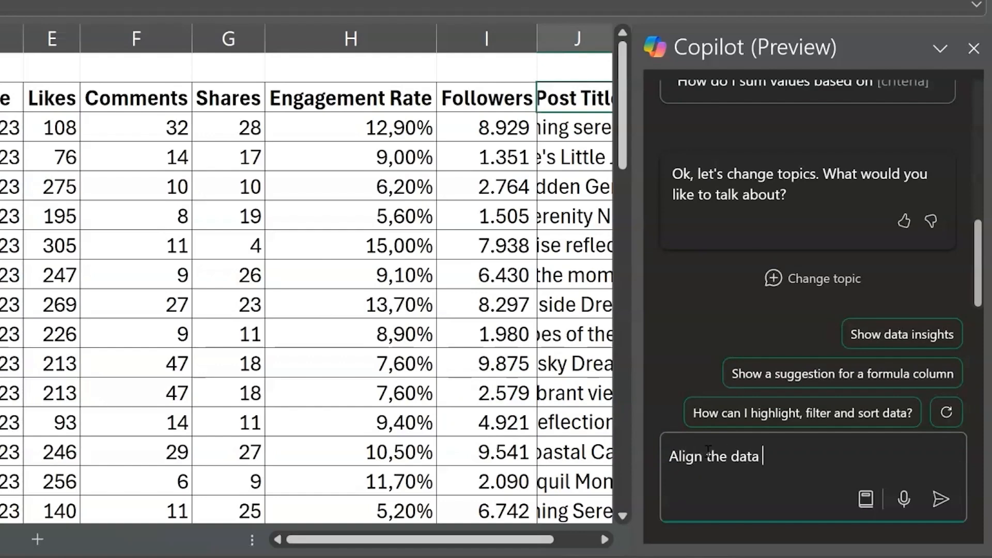
pyautogui.write(' in column ')
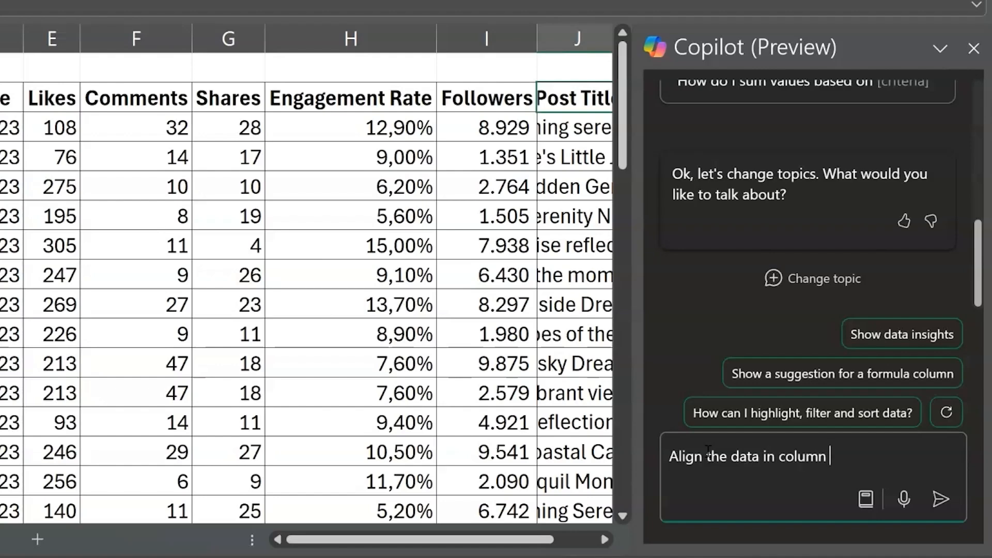
pyautogui.write('1 to the left')
pyautogui.press('Return')
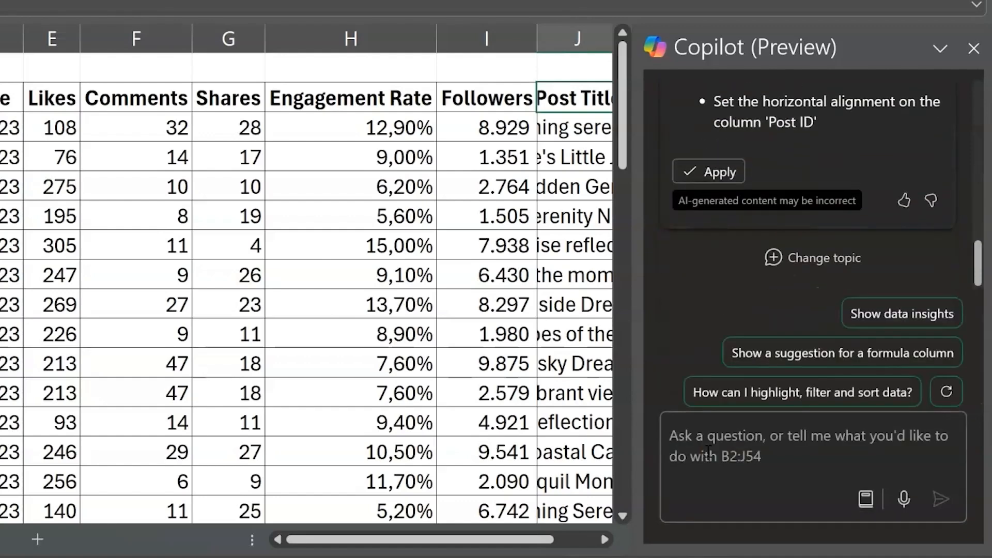
pyautogui.click(708, 452)
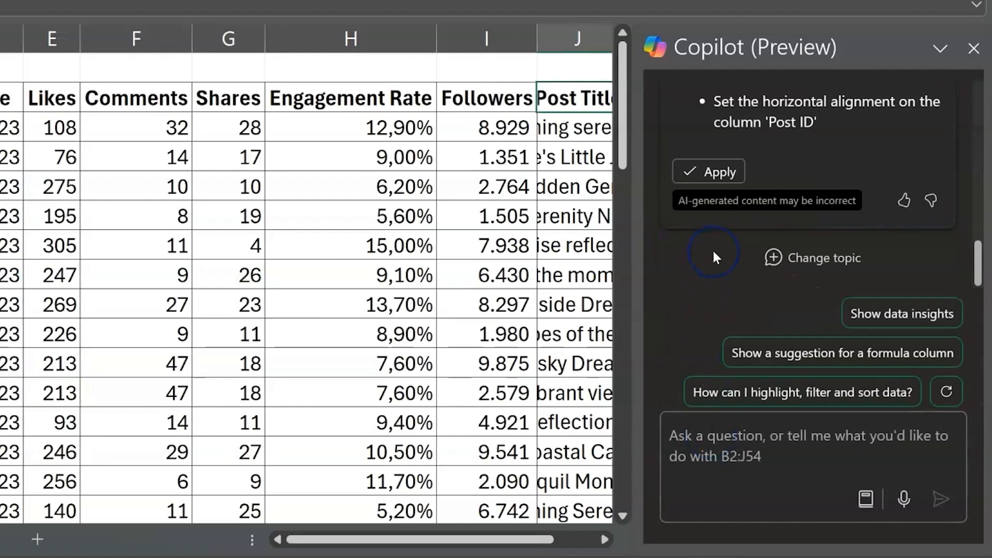
pyautogui.scroll(2, 714, 253)
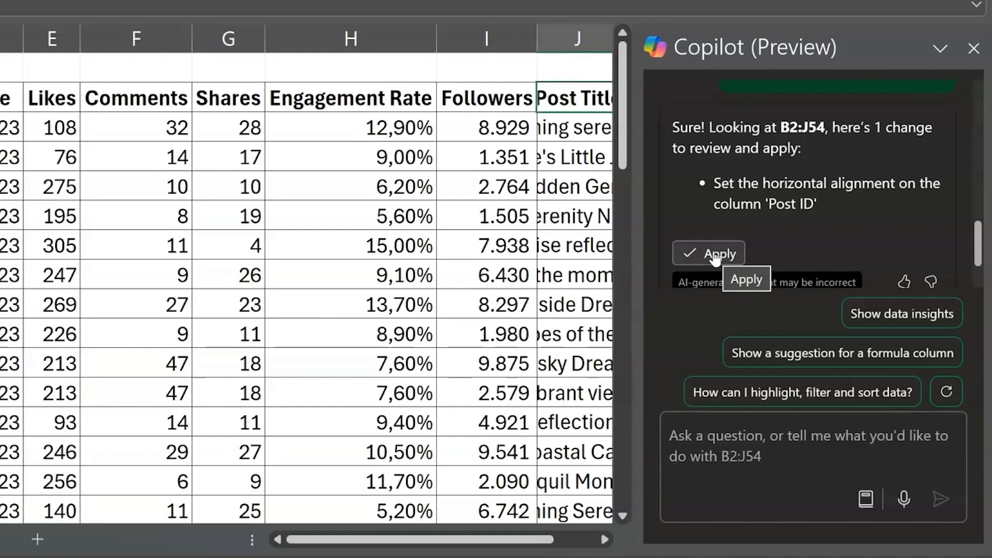
pyautogui.click(716, 254)
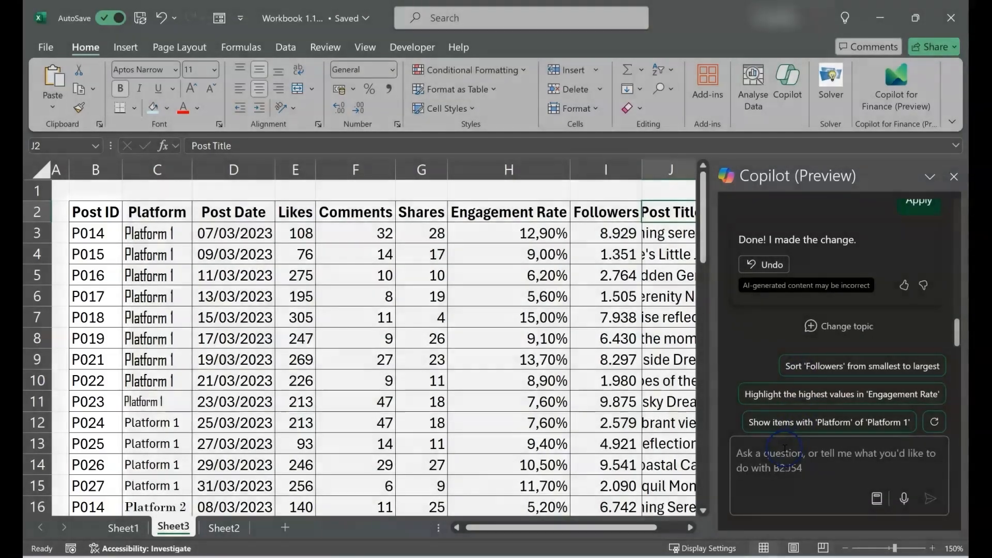
# Ask Copilot to change the font of column Platform to Calibri and apply the suggested change
pyautogui.click(784, 448)
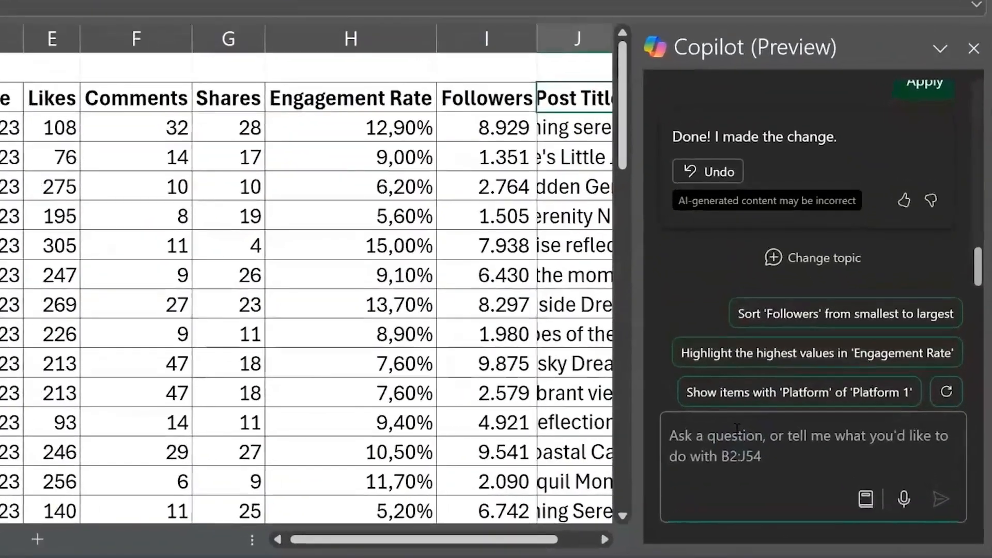
pyautogui.write('Change ')
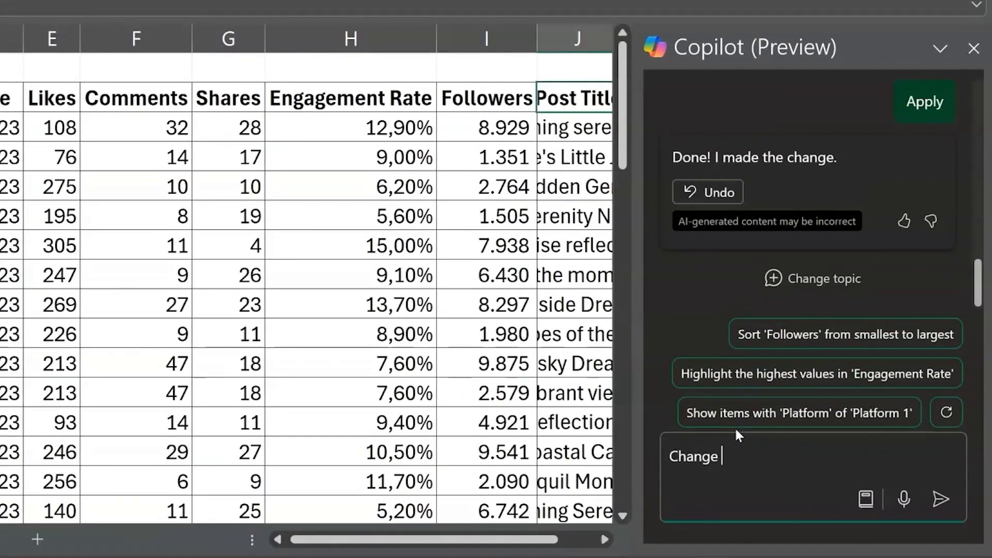
pyautogui.write('the font of col')
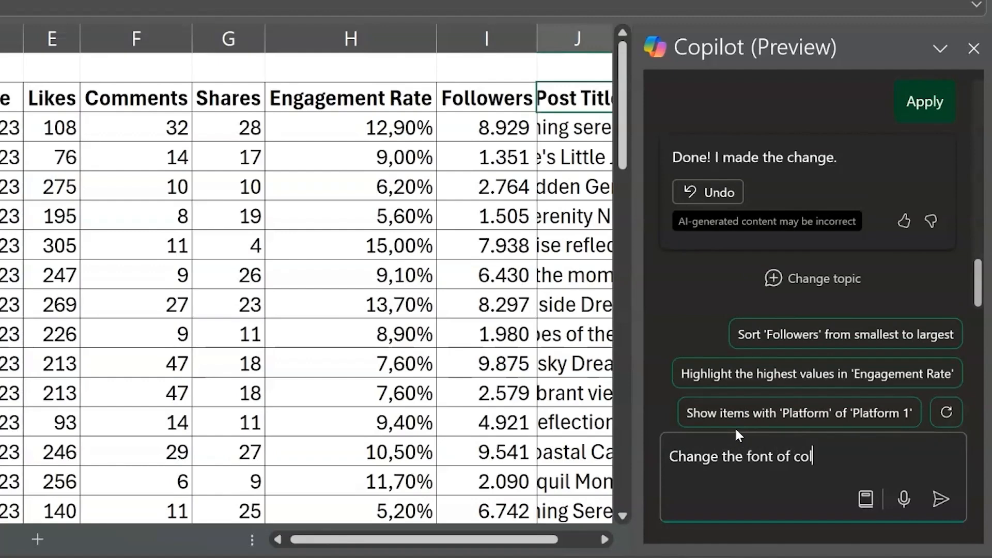
pyautogui.write('umn Platform to C')
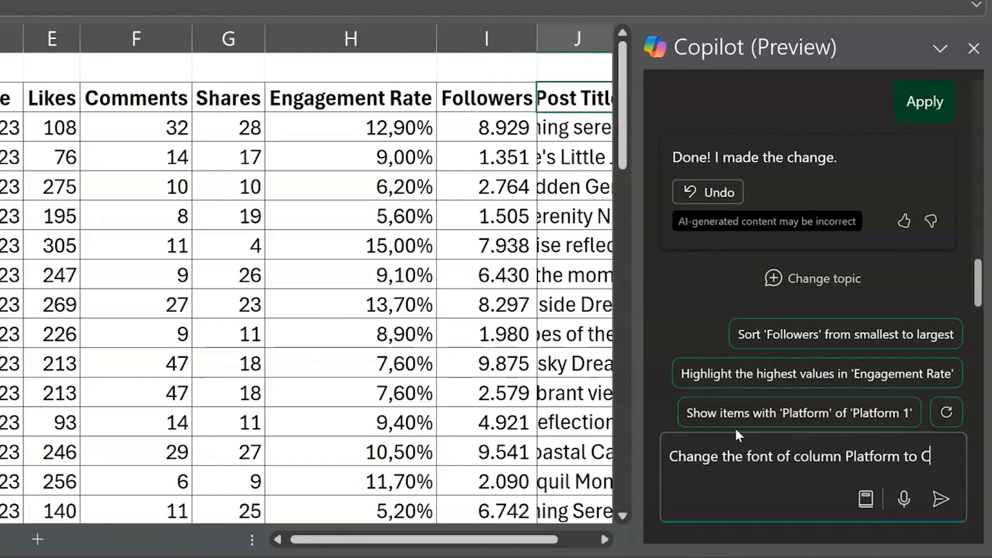
pyautogui.write('alibri')
pyautogui.press('Return')
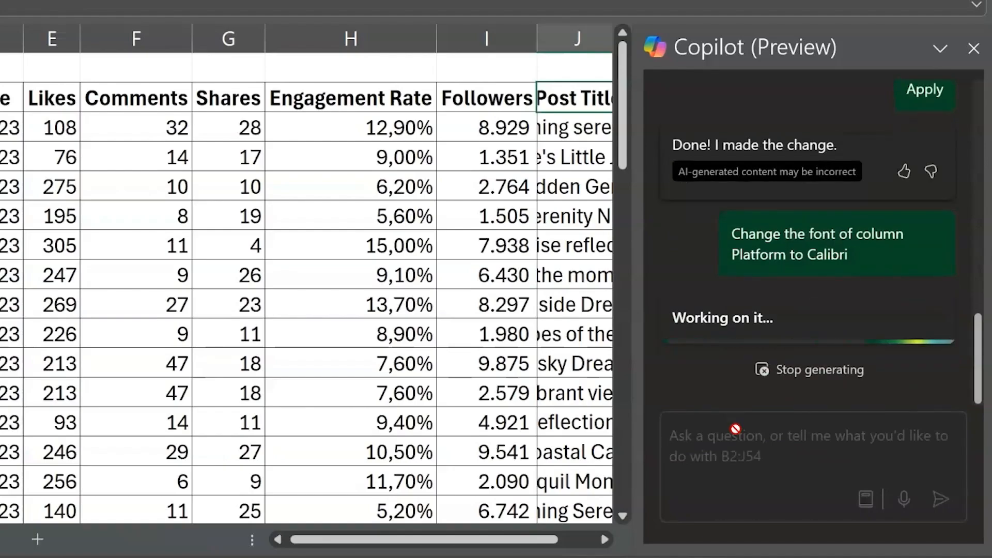
pyautogui.click(718, 176)
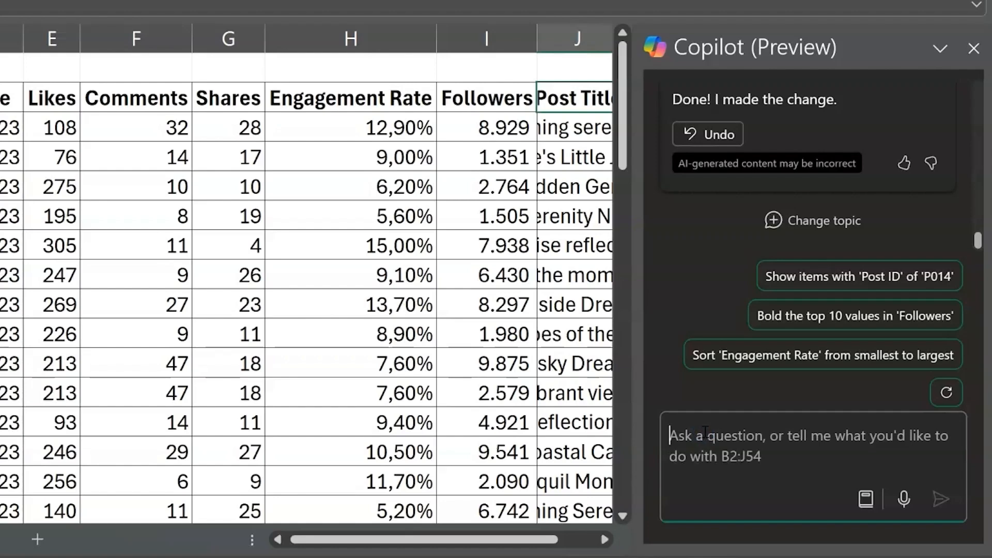
# Ask Copilot to change the font size of column Platform to 10 and apply the suggested change
pyautogui.write('Change the fo')
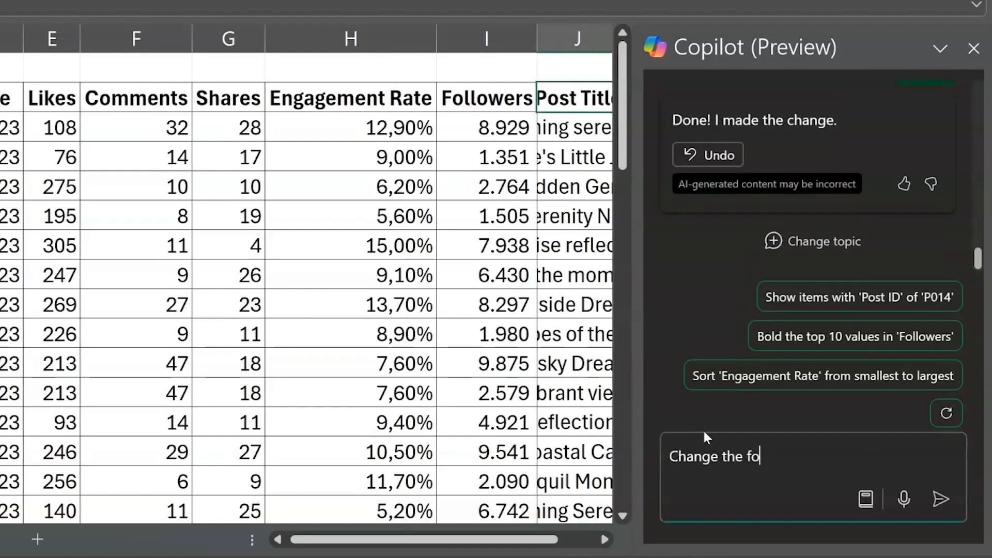
pyautogui.write('nt size of column Platf')
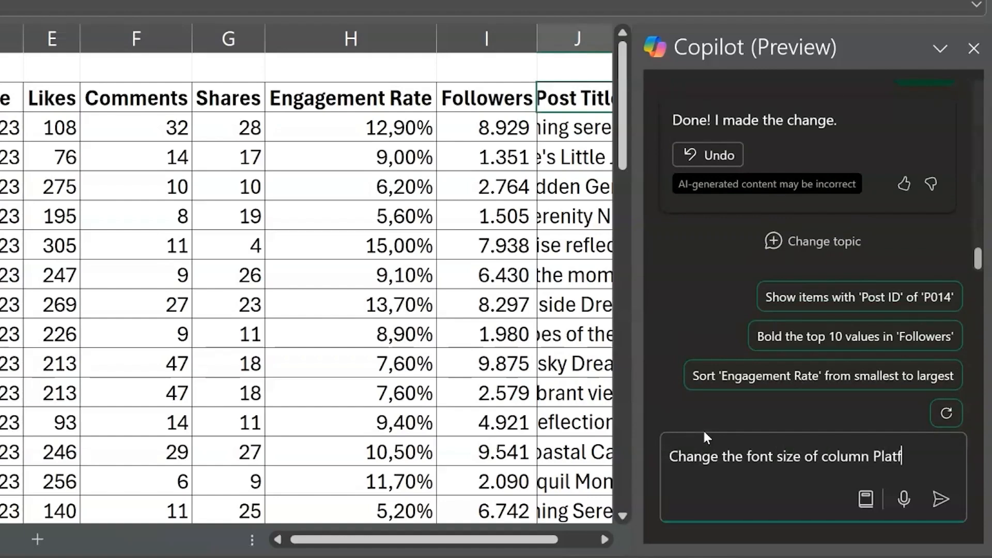
pyautogui.write('orm to 10')
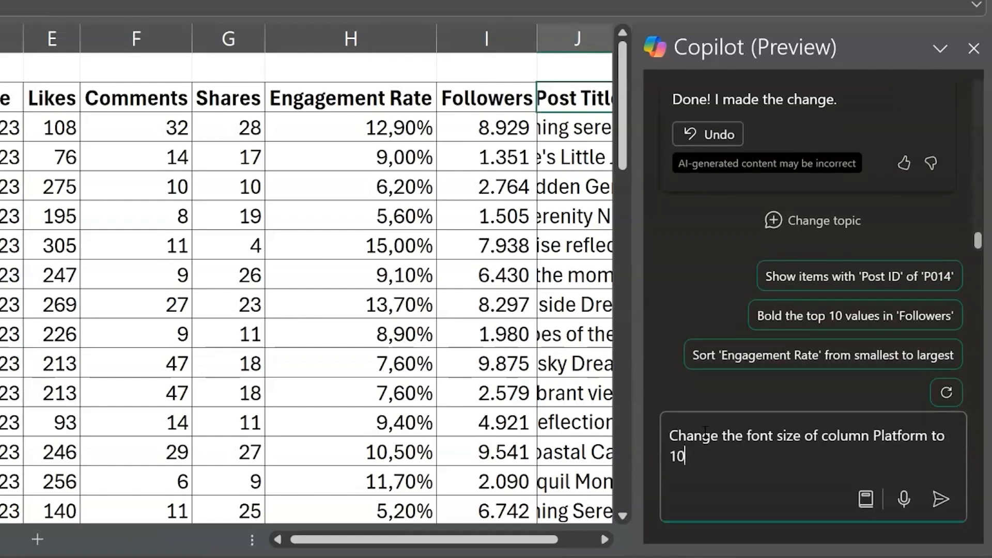
pyautogui.press('Return')
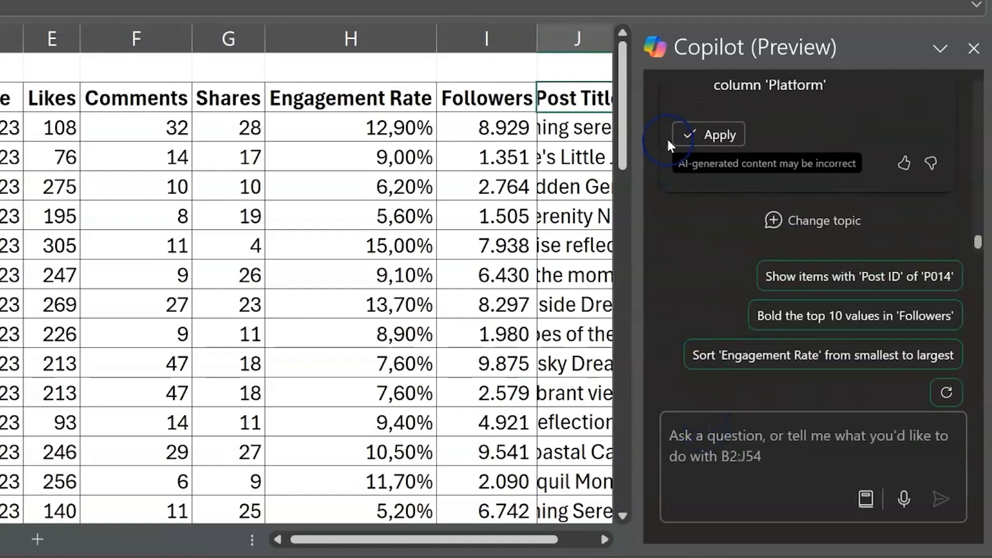
pyautogui.click(707, 134)
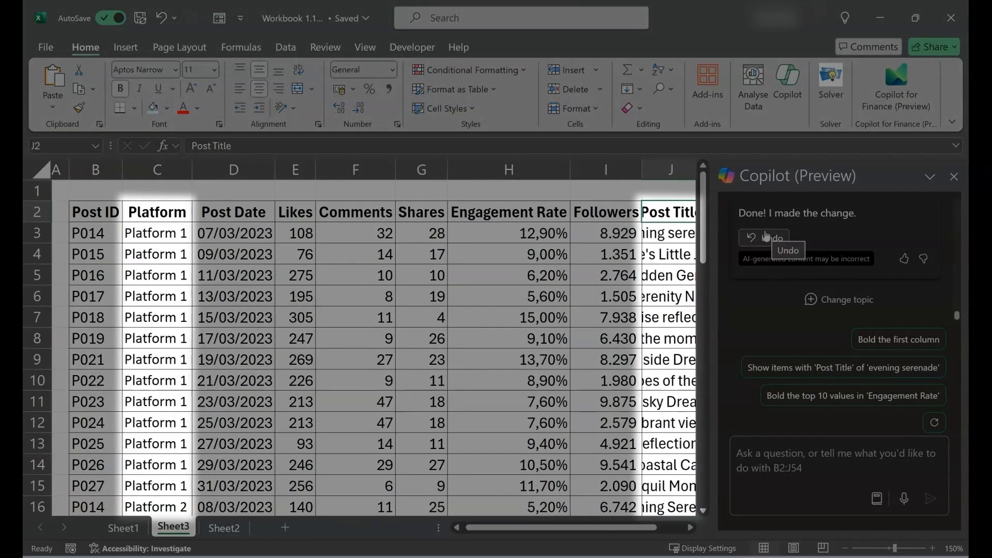
# Ask Copilot to autofit the Post Title column and apply the suggested change
pyautogui.hscroll(5, 667, 284)
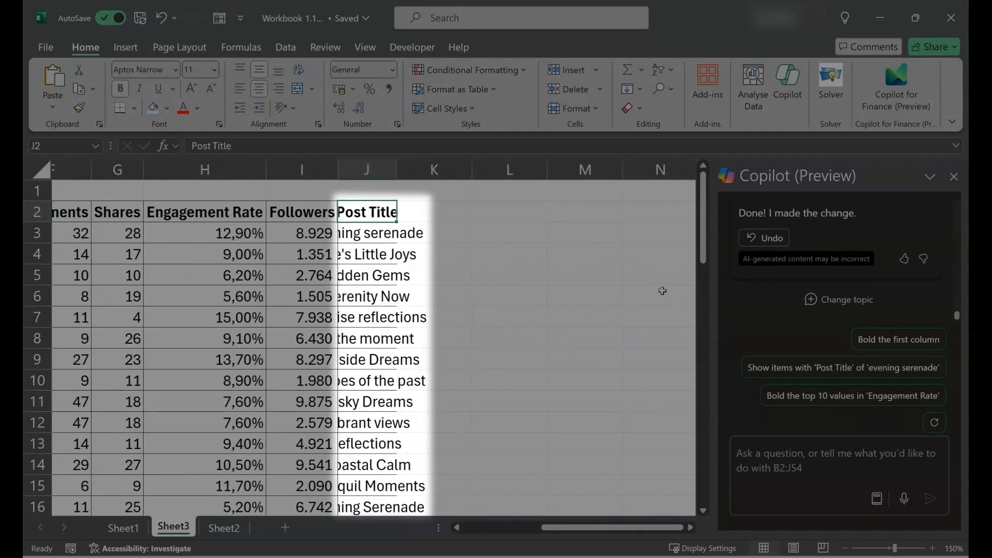
pyautogui.keyDown('ctrl'); pyautogui.scroll(3, 663, 291); pyautogui.keyUp('ctrl')
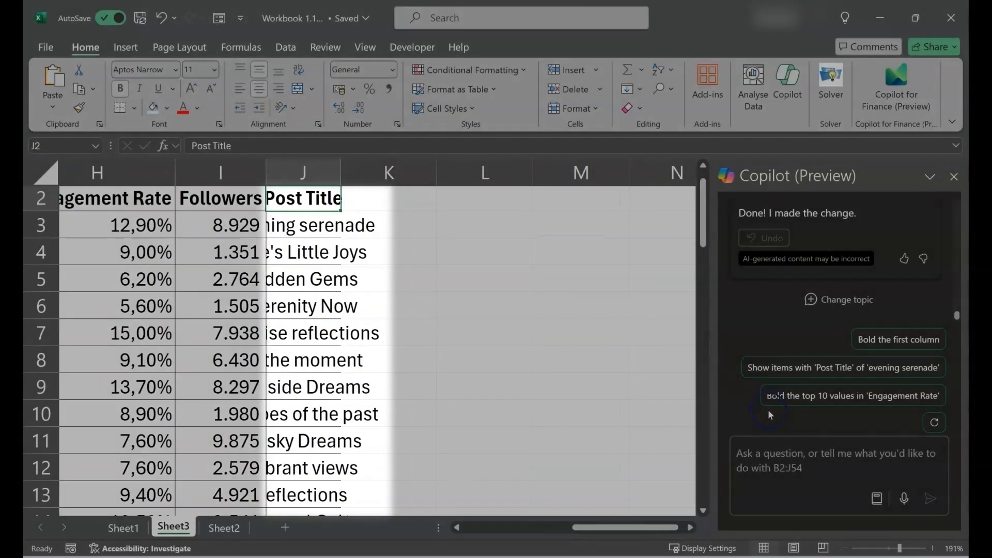
pyautogui.click(782, 451)
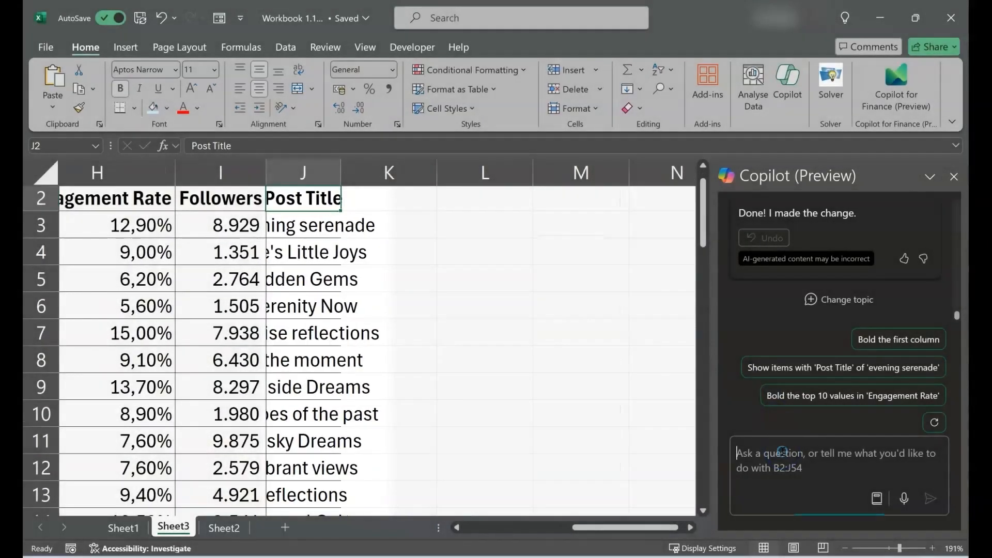
pyautogui.write('Autofit the ')
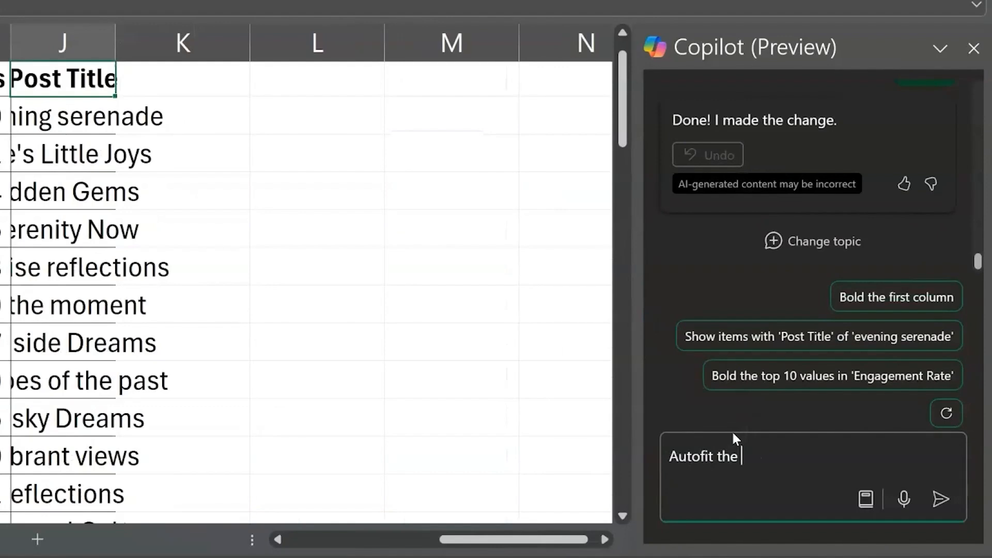
pyautogui.write('column PO')
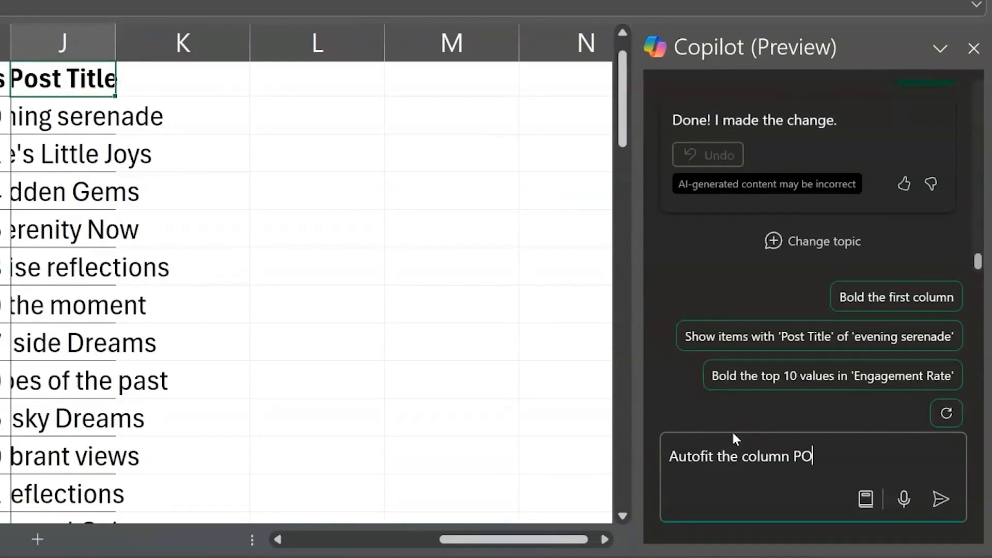
pyautogui.write('st Title')
pyautogui.press('Return')
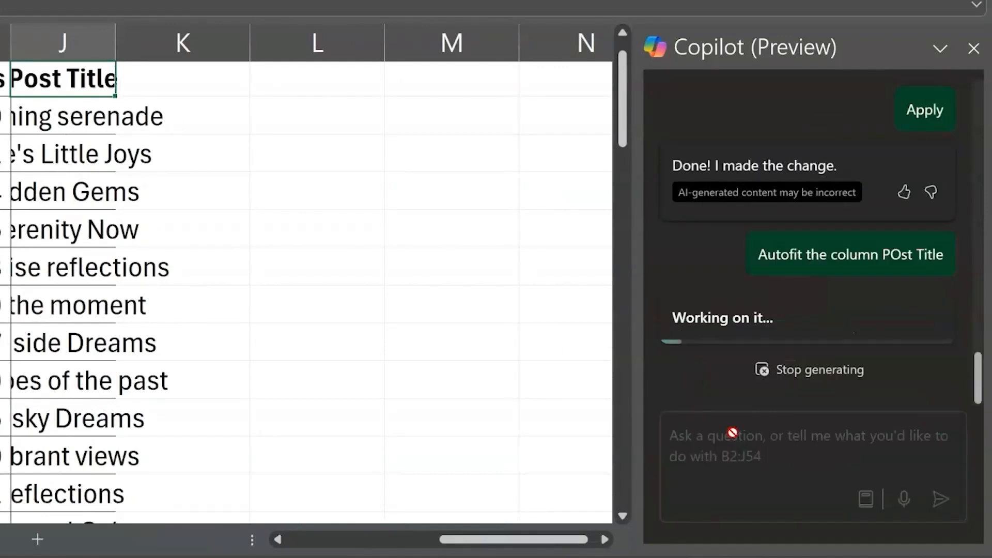
pyautogui.scroll(1, 416, 295)
pyautogui.click(925, 188)
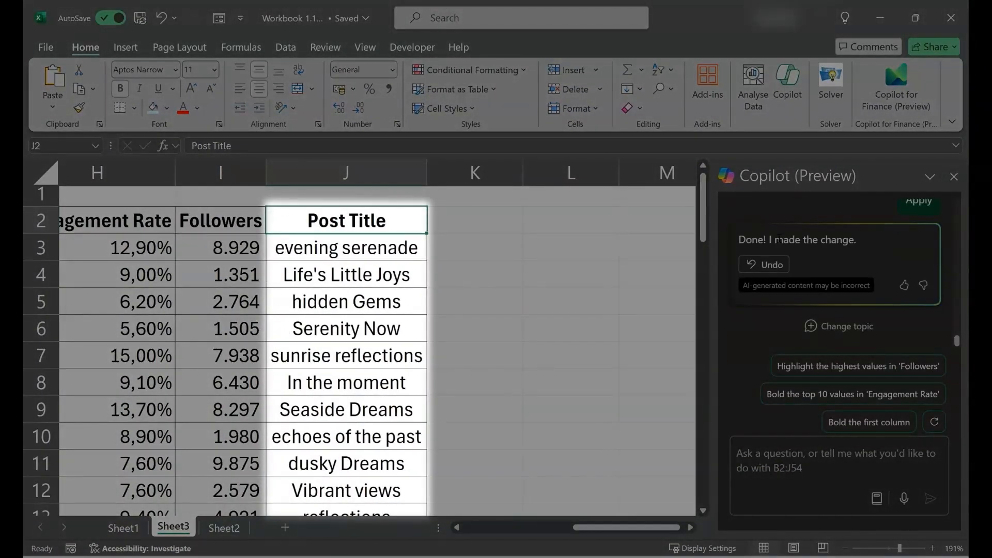
# Examine the formatting of the whole Sheet3 table, from Post ID to Post Title and down through its rows
pyautogui.scroll(-4, 492, 322)
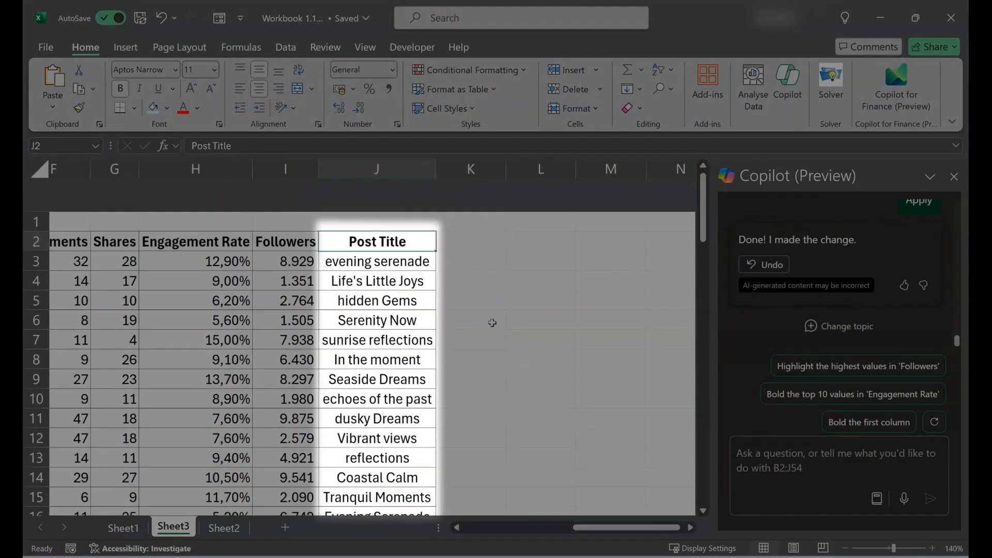
pyautogui.hscroll(-5, 492, 322)
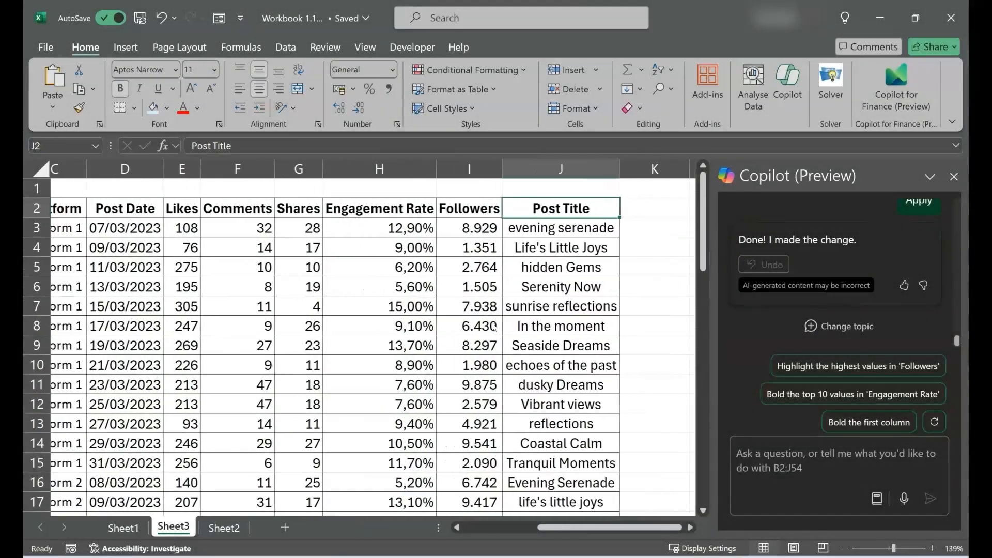
pyautogui.hscroll(-1, 493, 327)
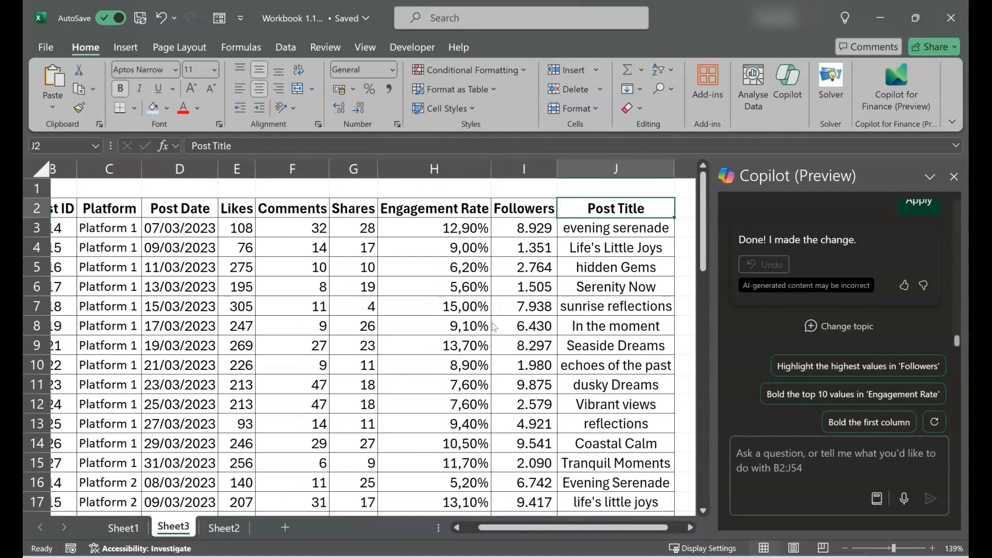
pyautogui.hscroll(-1, 494, 327)
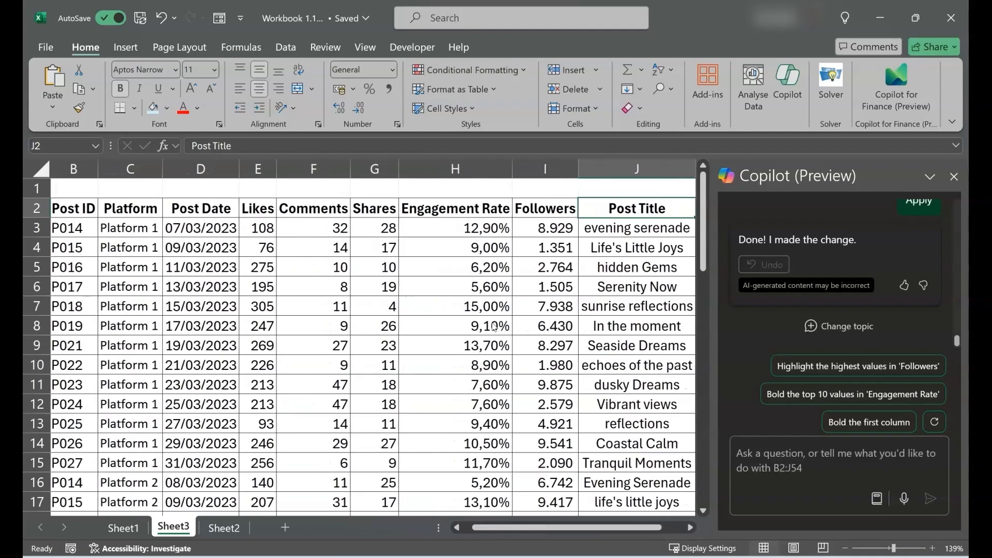
pyautogui.scroll(-4, 494, 327)
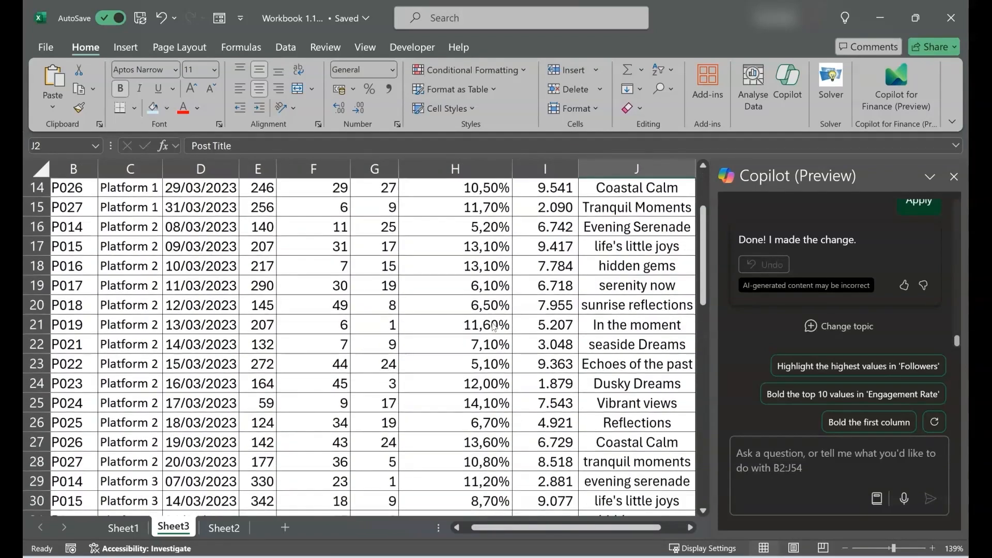
pyautogui.scroll(-7, 494, 327)
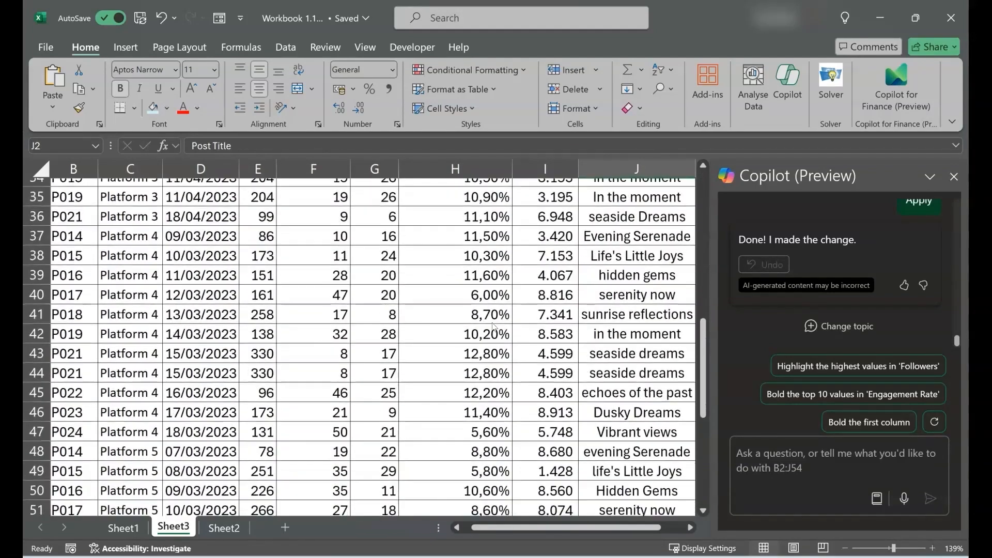
pyautogui.scroll(7, 494, 327)
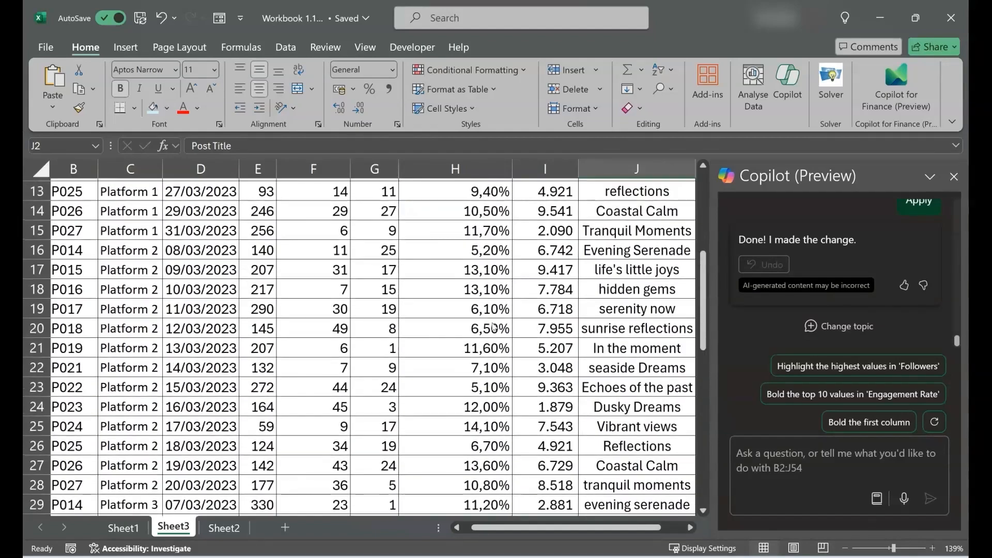
pyautogui.scroll(4, 494, 327)
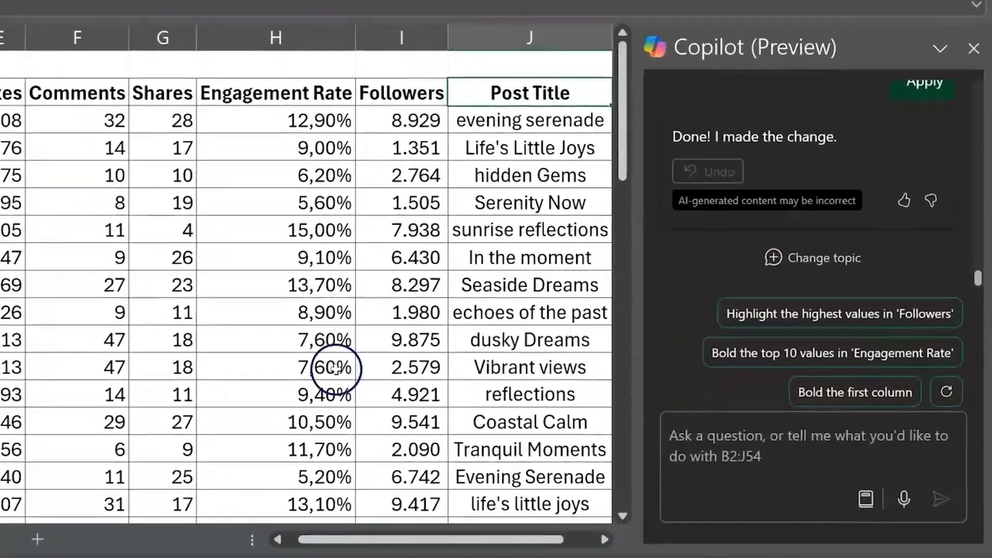
# Ask Copilot "how many unique post ids are there" in the Sheet3 table
pyautogui.click(695, 442)
pyautogui.write('how ')
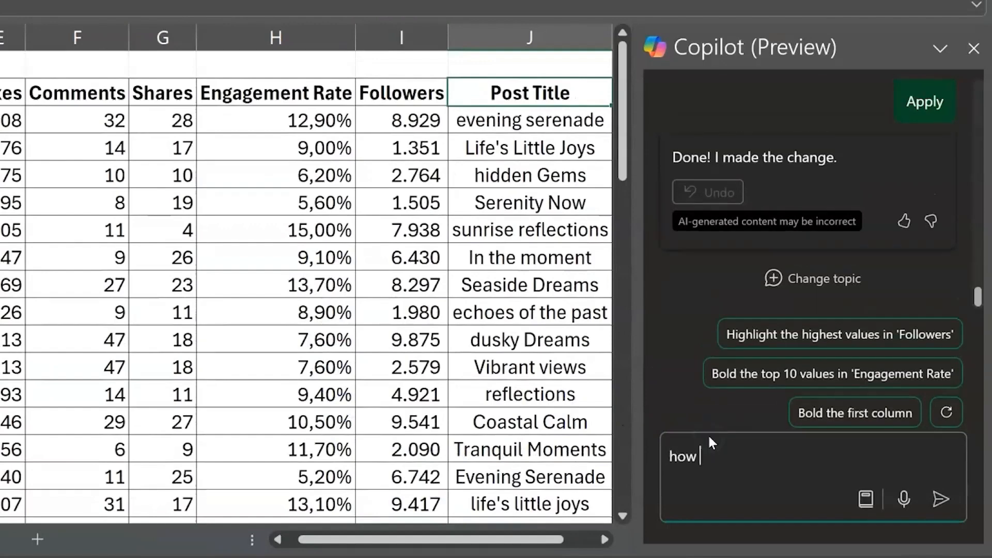
pyautogui.write('many unique')
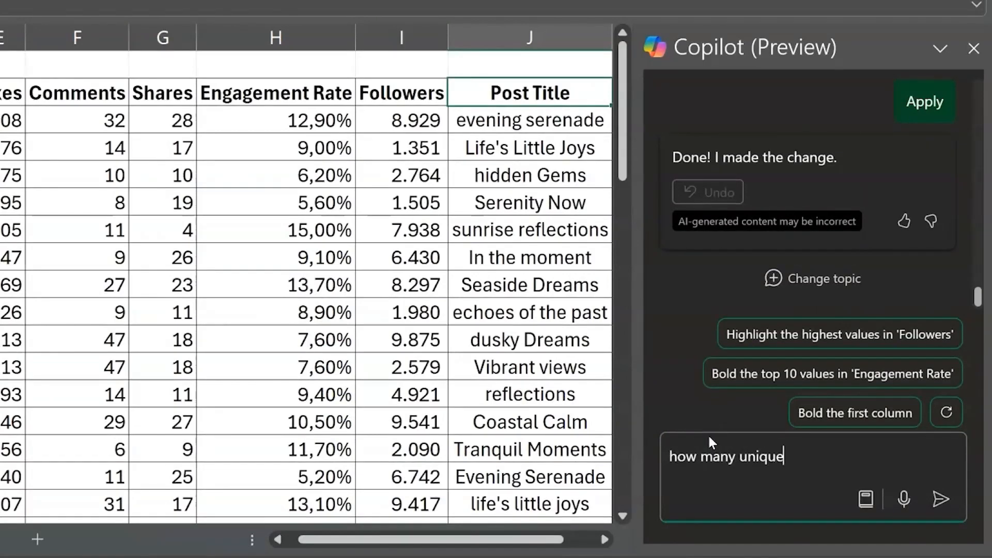
pyautogui.write(' post ids are ther')
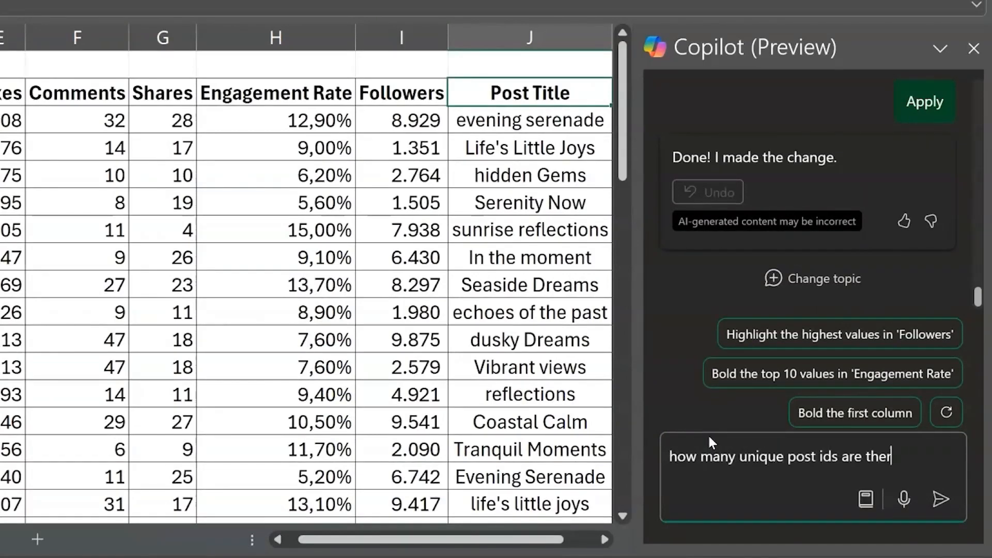
pyautogui.write('e')
pyautogui.press('Return')
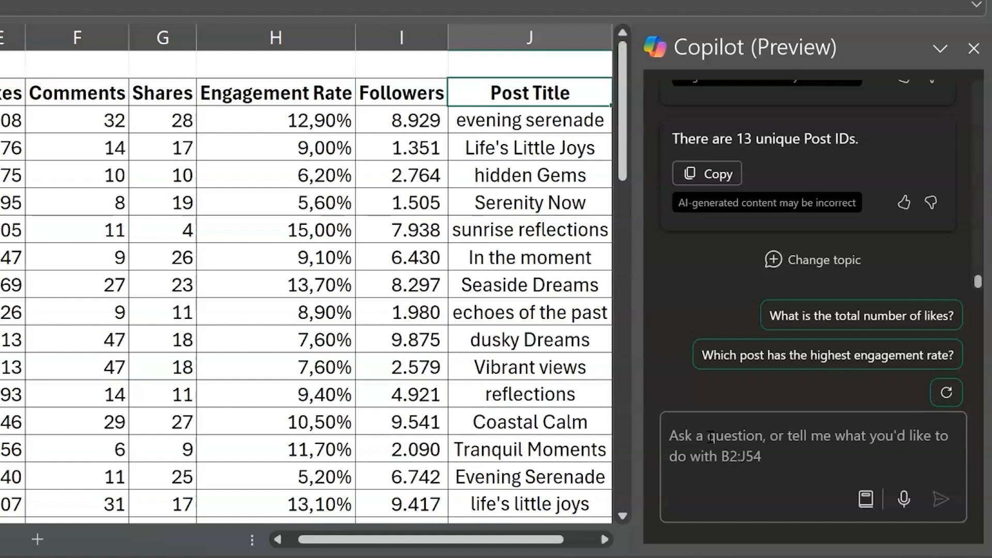
# Ask Copilot "how many unique platforms are there" and review its full answer
pyautogui.click(711, 437)
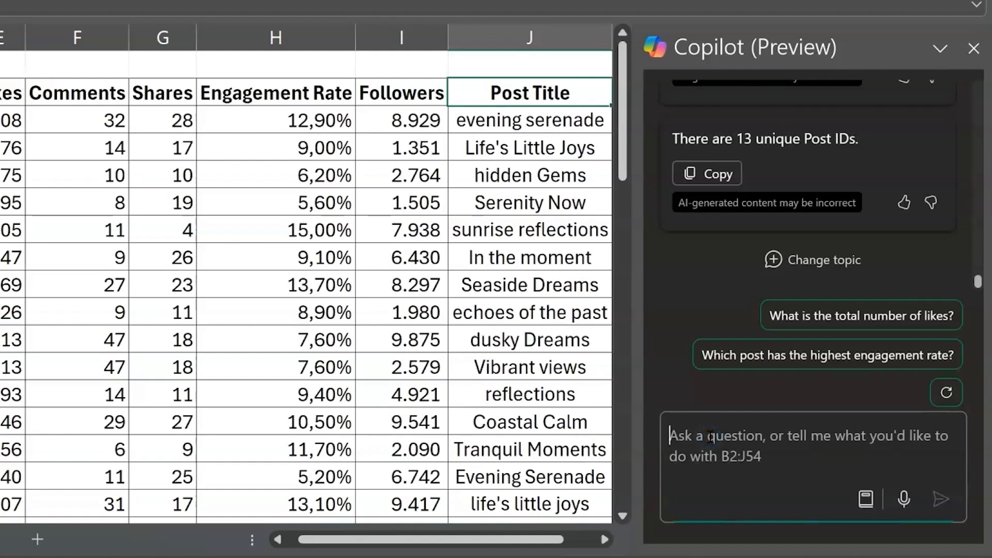
pyautogui.write('how many ')
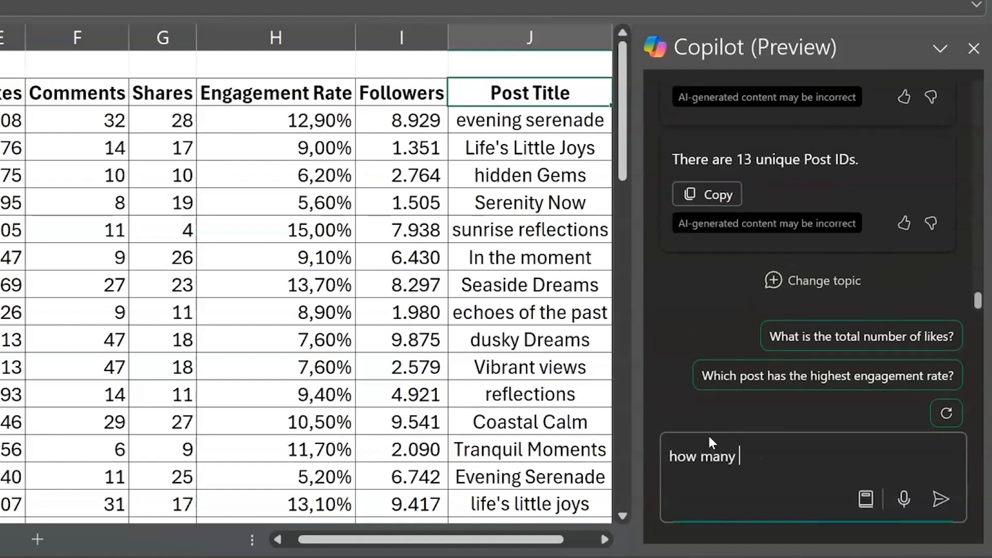
pyautogui.write('unique platforms are there')
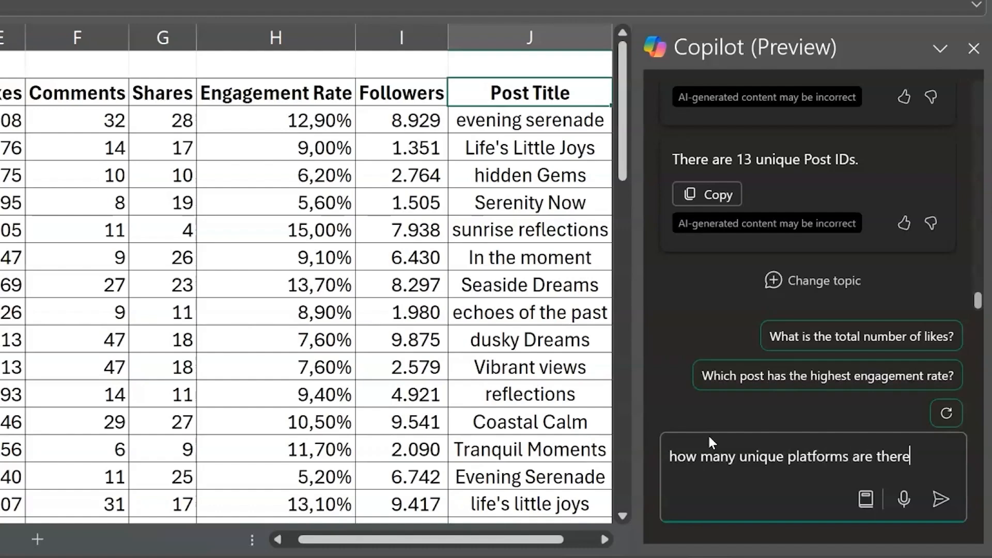
pyautogui.press('Return')
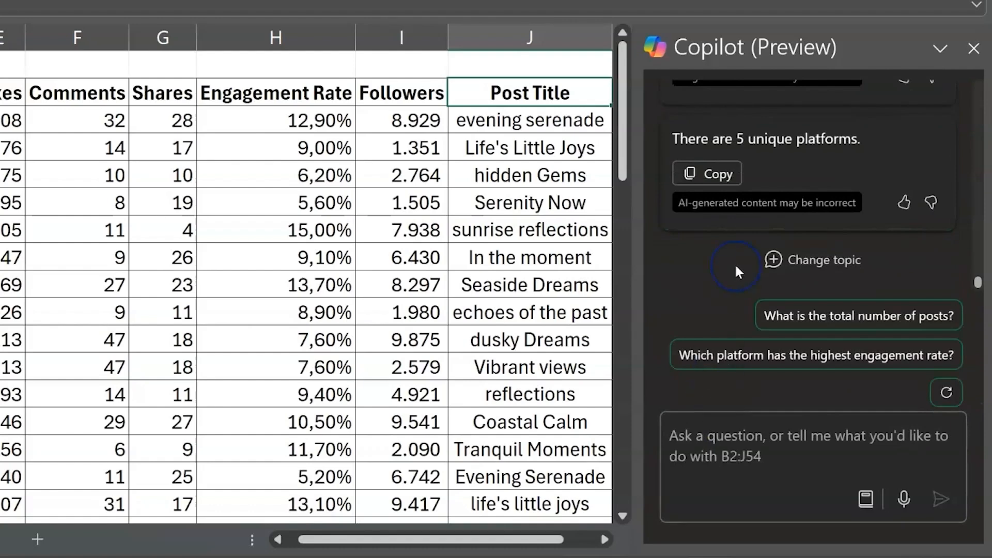
pyautogui.scroll(3, 739, 261)
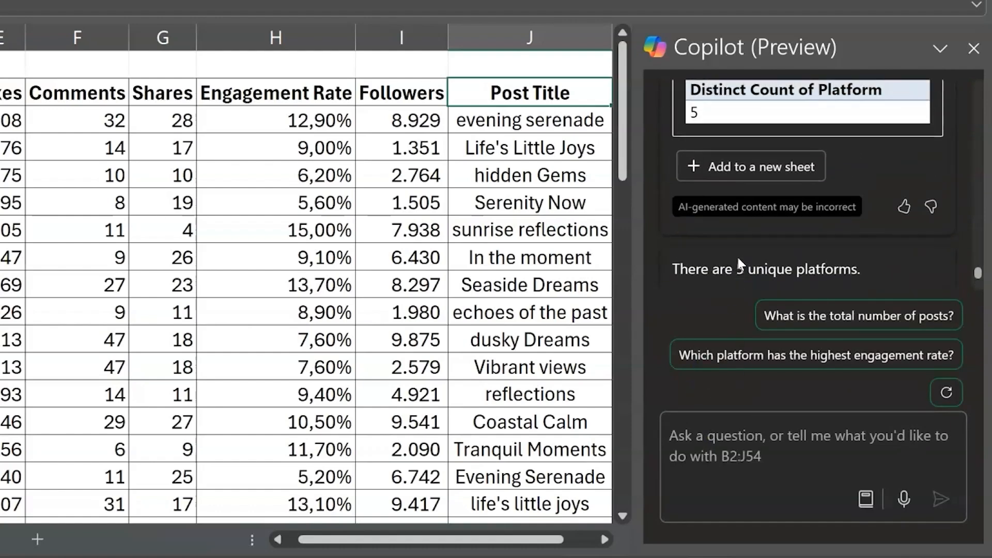
pyautogui.scroll(1, 737, 255)
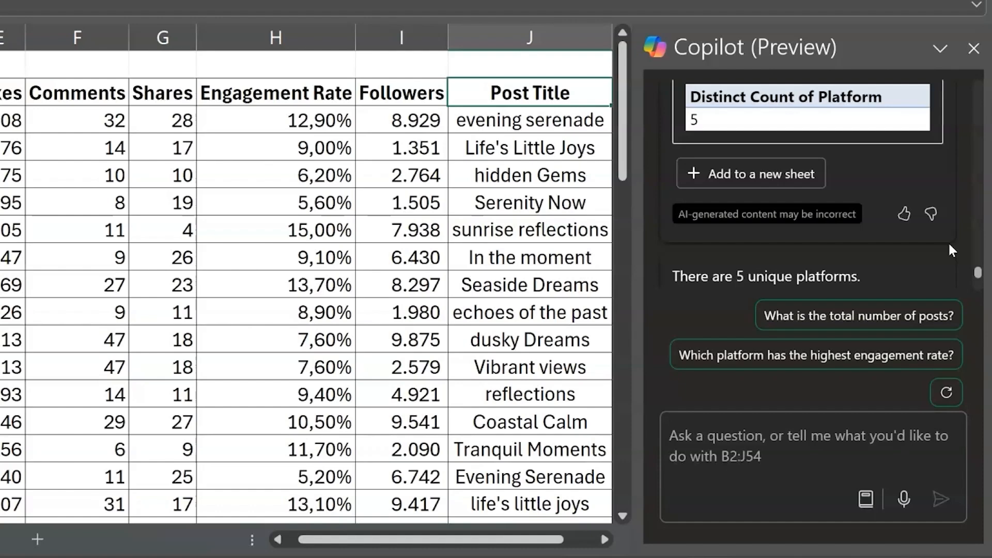
pyautogui.scroll(5, 948, 241)
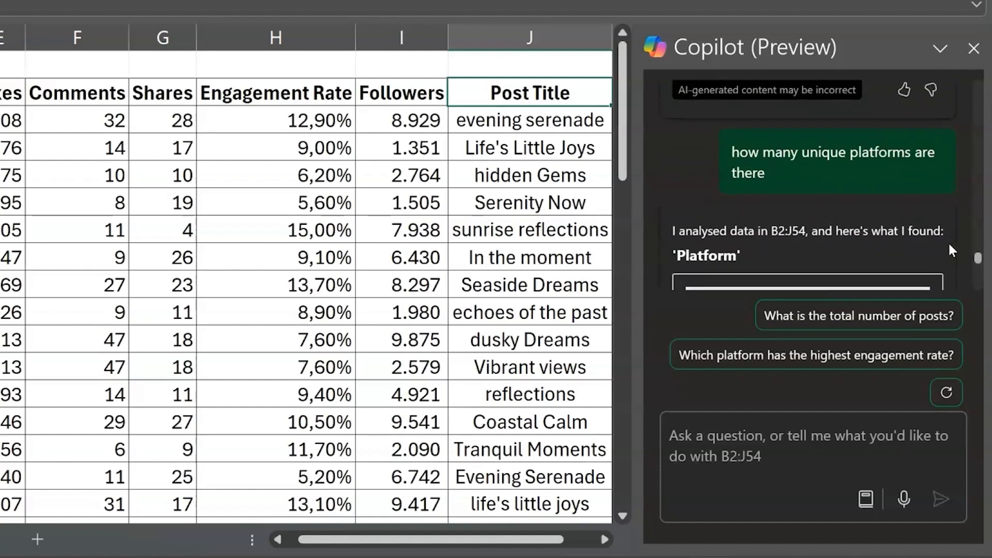
pyautogui.scroll(-5, 948, 241)
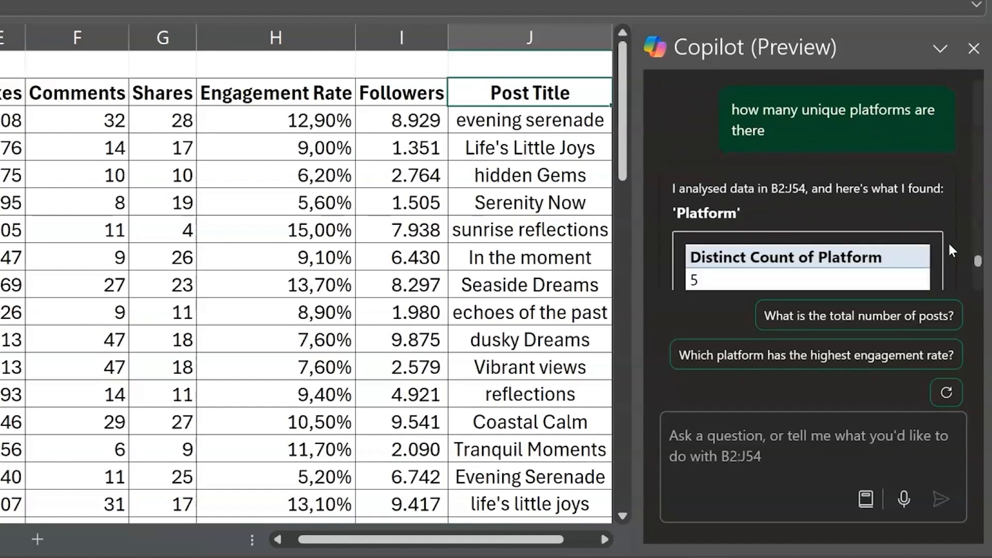
pyautogui.scroll(-2, 948, 241)
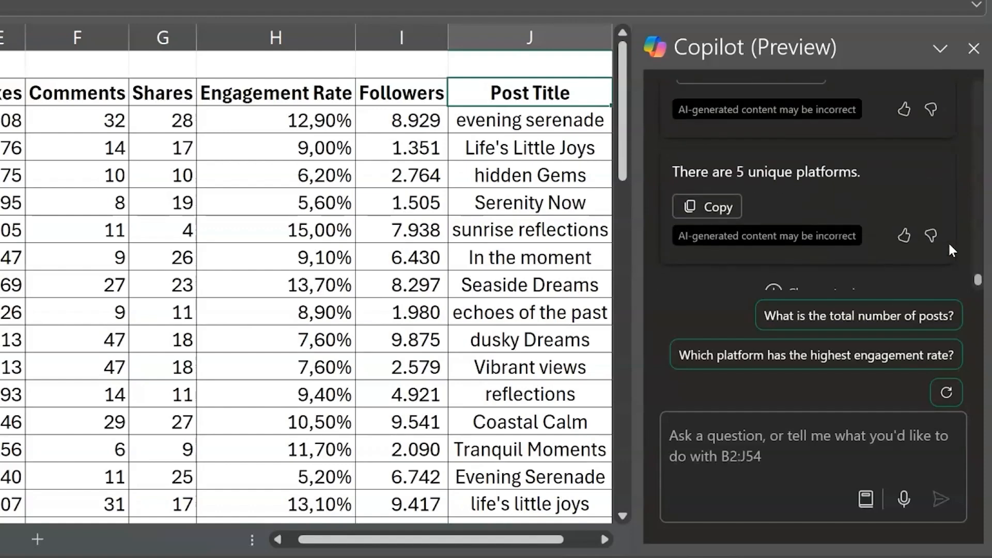
pyautogui.scroll(-1, 948, 240)
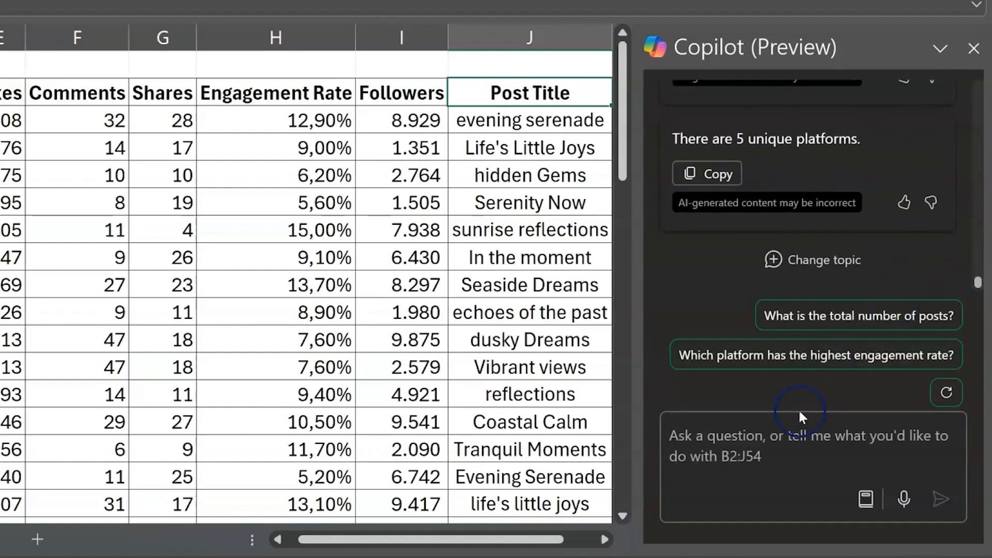
# Ask Copilot "are there any duplicate post ids per platform"
pyautogui.click(716, 449)
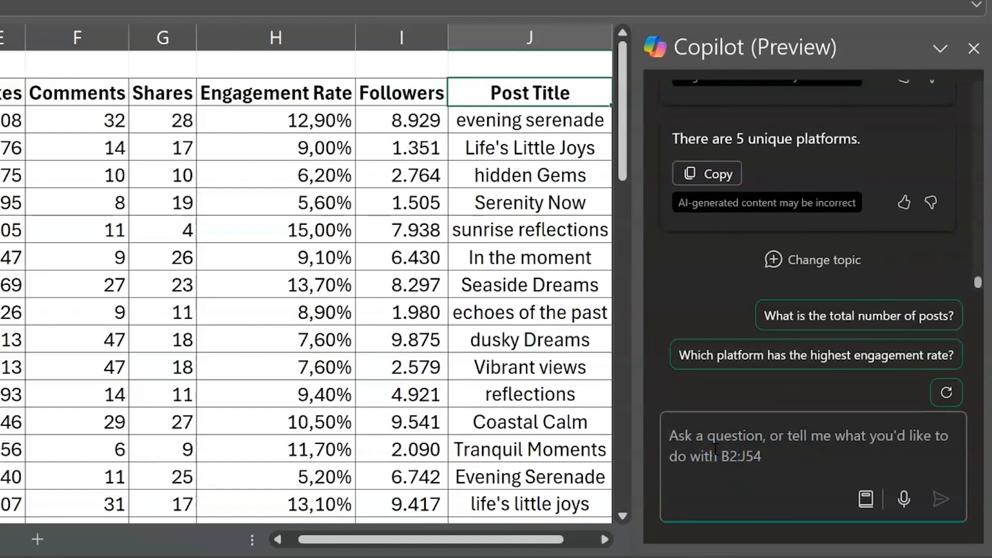
pyautogui.write('are there any duplicate post ids per platform')
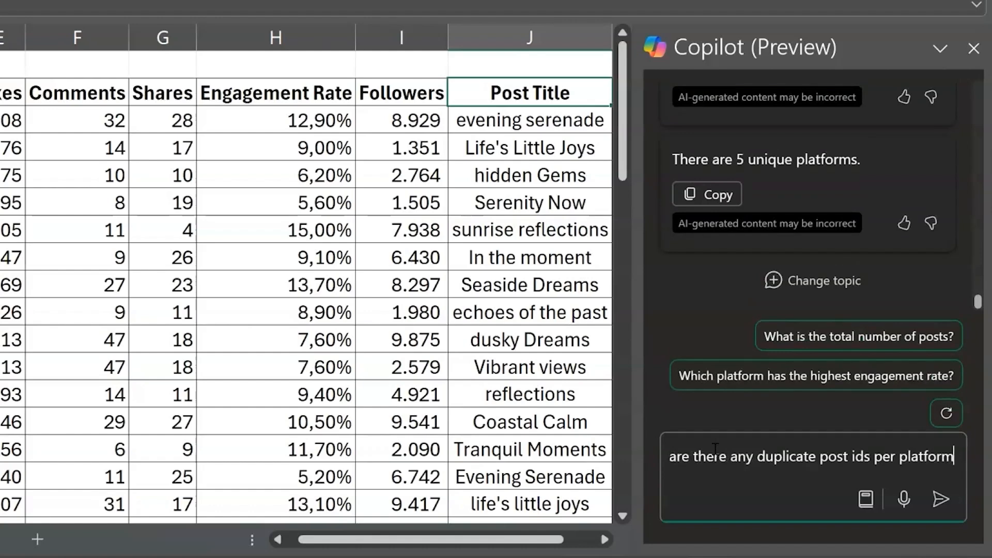
pyautogui.click(942, 501)
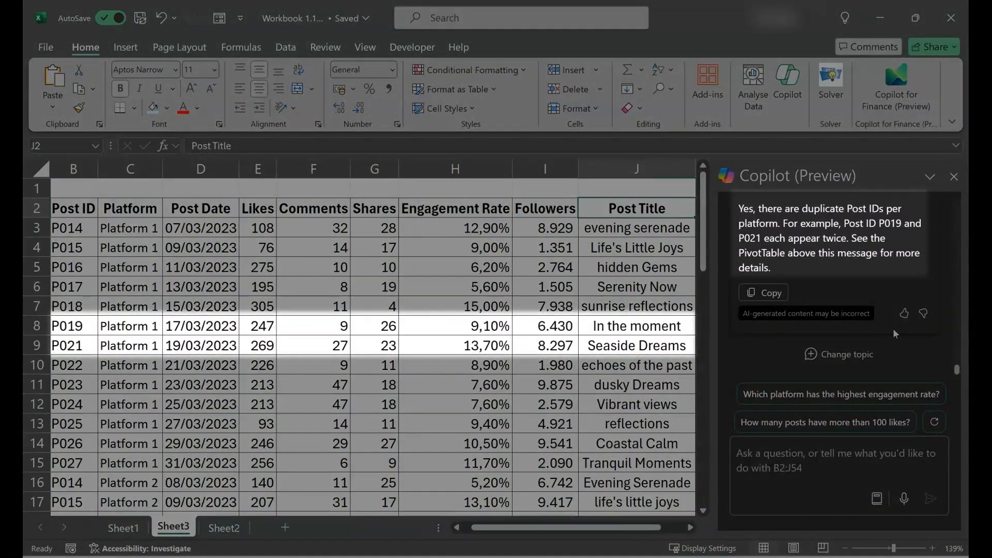
pyautogui.moveTo(884, 223); pyautogui.dragTo(848, 239)
pyautogui.click(787, 460)
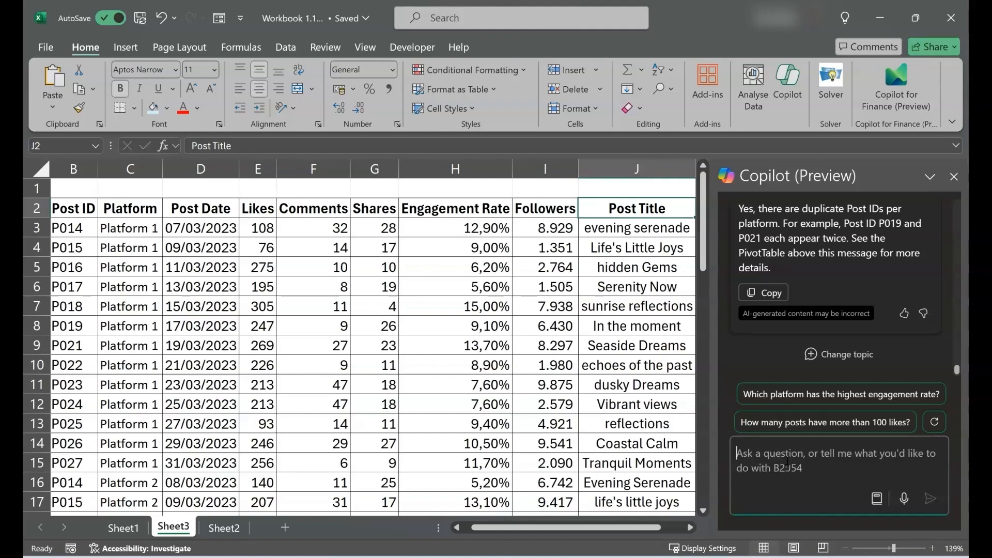
pyautogui.click(770, 472)
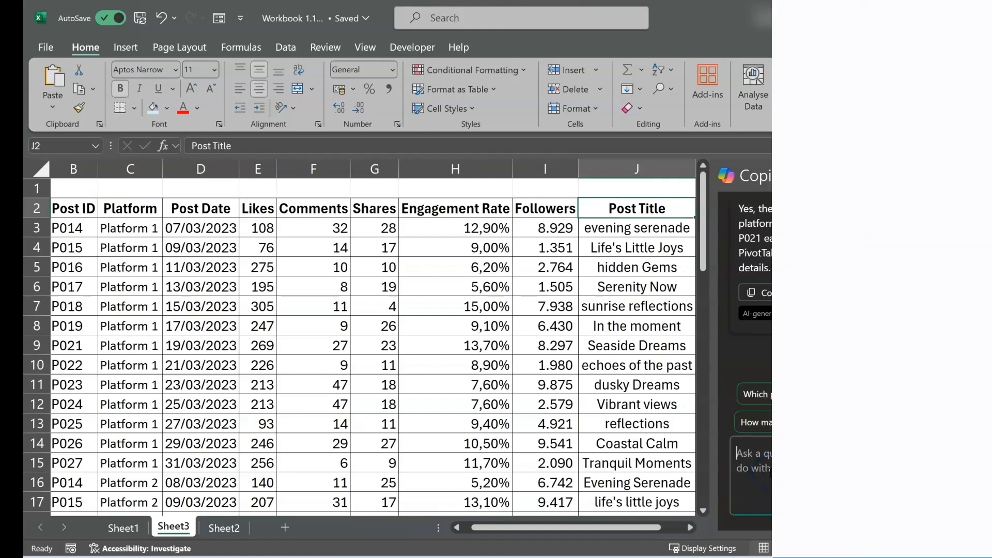
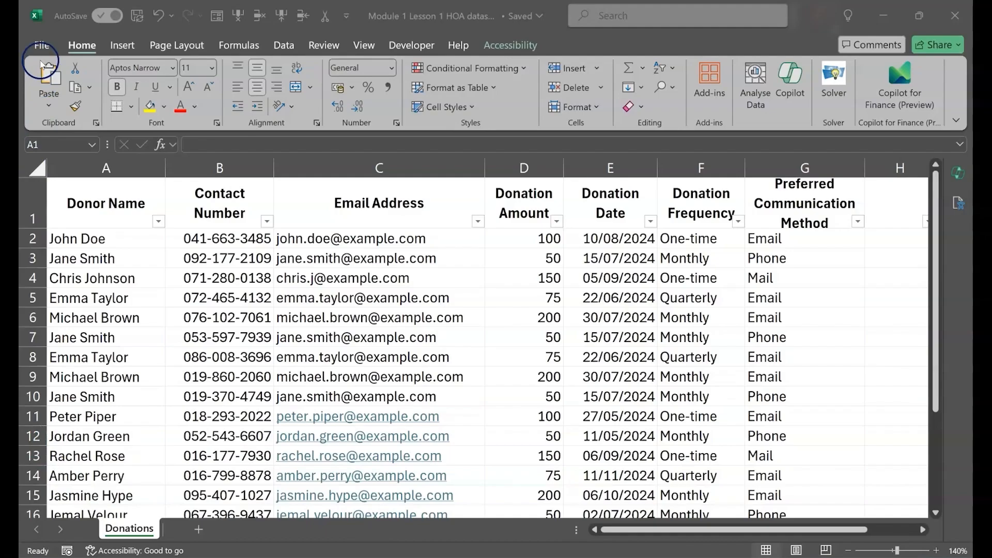
# View the account page's subscription and product information, then return to the Donations sheet
pyautogui.click(42, 45)
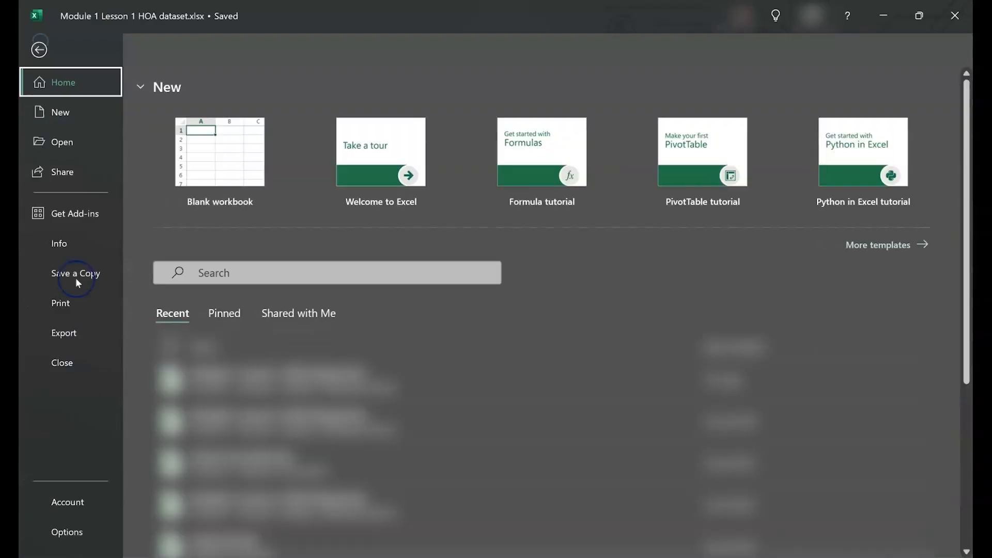
pyautogui.click(30, 509)
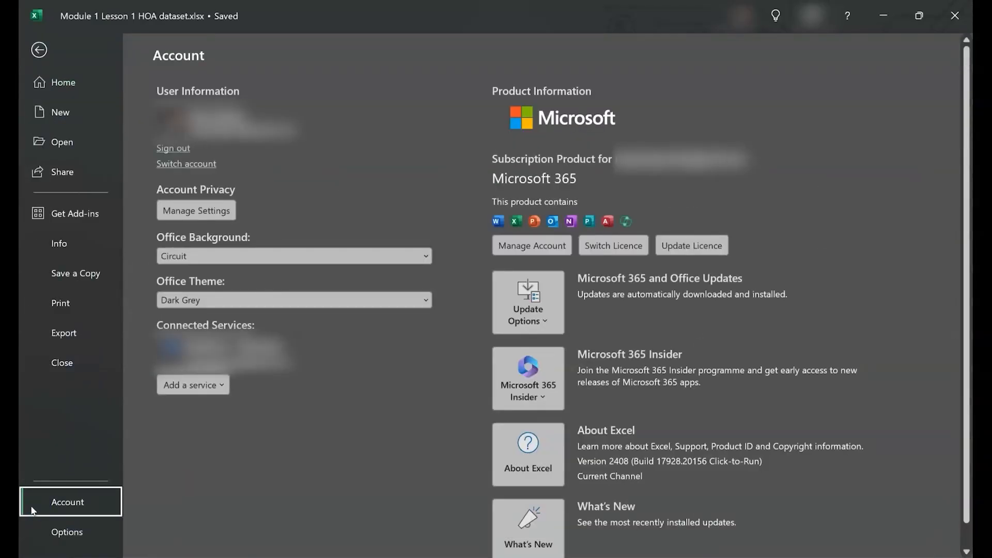
pyautogui.press('Escape')
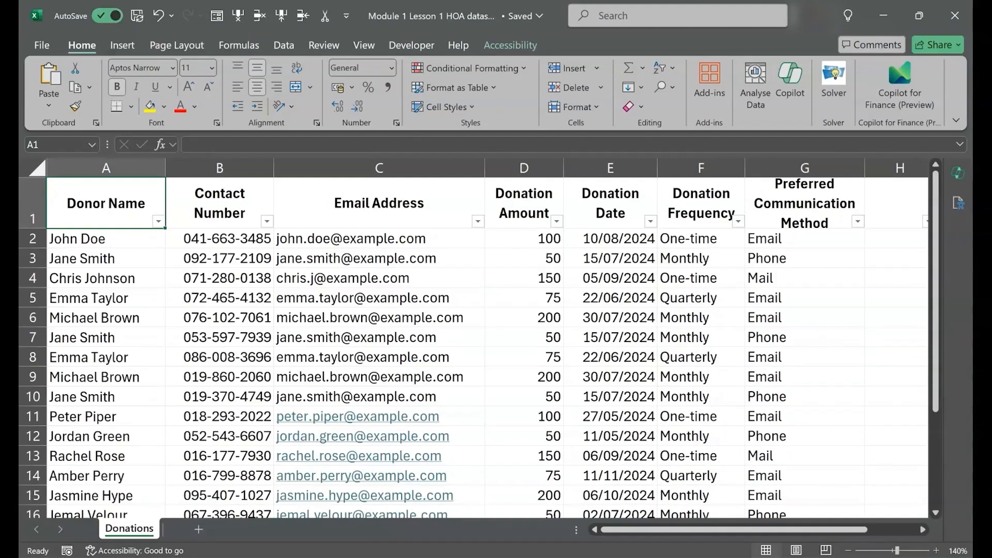
# Examine the Donations table's headers from Contact Number to Preferred Communication Method, its rows, and the Donation Amount and Contact Number columns
pyautogui.click(226, 204)
pyautogui.click(344, 202)
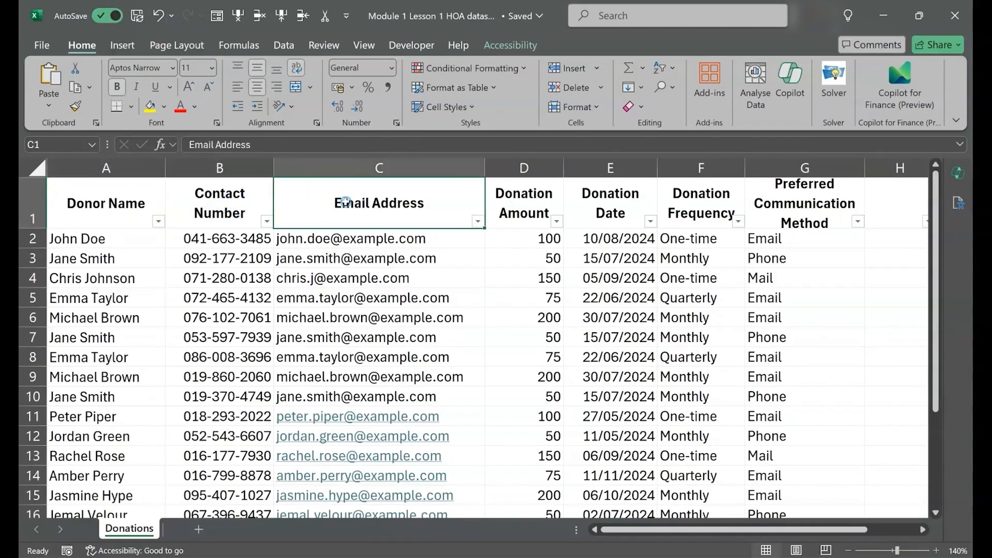
pyautogui.click(515, 203)
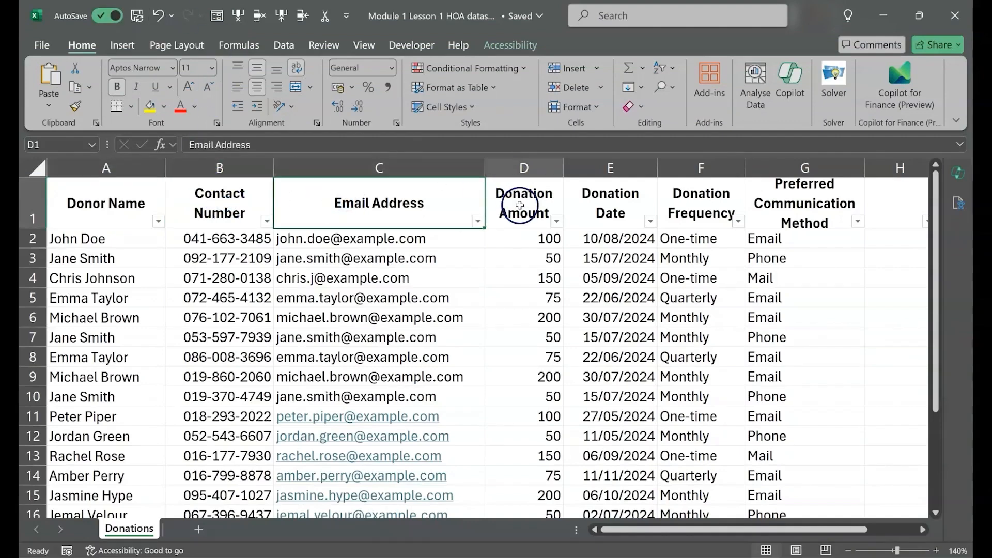
pyautogui.click(598, 206)
pyautogui.click(691, 202)
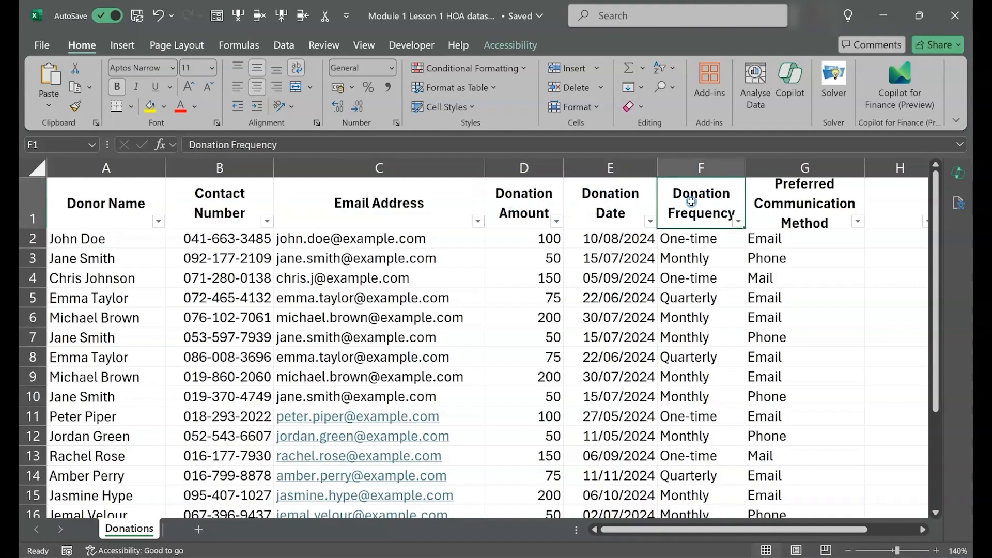
pyautogui.click(784, 203)
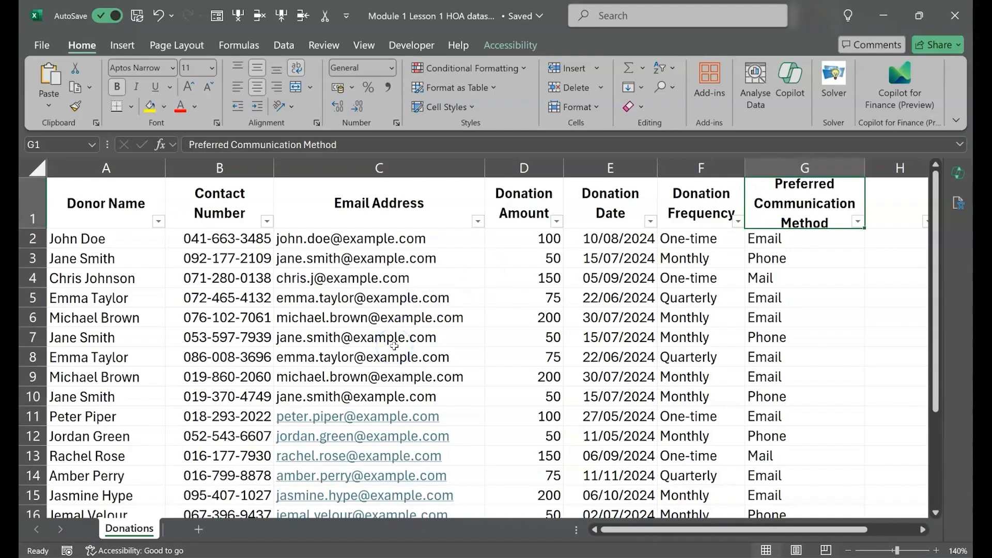
pyautogui.scroll(-2, 394, 345)
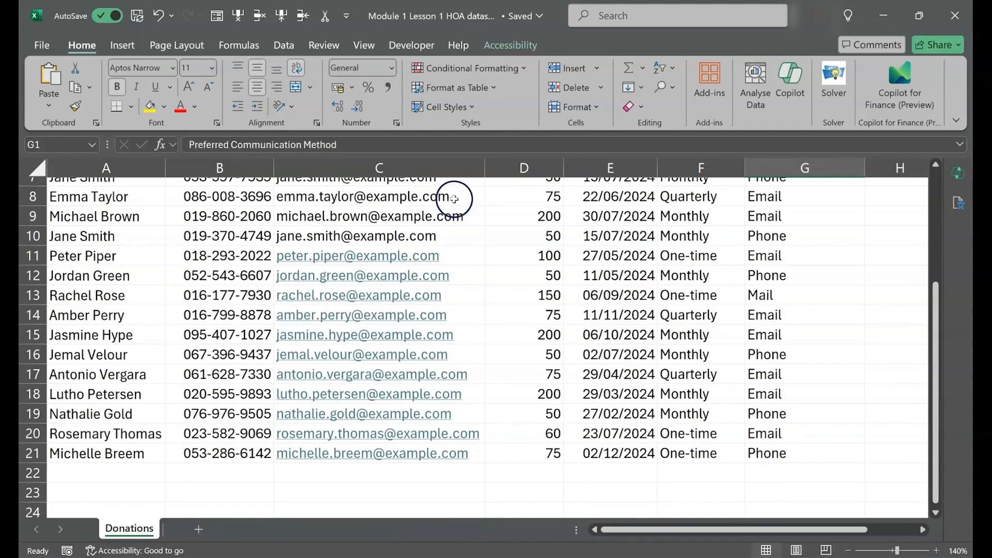
pyautogui.scroll(2, 476, 217)
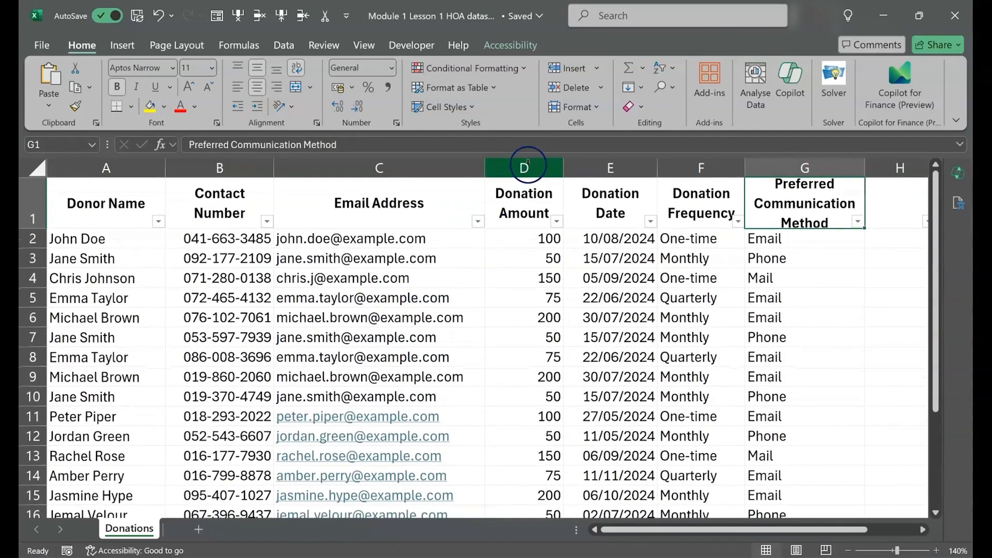
pyautogui.click(527, 162)
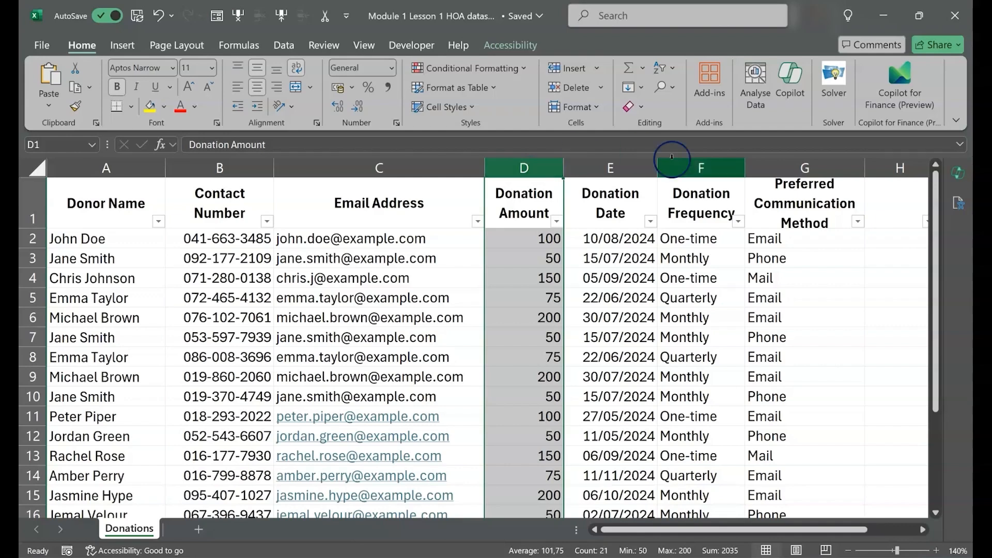
pyautogui.click(790, 170)
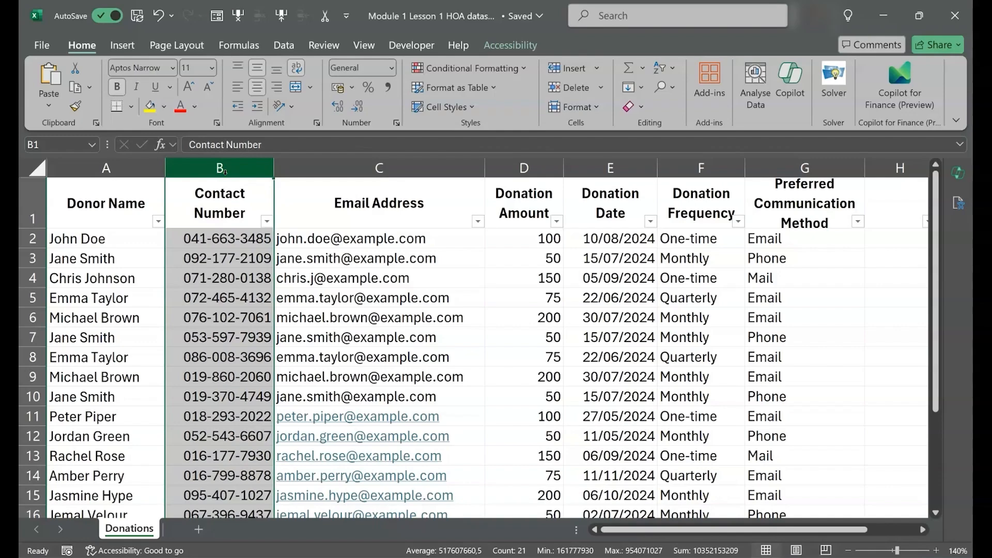
pyautogui.scroll(-3, 217, 283)
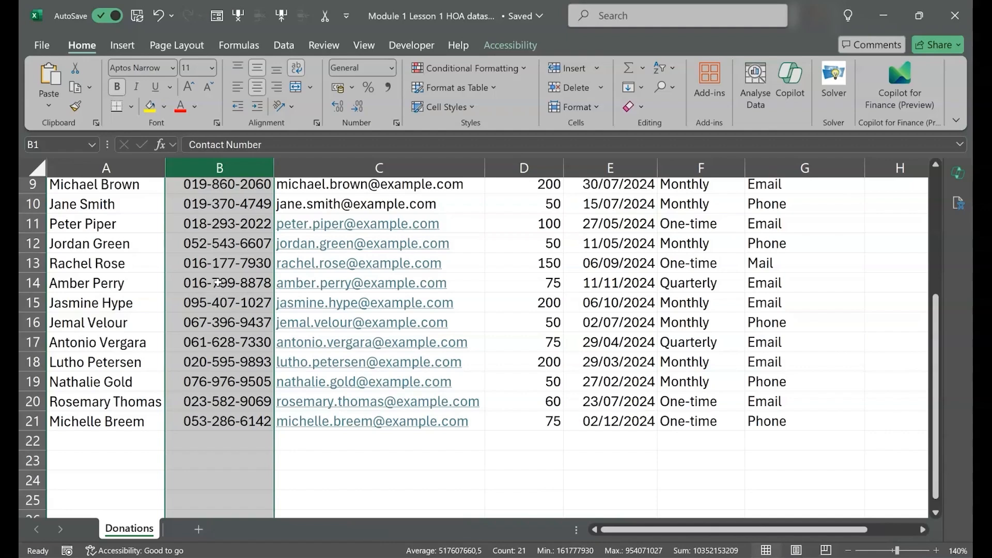
# Ask Copilot "how do i format the cells as currency?" and review its instructions
pyautogui.click(957, 172)
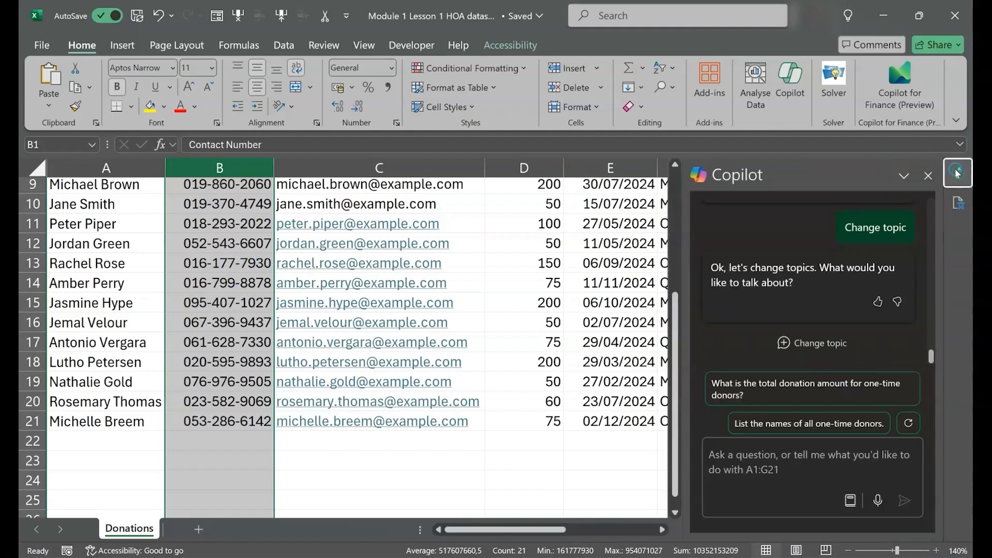
pyautogui.click(779, 462)
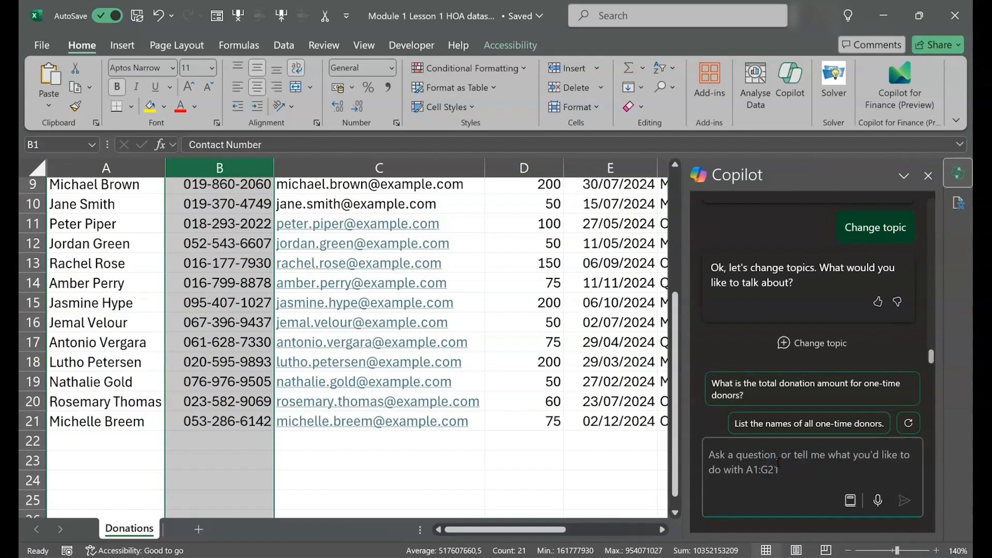
pyautogui.write('how do i for')
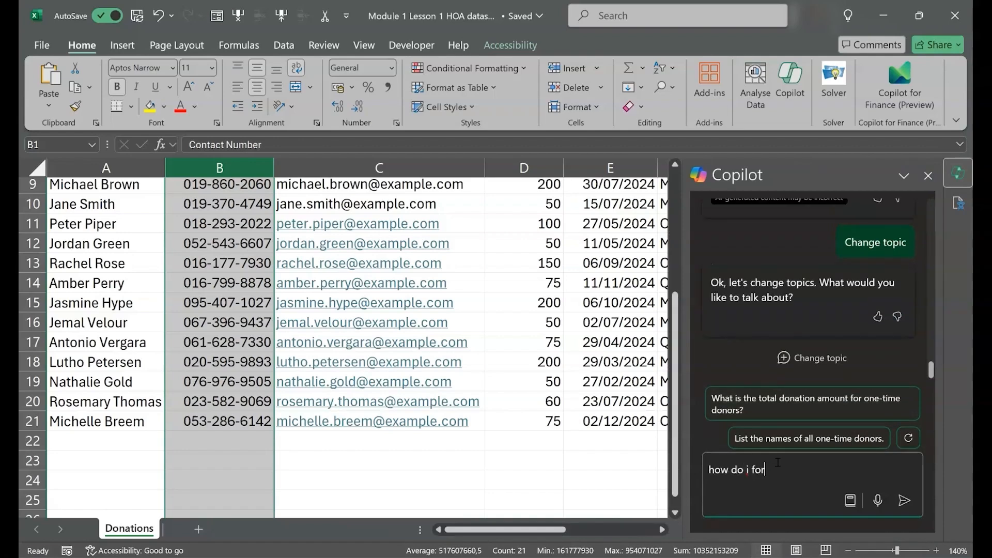
pyautogui.write('mat the cells as currency?')
pyautogui.press('Return')
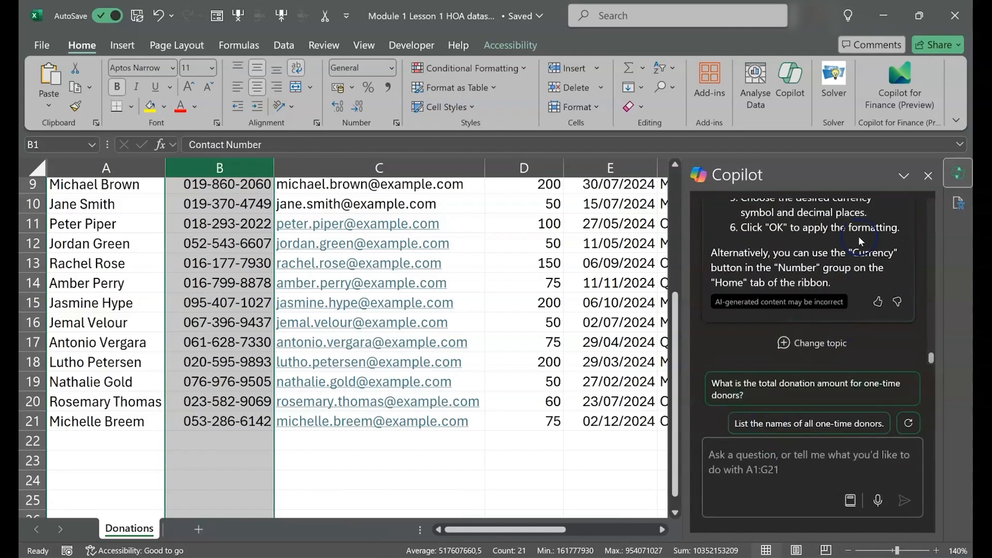
pyautogui.scroll(3, 858, 237)
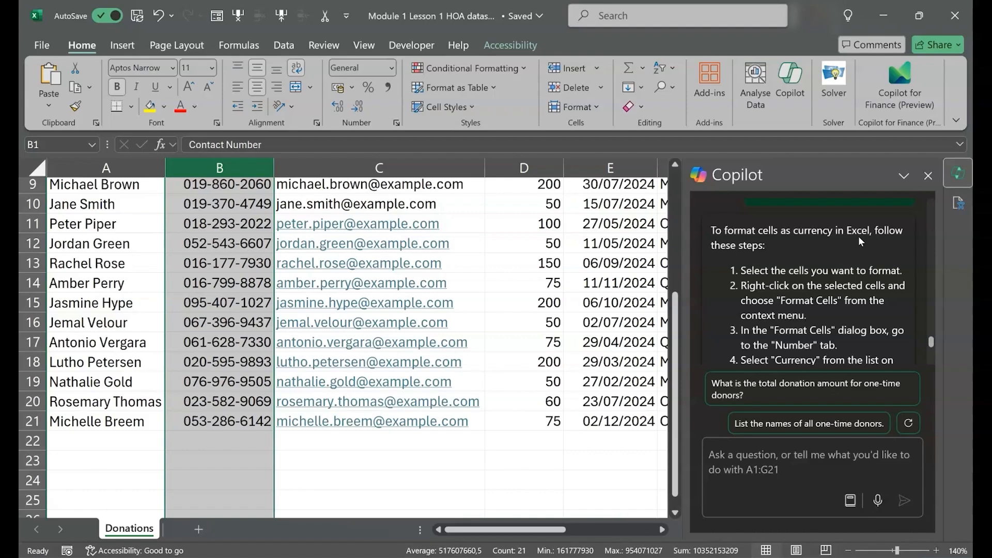
# Format the Donation Amount values in D2:D21 as Currency with the € symbol and two decimal places
pyautogui.scroll(2, 590, 293)
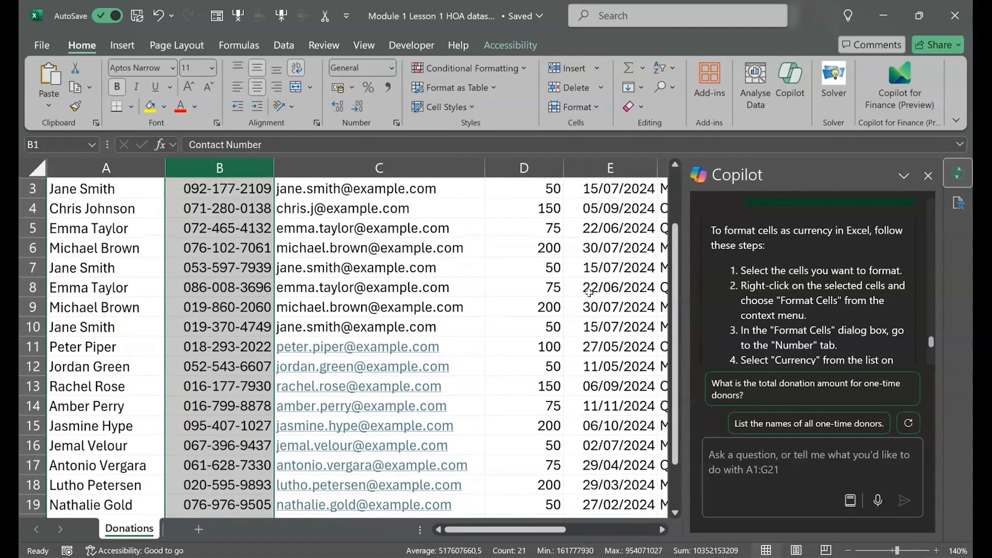
pyautogui.hscroll(2, 589, 292)
pyautogui.scroll(1, 590, 293)
pyautogui.click(501, 236)
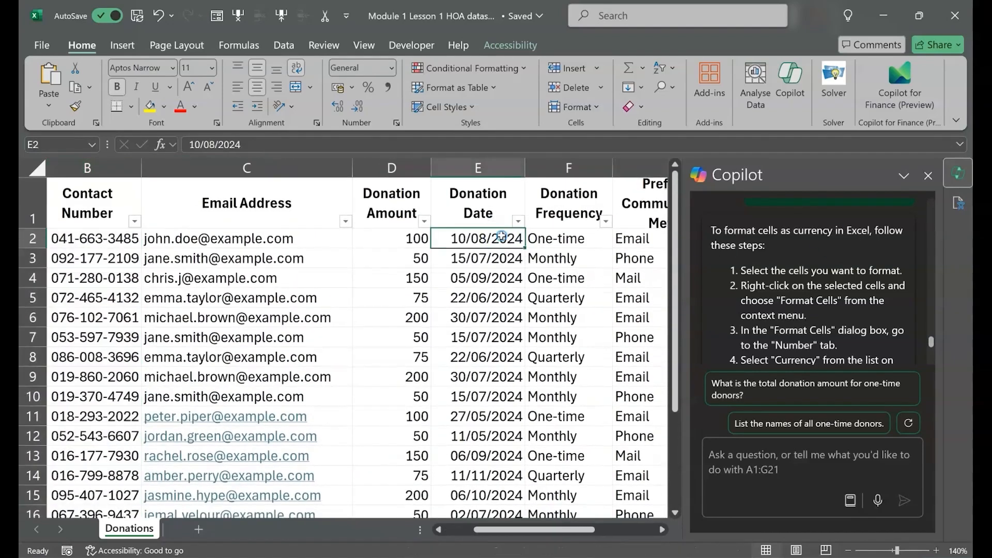
pyautogui.press('Left')
pyautogui.hotkey('ctrl', 'shift', 'Down')
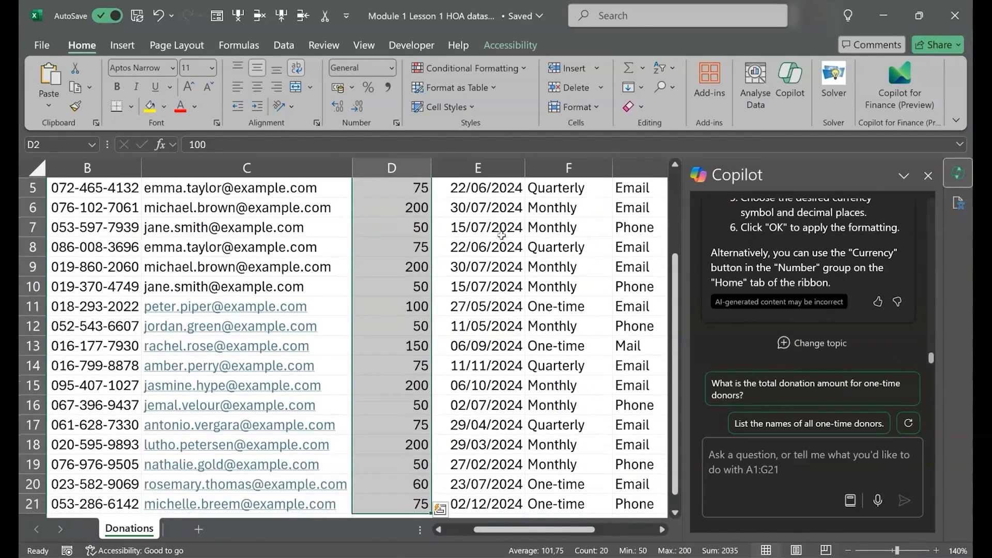
pyautogui.rightClick(381, 227)
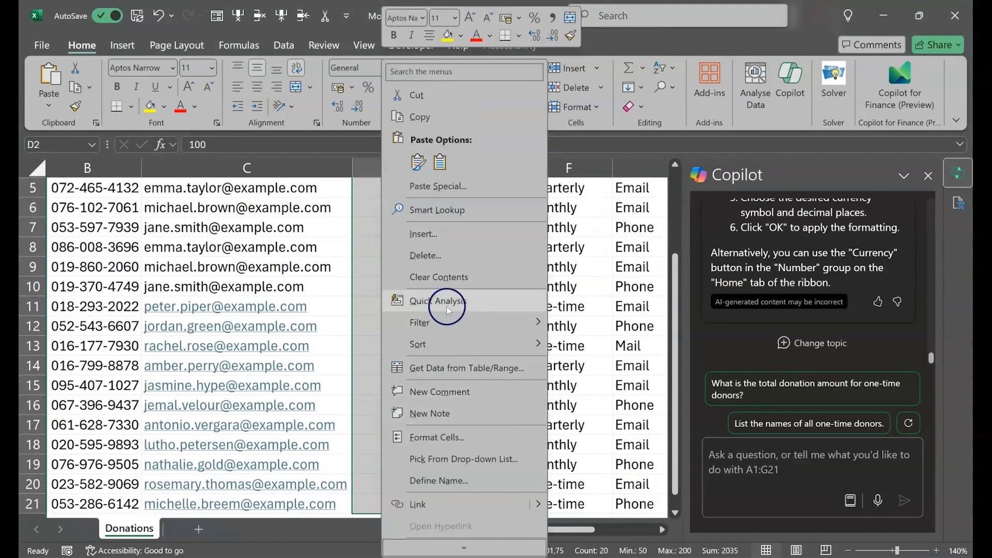
pyautogui.click(451, 437)
pyautogui.click(300, 195)
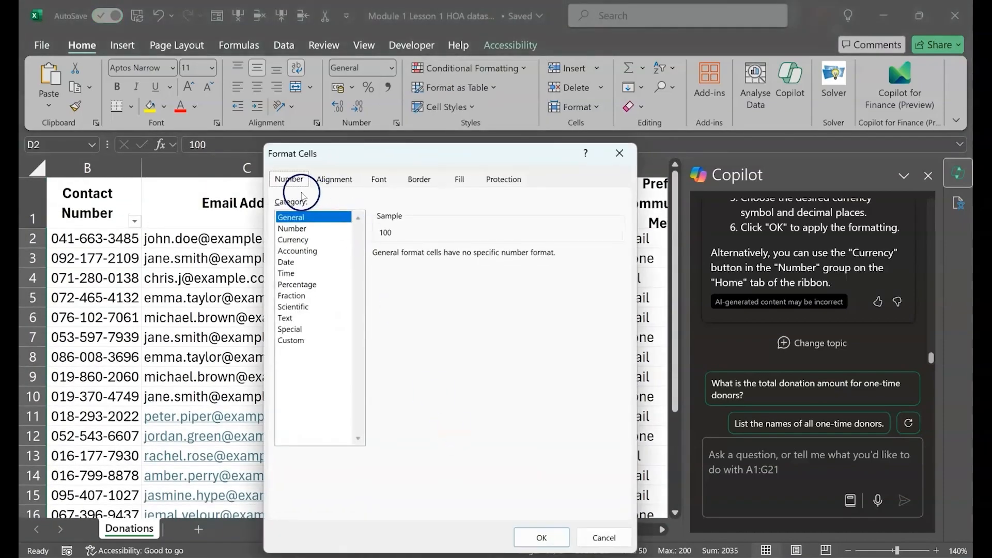
pyautogui.click(301, 241)
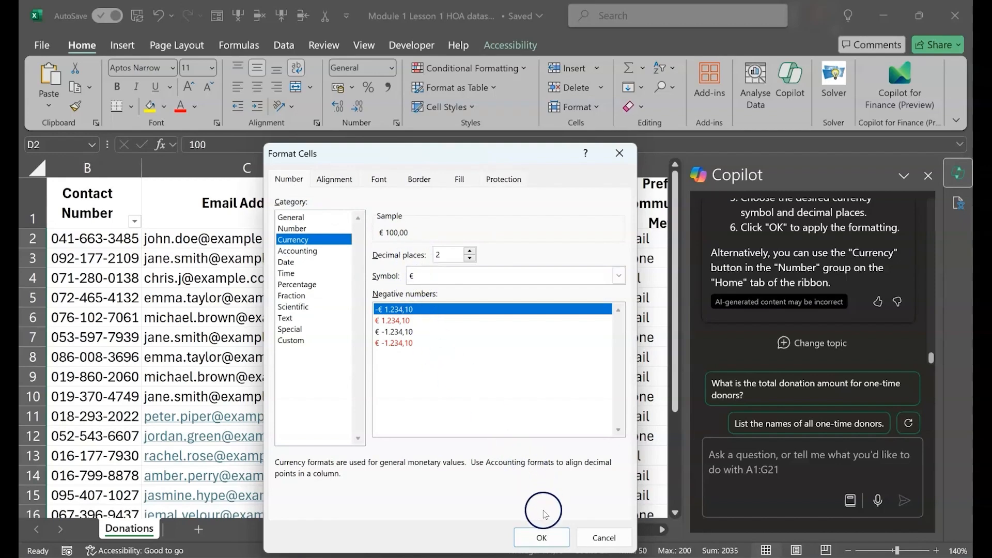
pyautogui.click(542, 538)
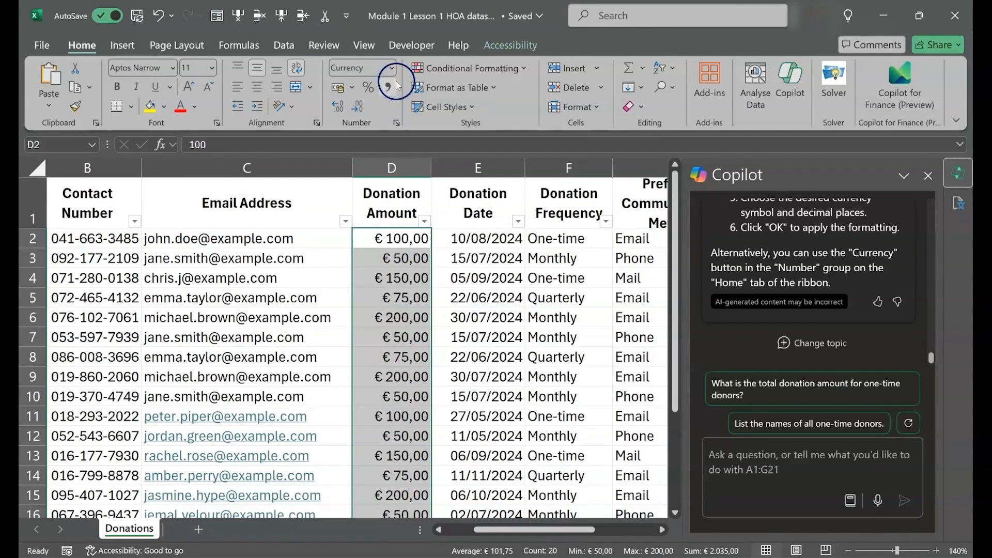
pyautogui.click(392, 68)
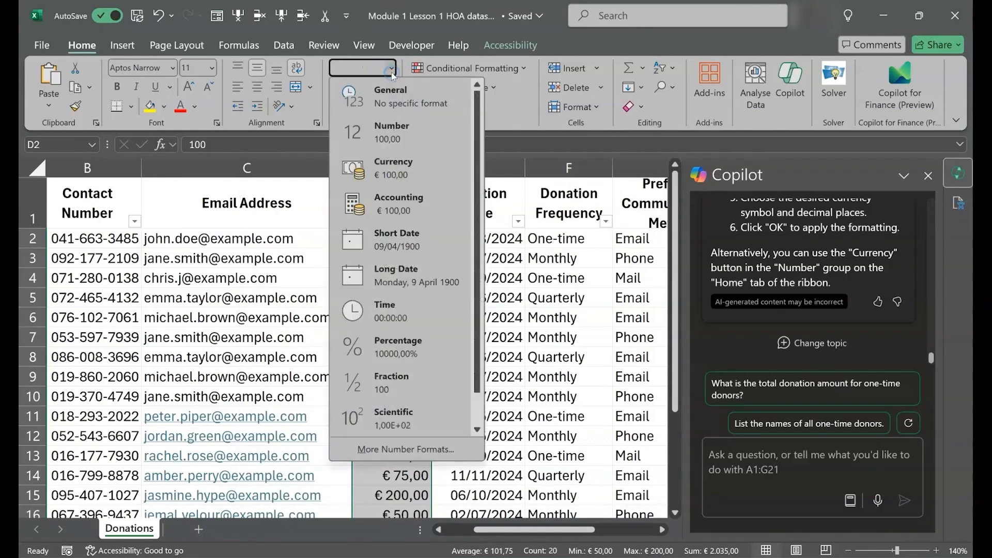
pyautogui.click(398, 167)
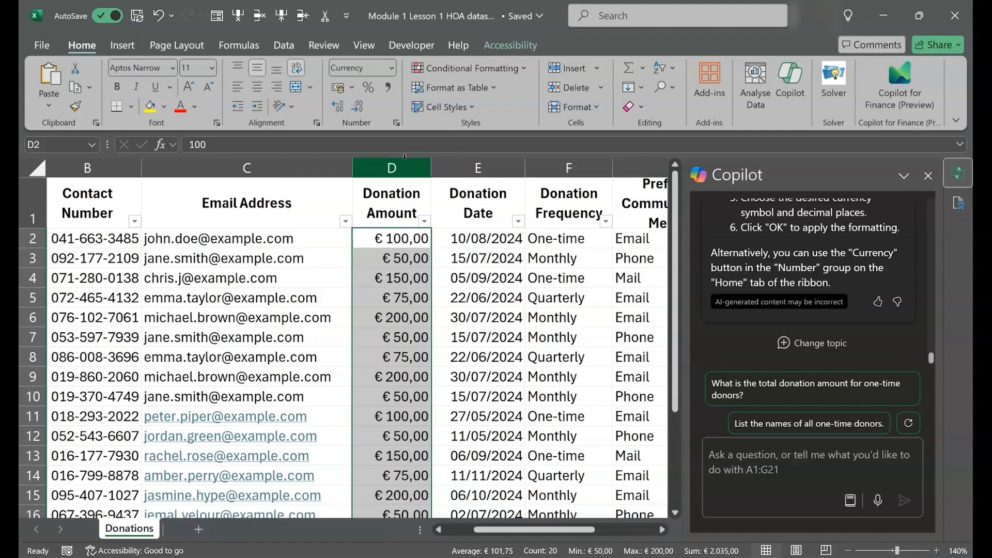
# Have Copilot "Bold the headers in row one and apply a background colour of light blue", and apply its suggested changes
pyautogui.click(749, 448)
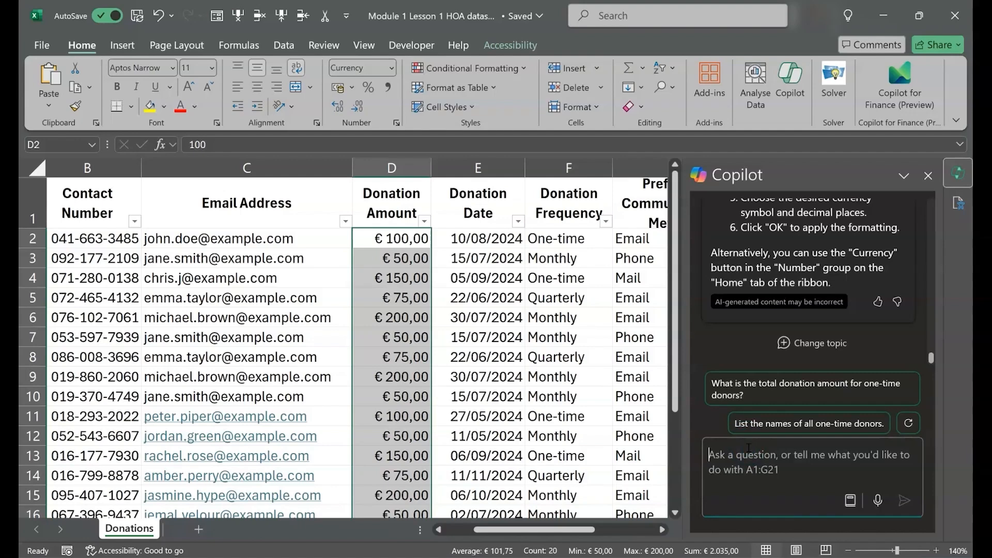
pyautogui.write('Bold the headers i')
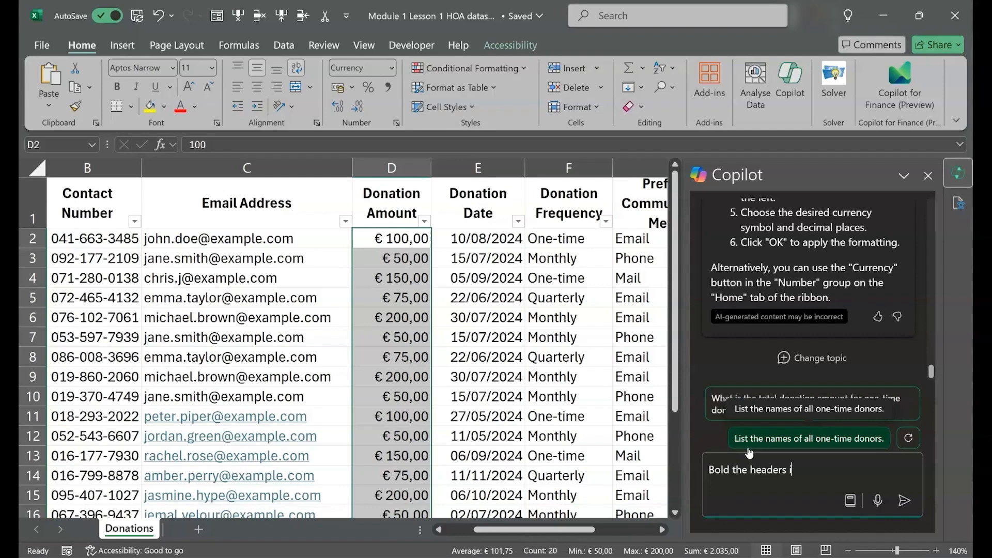
pyautogui.write('n row one and apply a background colour')
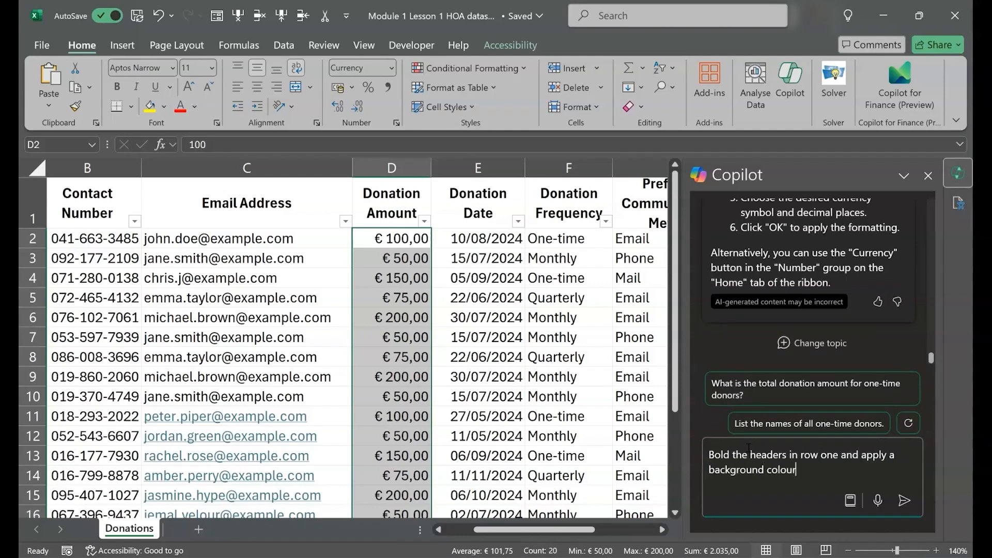
pyautogui.write(' of light blue')
pyautogui.press('Return')
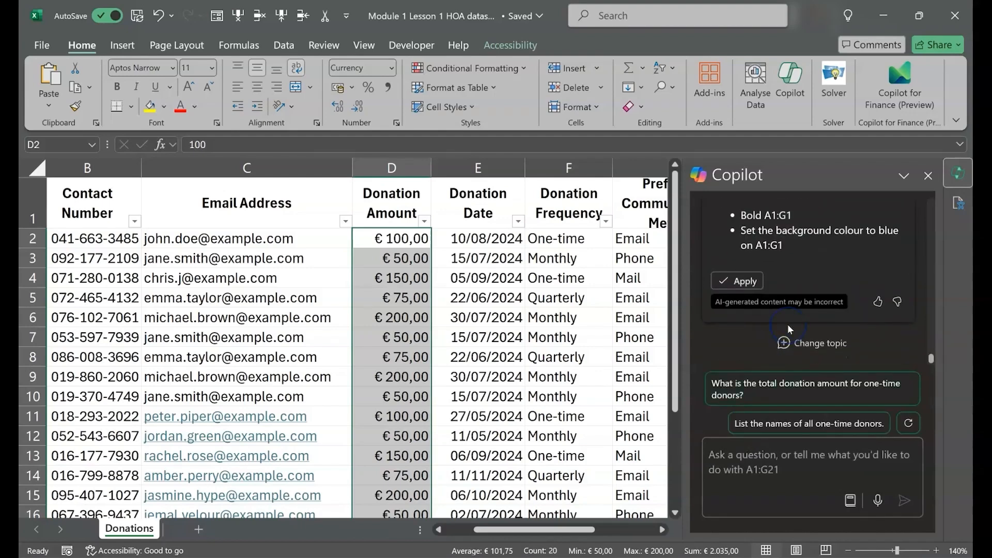
pyautogui.click(747, 282)
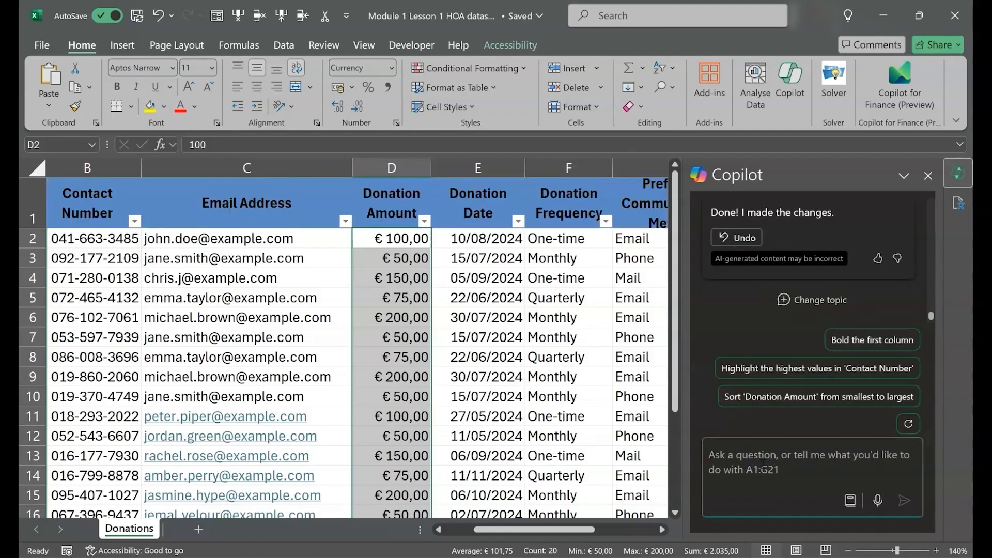
# Have Copilot "Add borders to the table" and apply its suggested border changes
pyautogui.write('Add borders to the table')
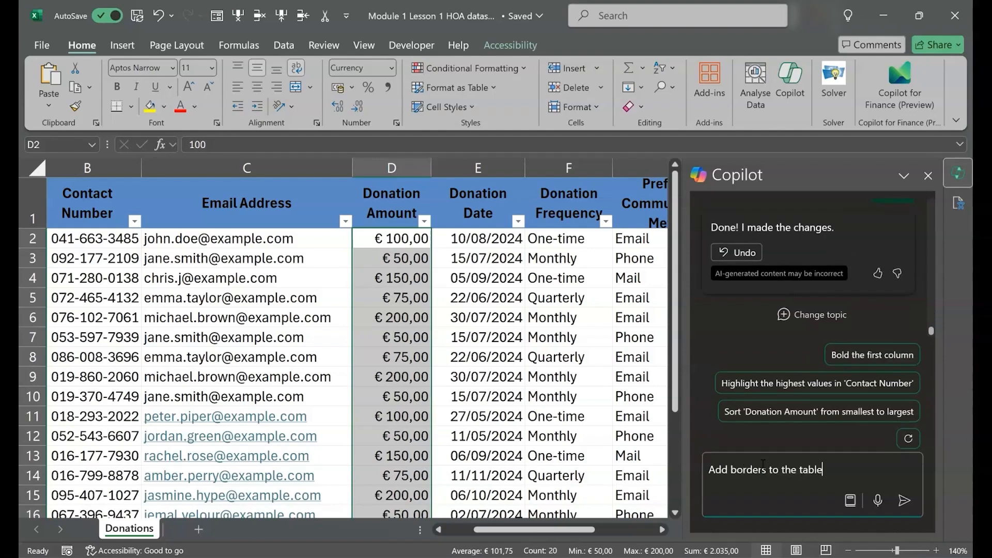
pyautogui.press('Return')
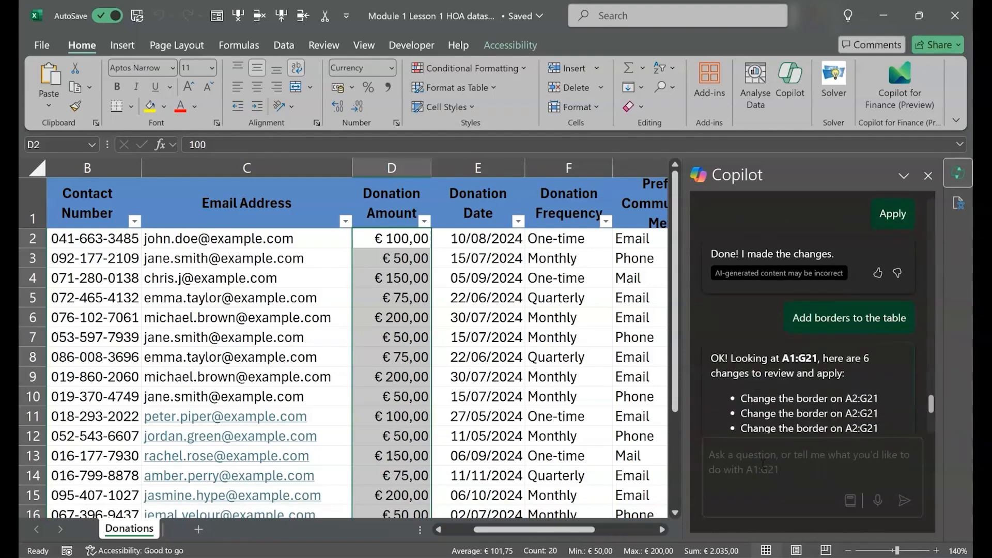
pyautogui.click(734, 235)
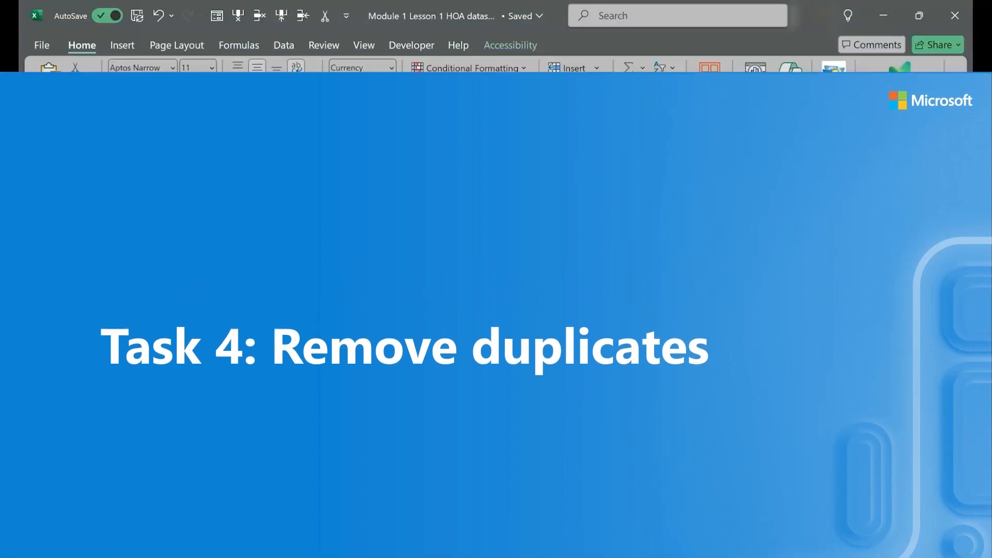
# Ask Copilot to "identify and remove the duplicates in the data range based on the donor name"
pyautogui.write('identify and remove the duplicate')
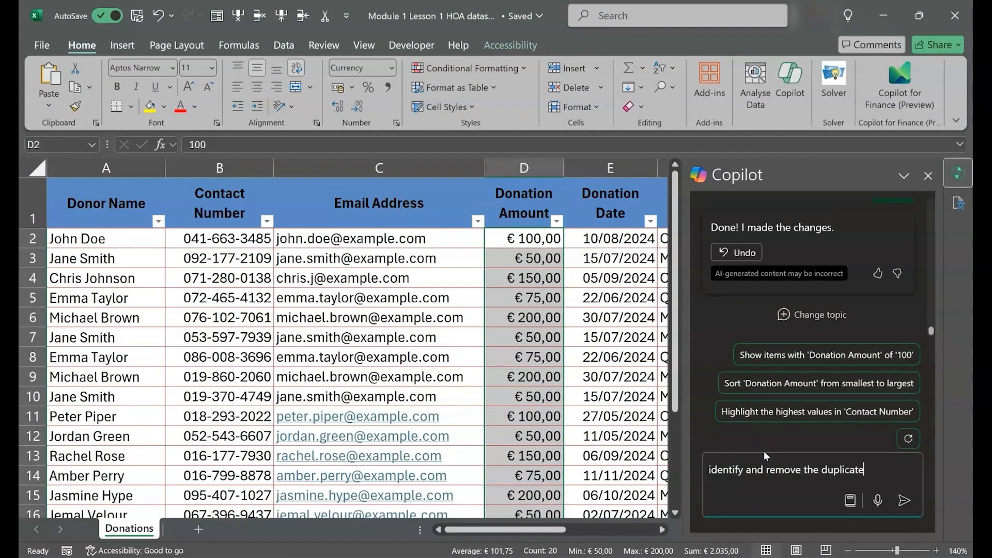
pyautogui.write('s in the data range based on the donor name')
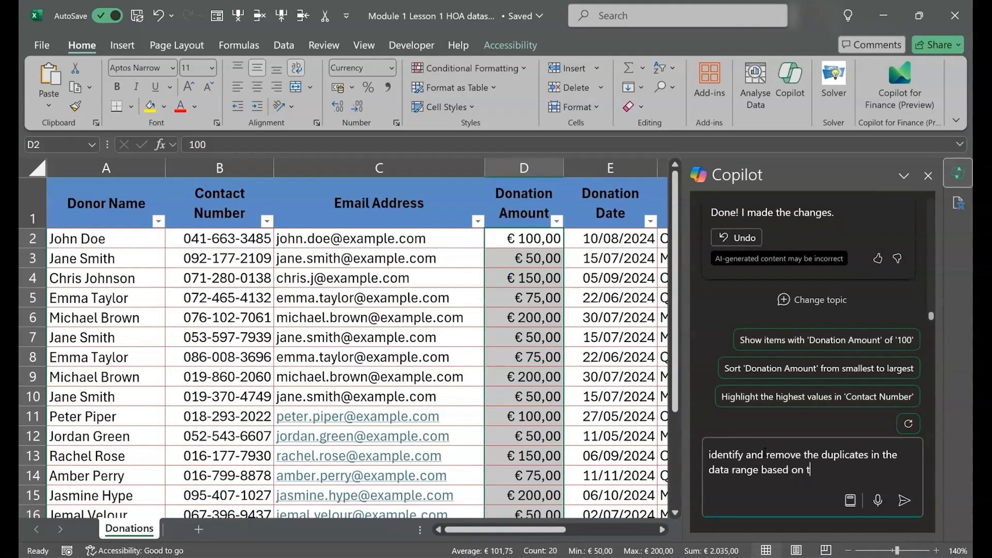
pyautogui.press('Return')
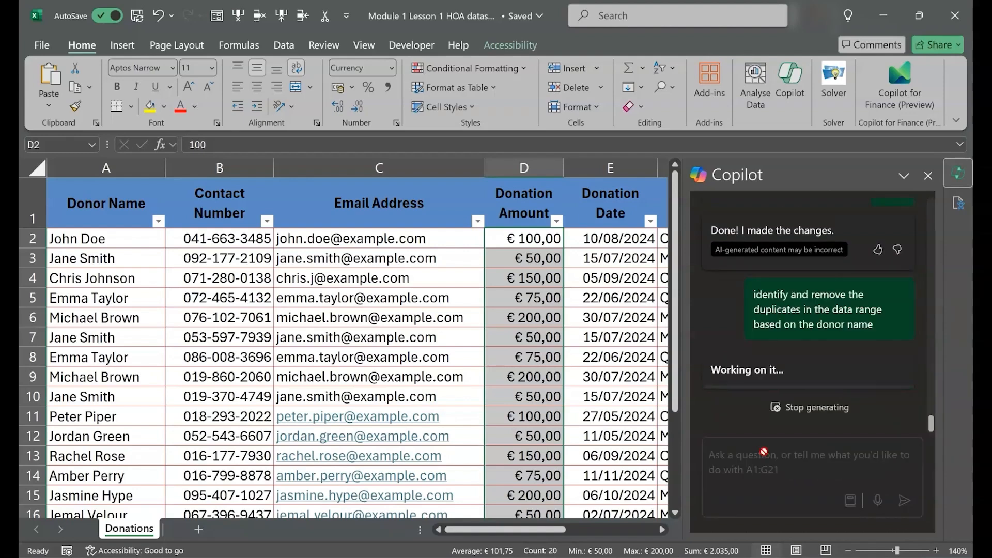
# Apply Copilot's suggested highlighting of duplicates in the donor data and look over the highlighted rows
pyautogui.click(727, 243)
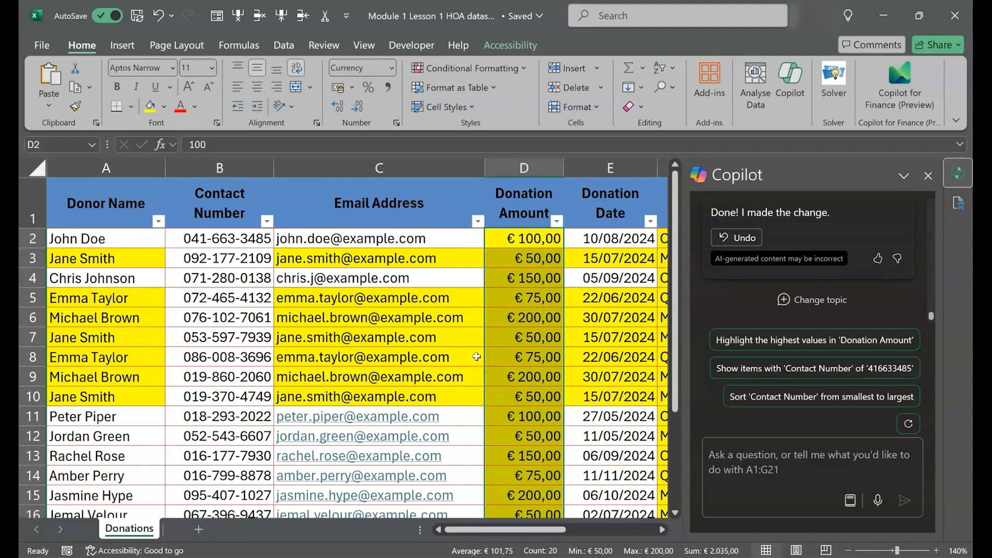
pyautogui.scroll(-4, 476, 357)
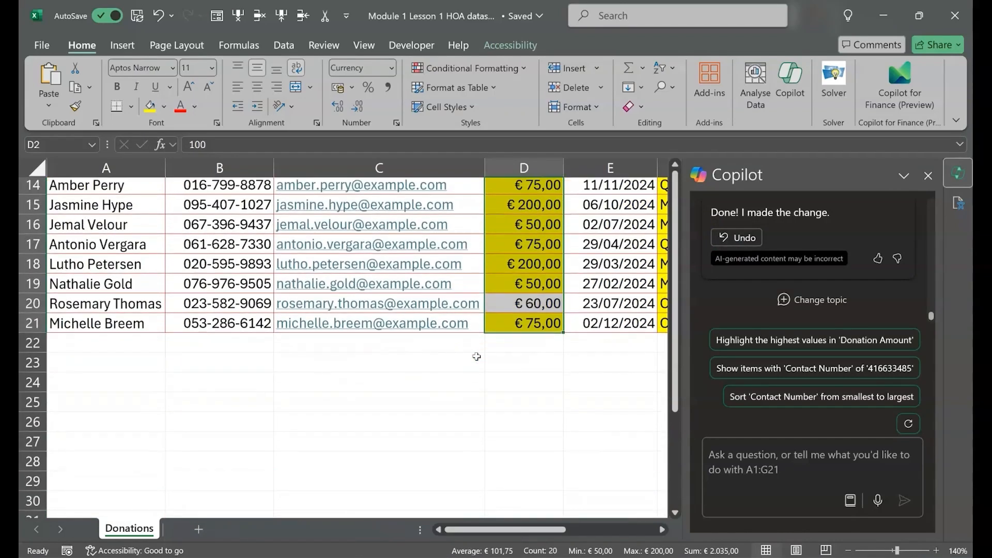
pyautogui.scroll(4, 477, 356)
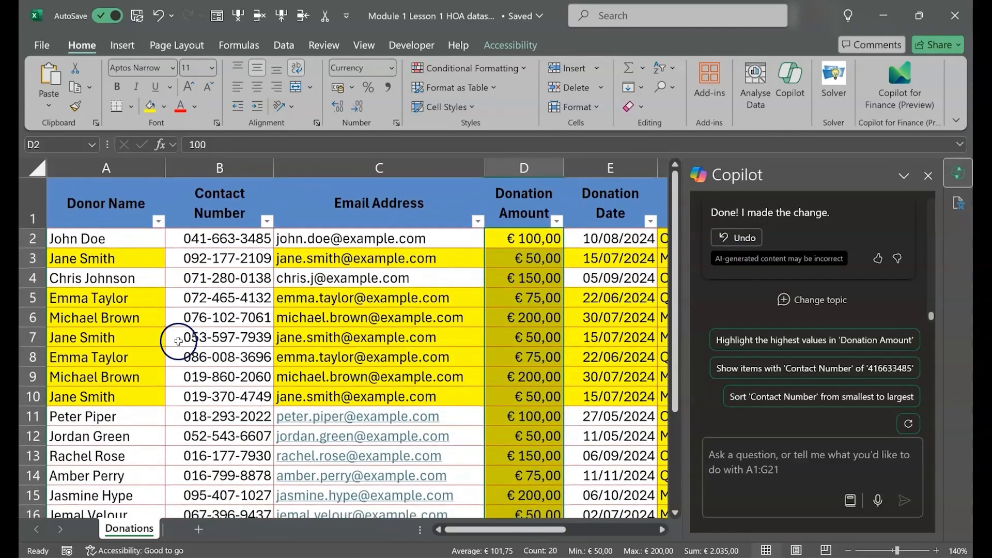
# Delete the repeated donor entries in rows 5, 6, 7 and 10 of the Donations sheet
pyautogui.click(32, 298)
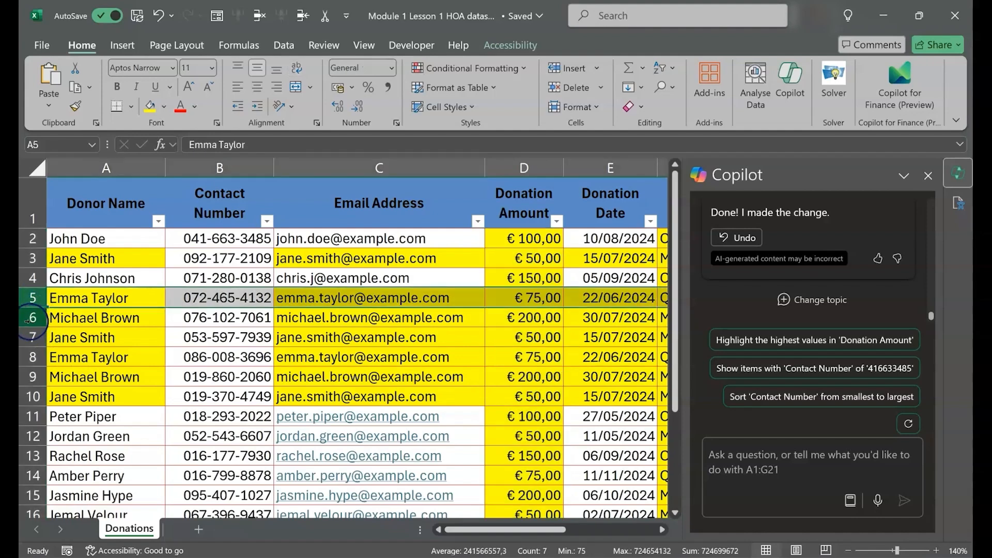
pyautogui.keyDown('ctrl'); pyautogui.click(32, 318); pyautogui.keyUp('ctrl')
pyautogui.keyDown('ctrl'); pyautogui.click(32, 338); pyautogui.keyUp('ctrl')
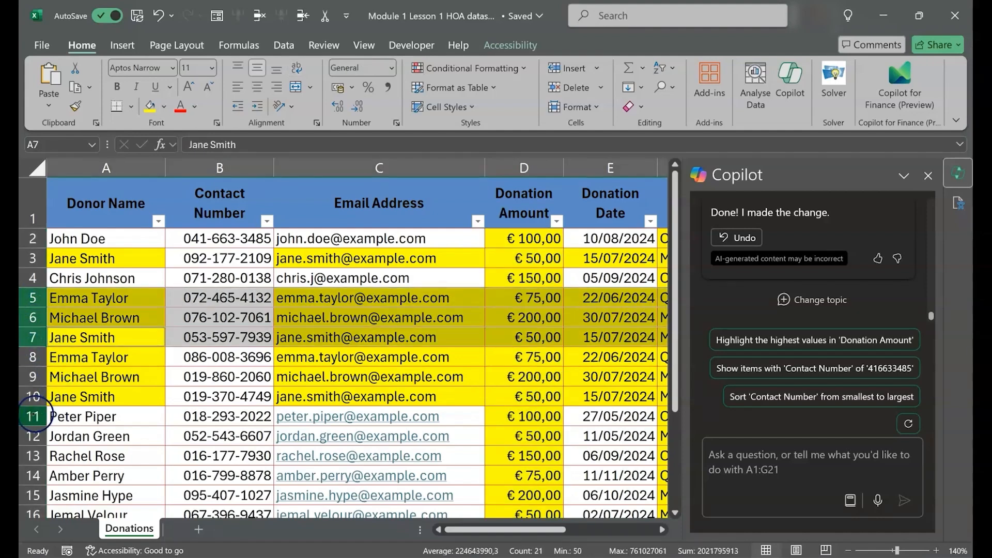
pyautogui.keyDown('ctrl'); pyautogui.click(32, 397); pyautogui.keyUp('ctrl')
pyautogui.rightClick(31, 399)
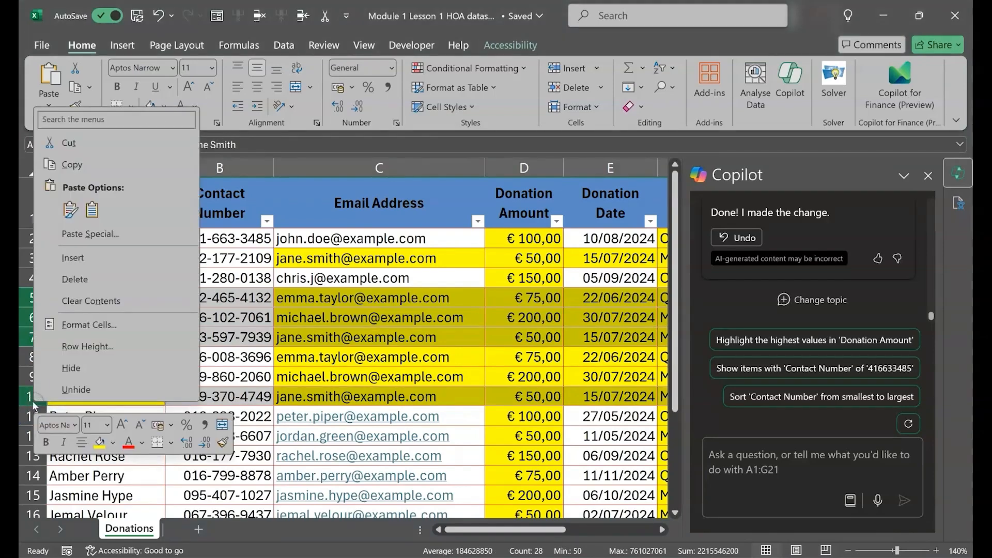
pyautogui.click(76, 279)
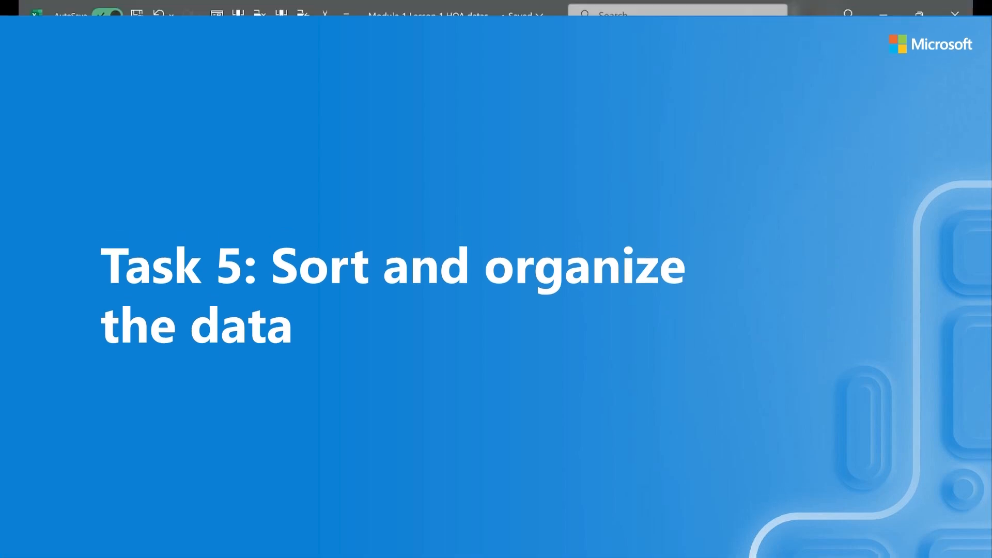
# Have Copilot sort the data by donation amount from highest to lowest, and apply the sort
pyautogui.write('sort the ')
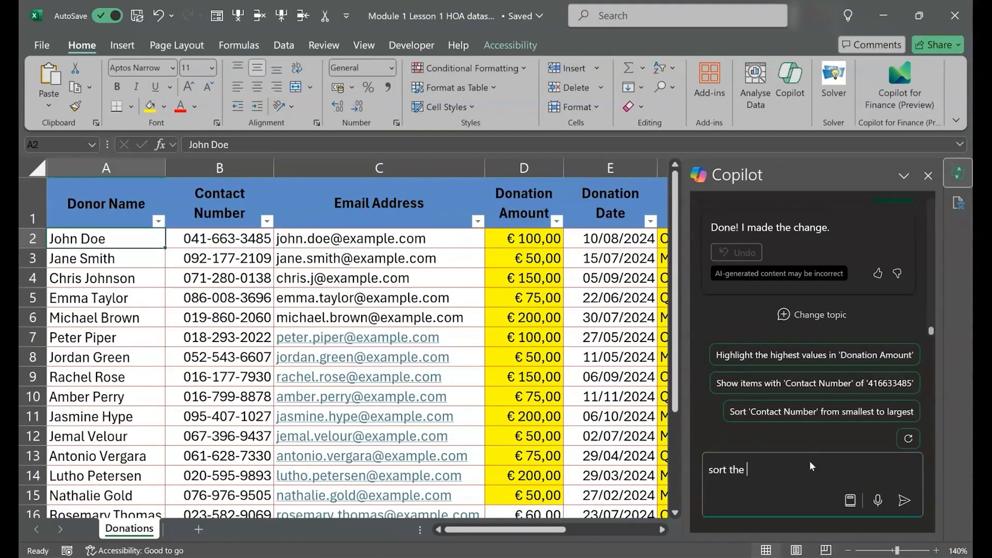
pyautogui.write('data by donation amount from highest to lowest')
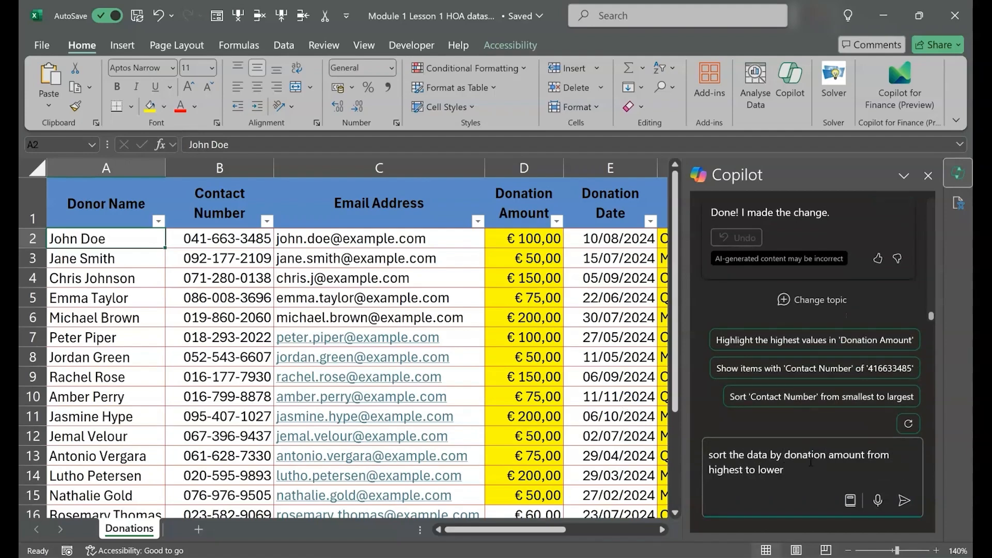
pyautogui.press('Return')
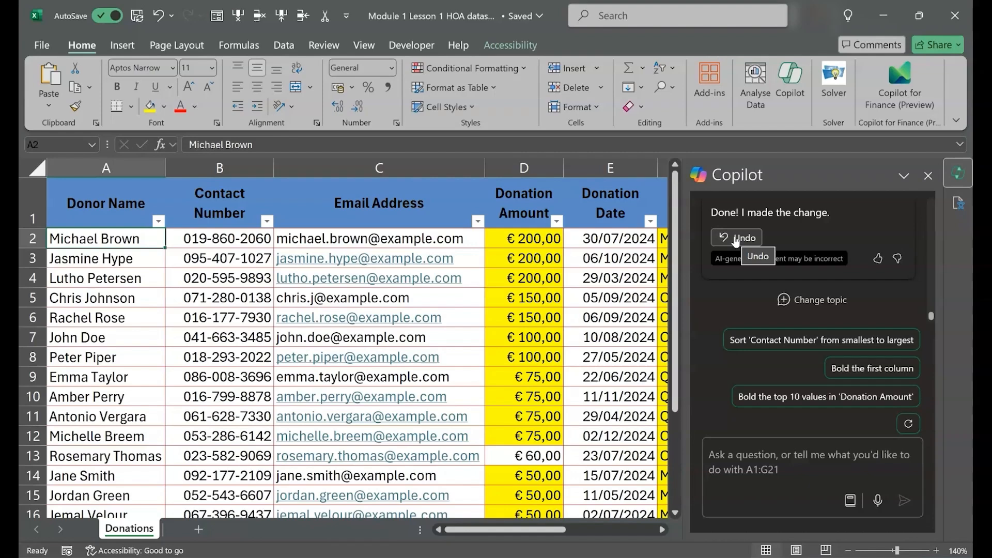
# Have Copilot "sort the data by donation date from newest to oldest", and apply the sort
pyautogui.click(753, 459)
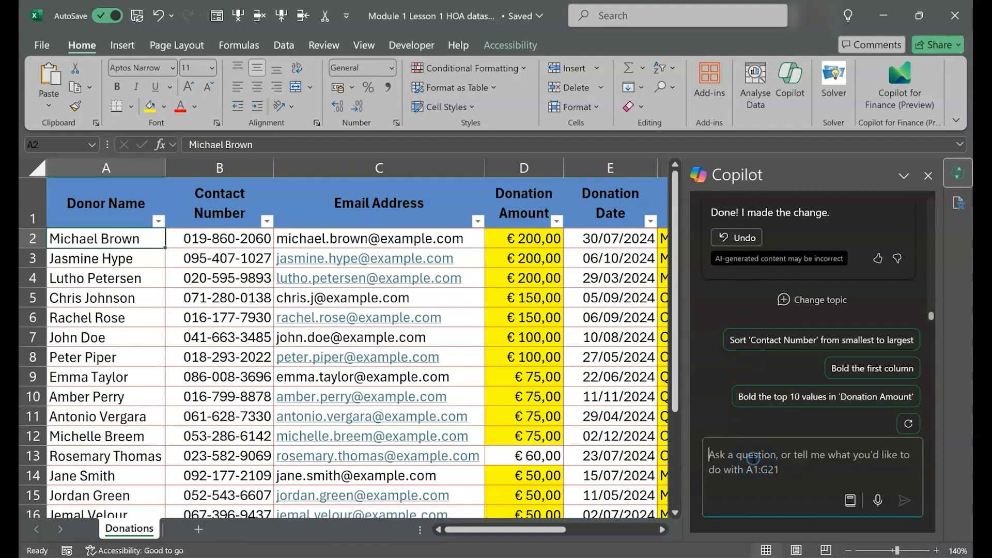
pyautogui.write('sprt t')
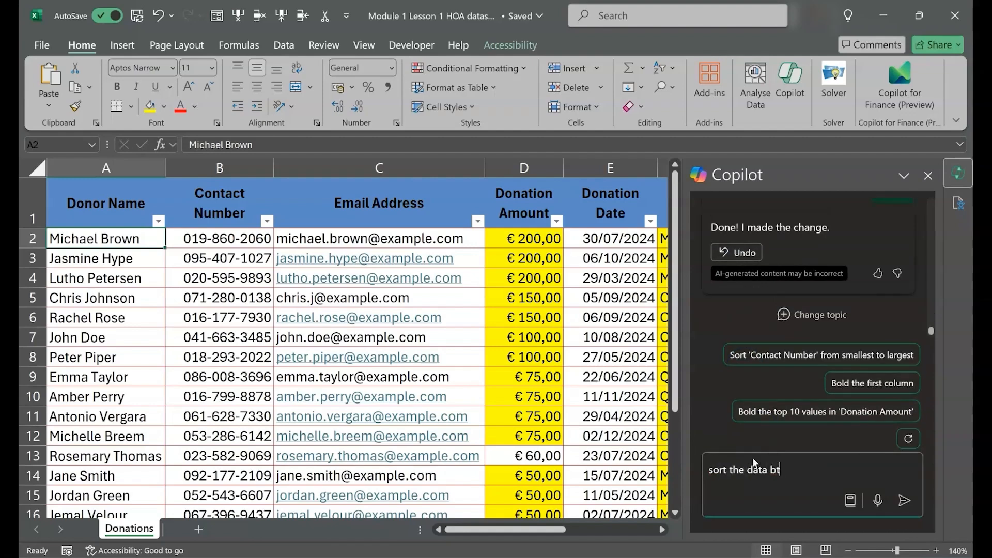
pyautogui.write('he data by donation date from newest to oldest')
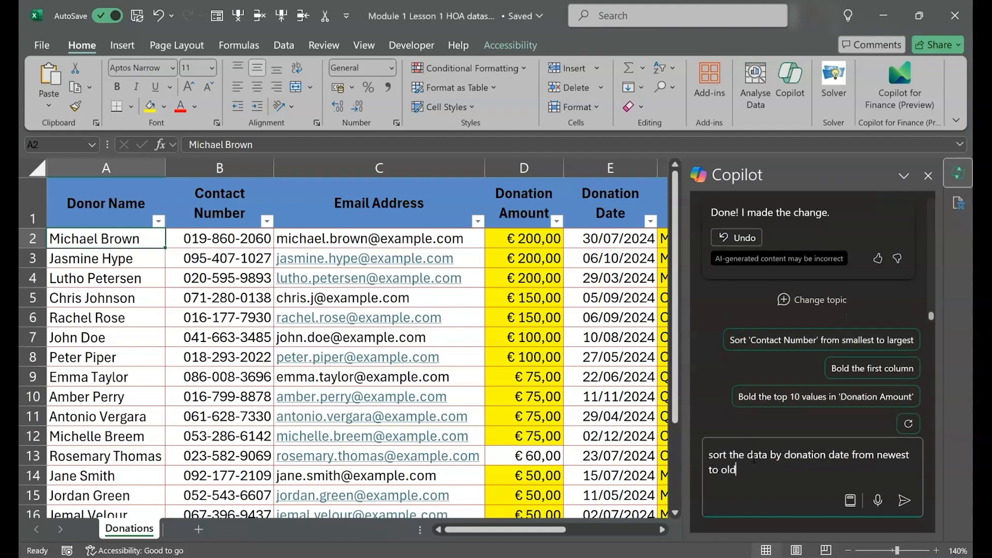
pyautogui.press('Return')
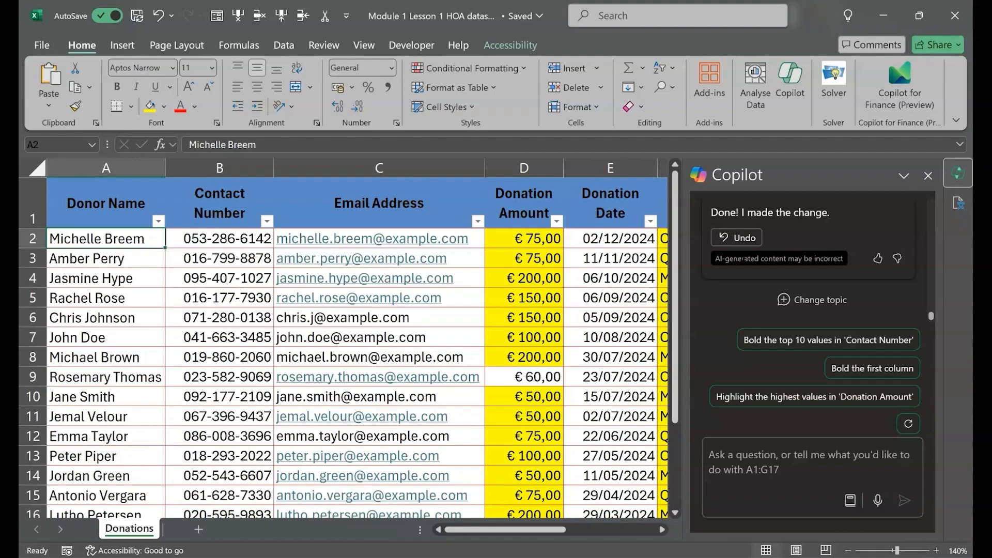
# Have Copilot "sort the data by donation frequency" and apply its suggested sort
pyautogui.hscroll(2, 598, 343)
pyautogui.click(777, 471)
pyautogui.write('sort the d')
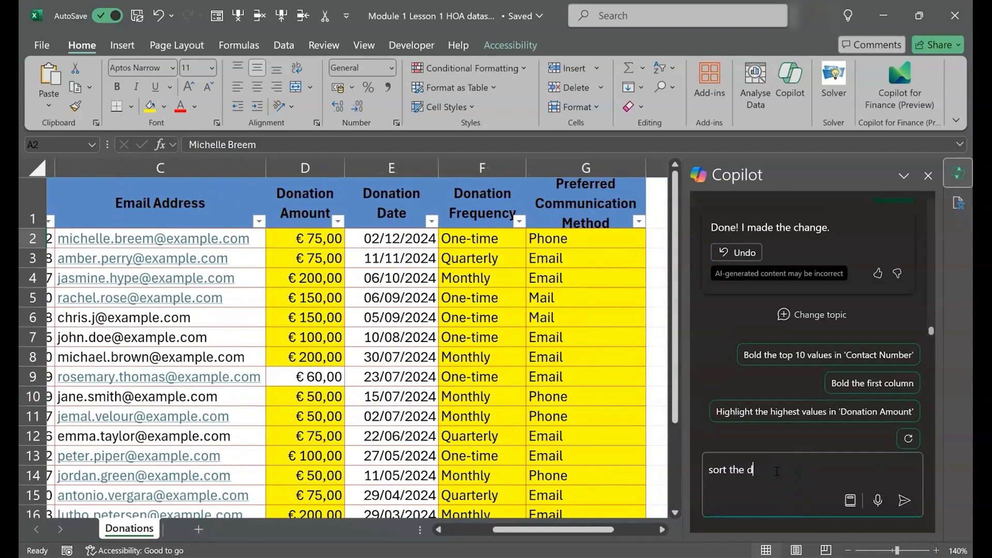
pyautogui.write('ata by donation frequencyt')
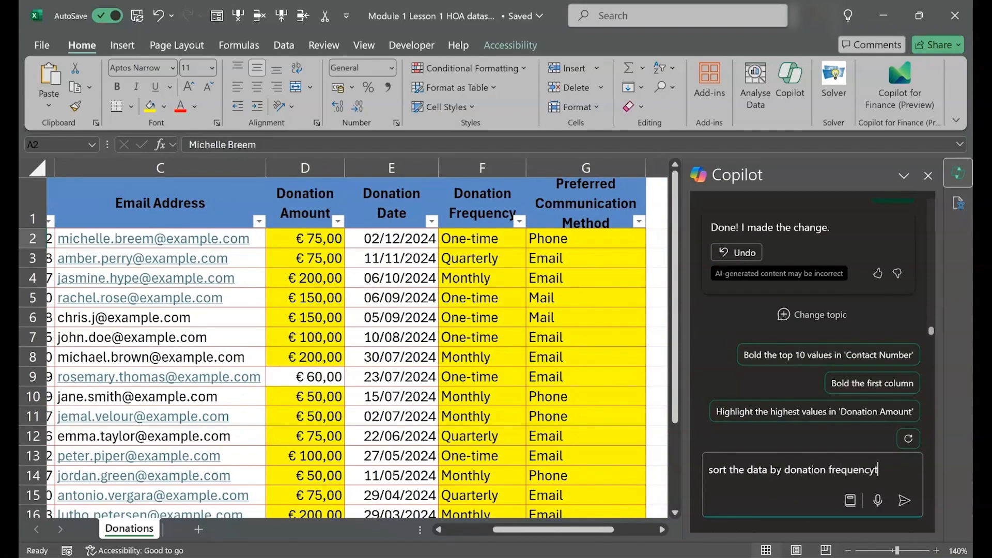
pyautogui.press('BackSpace')
pyautogui.press('Return')
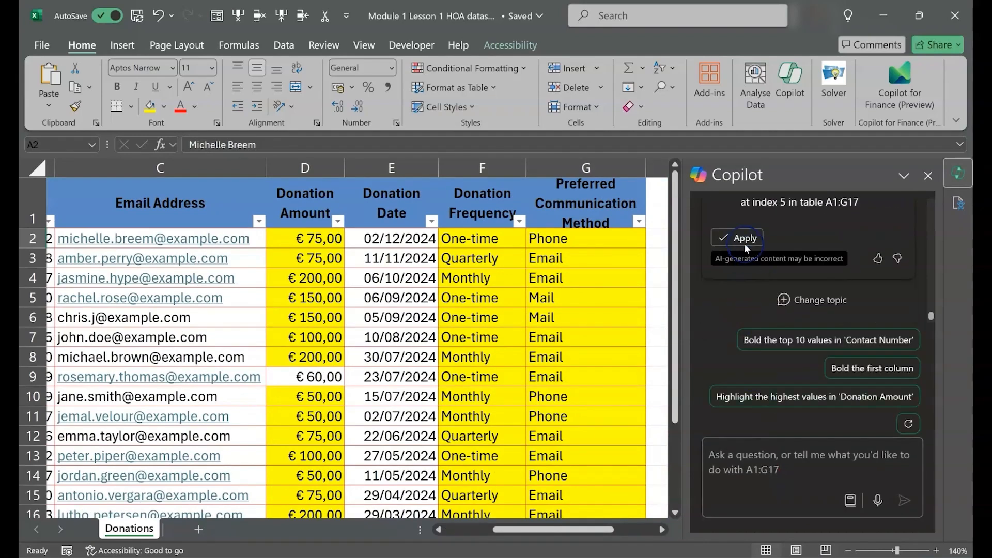
pyautogui.click(744, 243)
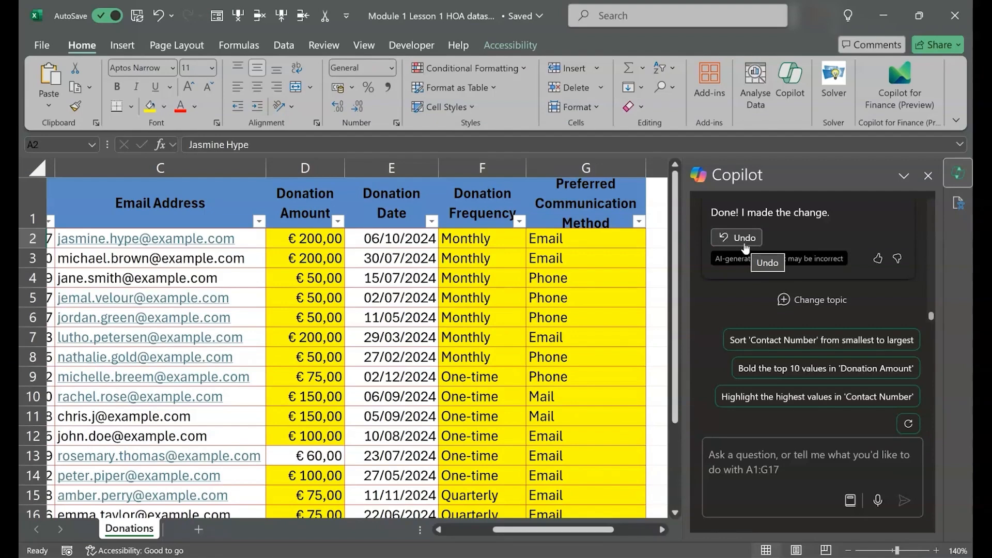
# Have Copilot "calculate the total donation amount received" and insert its SUM formula below the Donation Amount column in D18
pyautogui.click(774, 456)
pyautogui.write('calculate ')
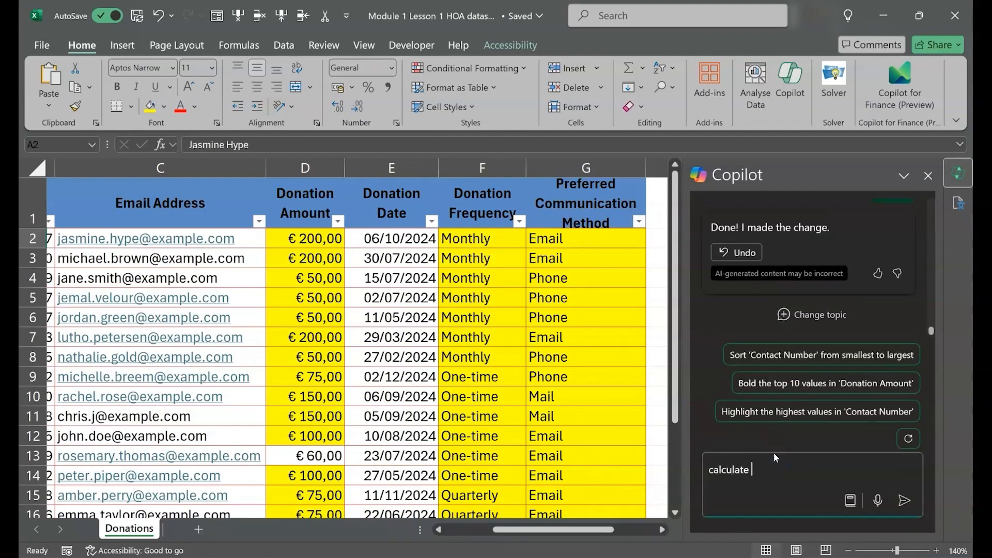
pyautogui.write('the total donation amount received')
pyautogui.press('Return')
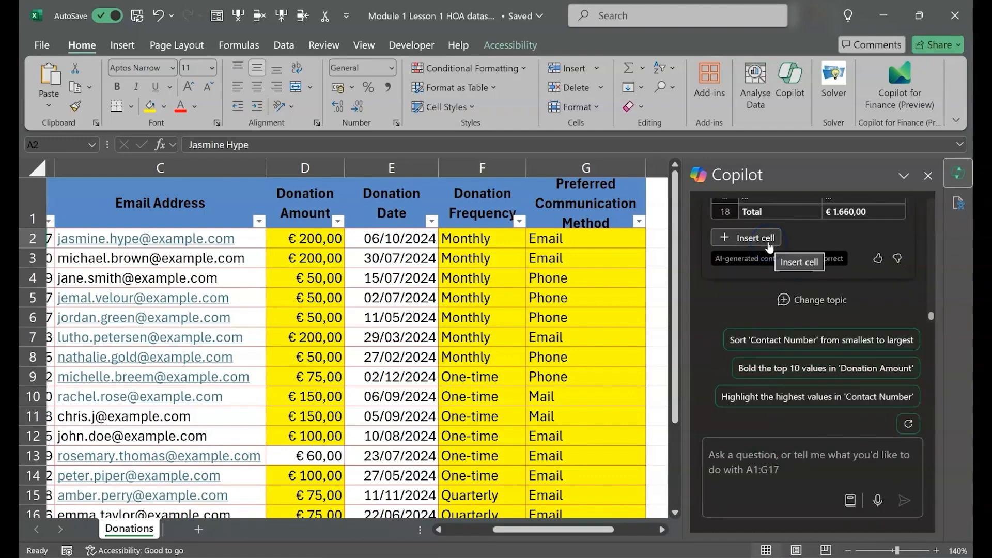
pyautogui.click(755, 237)
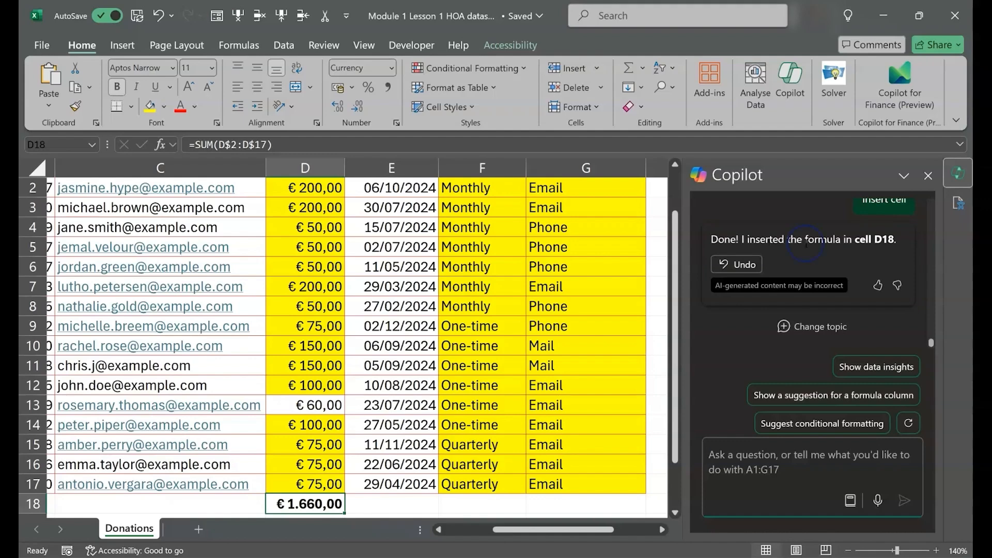
# Have Copilot "calculate the average donation amount" and insert its AVERAGE formula in D18
pyautogui.write('calculate the avera')
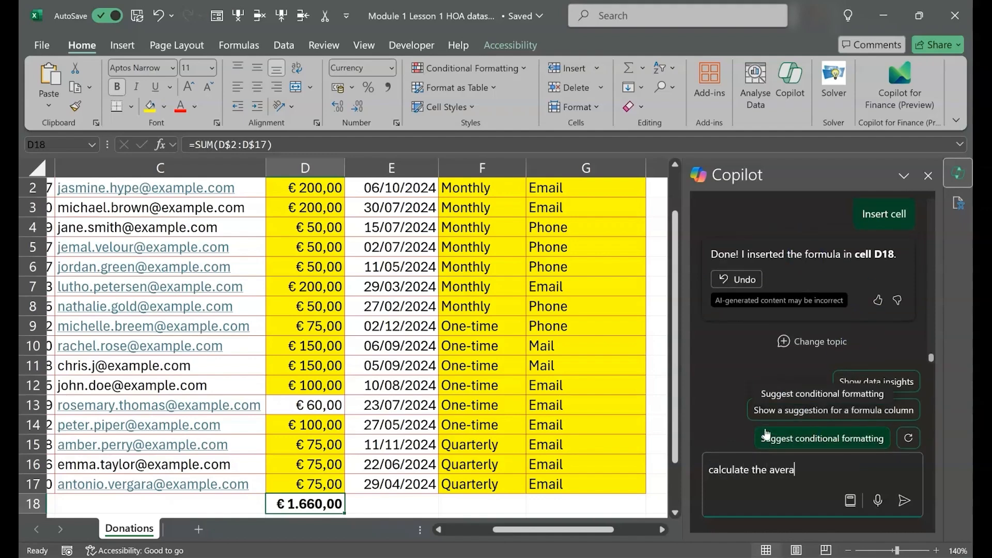
pyautogui.write('ge donation amount')
pyautogui.press('Return')
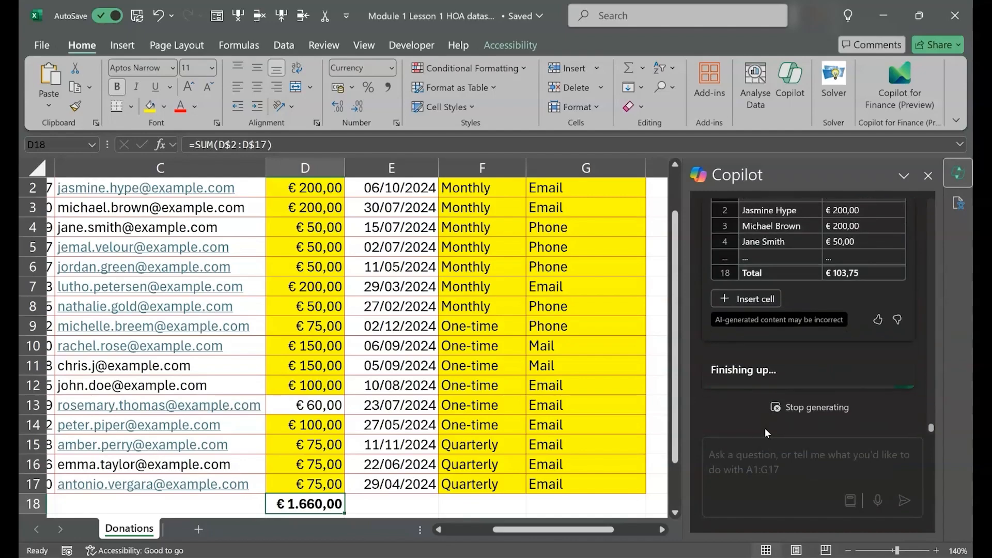
pyautogui.click(767, 325)
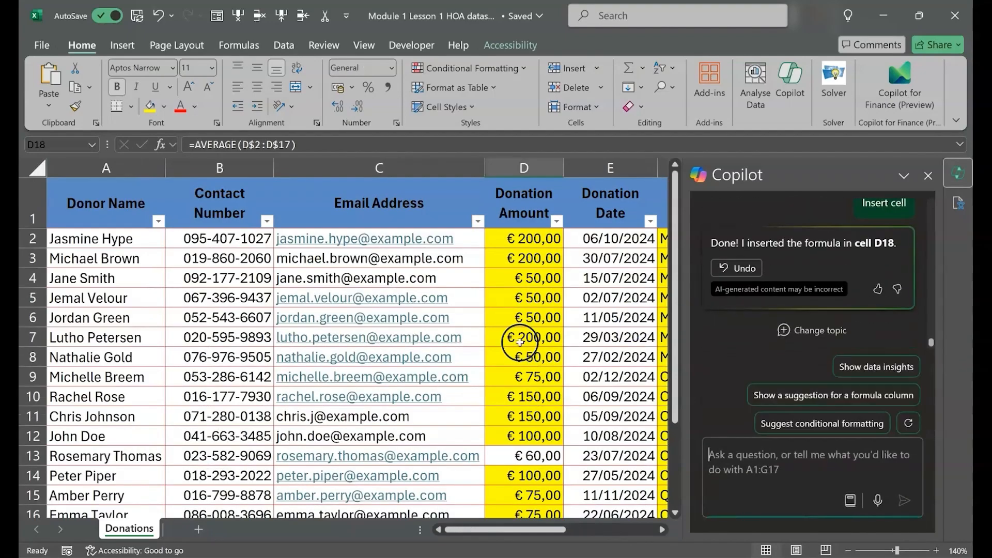
pyautogui.scroll(-6, 520, 342)
pyautogui.scroll(2, 520, 343)
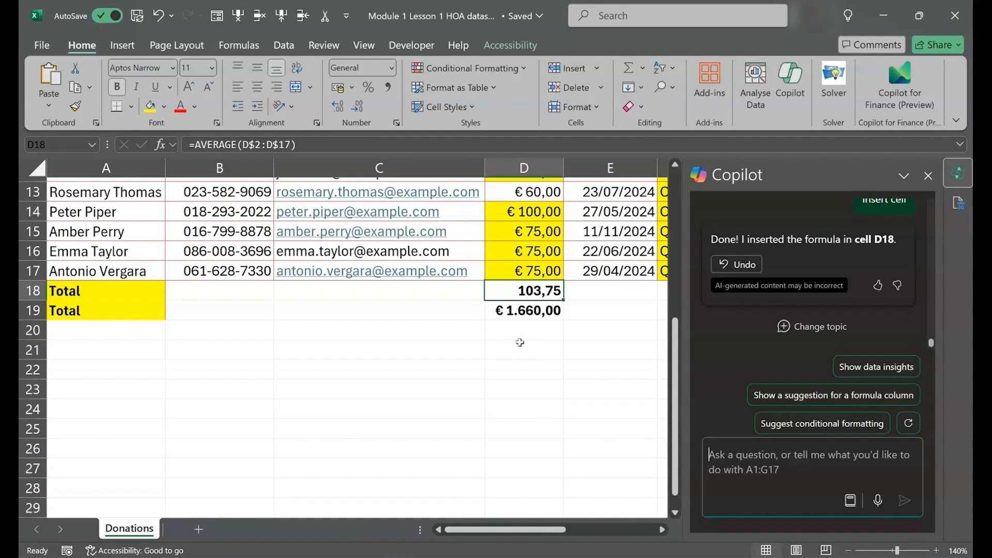
# Have Copilot count the donors who made a one-time donation and insert its COUNTIF formula below Donation Frequency in F18
pyautogui.write('c')
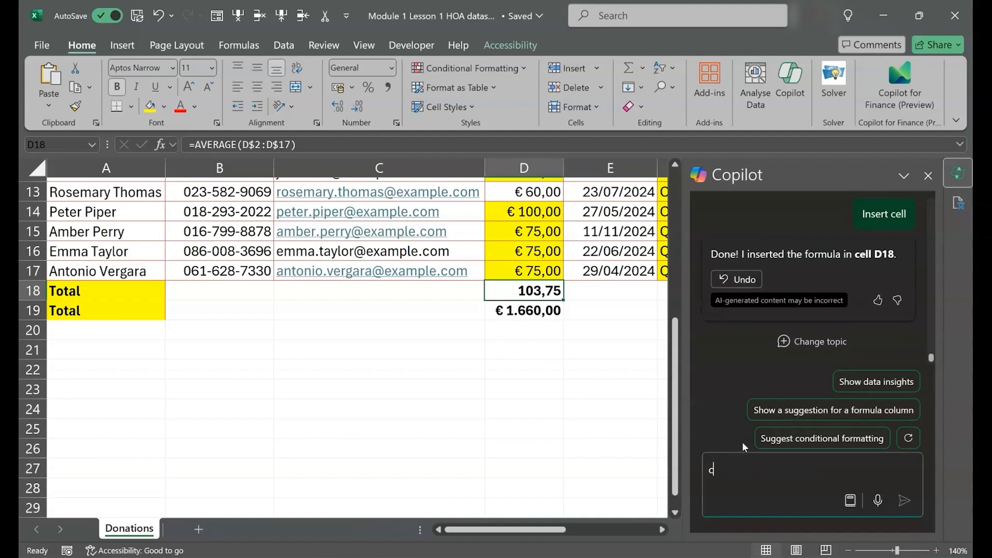
pyautogui.write('ount the nu')
pyautogui.press('Return')
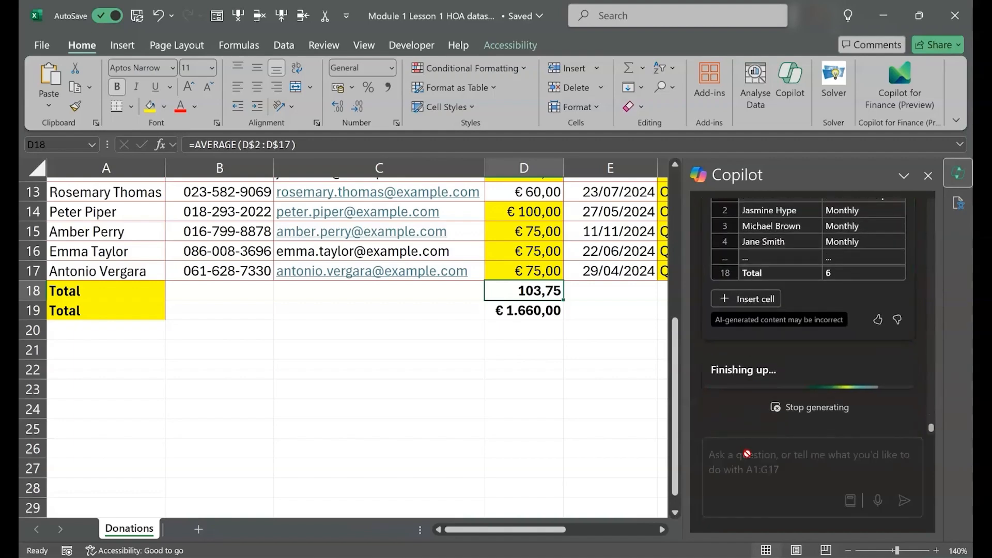
pyautogui.scroll(2, 709, 364)
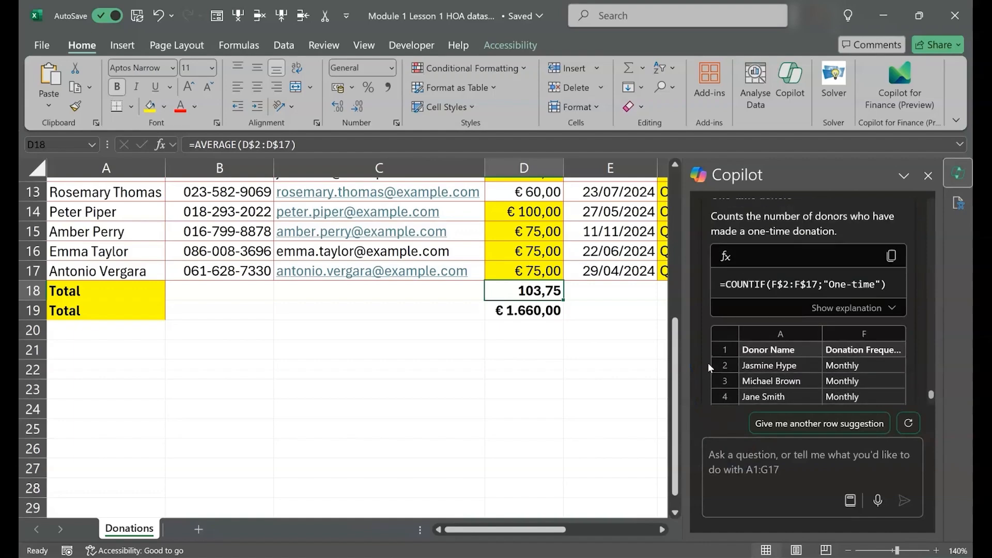
pyautogui.scroll(-1, 709, 364)
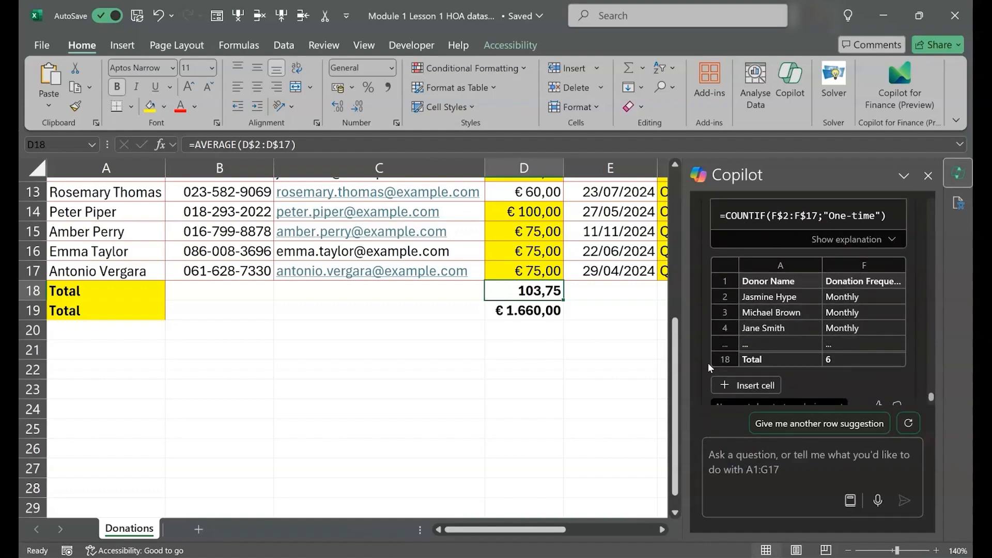
pyautogui.click(749, 385)
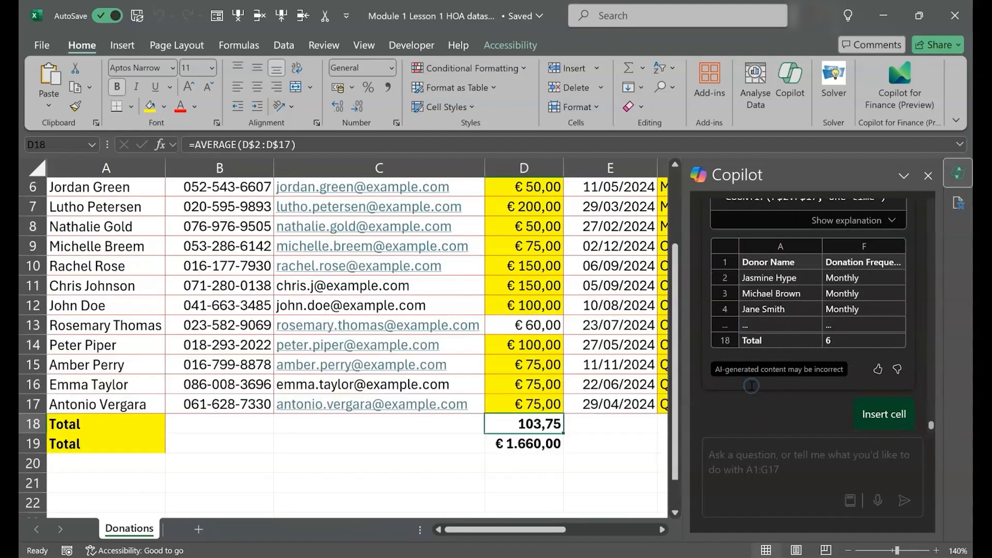
pyautogui.scroll(-1, 634, 382)
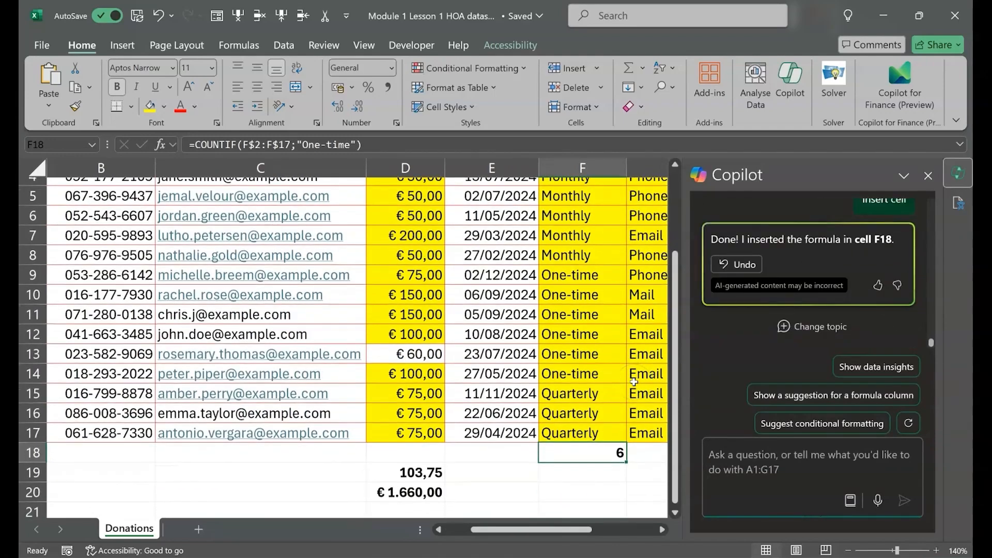
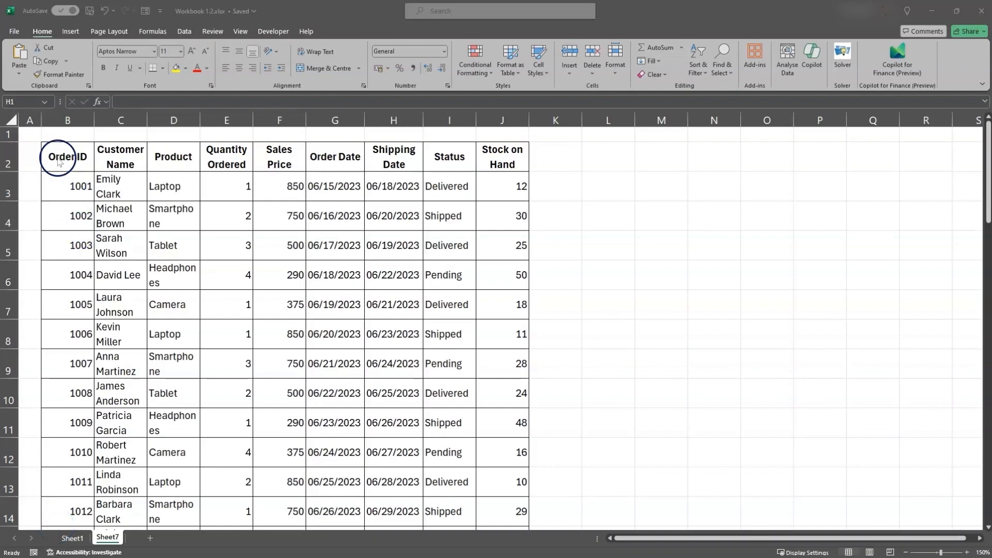
# Review the orders table's column headers from Order ID to Stock on Hand, plus sample dates and Status entries
pyautogui.click(40, 135)
pyautogui.click(62, 149)
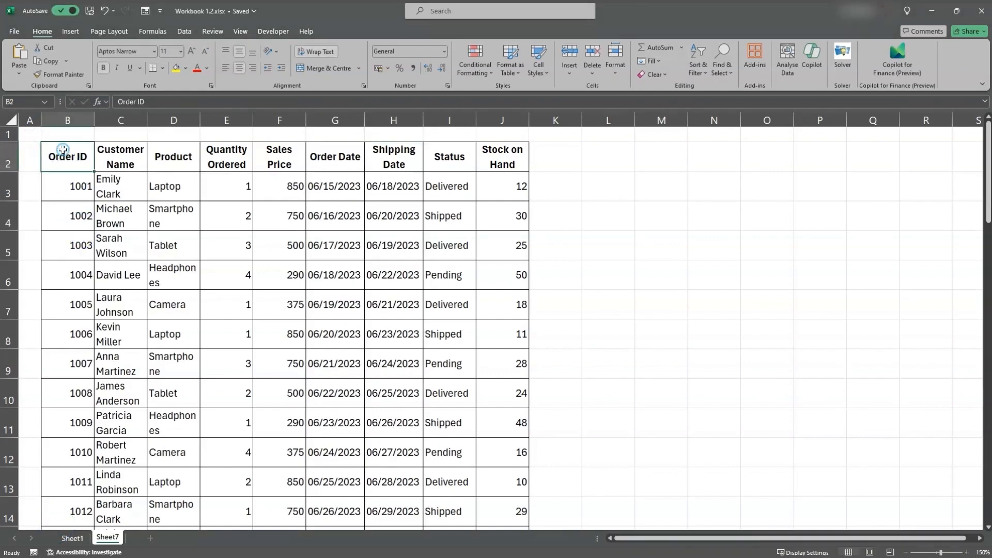
pyautogui.press('Right')
pyautogui.press('Right')
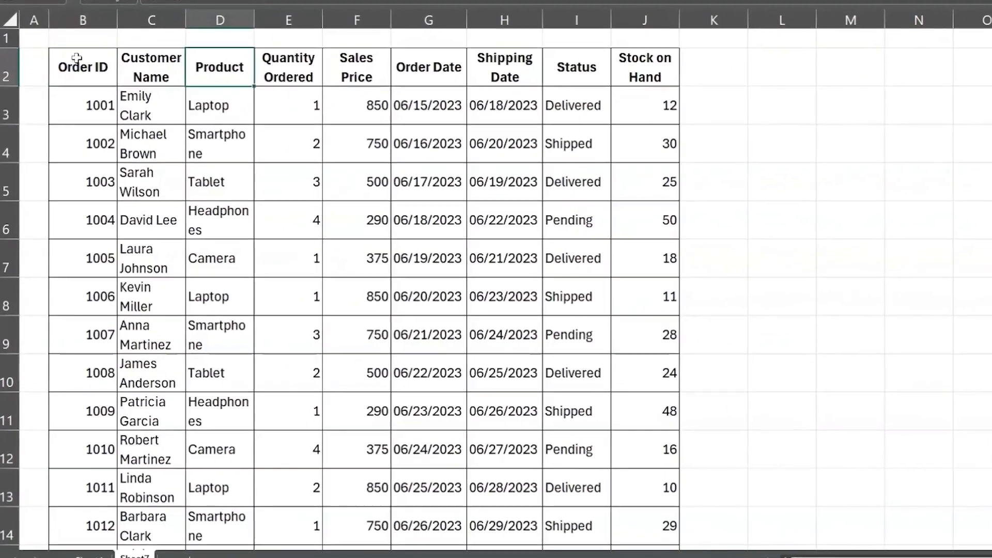
pyautogui.press('Right')
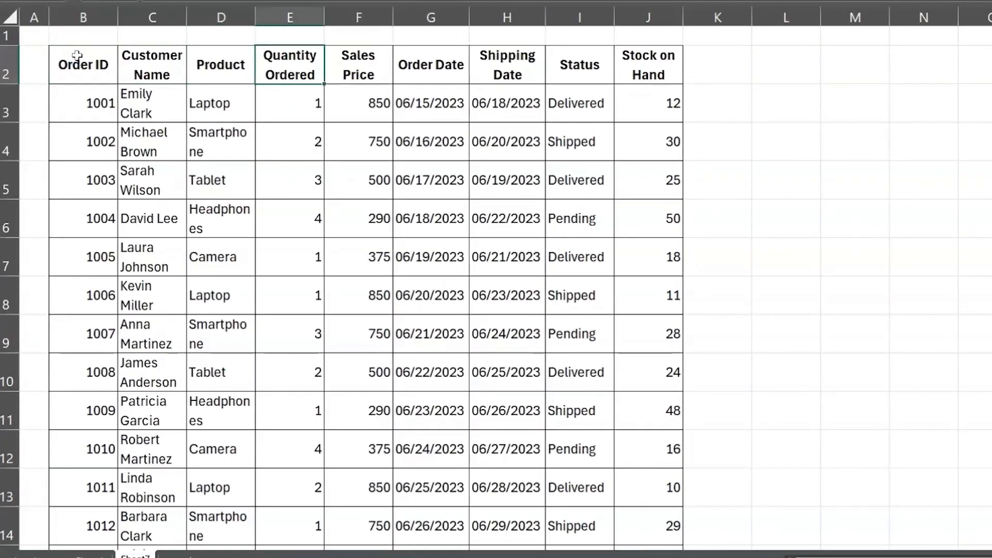
pyautogui.press('Right')
pyautogui.press('Right')
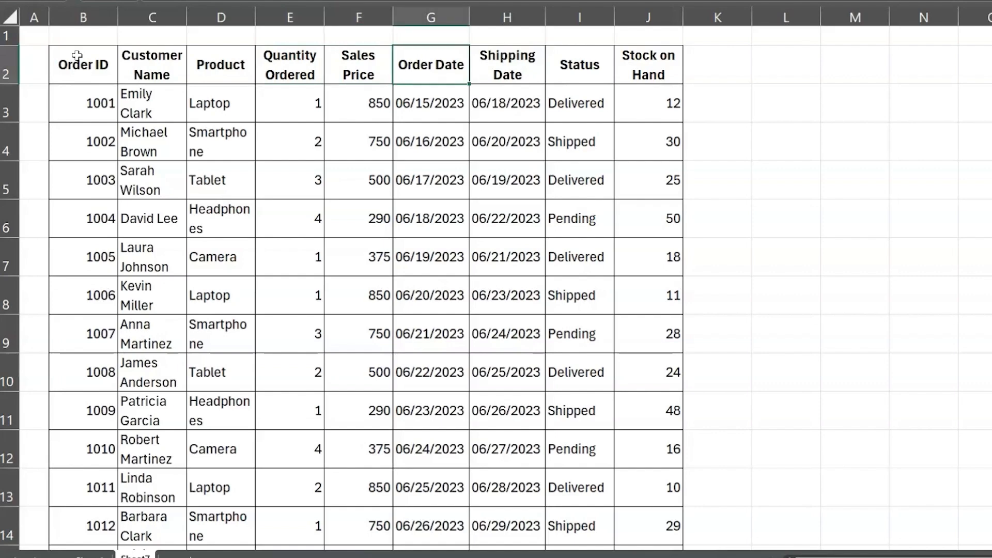
pyautogui.press('Right')
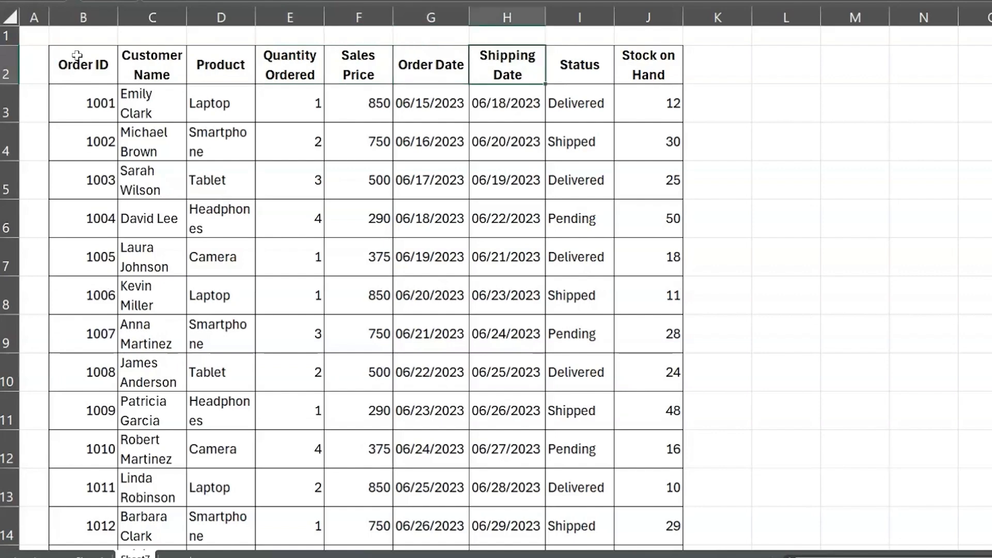
pyautogui.press('Right')
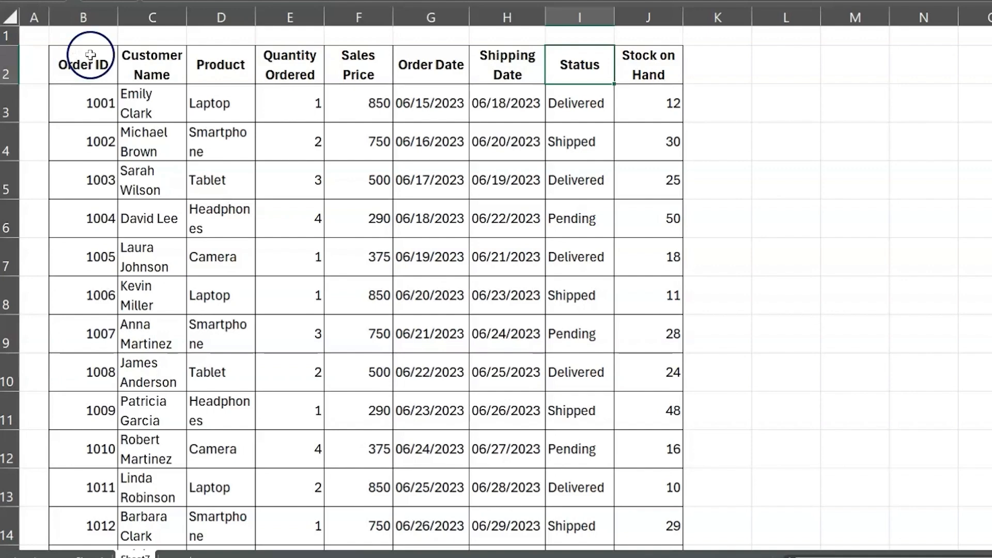
pyautogui.moveTo(404, 104); pyautogui.dragTo(480, 104)
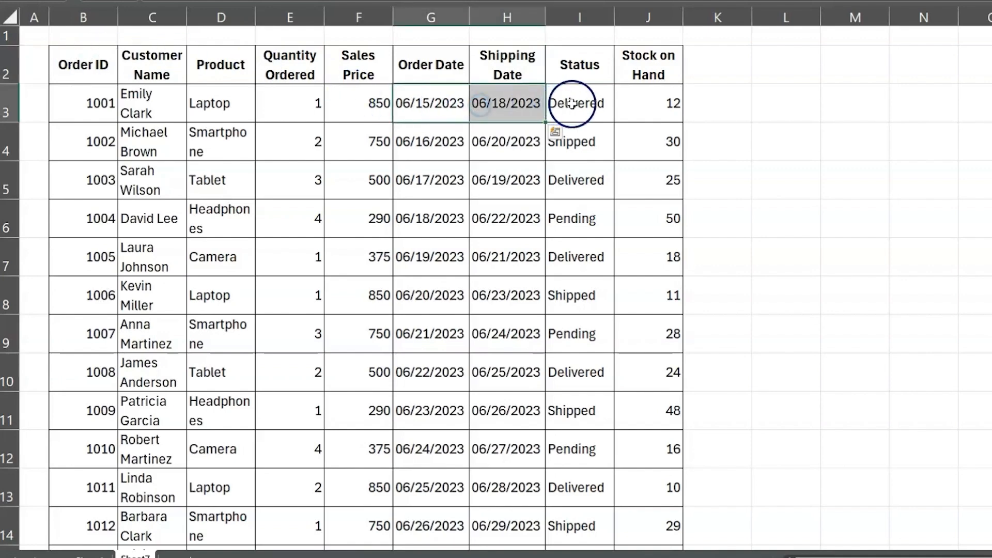
pyautogui.moveTo(582, 104); pyautogui.dragTo(587, 288)
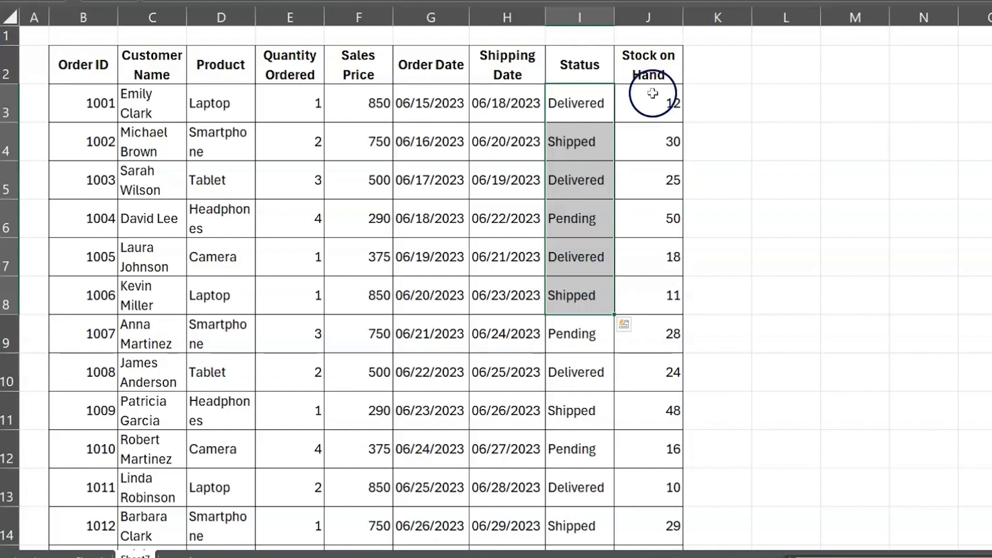
pyautogui.click(662, 60)
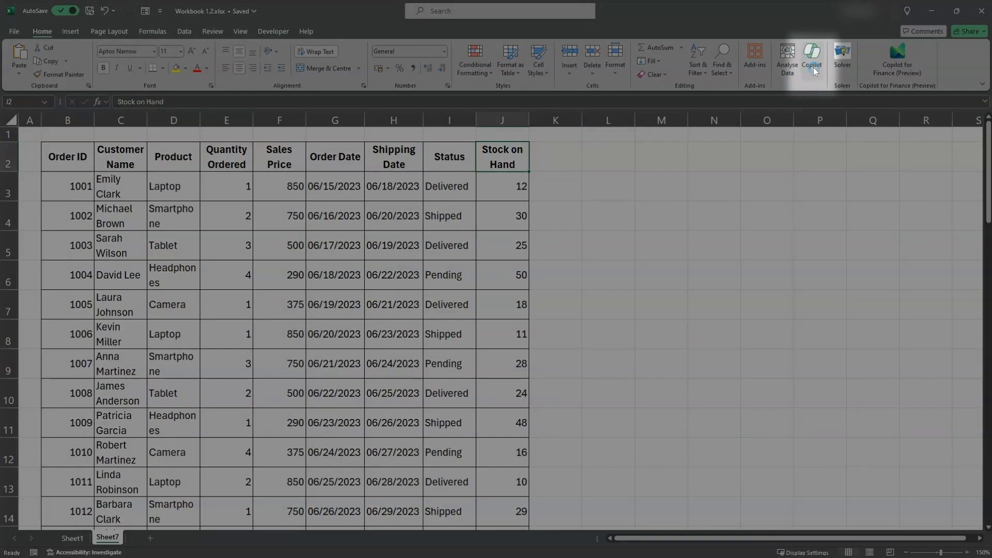
# Open Copilot for the orders table, widen its pane and enlarge the worksheet to 160%
pyautogui.click(814, 68)
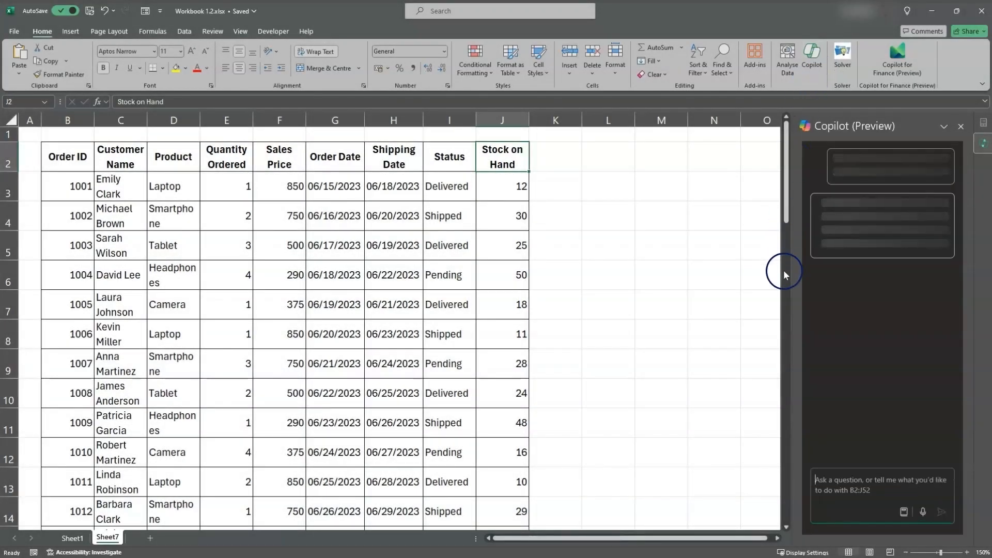
pyautogui.moveTo(801, 283); pyautogui.dragTo(630, 299)
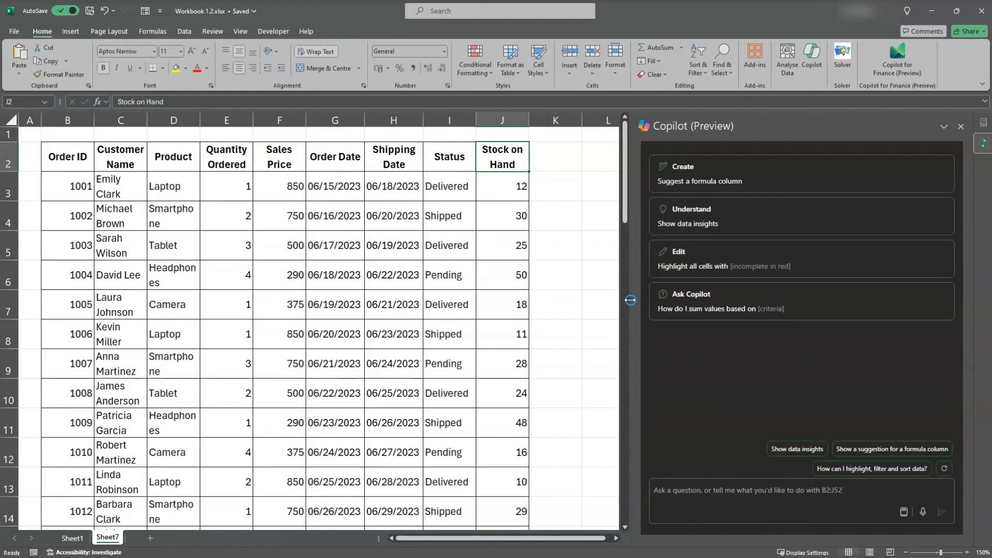
pyautogui.click(967, 552)
pyautogui.scroll(1, 505, 435)
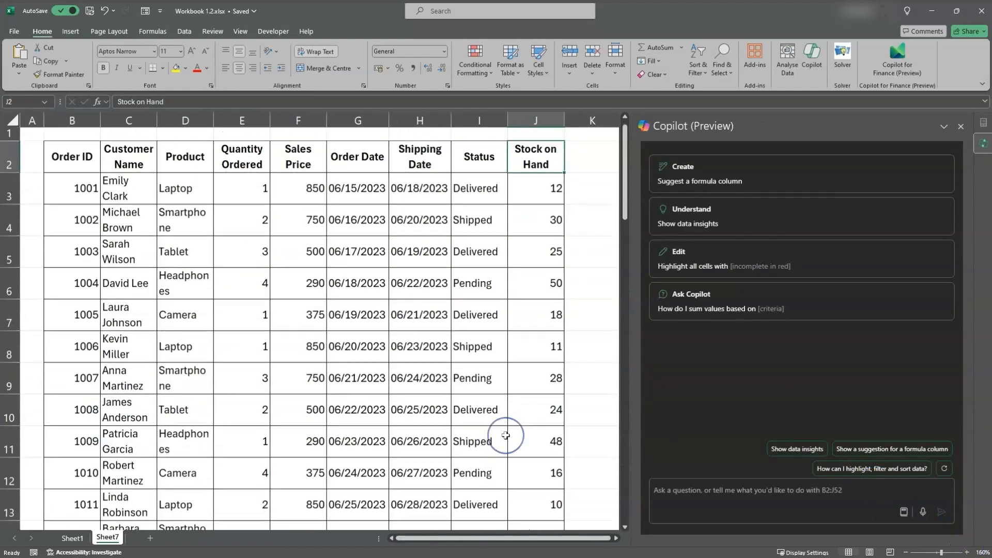
# Have Copilot "centre align the order id" and apply its suggested alignment change
pyautogui.click(713, 485)
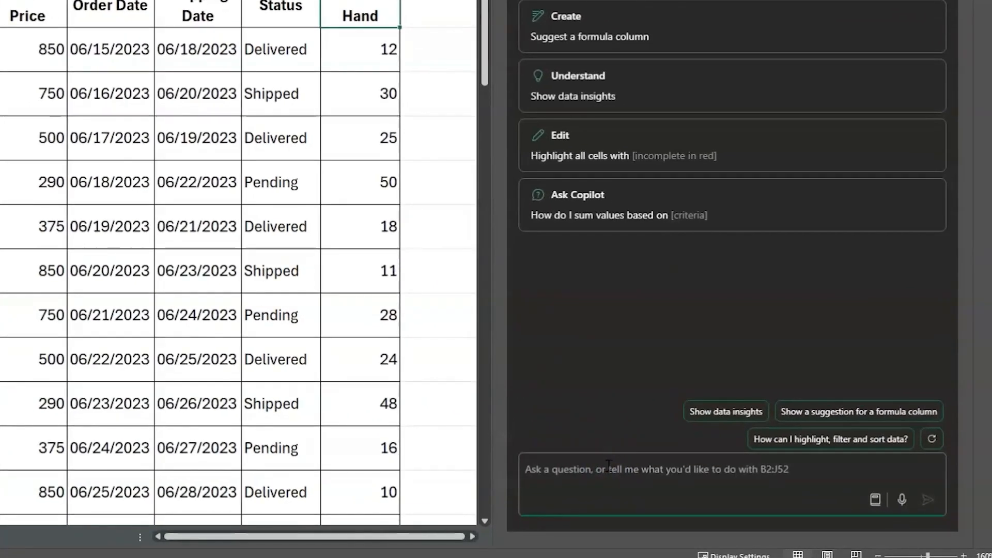
pyautogui.write('centre al')
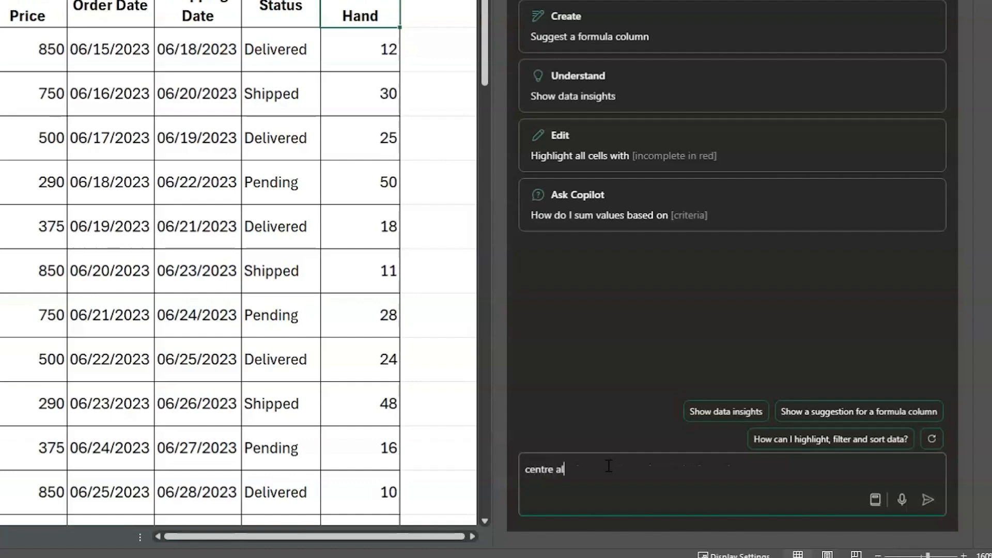
pyautogui.write('ign the order id')
pyautogui.press('Return')
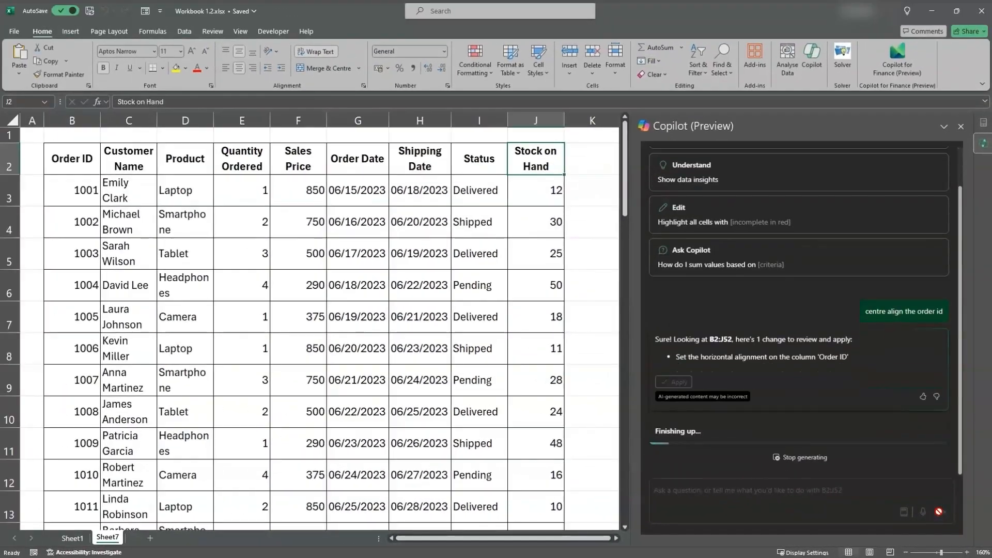
pyautogui.click(673, 377)
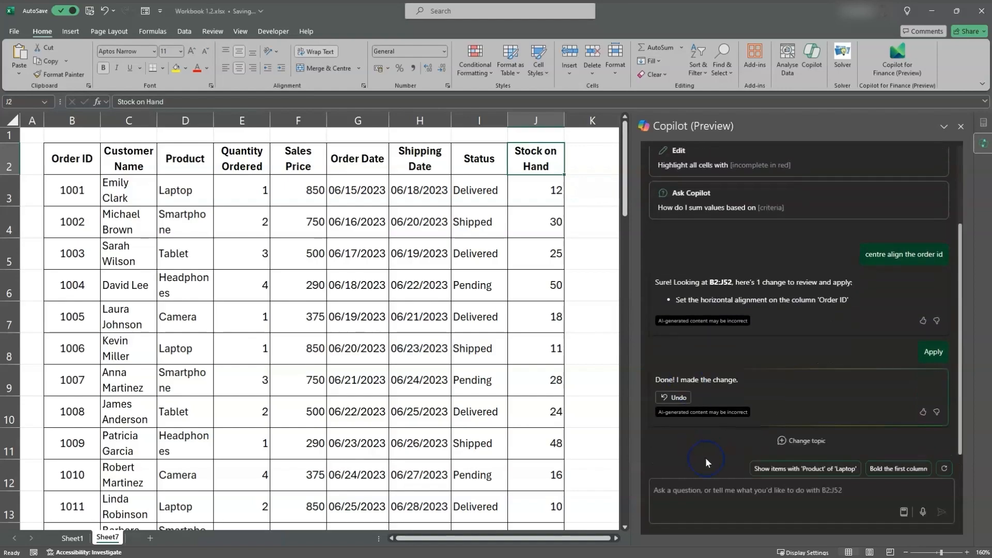
# Have Copilot "split the customer name", insert the suggested First name and Last name columns in K and L, and check them
pyautogui.click(710, 490)
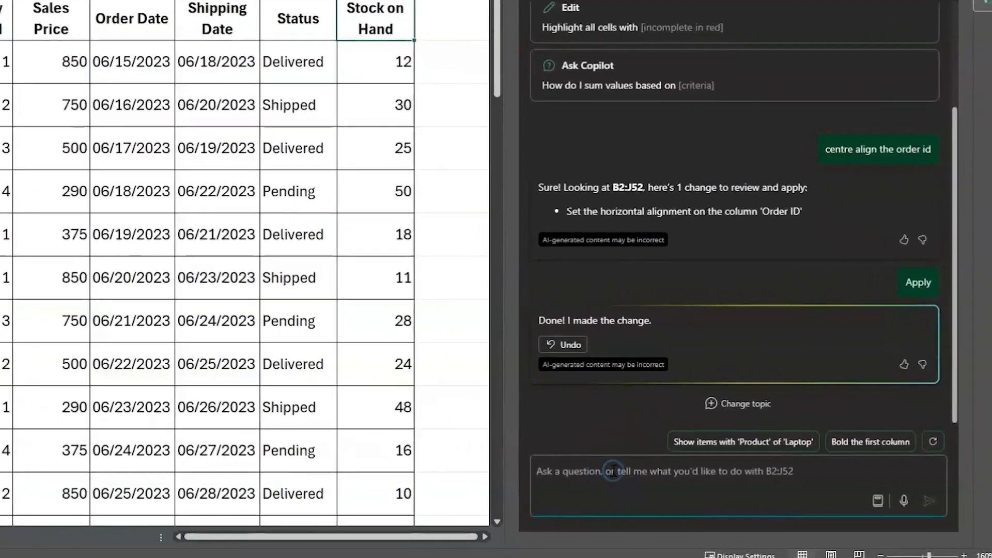
pyautogui.write('spl')
pyautogui.write('it th')
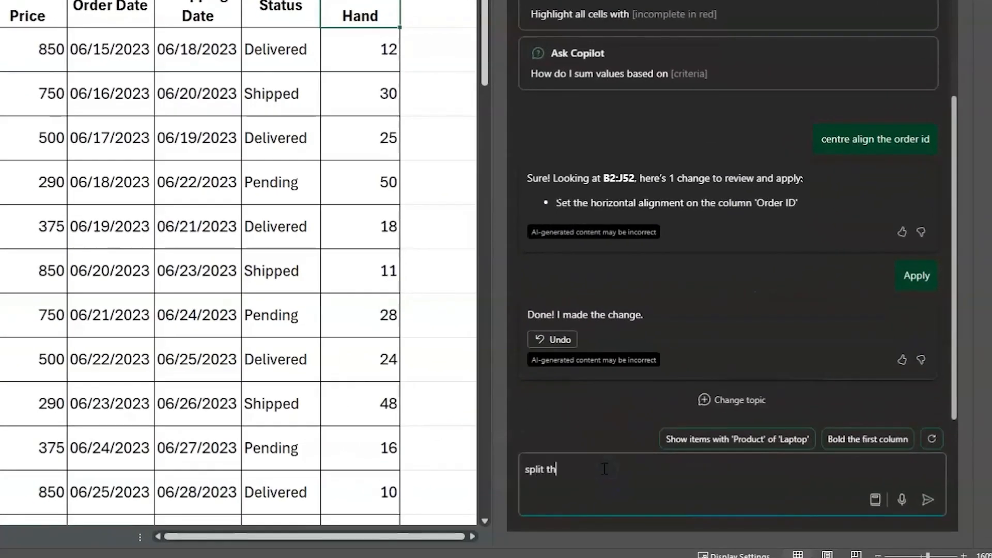
pyautogui.write('e customer name')
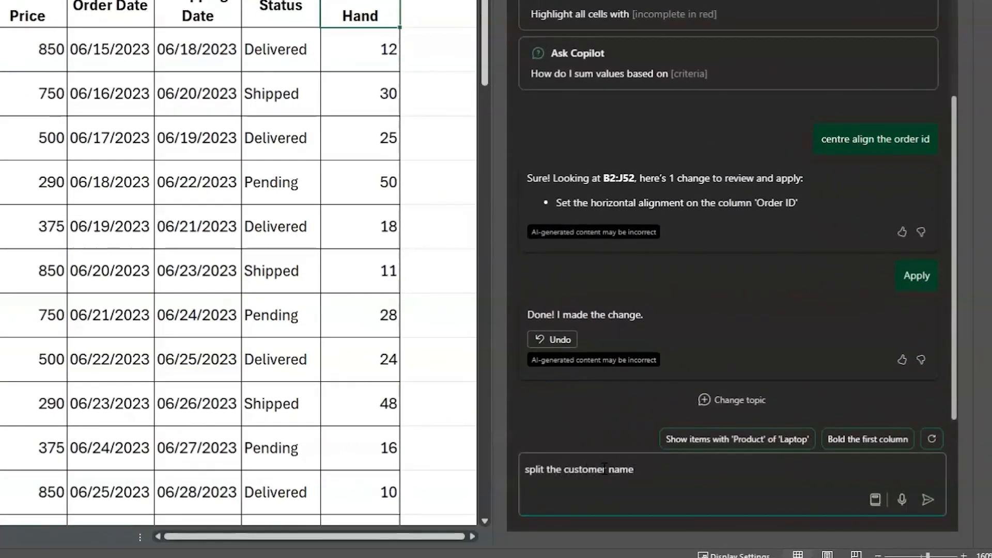
pyautogui.press('Return')
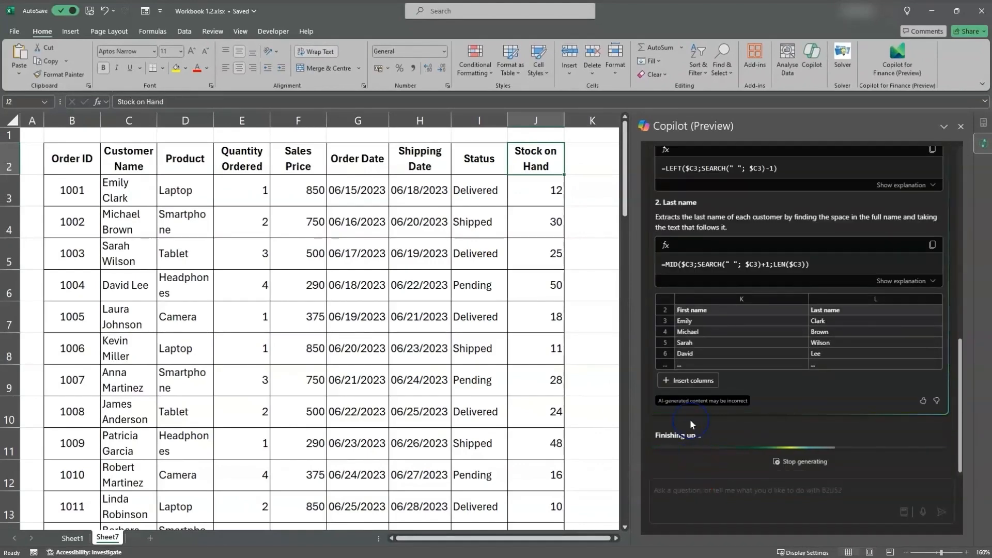
pyautogui.click(695, 392)
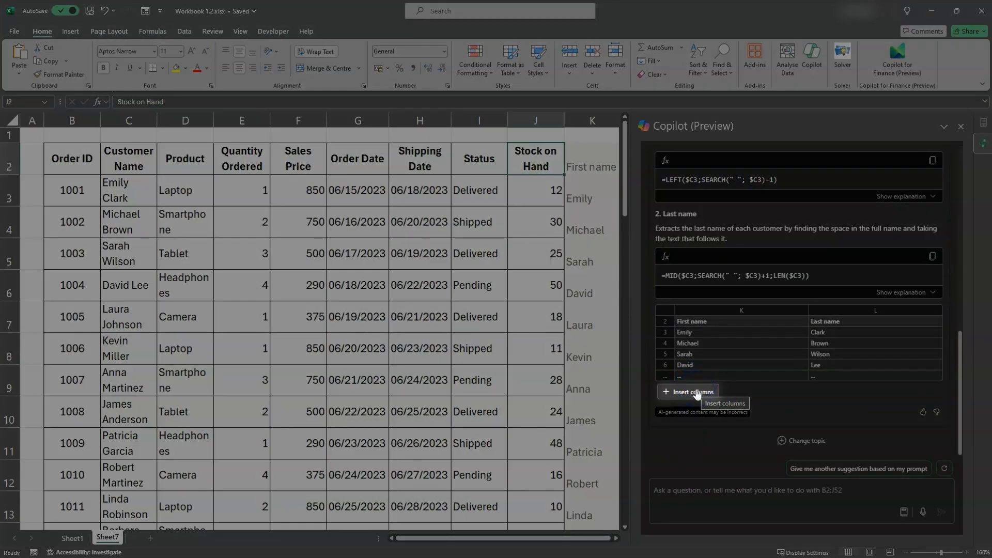
pyautogui.click(697, 393)
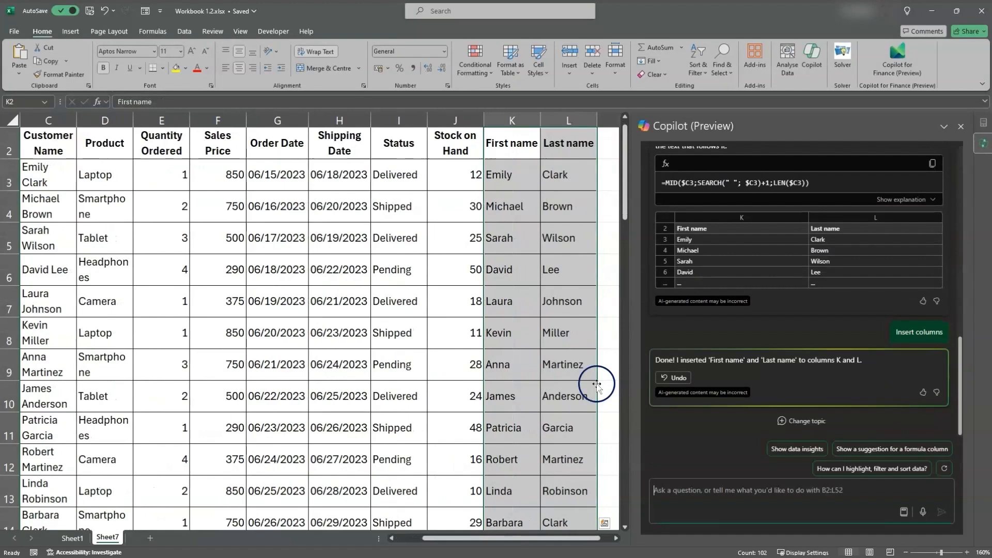
pyautogui.scroll(1, 518, 138)
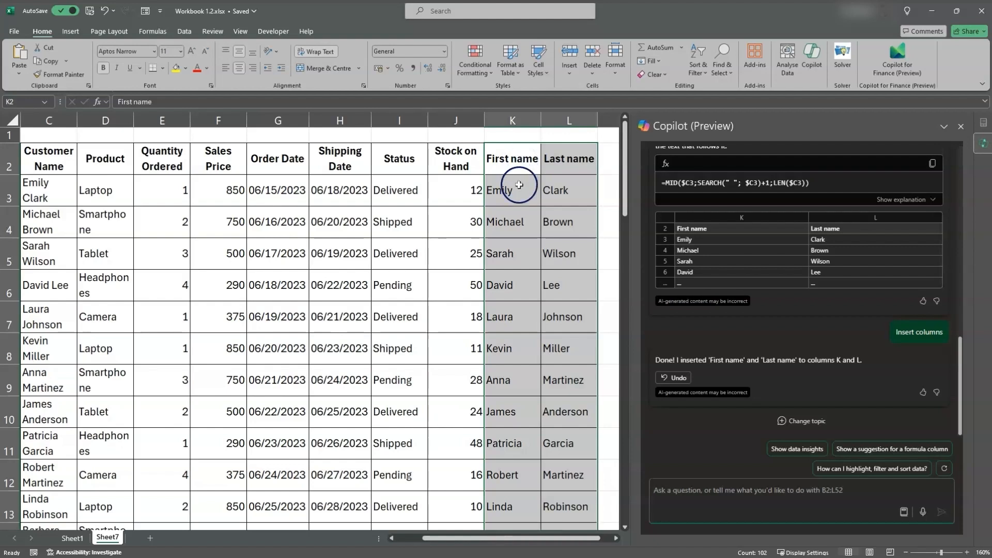
pyautogui.click(519, 187)
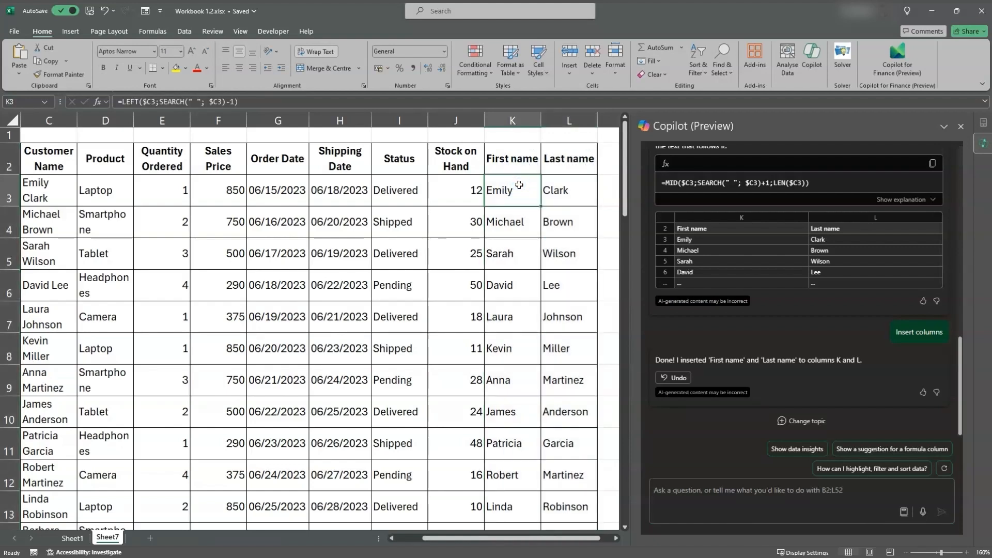
pyautogui.click(519, 160)
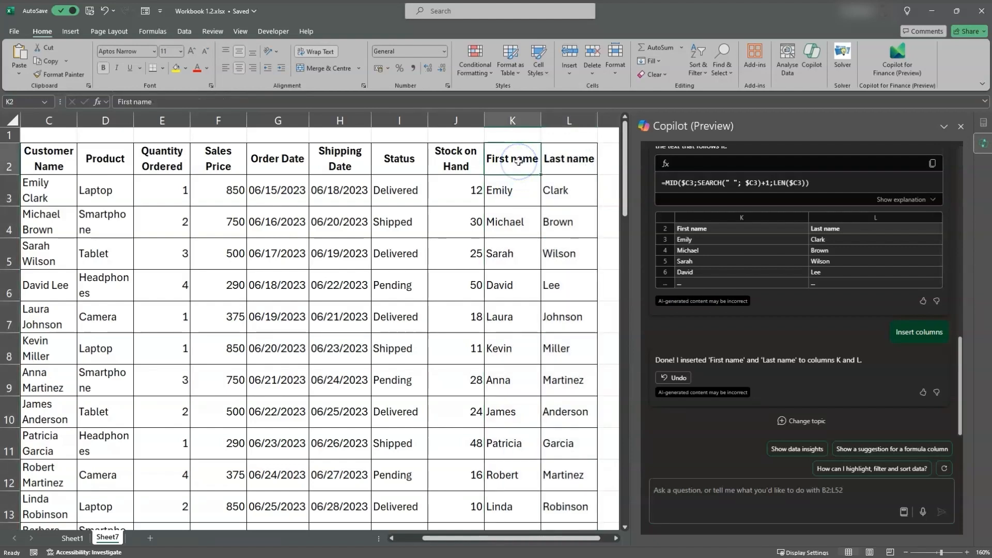
pyautogui.click(570, 161)
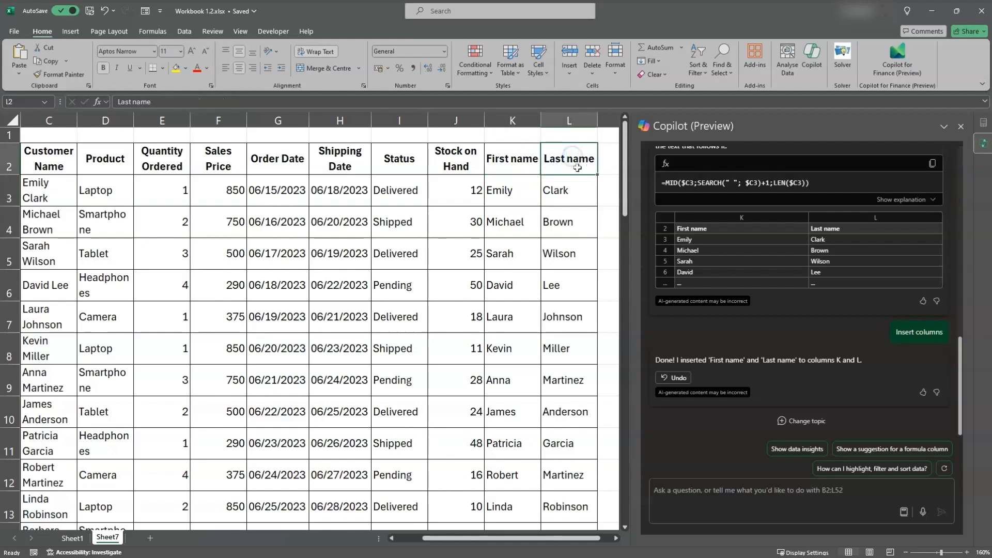
# Replace the name formulas in columns K and L with static values by copying the columns and pasting values in place
pyautogui.click(509, 189)
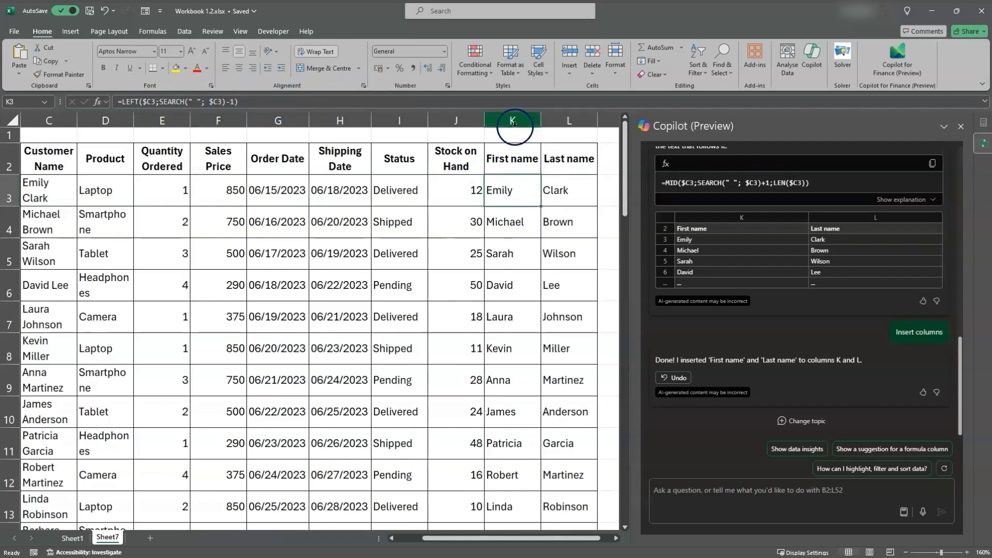
pyautogui.moveTo(515, 123); pyautogui.dragTo(546, 124)
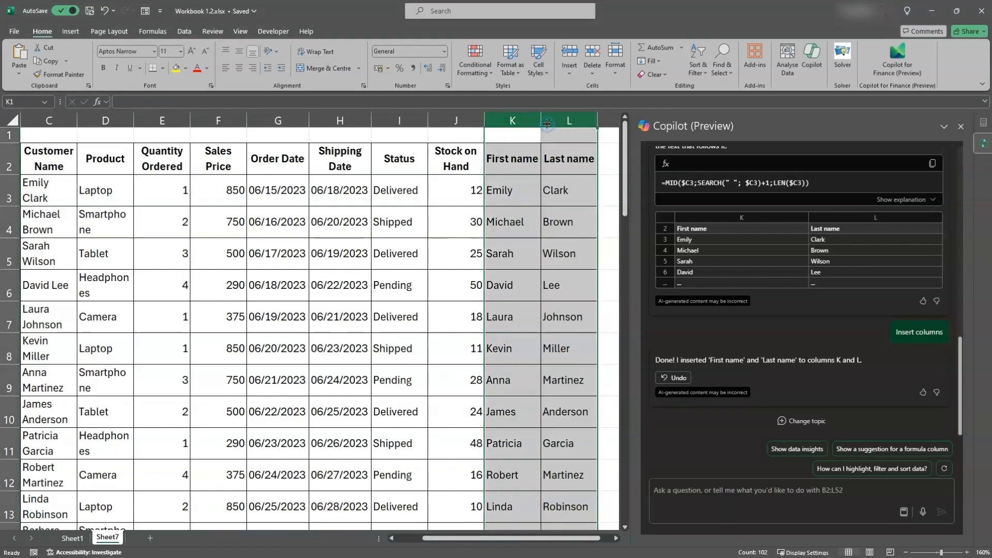
pyautogui.rightClick(547, 124)
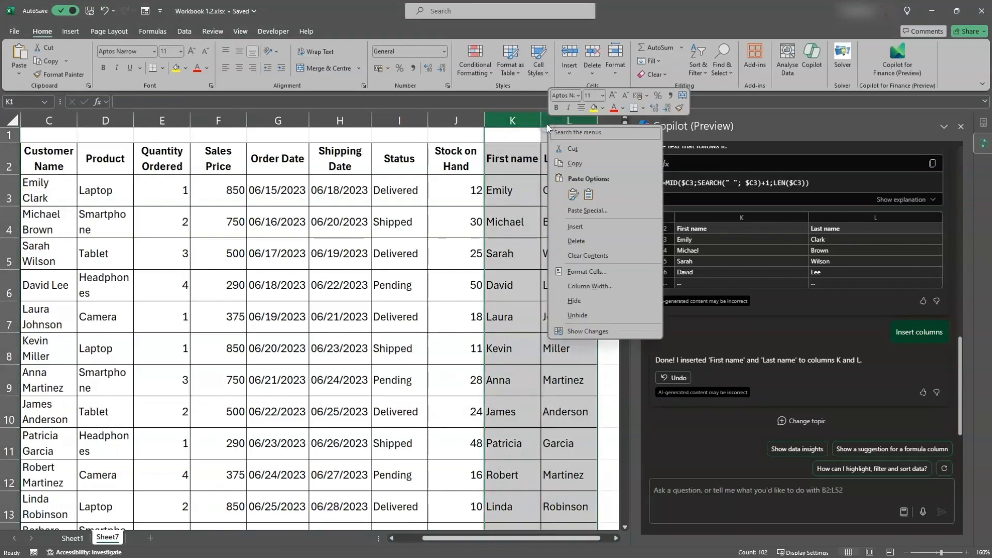
pyautogui.click(588, 167)
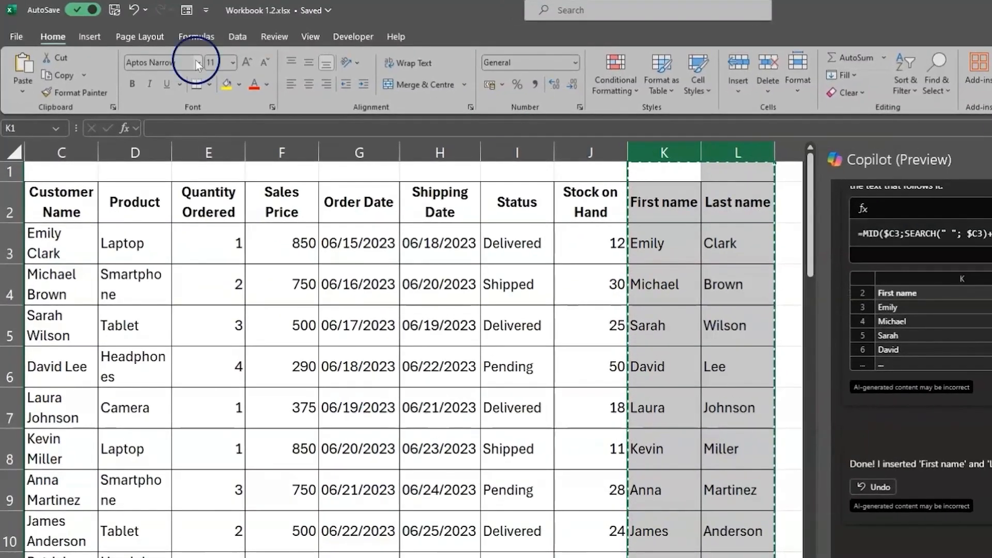
pyautogui.click(22, 94)
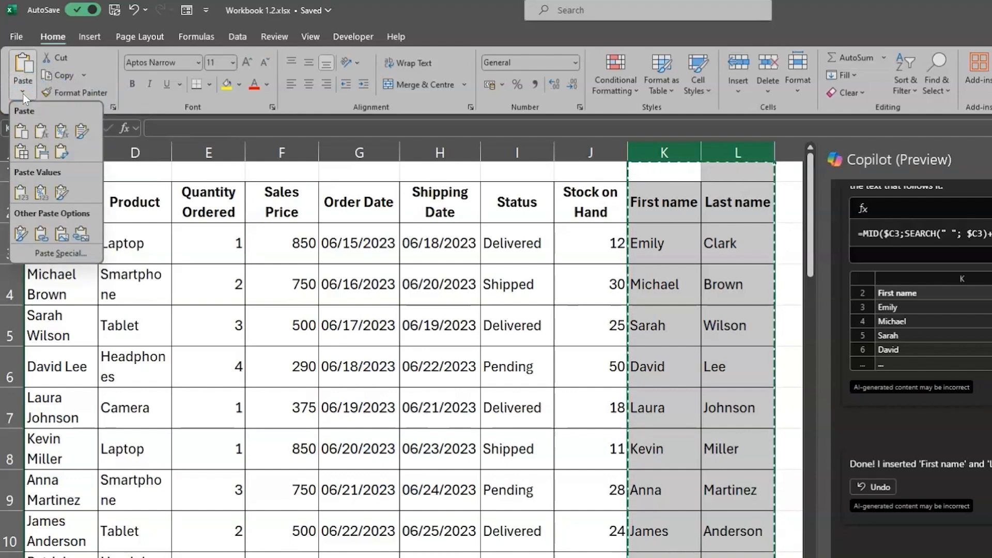
pyautogui.click(20, 193)
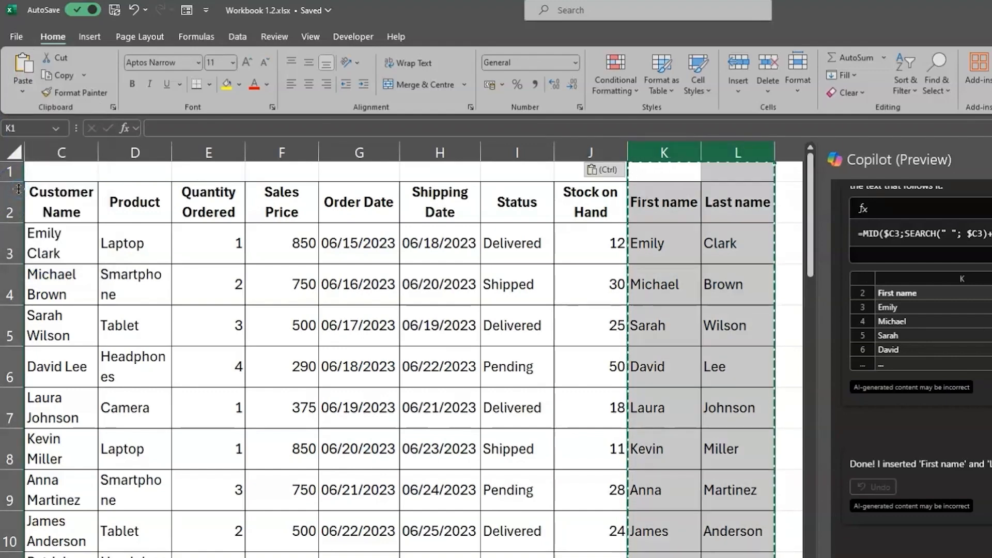
pyautogui.click(659, 248)
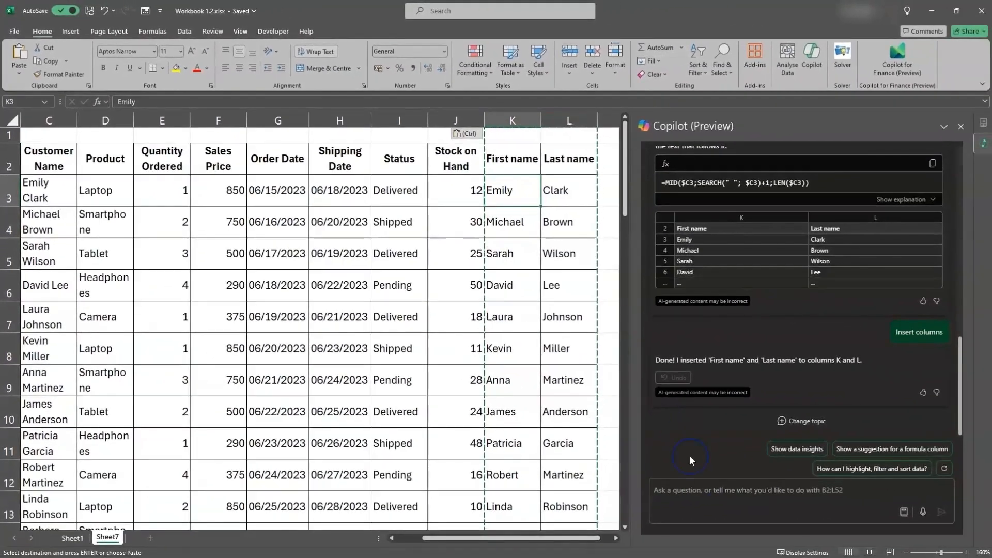
# Have Copilot "delete the customer name column" and apply the suggested deletion of C2:C52
pyautogui.click(695, 487)
pyautogui.write('de')
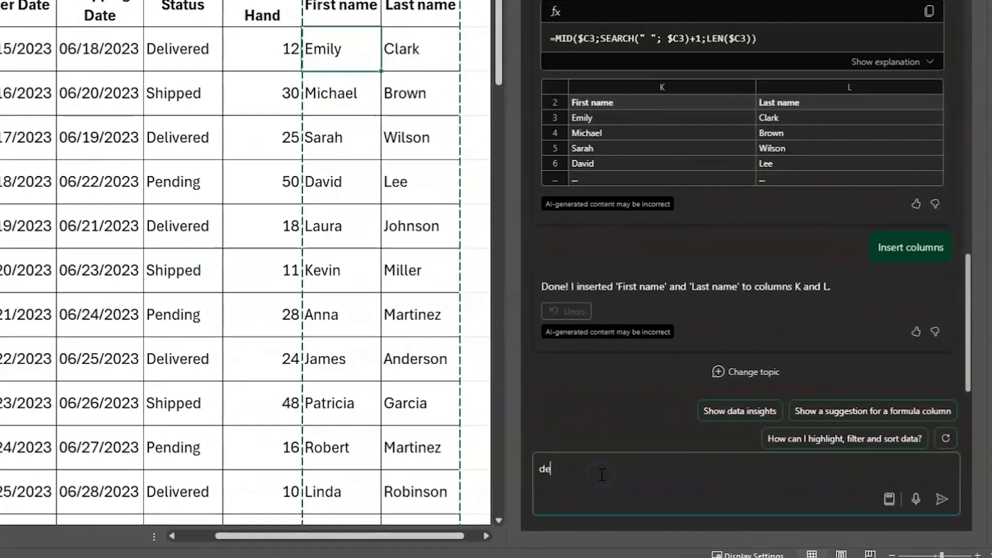
pyautogui.write('lete the customer ')
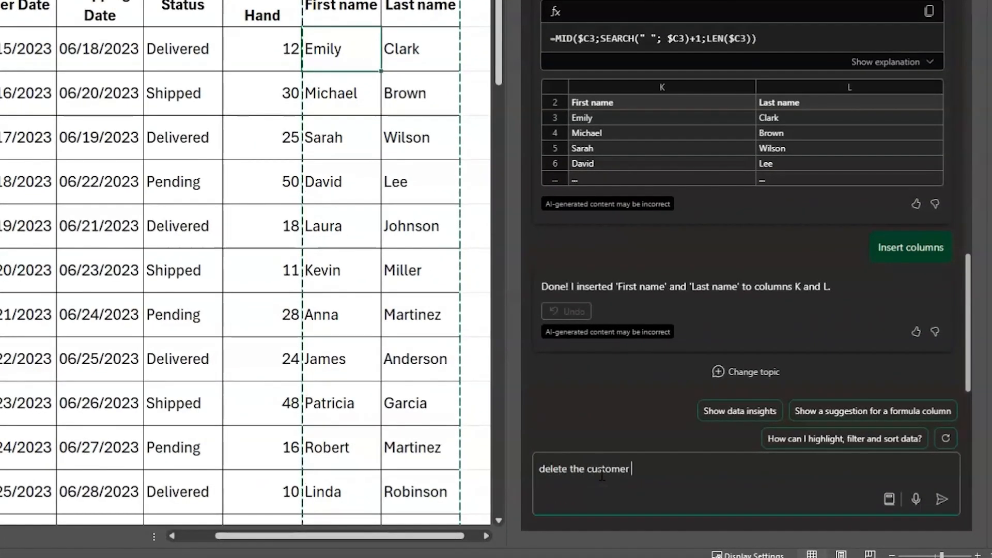
pyautogui.write('name column')
pyautogui.press('Return')
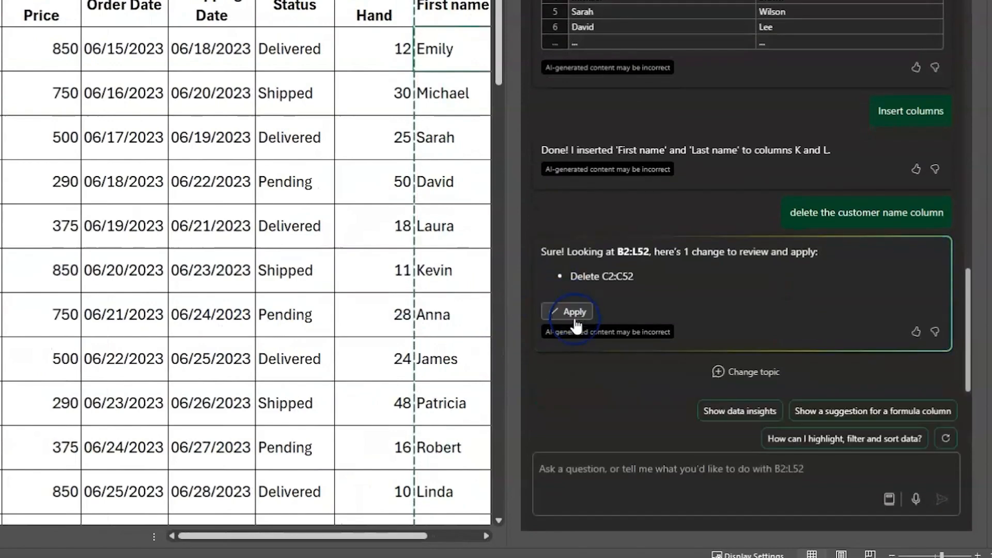
pyautogui.click(575, 315)
# Have Copilot "autofit the product column" and apply the suggested autofit of C2:C52
pyautogui.click(601, 479)
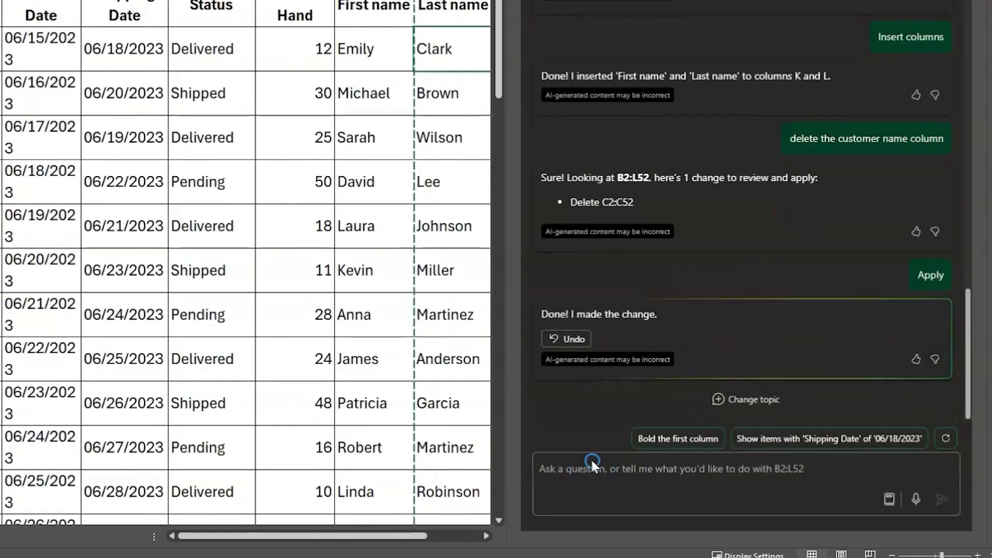
pyautogui.write('autofit the product column')
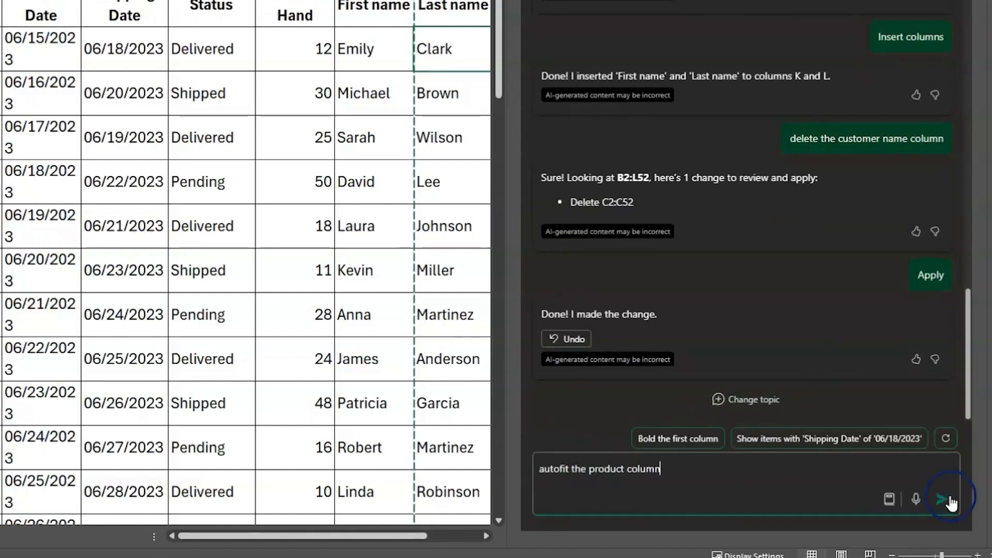
pyautogui.click(946, 500)
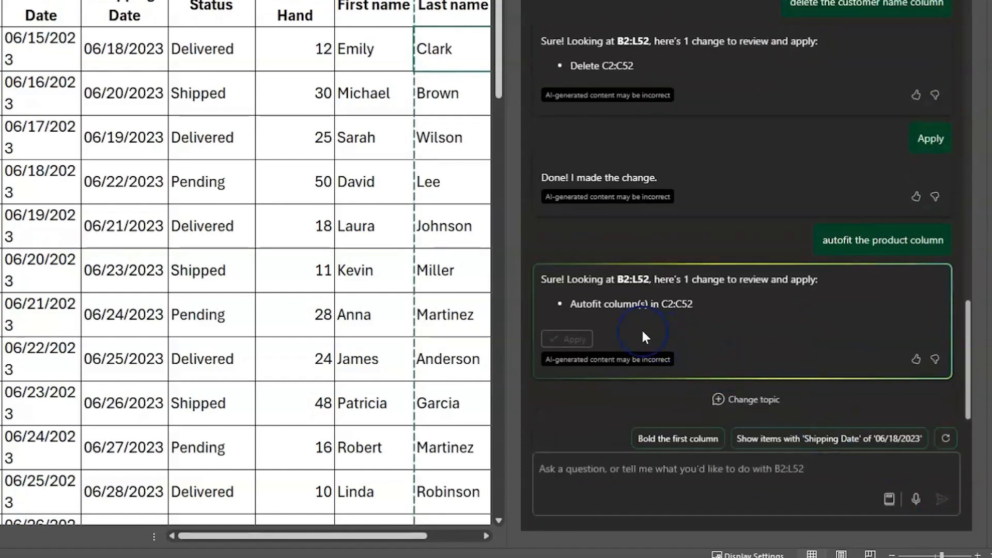
pyautogui.click(569, 338)
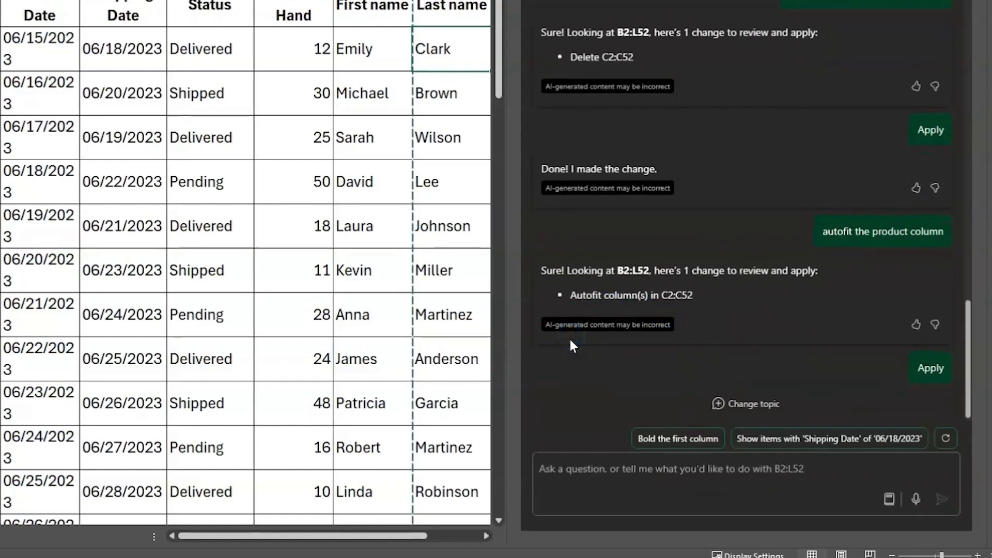
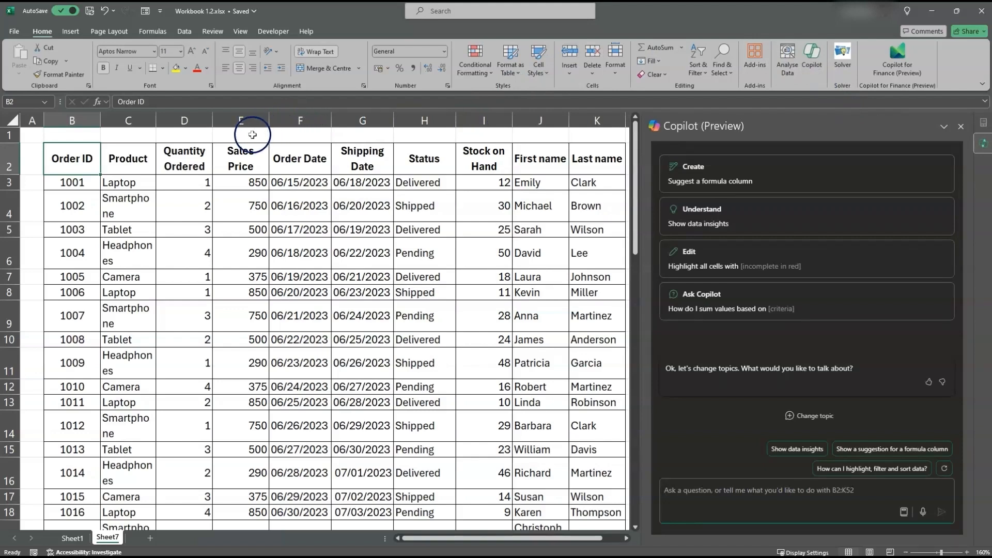
# Ask Copilot to "calculate the total sales per order" from the Quantity Ordered and Sales Price columns
pyautogui.click(241, 121)
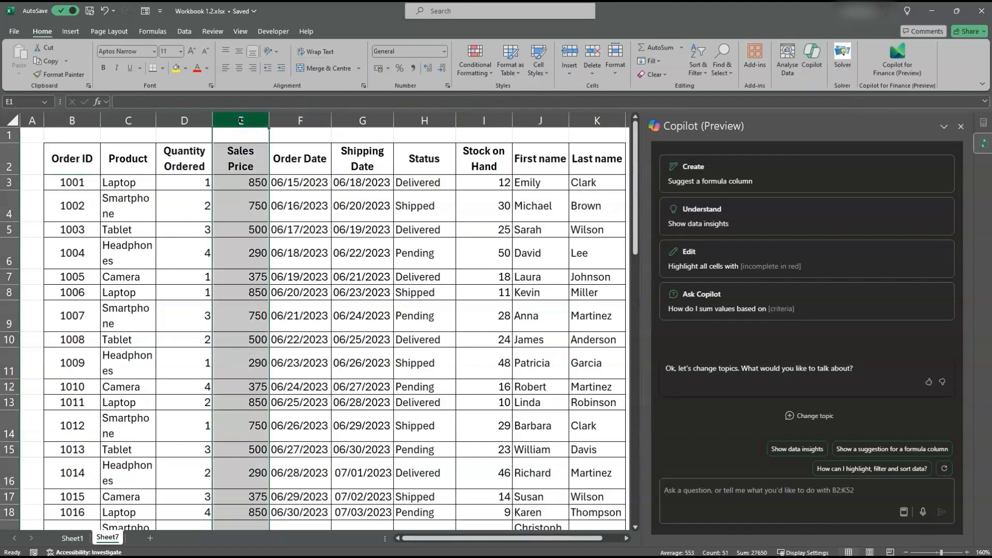
pyautogui.click(191, 153)
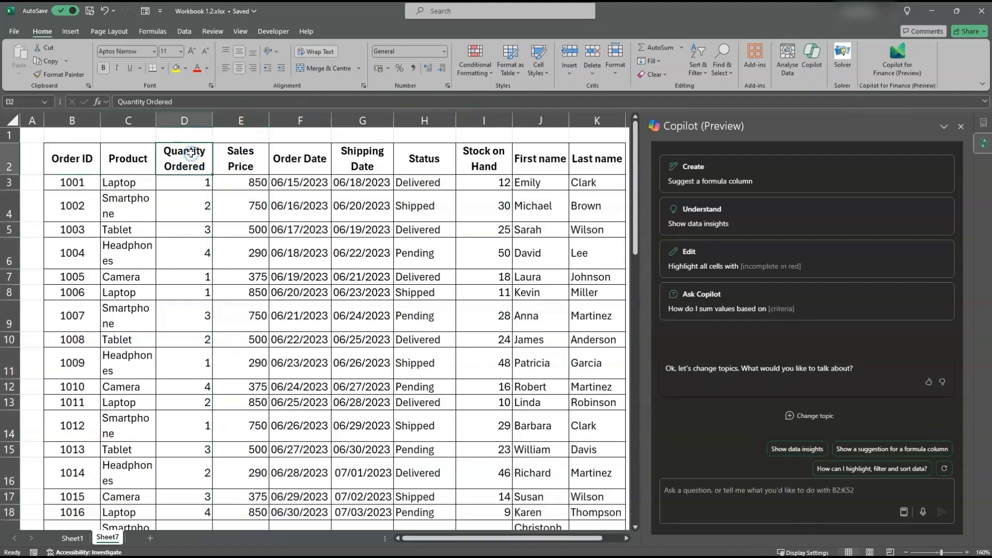
pyautogui.click(237, 153)
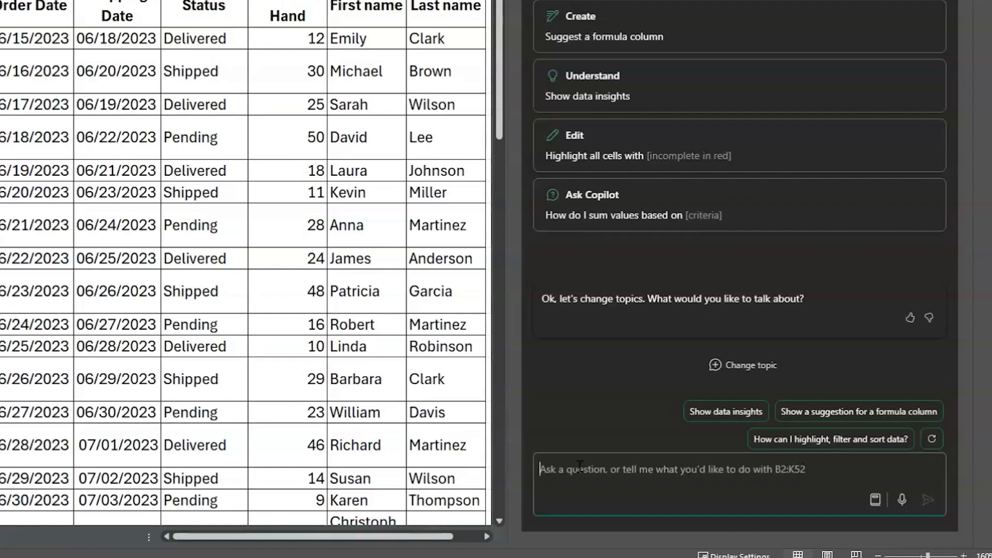
pyautogui.write('calculate')
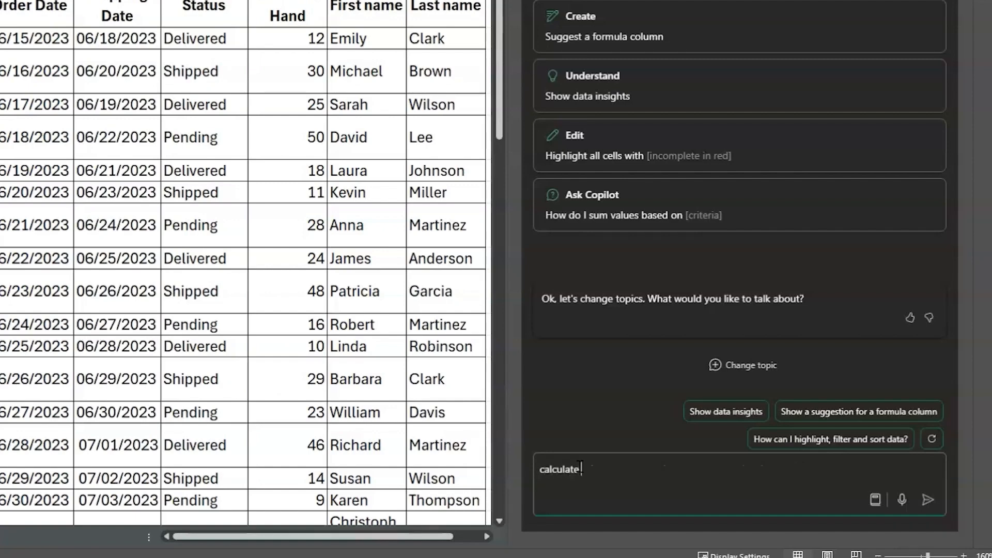
pyautogui.write(' the total sales per order')
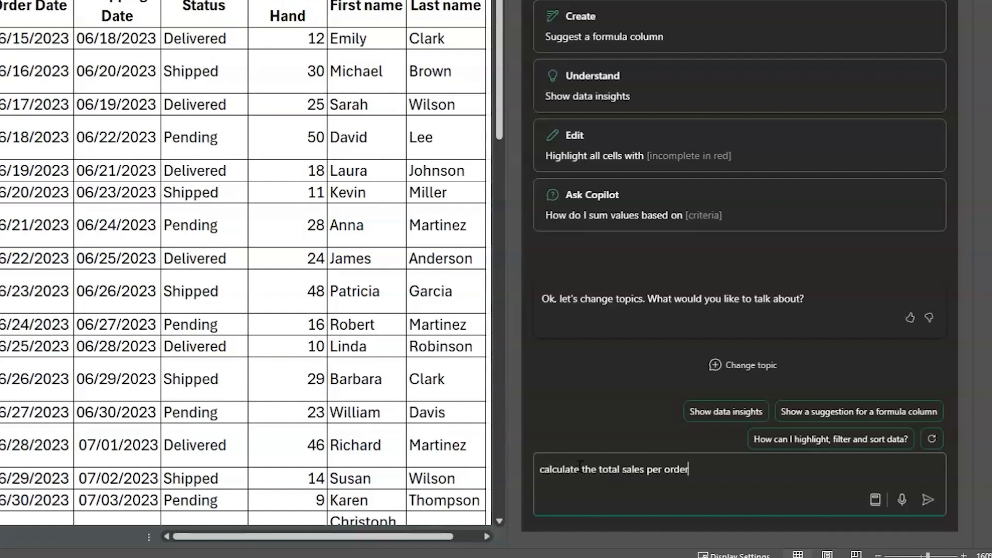
pyautogui.press('Return')
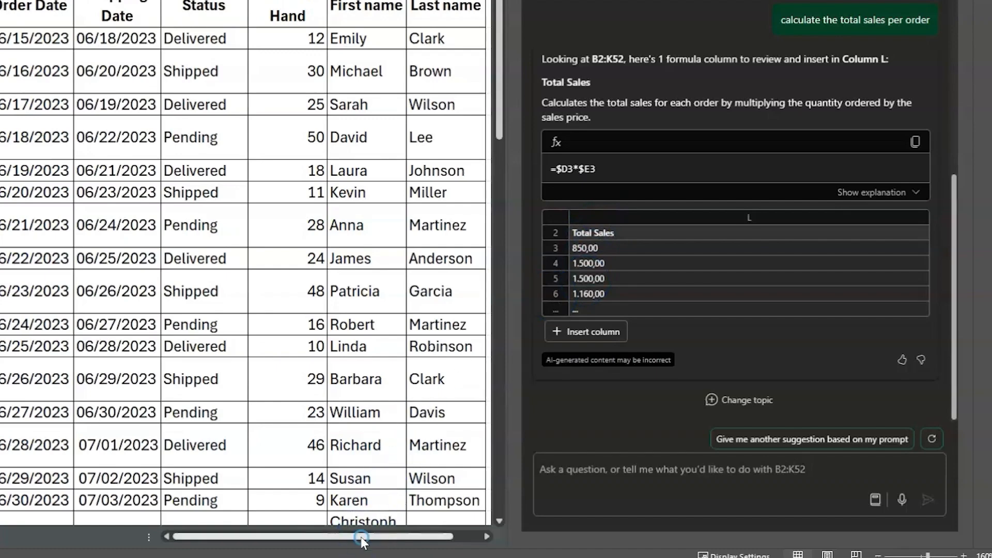
# Review the suggested Total Sales formula =$D3*$E3 with its explanation and insert it as column L
pyautogui.moveTo(359, 538); pyautogui.dragTo(403, 541)
pyautogui.click(577, 333)
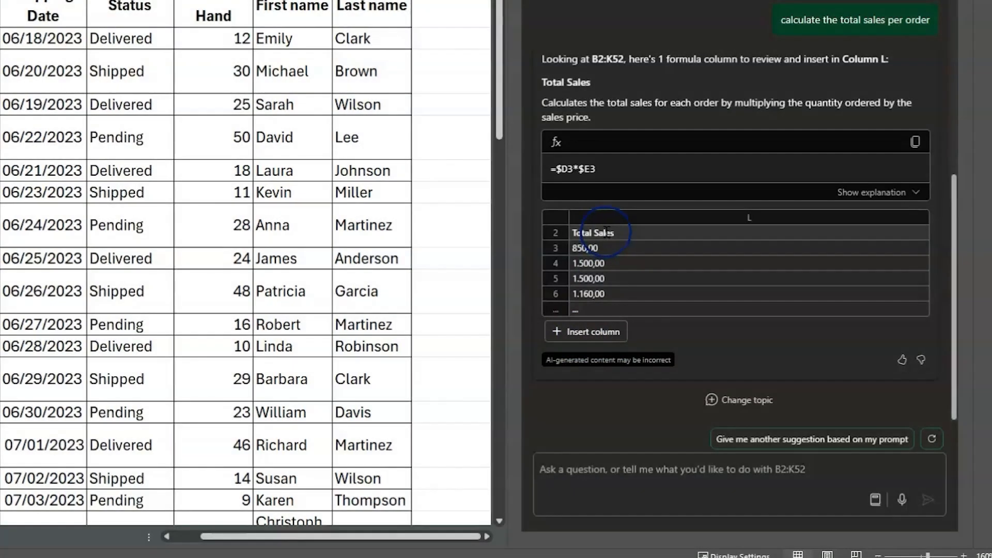
pyautogui.click(608, 233)
pyautogui.moveTo(599, 169); pyautogui.dragTo(547, 172)
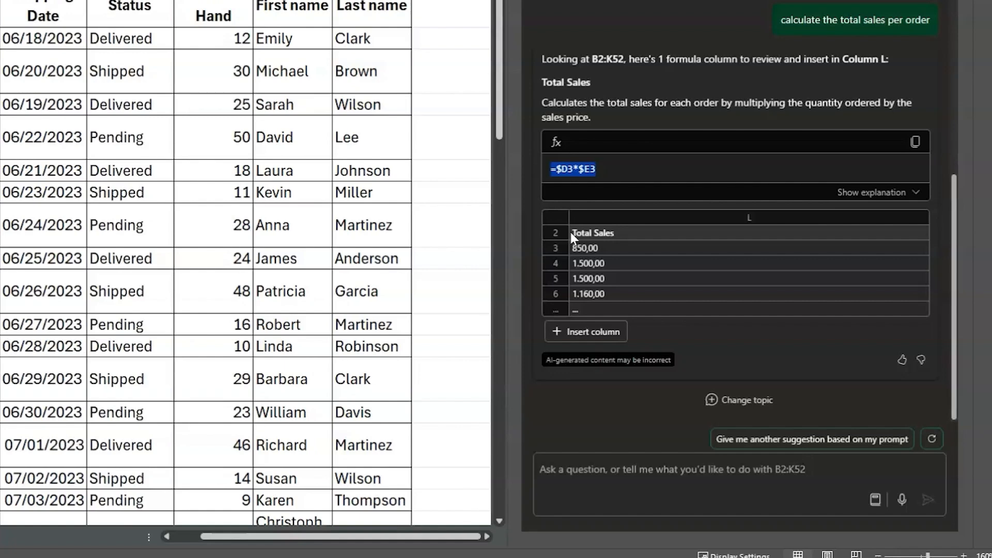
pyautogui.click(539, 105)
pyautogui.moveTo(539, 102); pyautogui.dragTo(591, 115)
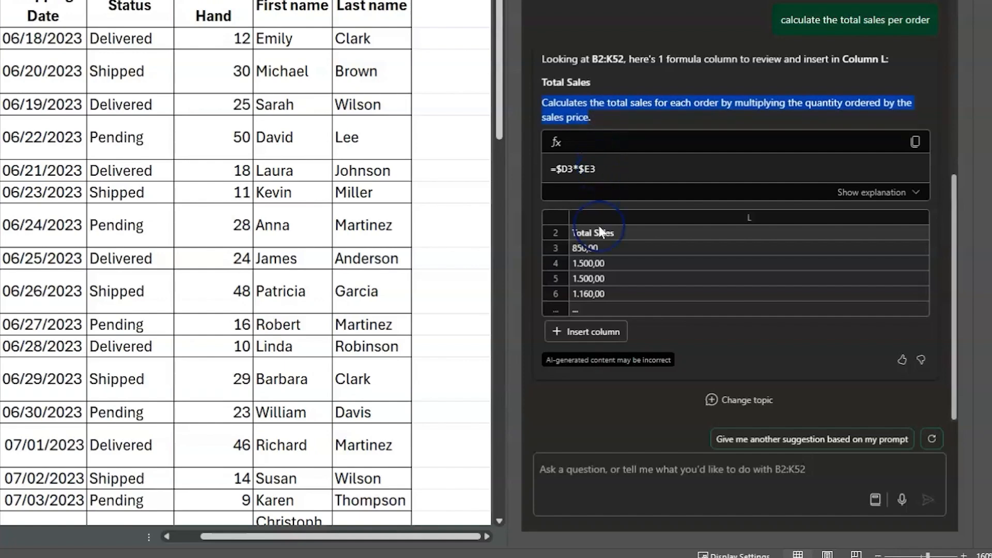
pyautogui.click(591, 332)
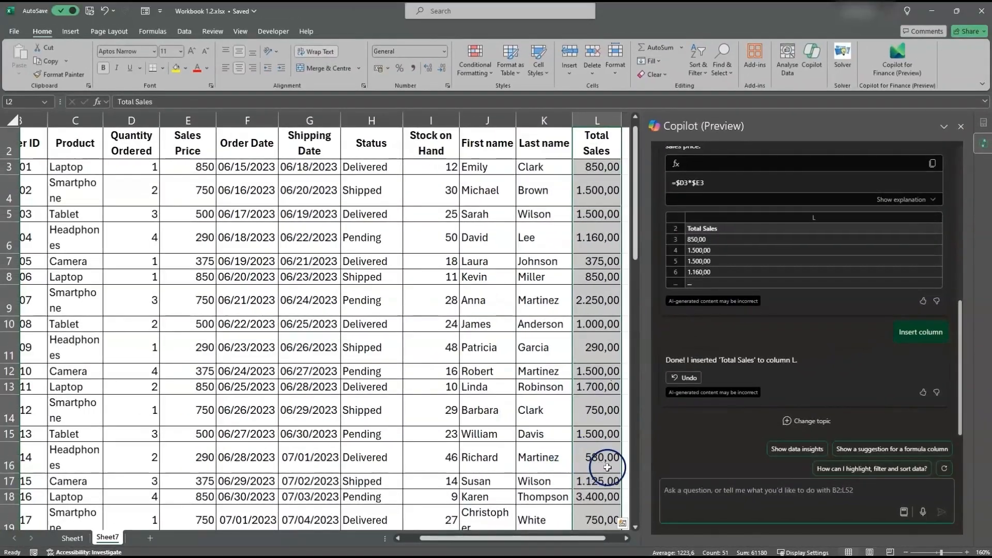
# Have Copilot "check column f and g and highlight the entries that are not dates" and apply the suggested red conditional formatting
pyautogui.click(676, 497)
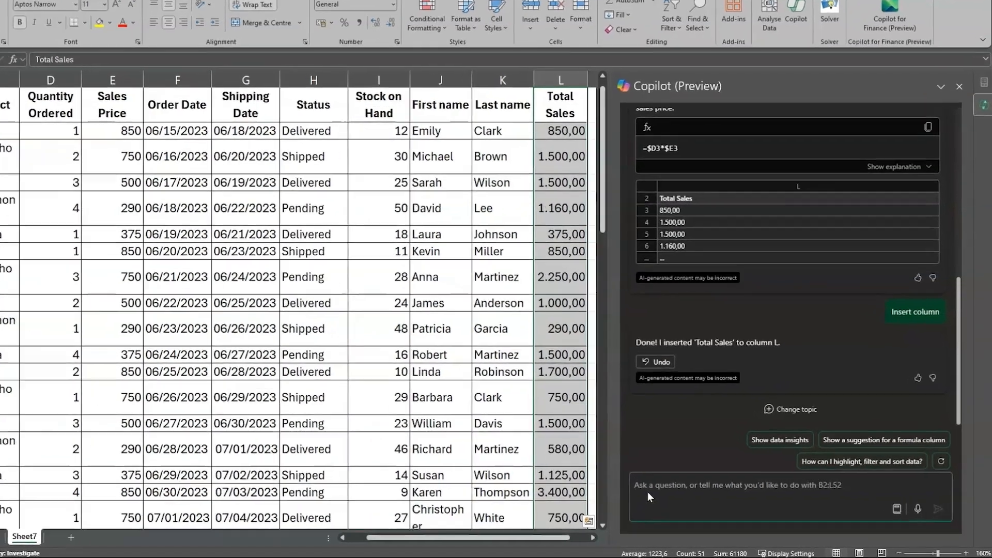
pyautogui.write('c')
pyautogui.write('he')
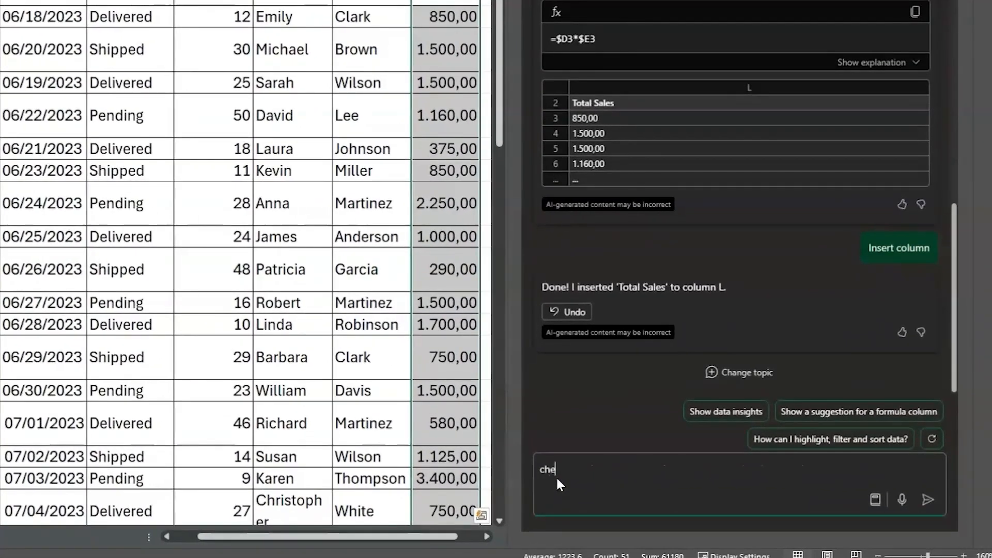
pyautogui.write('ck column f and g and highlight the entries that')
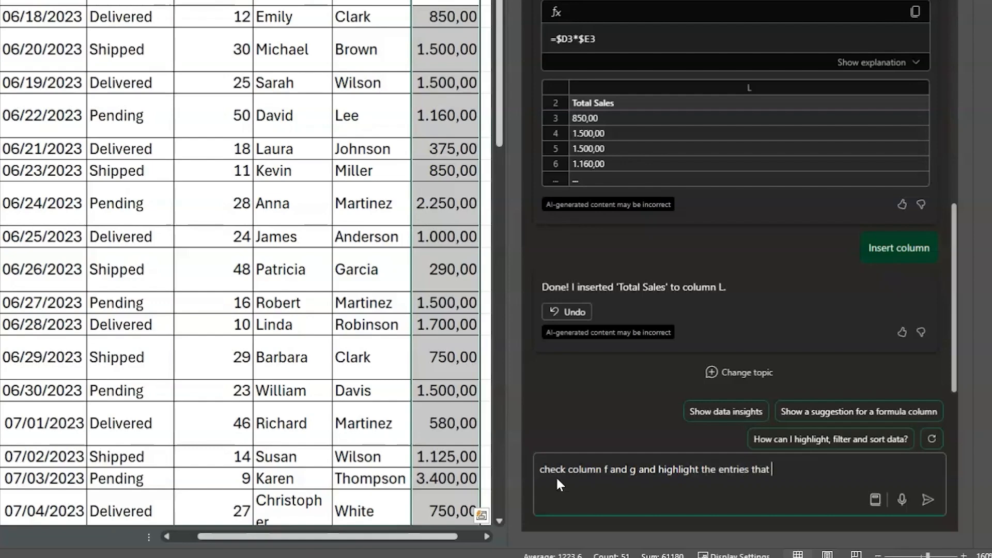
pyautogui.write(' are not dates')
pyautogui.press('Return')
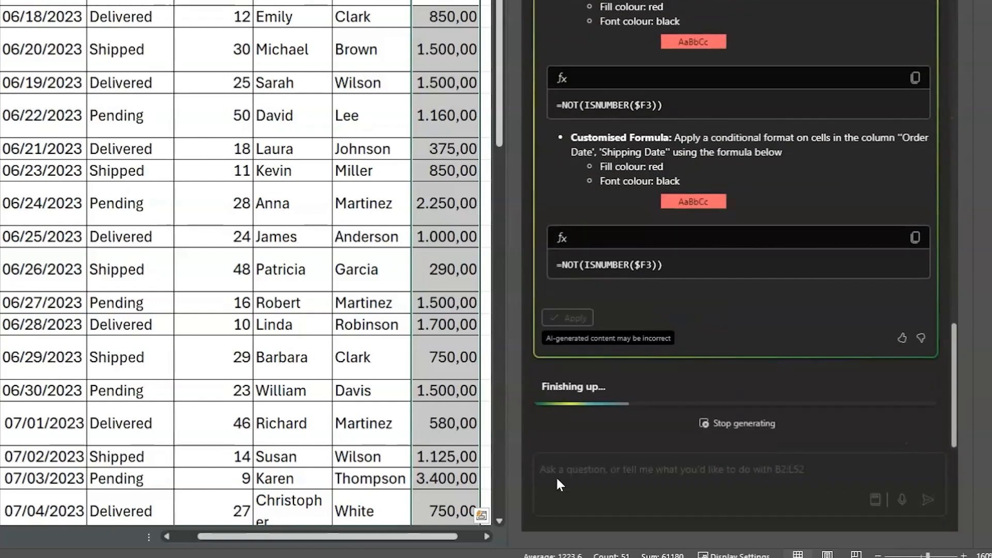
pyautogui.click(573, 325)
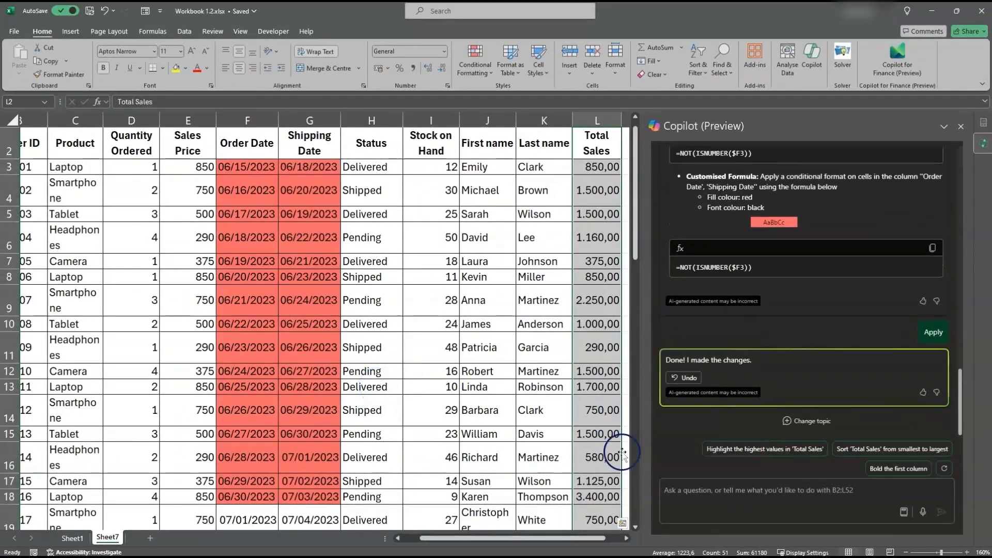
# Try having Copilot "standardise all dates to MM/DD/YYYY format" and apply its suggested formatting to the Order Date and Shipping Date columns
pyautogui.click(690, 491)
pyautogui.write('sta')
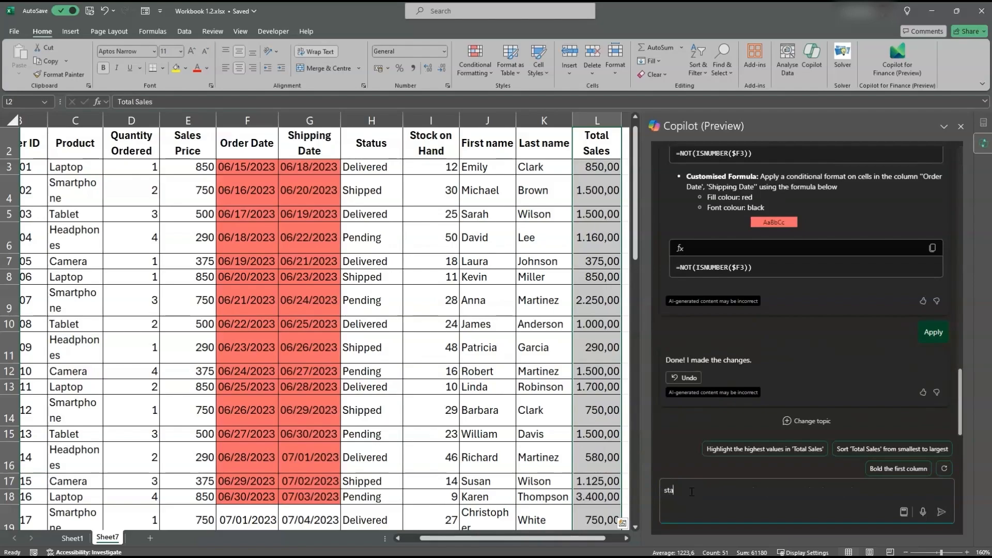
pyautogui.write('ndardise all')
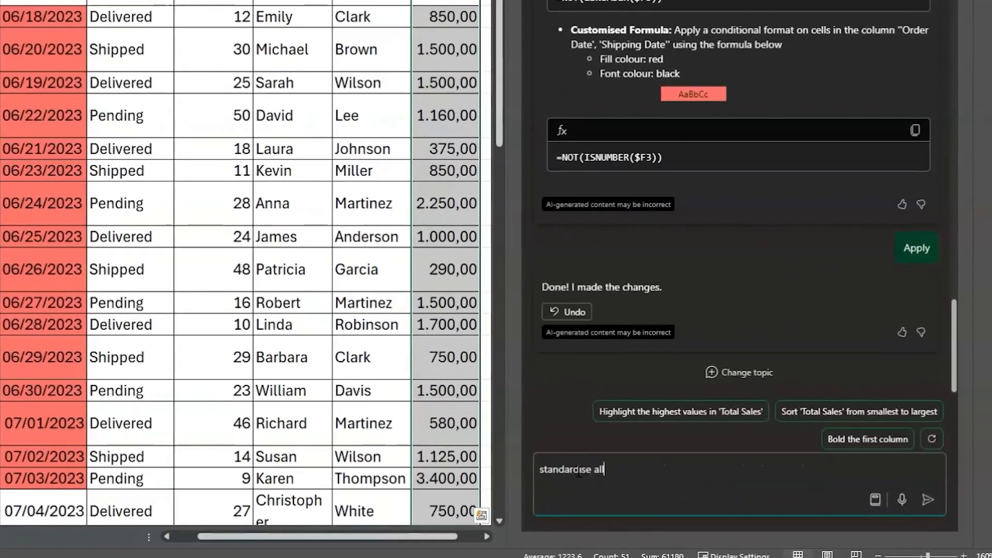
pyautogui.write(' dates to MM/DD/YYYY')
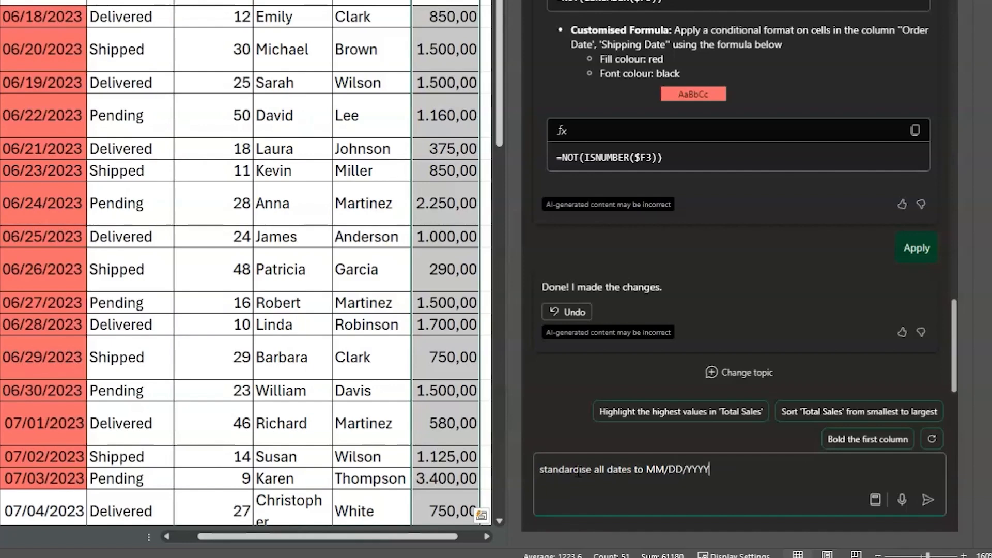
pyautogui.write(' format')
pyautogui.click(929, 502)
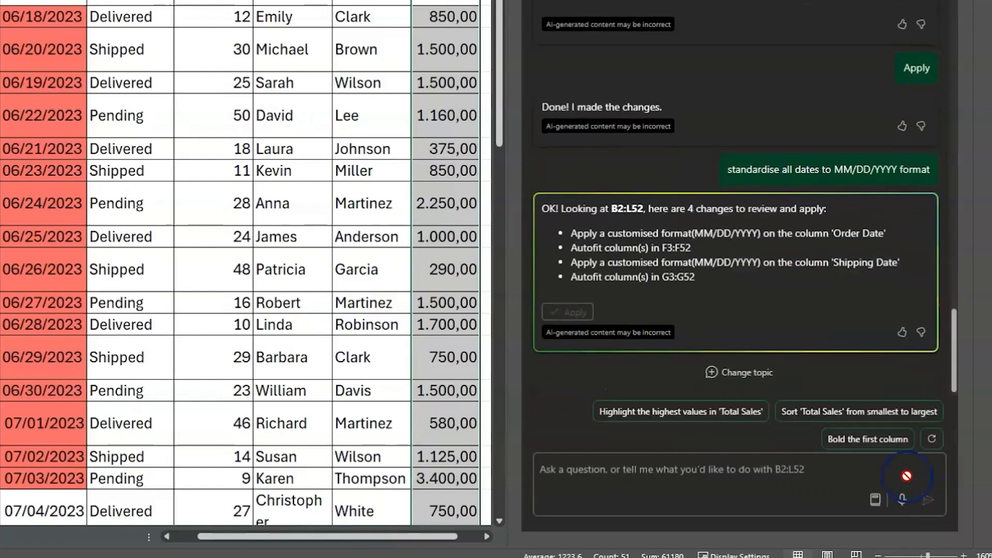
pyautogui.click(569, 313)
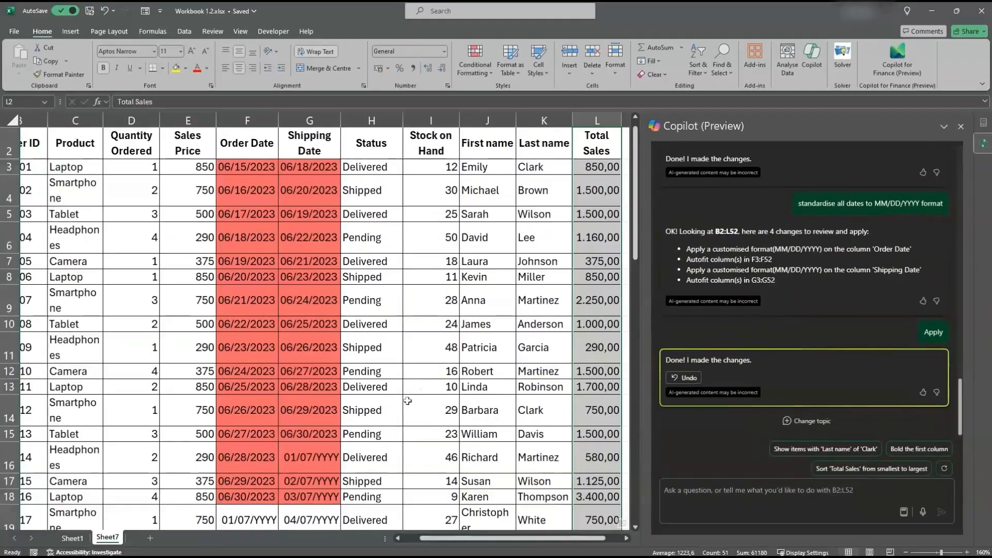
# Inspect the reformatted dates around F17:G23 and undo Copilot's date format change
pyautogui.scroll(-2, 406, 400)
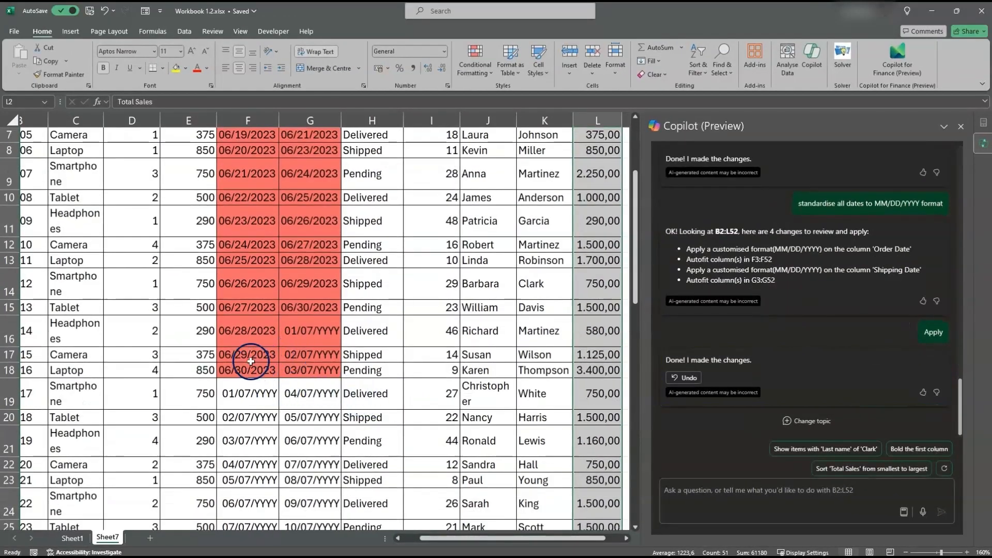
pyautogui.moveTo(249, 357); pyautogui.dragTo(320, 478)
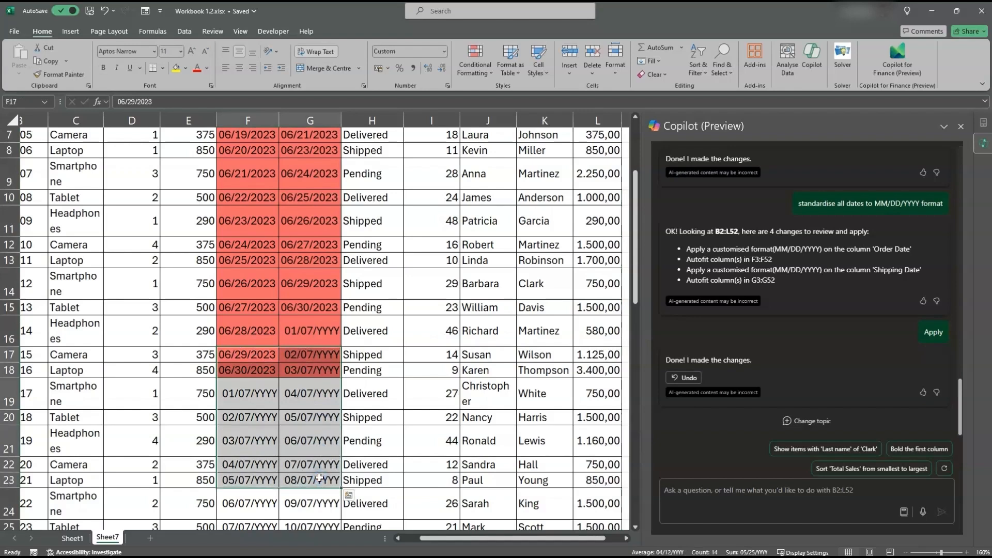
pyautogui.click(682, 379)
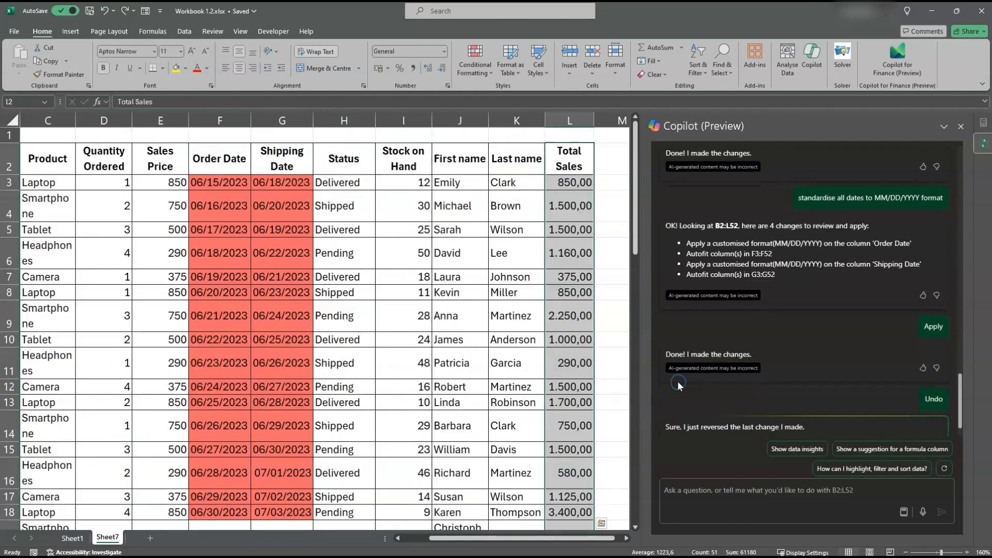
# Convert the text order dates in F3:F18 to real dates with Text to Columns, delimited without any delimiter, using the MDY date format
pyautogui.moveTo(222, 184); pyautogui.dragTo(215, 372)
pyautogui.scroll(1, 315, 268)
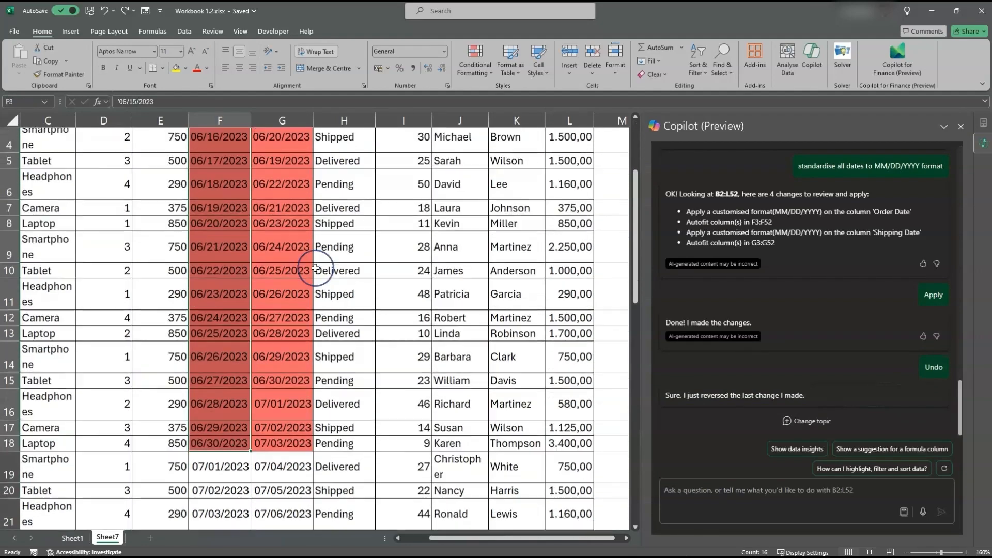
pyautogui.scroll(1, 315, 268)
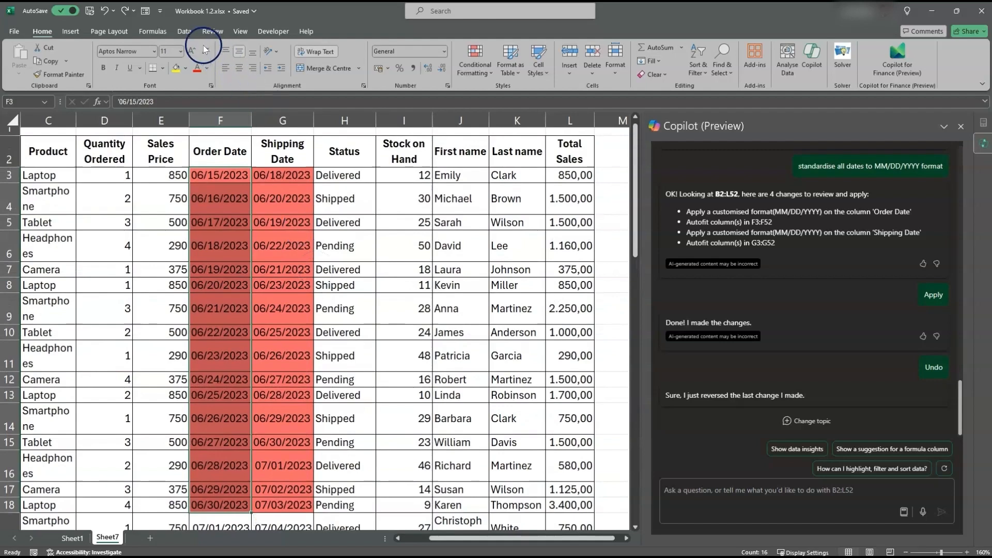
pyautogui.click(185, 32)
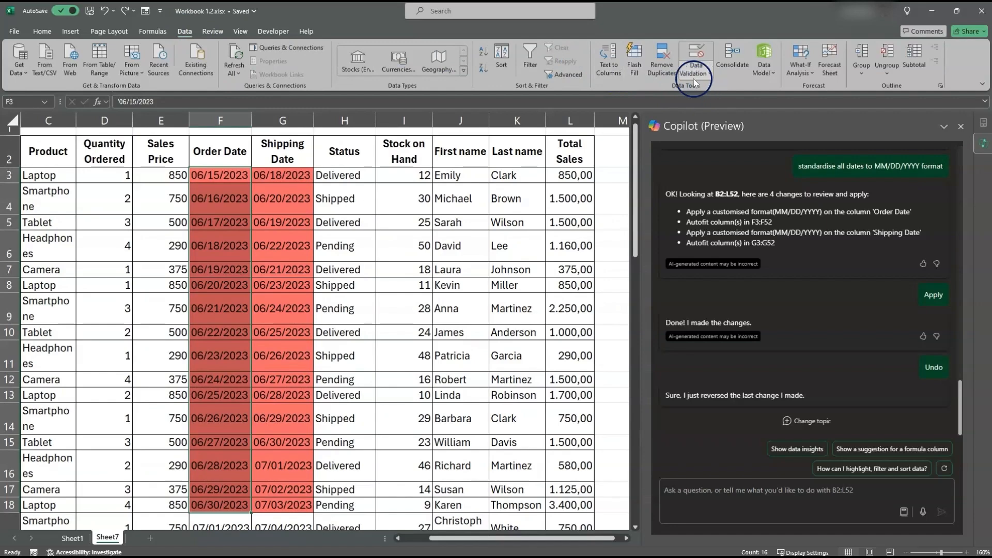
pyautogui.click(608, 58)
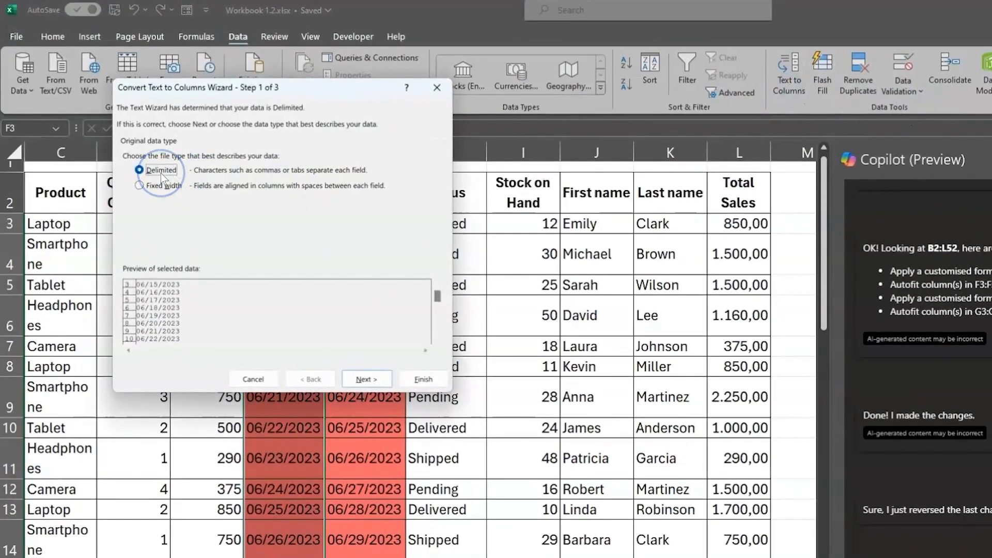
pyautogui.click(365, 377)
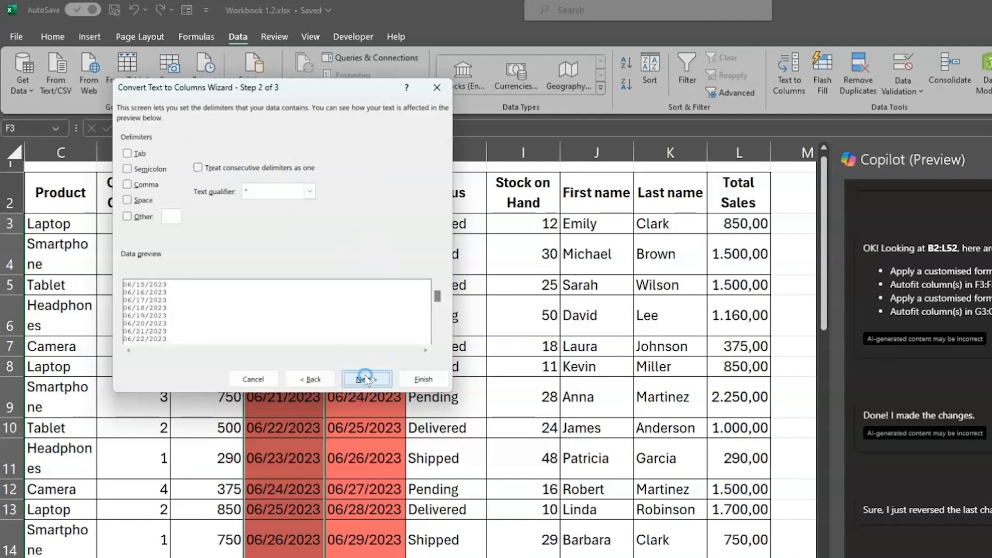
pyautogui.click(127, 154)
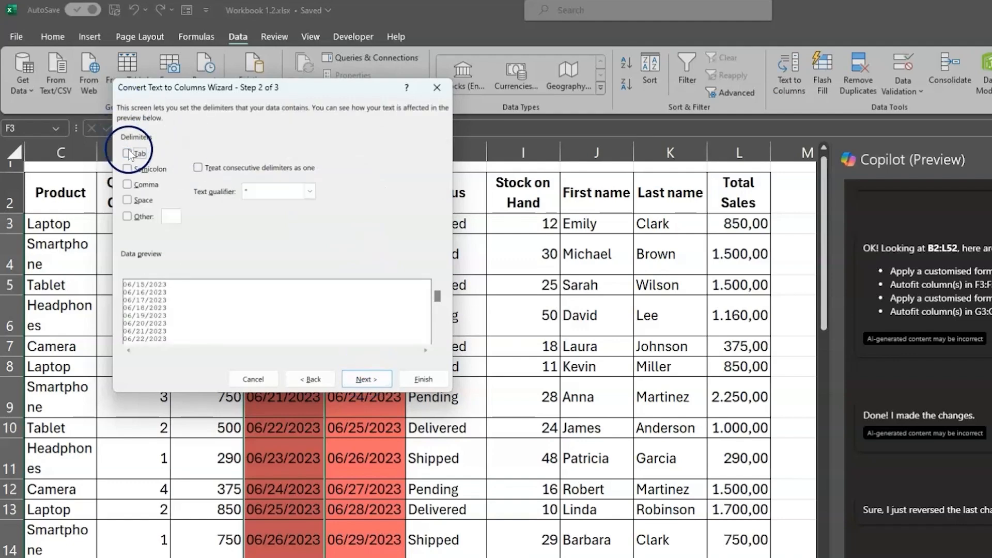
pyautogui.click(365, 377)
pyautogui.click(127, 174)
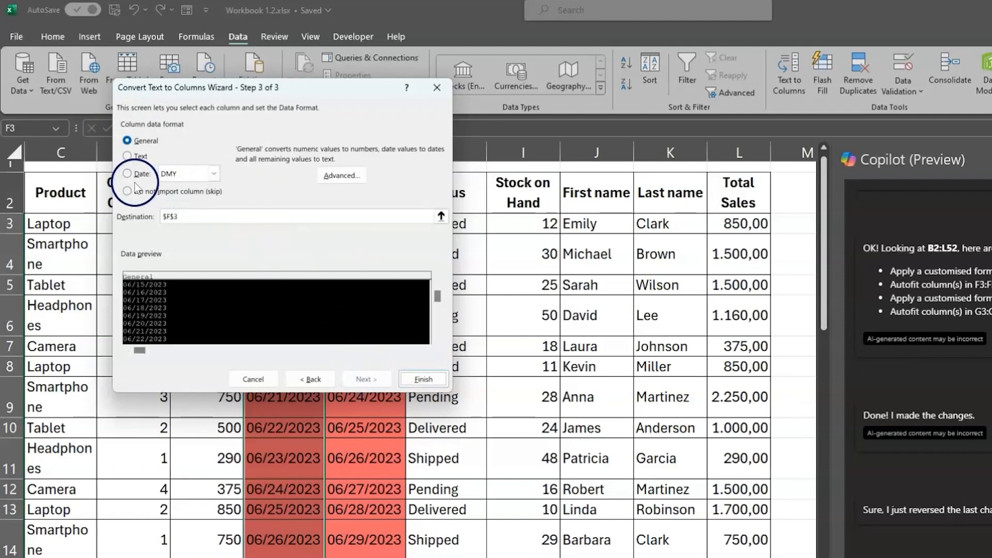
pyautogui.click(213, 175)
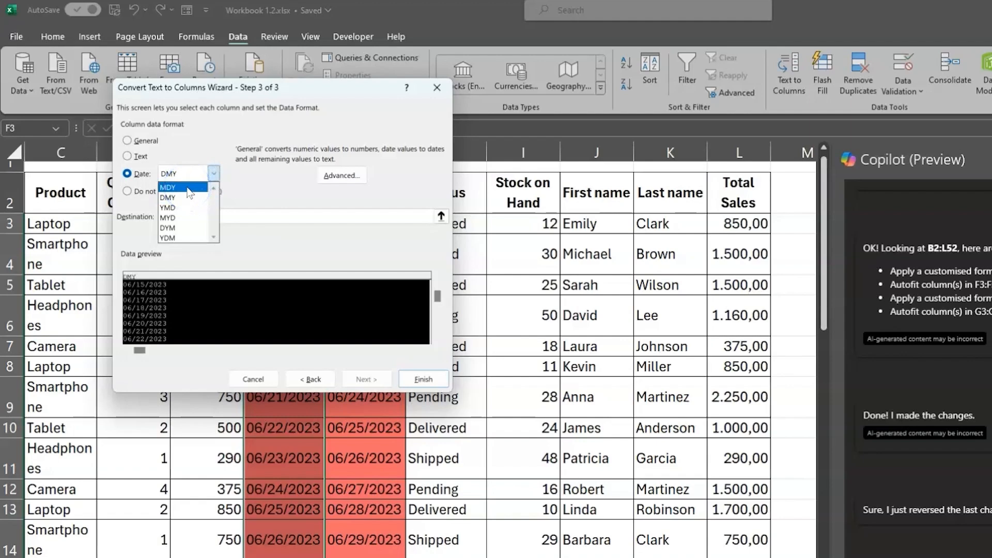
pyautogui.click(188, 187)
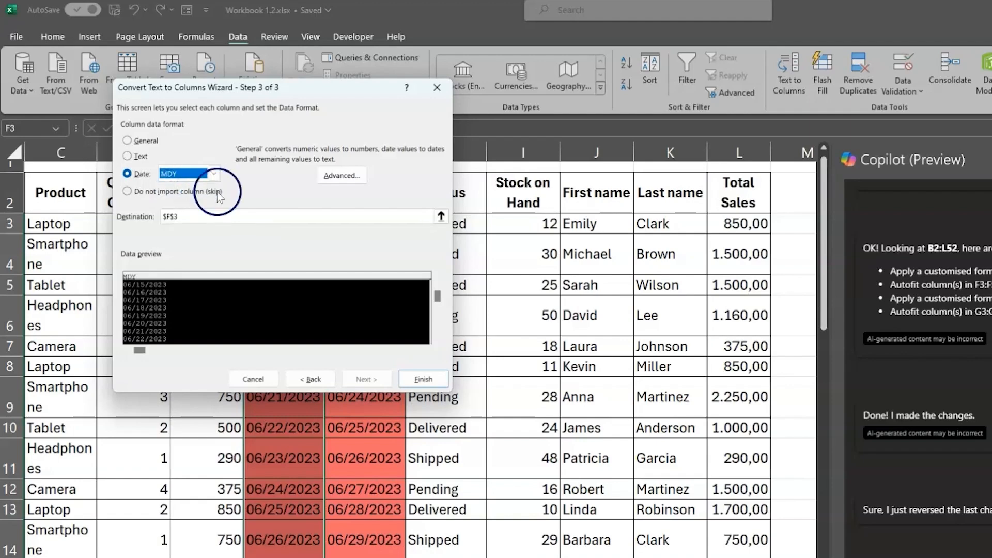
pyautogui.click(422, 379)
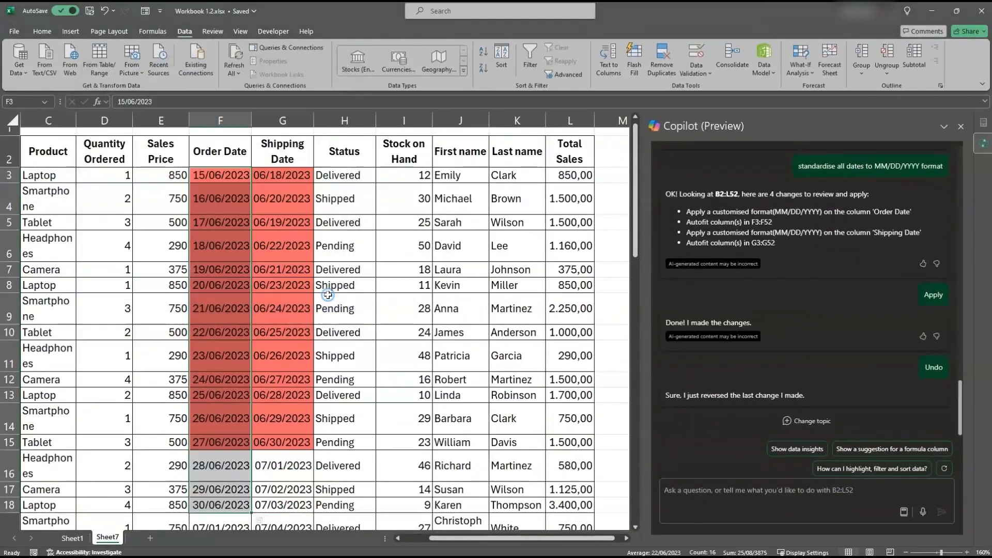
# Check the converted dates in the Order Date and Shipping Date columns
pyautogui.scroll(-3, 212, 398)
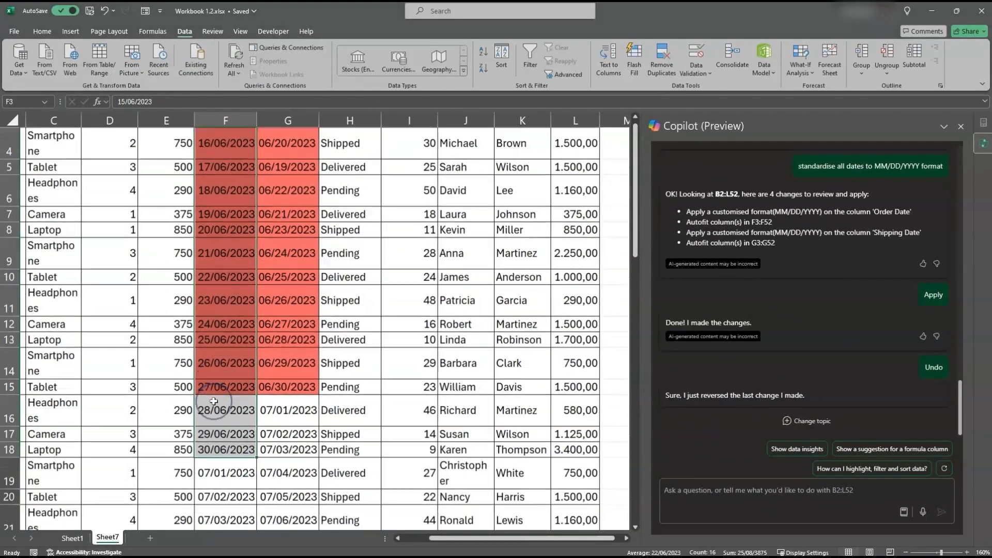
pyautogui.moveTo(225, 344); pyautogui.dragTo(226, 378)
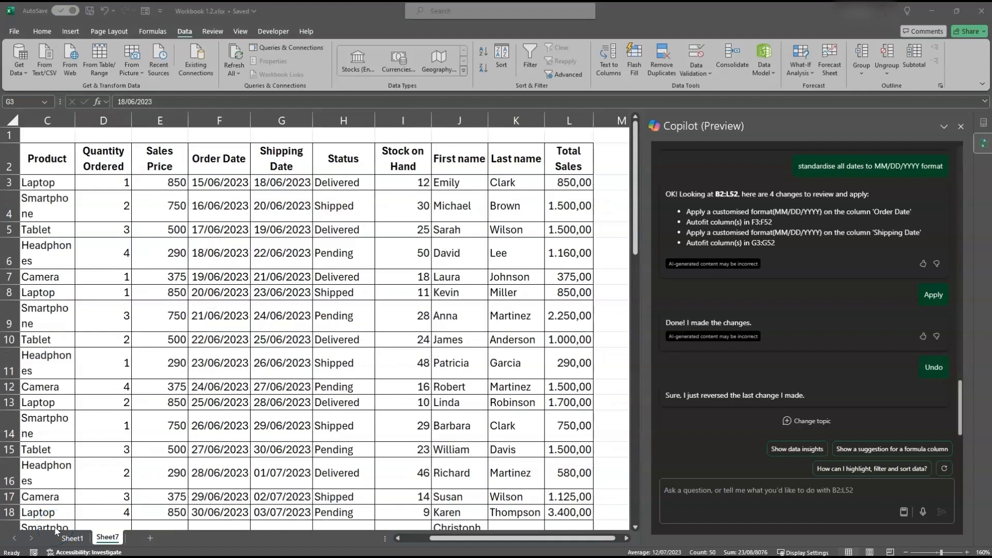
pyautogui.hscroll(-3, 160, 289)
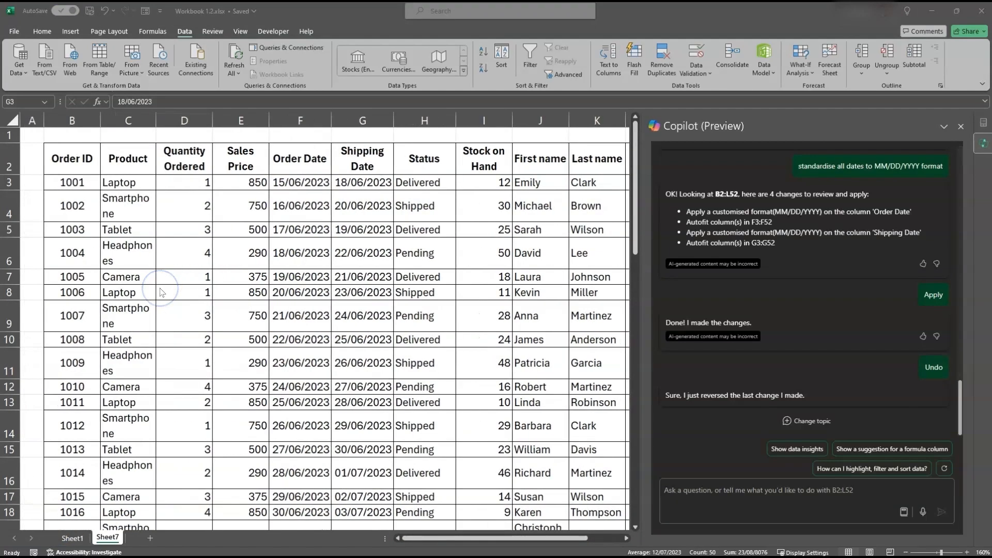
# Start a new order in row 53 below the table by entering the customer's first name in J53 and last name in K53
pyautogui.scroll(-18, 160, 289)
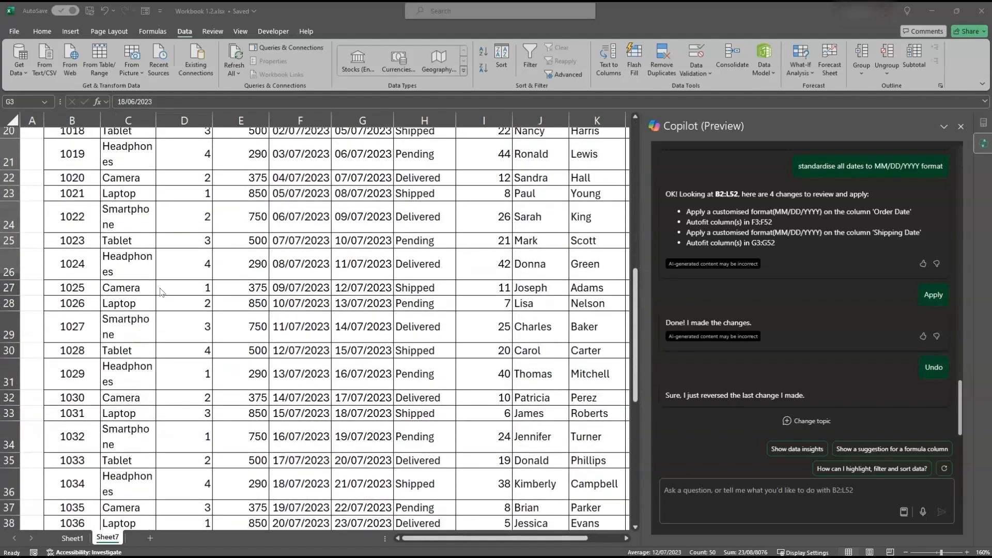
pyautogui.scroll(5, 152, 297)
pyautogui.scroll(2, 149, 298)
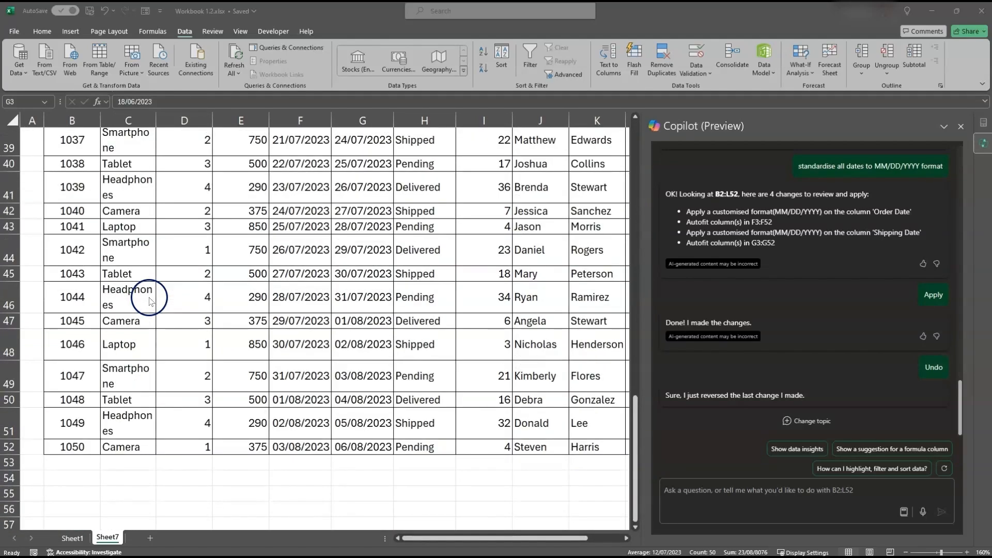
pyautogui.click(129, 465)
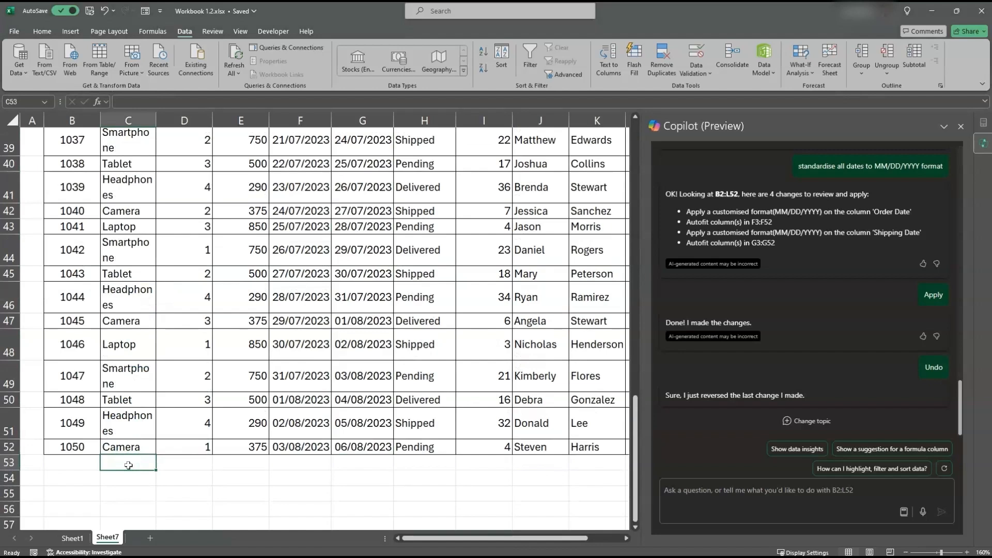
pyautogui.press('Right')
pyautogui.press('Right')
pyautogui.press('Right')
pyautogui.press('Right')
pyautogui.press('Right')
pyautogui.press('Right')
pyautogui.press('Right')
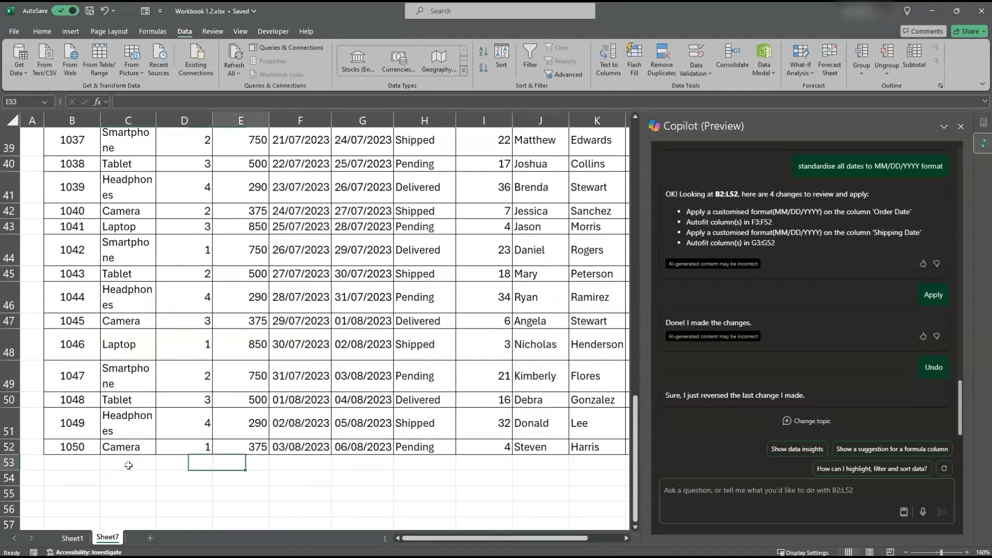
pyautogui.write('Pip')
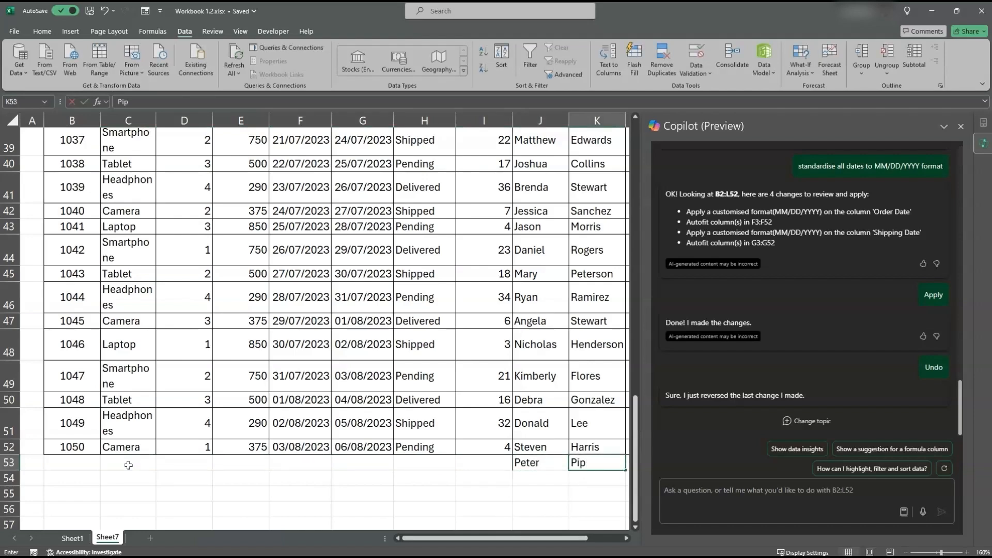
pyautogui.write('er')
pyautogui.press('Tab')
# Enter the order date 04/08/2023 in F53 and the shipping date 07/08/2023 in G53
pyautogui.press('Left')
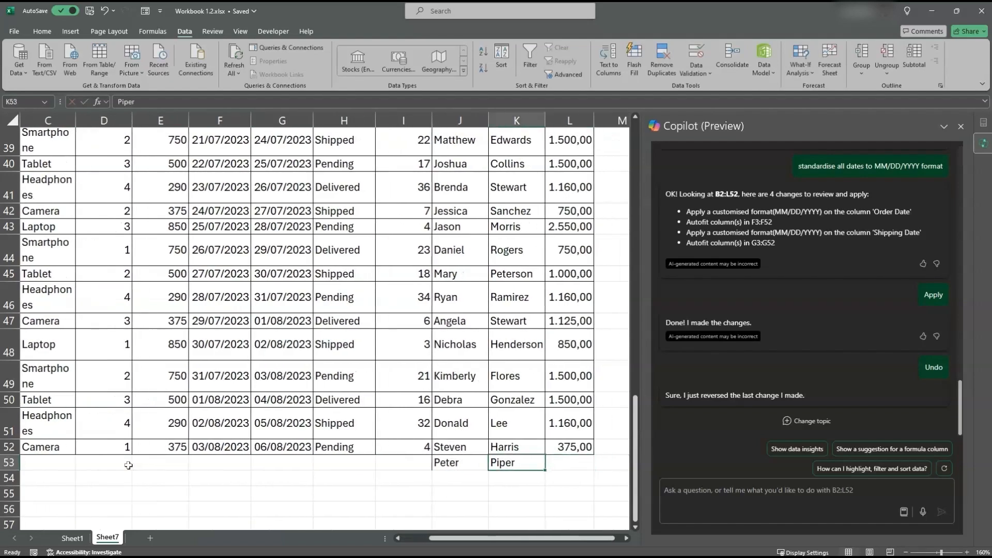
pyautogui.press('Left')
pyautogui.press('Left')
pyautogui.press('Left')
pyautogui.press('Left')
pyautogui.press('Left')
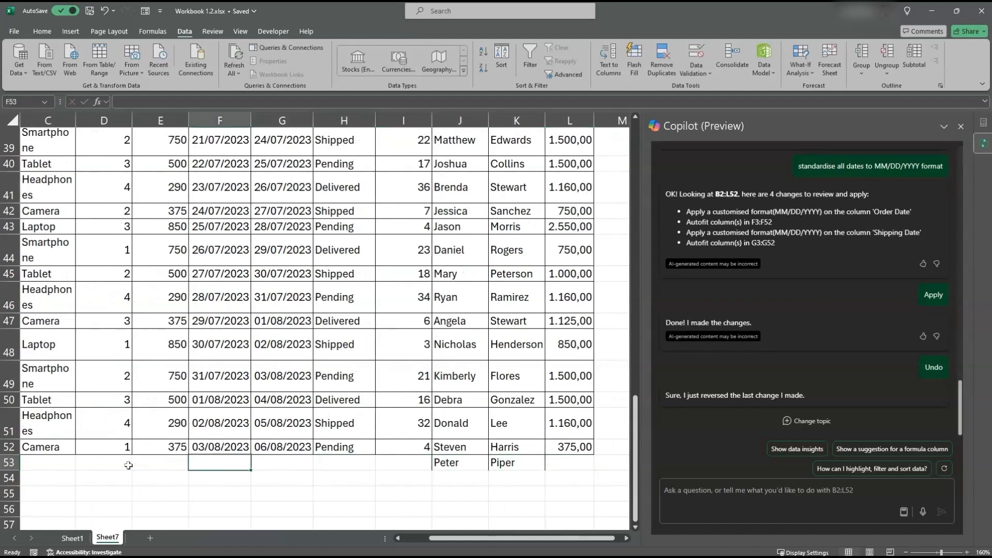
pyautogui.write('04/08/2')
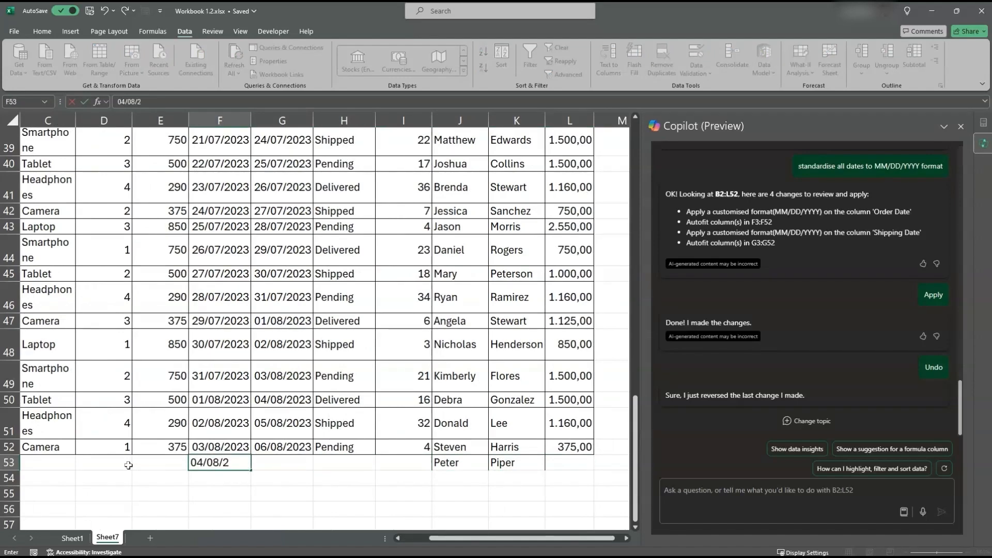
pyautogui.write('023')
pyautogui.press('Tab')
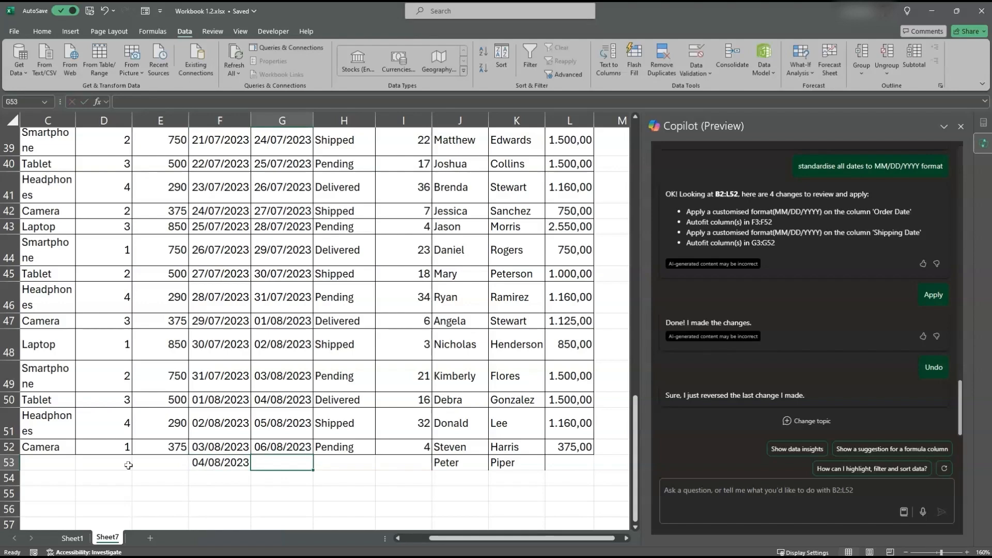
pyautogui.write('07/08/2023')
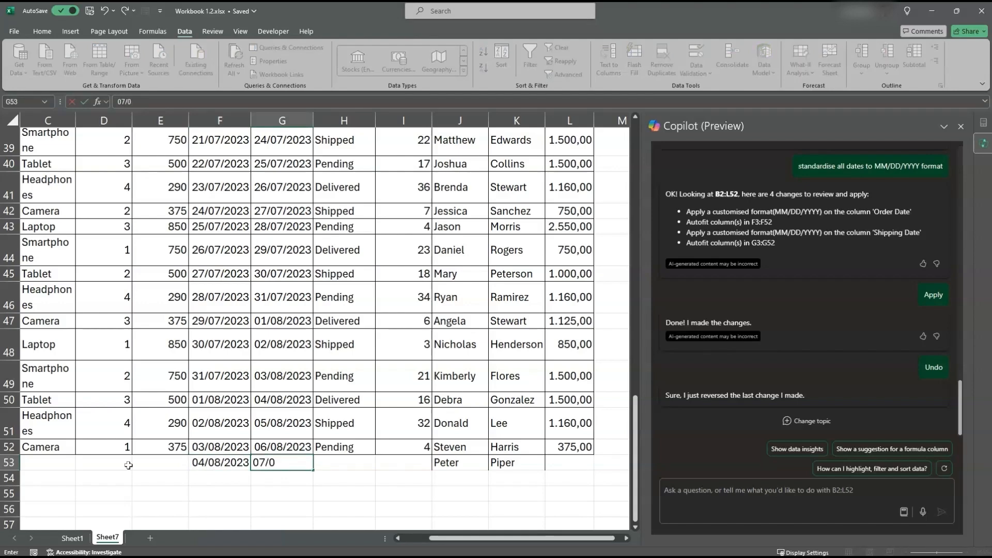
pyautogui.hotkey('ctrl', 'Return')
# Set the product in C53 to Camera, picking it from the column's existing entries
pyautogui.press('Left')
pyautogui.press('Left')
pyautogui.press('Left')
pyautogui.press('Left')
pyautogui.press('Left')
pyautogui.press('Left')
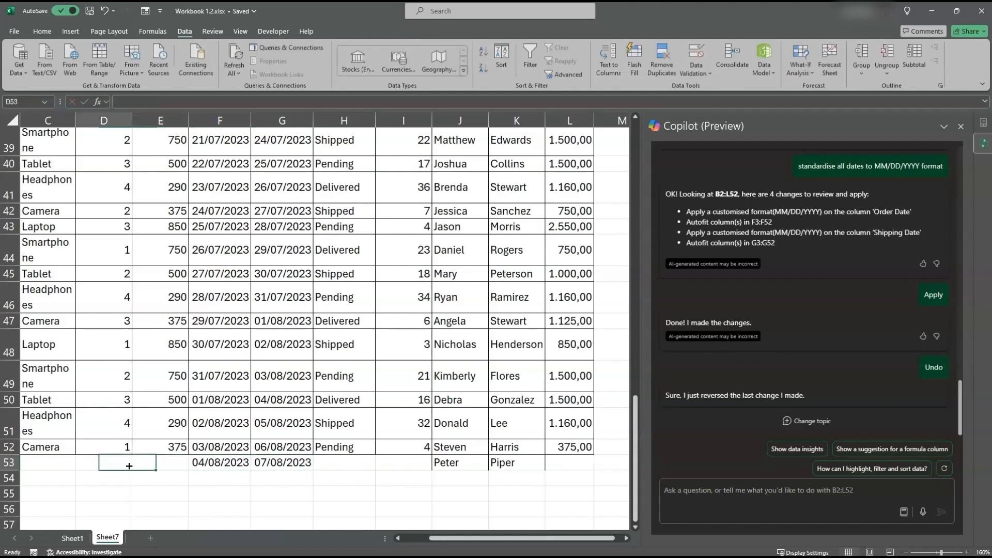
pyautogui.press('Right')
pyautogui.press('Right')
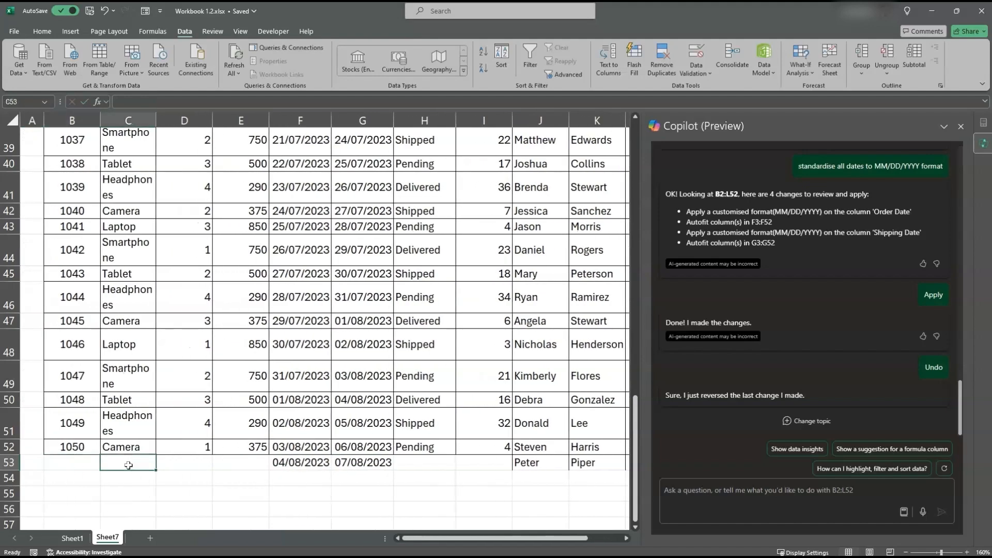
pyautogui.hotkey('alt', 'Down')
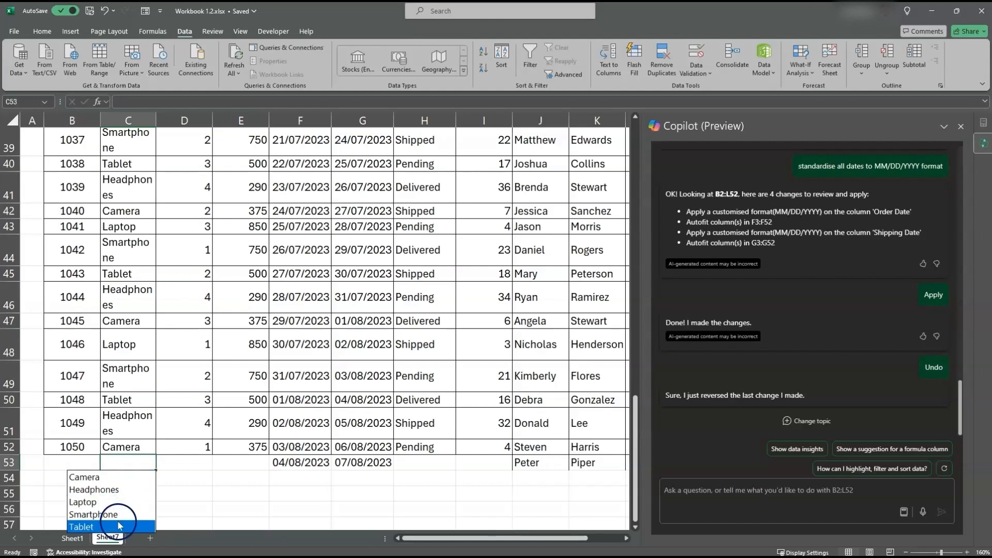
pyautogui.click(117, 481)
# Enter the next consecutive order ID in B53 and a quantity ordered of 4 in D53
pyautogui.press('Left')
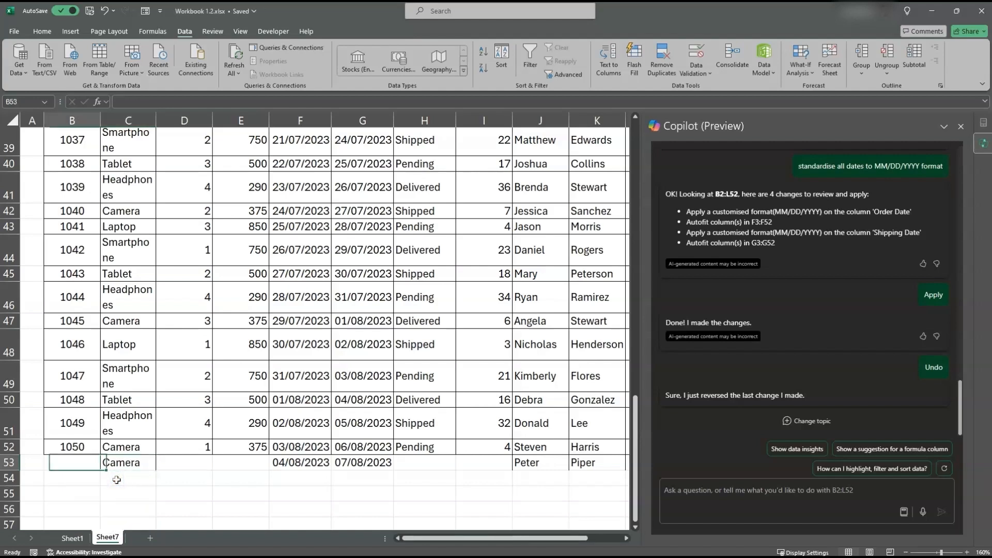
pyautogui.write('1051')
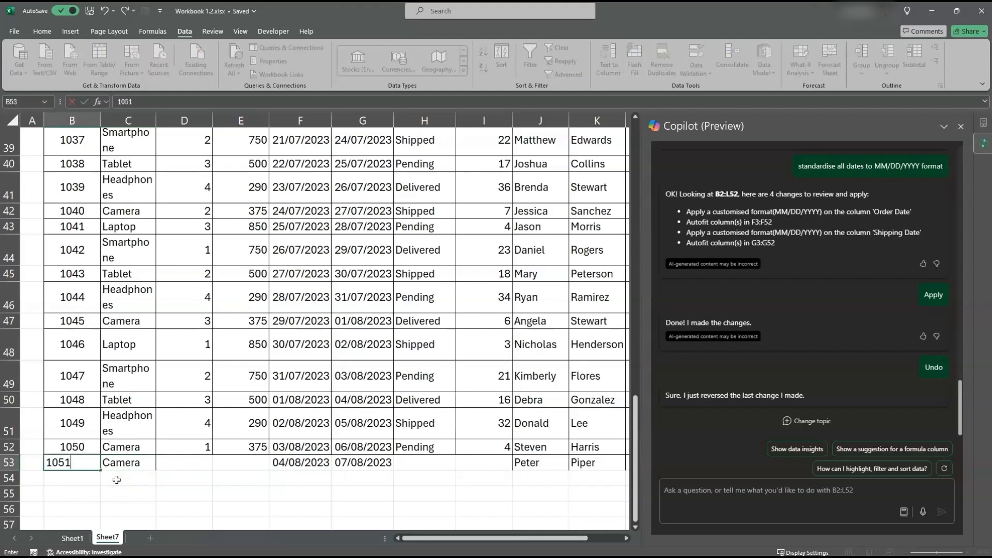
pyautogui.press('Tab')
pyautogui.press('Tab')
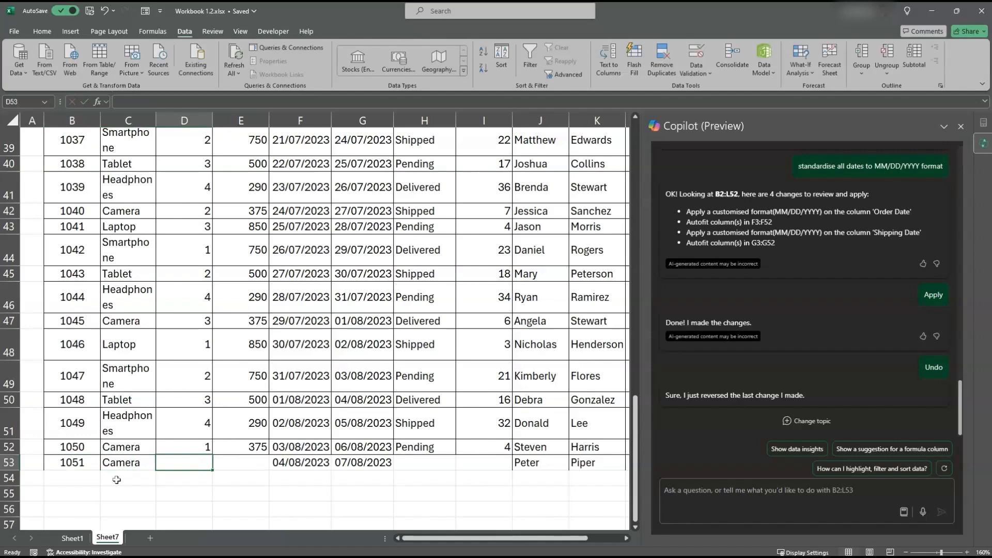
pyautogui.write('4')
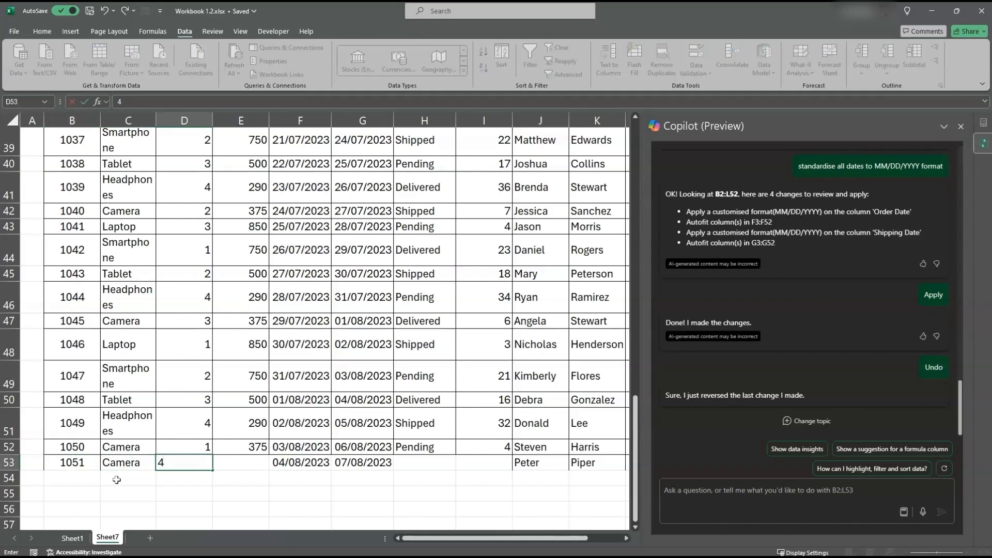
pyautogui.press('Tab')
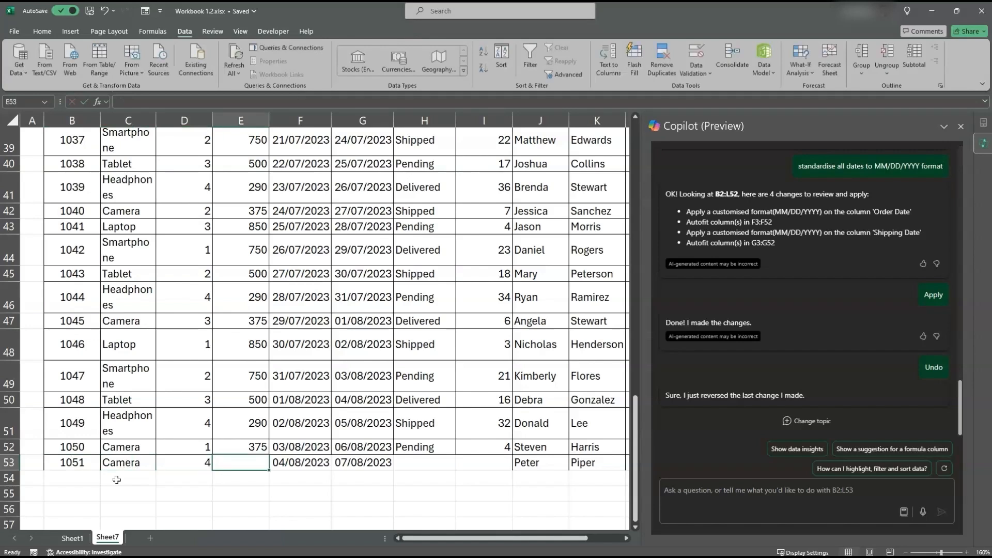
# Enter 0 as the stock on hand in I53 and choose Pending from the existing entries as the status in H53
pyautogui.press('Right')
pyautogui.press('Right')
pyautogui.press('Right')
pyautogui.press('Right')
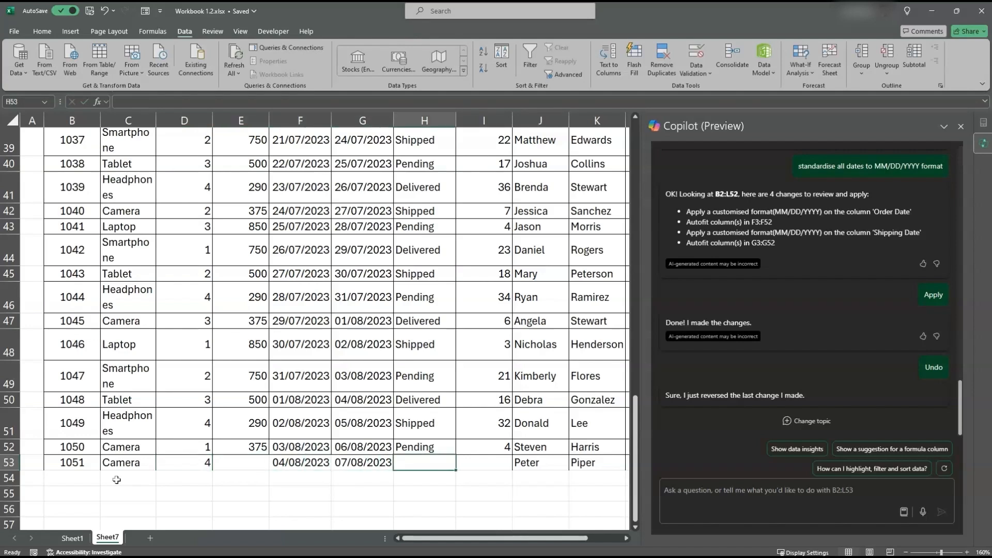
pyautogui.press('Up')
pyautogui.press('Down')
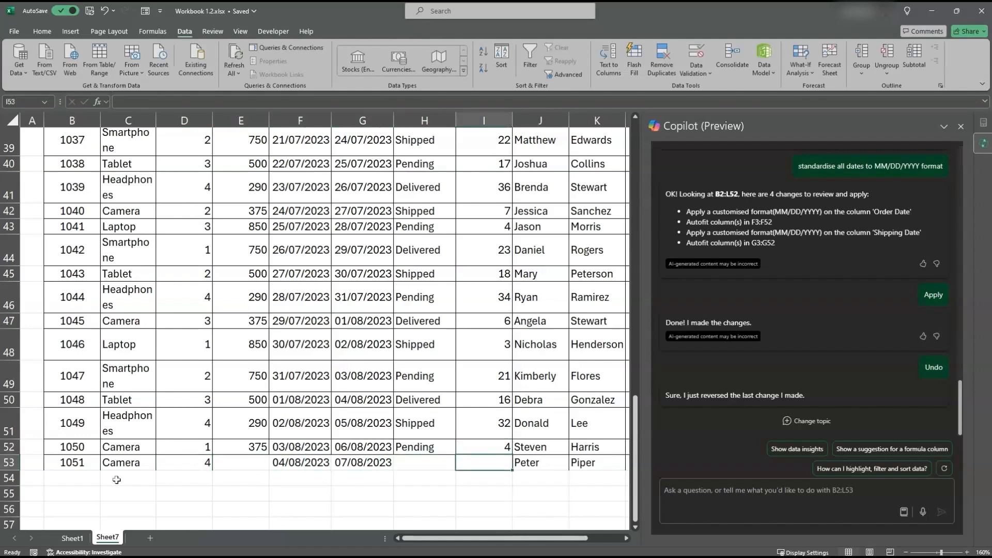
pyautogui.write('0')
pyautogui.press('Left')
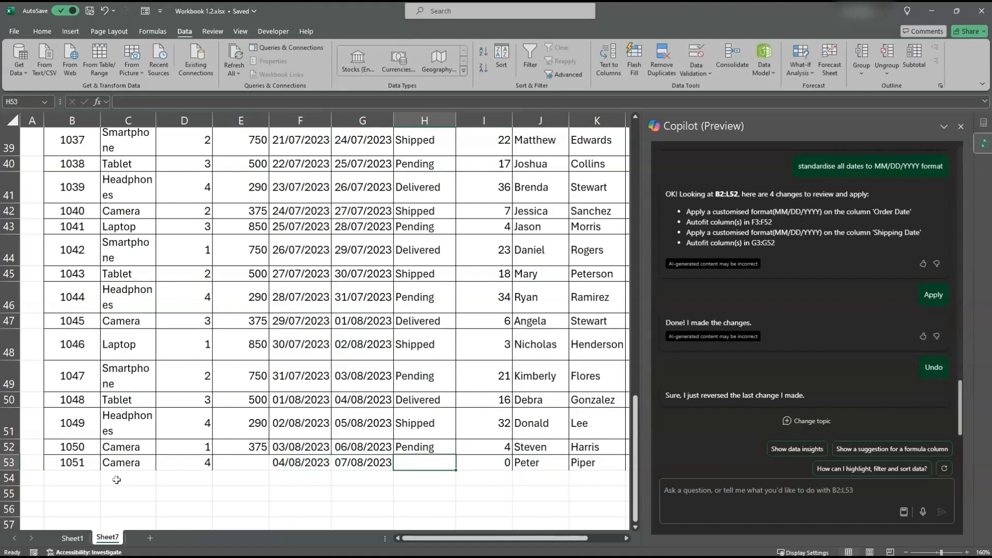
pyautogui.hotkey('alt', 'Down')
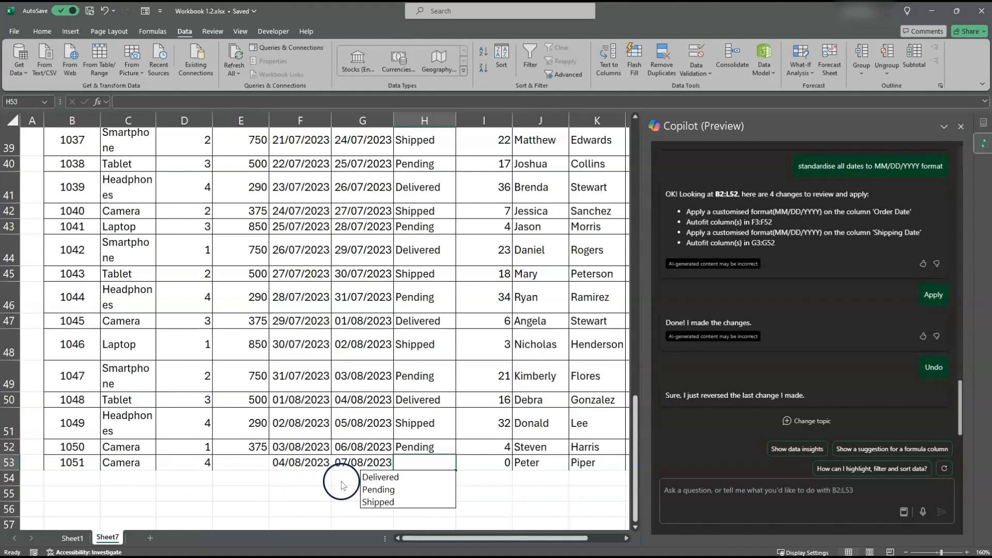
pyautogui.click(385, 494)
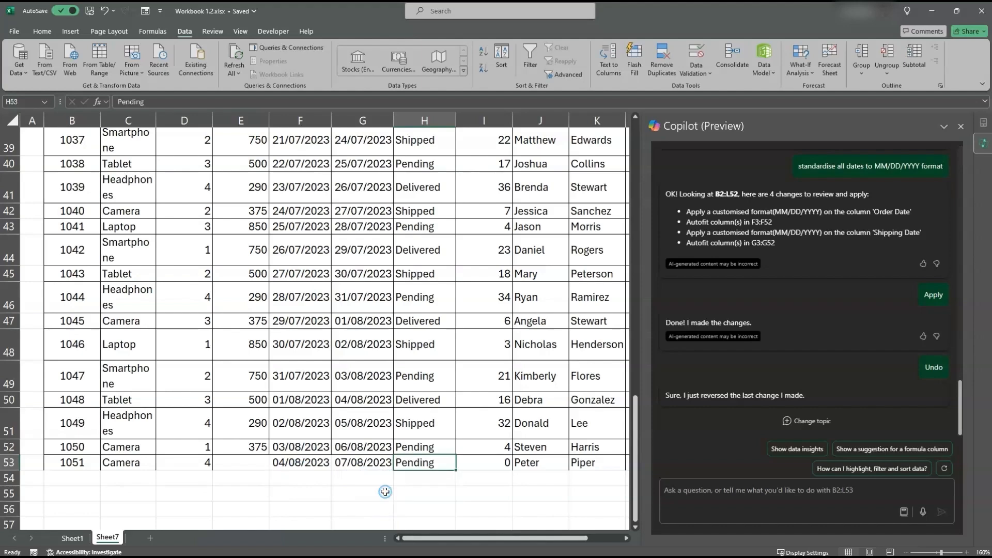
# Enter the sales price 375 in E53 and check the entries across the new row 53
pyautogui.click(257, 464)
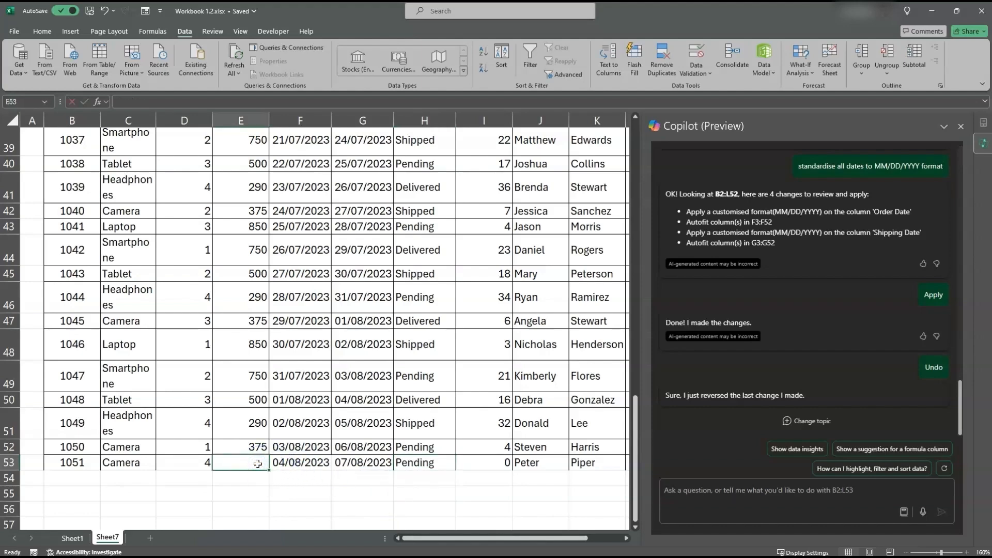
pyautogui.write('375')
pyautogui.press('Tab')
pyautogui.press('Tab')
pyautogui.press('Tab')
pyautogui.press('Tab')
pyautogui.press('Tab')
pyautogui.press('Tab')
pyautogui.press('Tab')
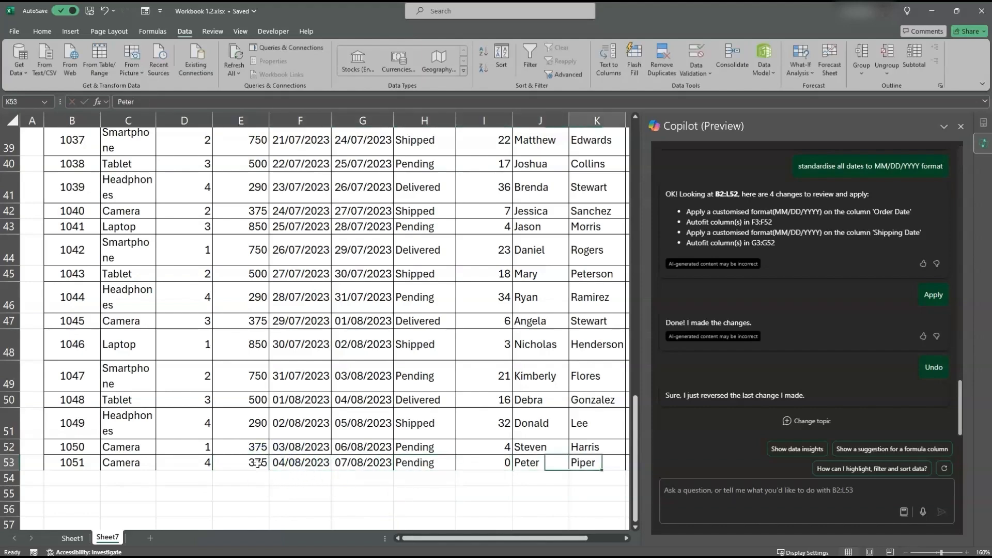
pyautogui.hotkey('shift', 'Tab')
pyautogui.hotkey('shift', 'Tab')
pyautogui.hotkey('shift', 'Tab')
pyautogui.hotkey('shift', 'Tab')
pyautogui.hotkey('shift', 'Tab')
pyautogui.hotkey('shift', 'Tab')
pyautogui.hotkey('shift', 'Tab')
pyautogui.hotkey('shift', 'Tab')
pyautogui.hotkey('shift', 'Tab')
pyautogui.hotkey('shift', 'Tab')
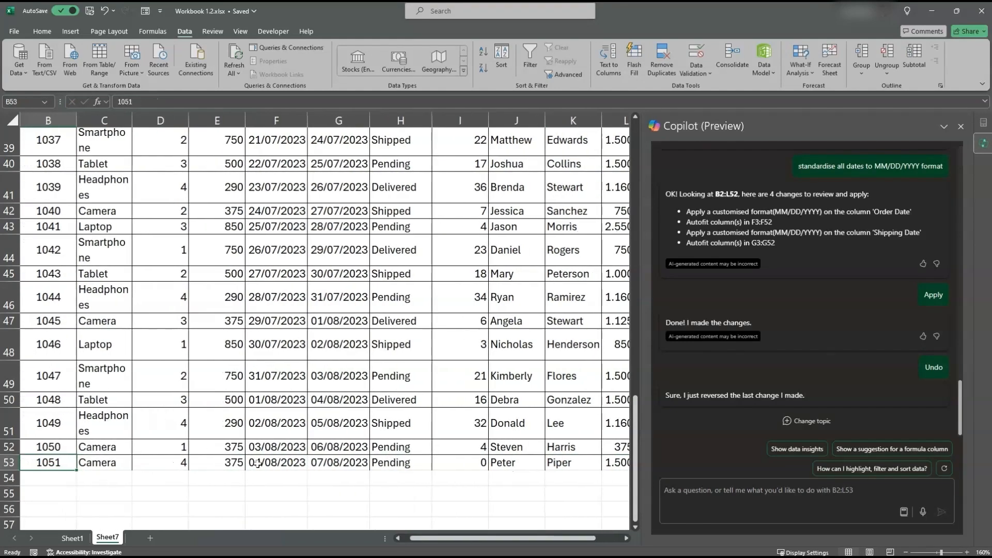
# Ask Copilot to "summarise the sales data per product" for the range B2:L53
pyautogui.click(799, 490)
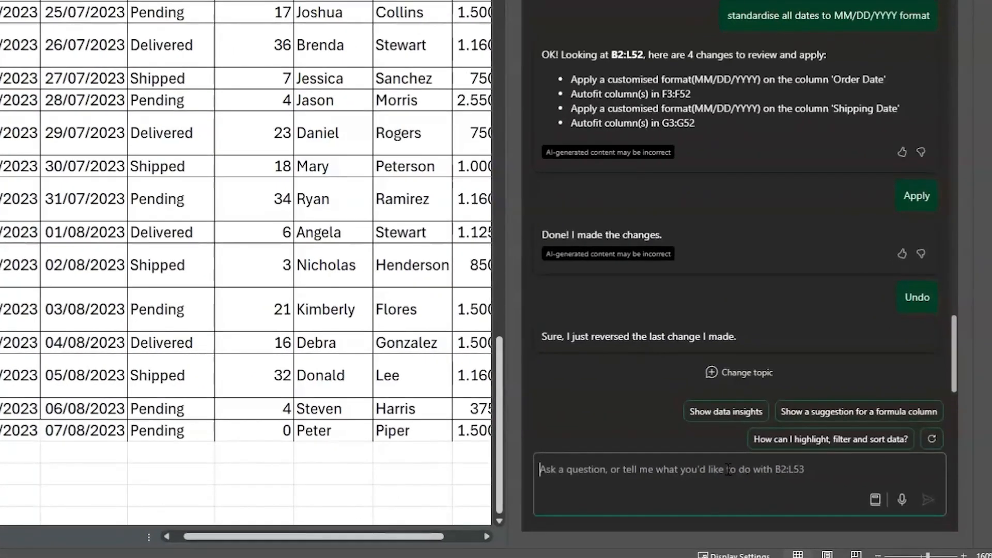
pyautogui.write('s')
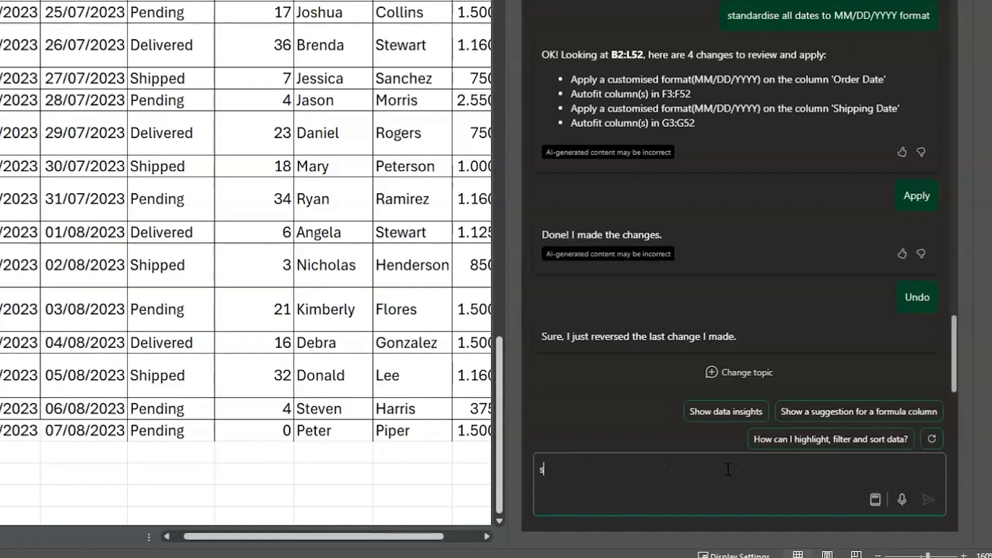
pyautogui.write('ummarise the s')
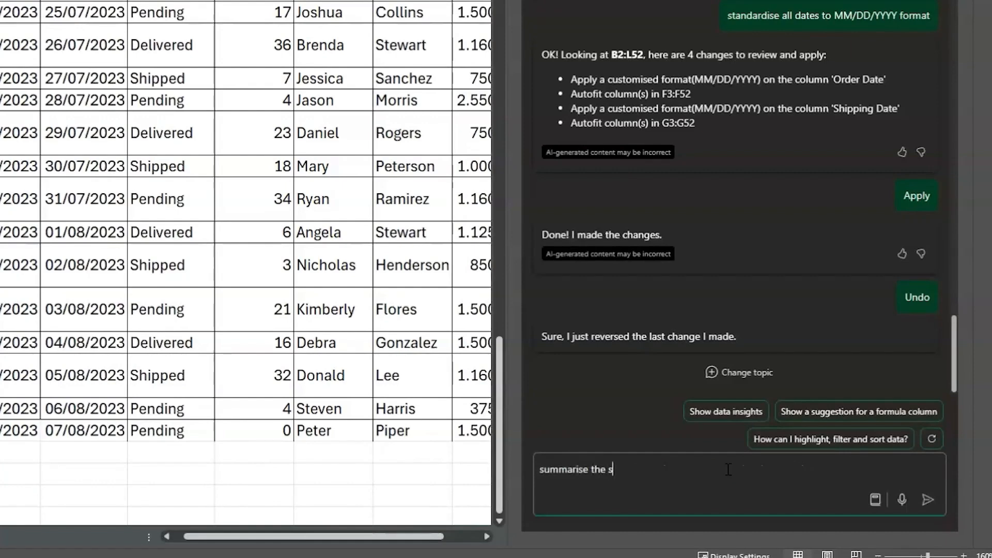
pyautogui.write('ales data per product')
pyautogui.press('Return')
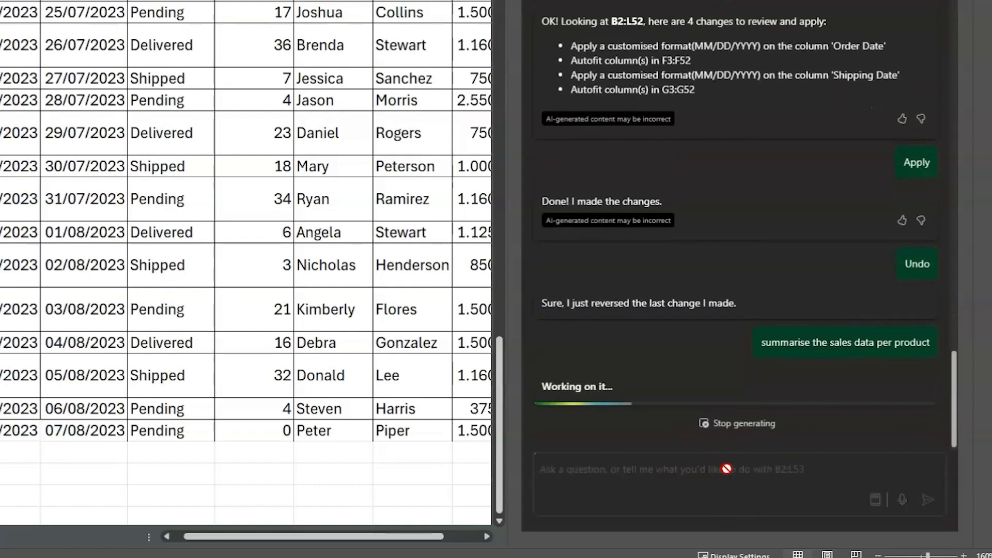
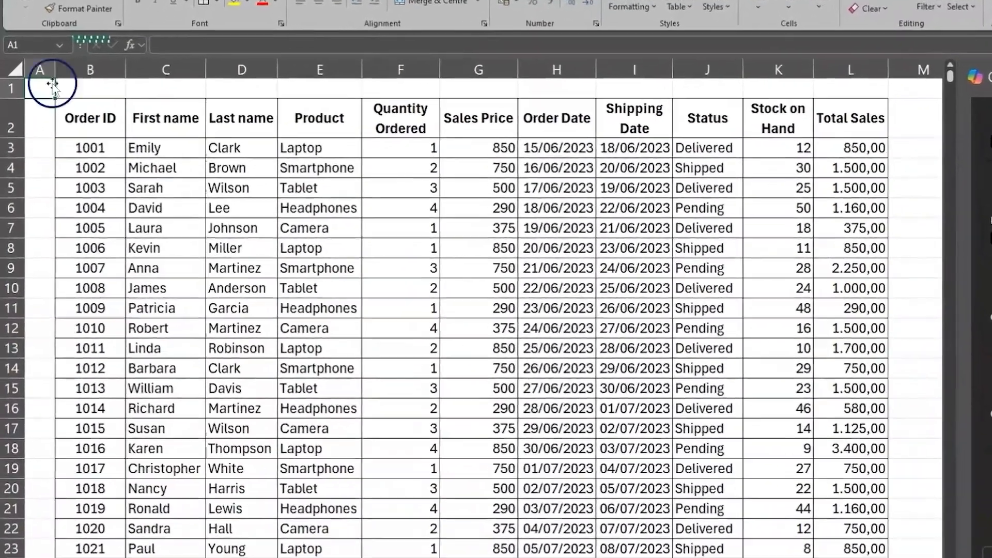
# Examine the order table's columns from Order ID through Total Sales, including the product, order and shipping dates, status, stock on hand and sales price
pyautogui.click(60, 123)
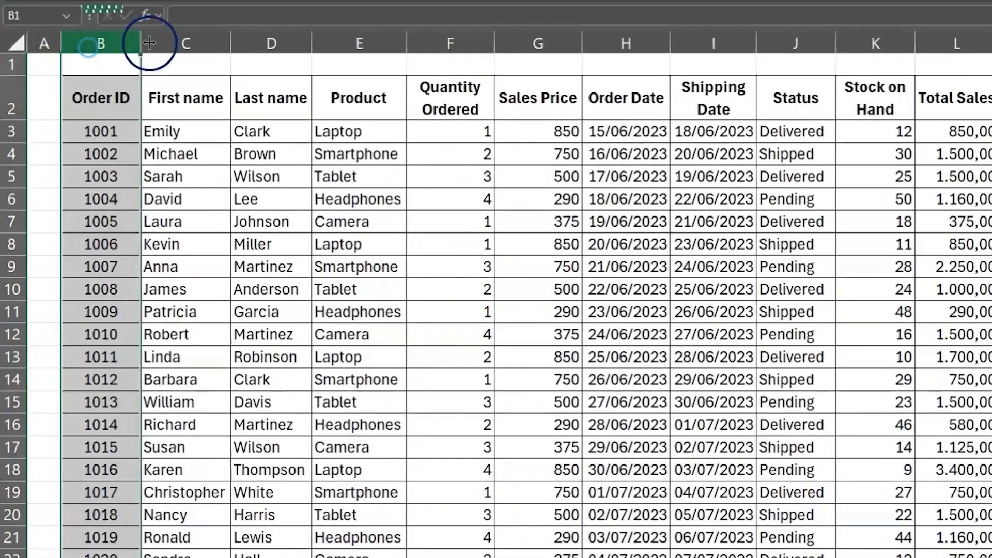
pyautogui.click(158, 42)
pyautogui.click(256, 52)
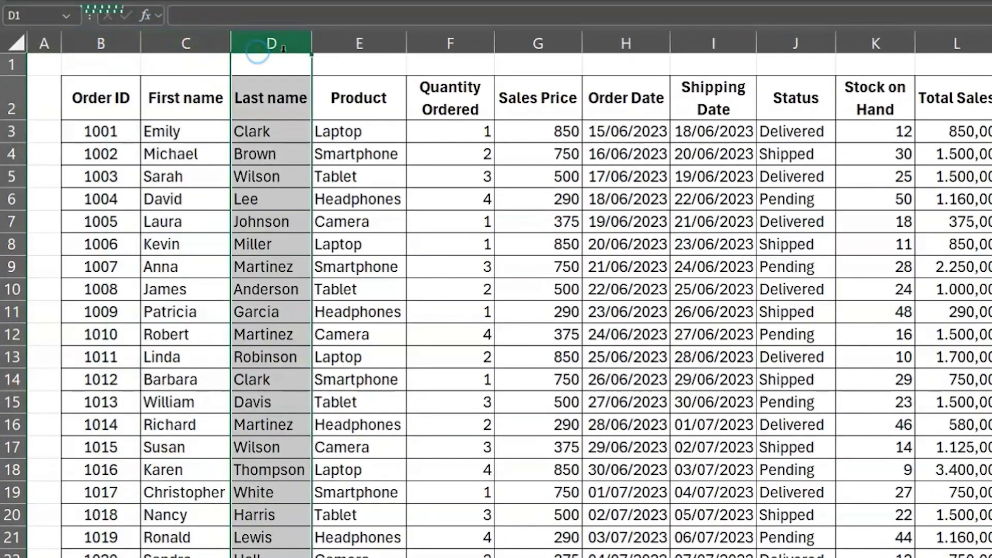
pyautogui.click(360, 43)
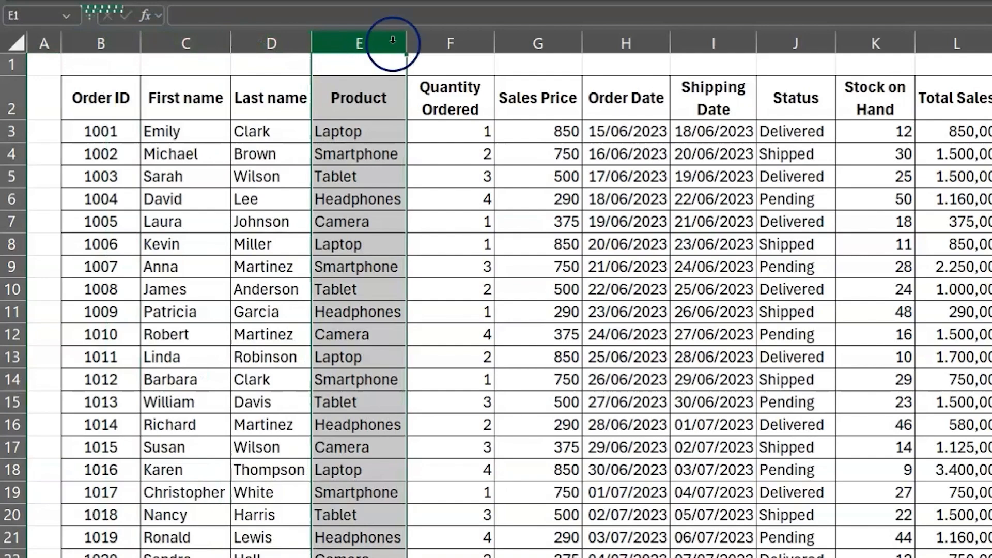
pyautogui.click(632, 46)
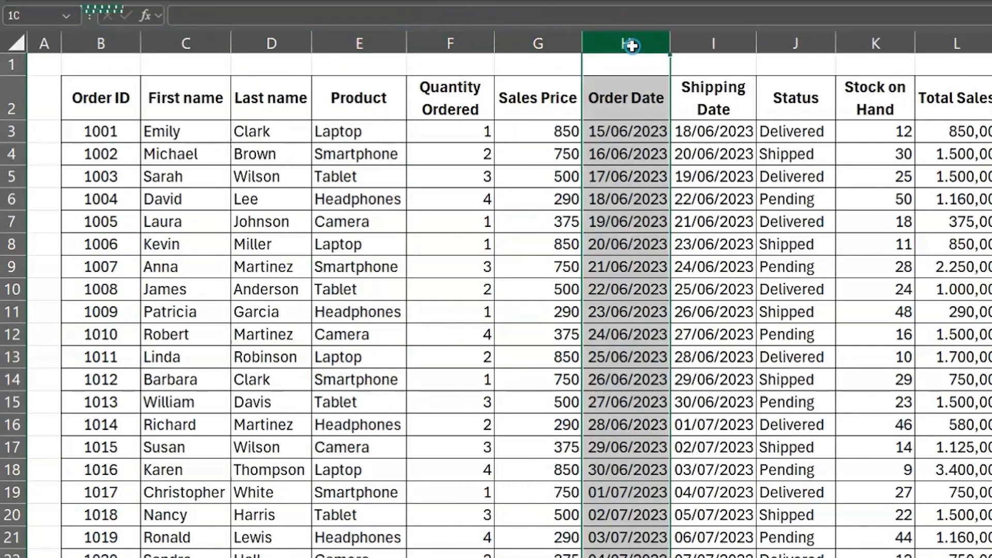
pyautogui.click(697, 43)
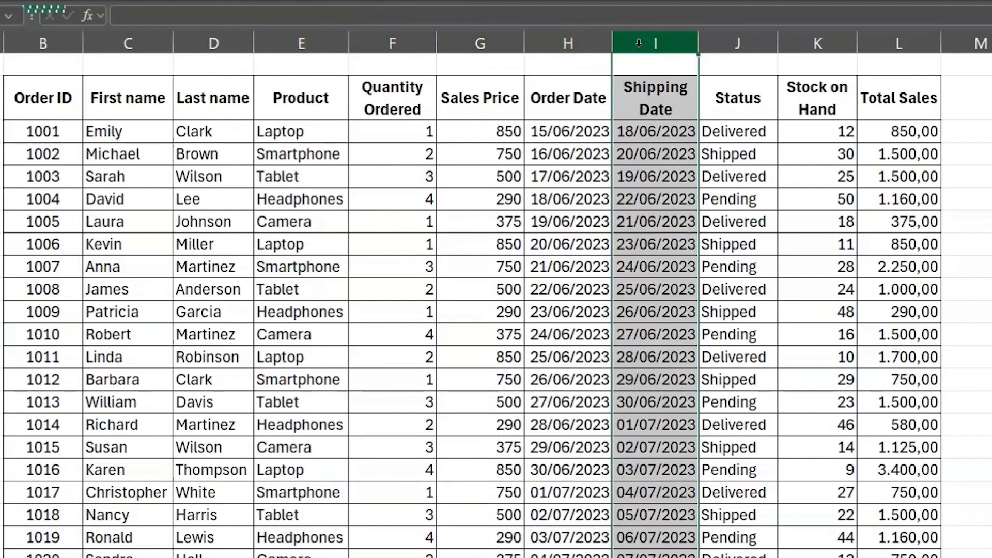
pyautogui.click(568, 132)
pyautogui.hotkey('shift', 'Right')
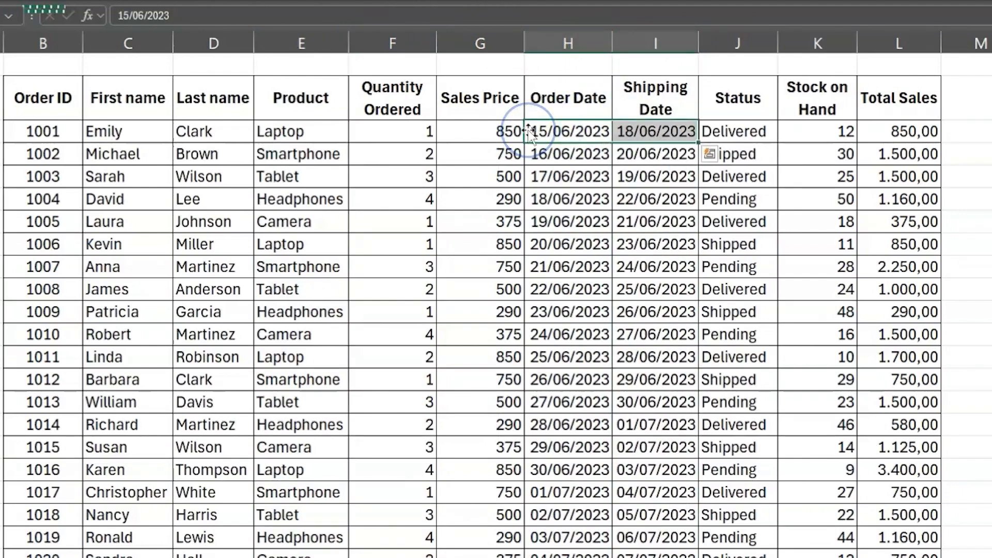
pyautogui.click(755, 39)
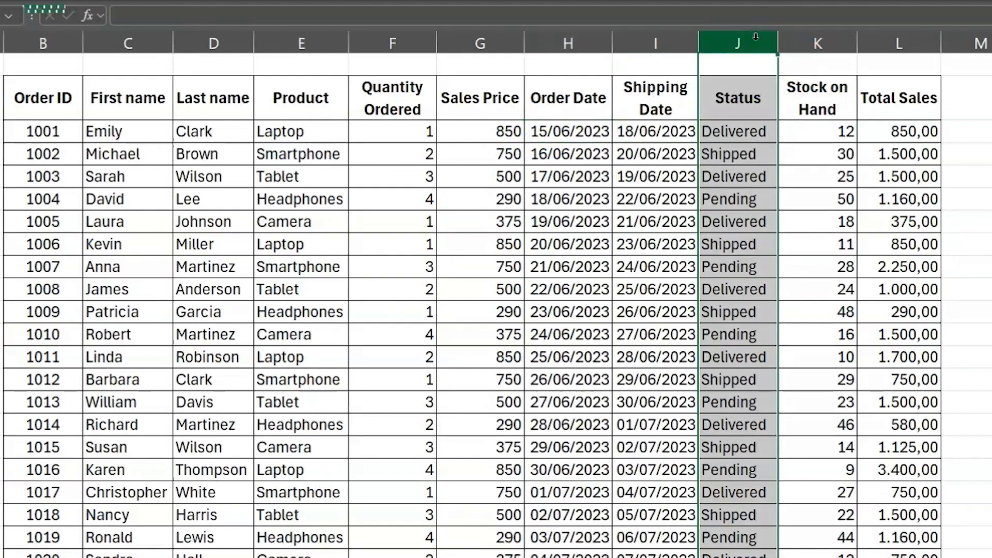
pyautogui.click(796, 40)
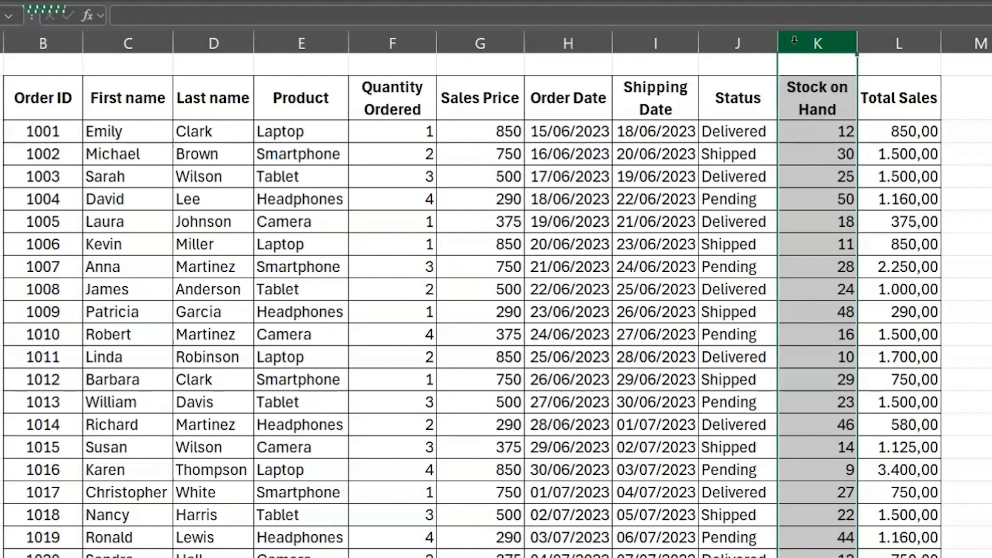
pyautogui.keyDown('ctrl'); pyautogui.click(557, 45); pyautogui.keyUp('ctrl')
pyautogui.click(472, 45)
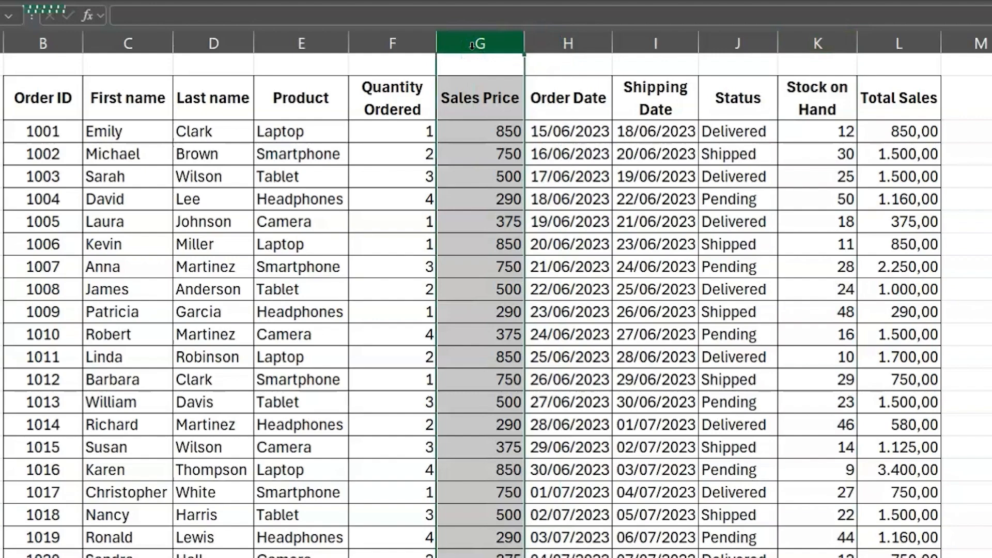
pyautogui.click(911, 46)
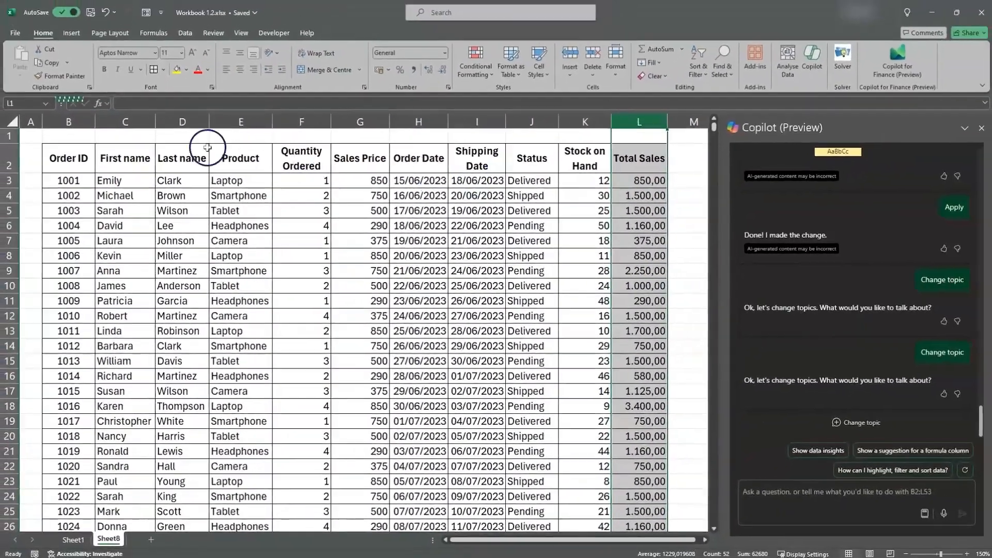
pyautogui.click(81, 159)
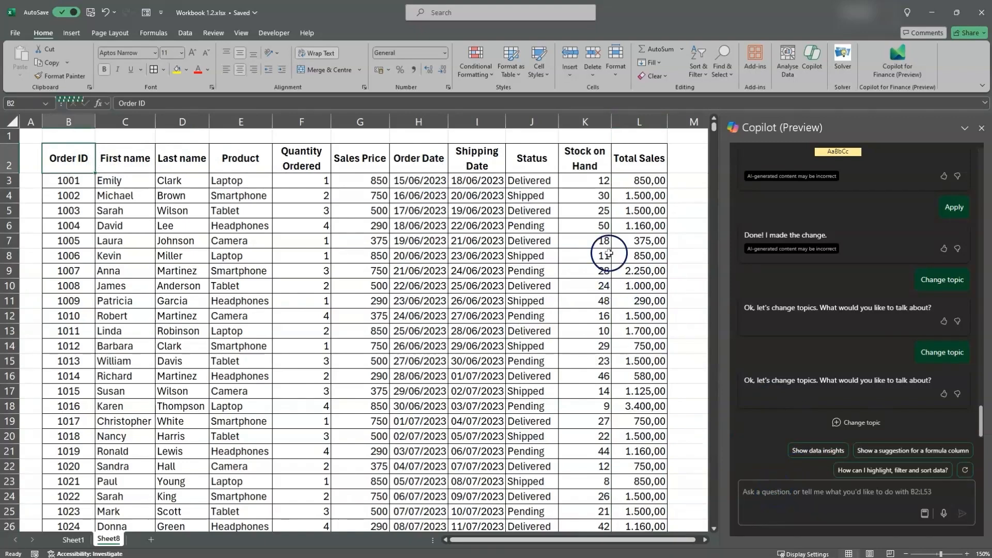
pyautogui.click(583, 123)
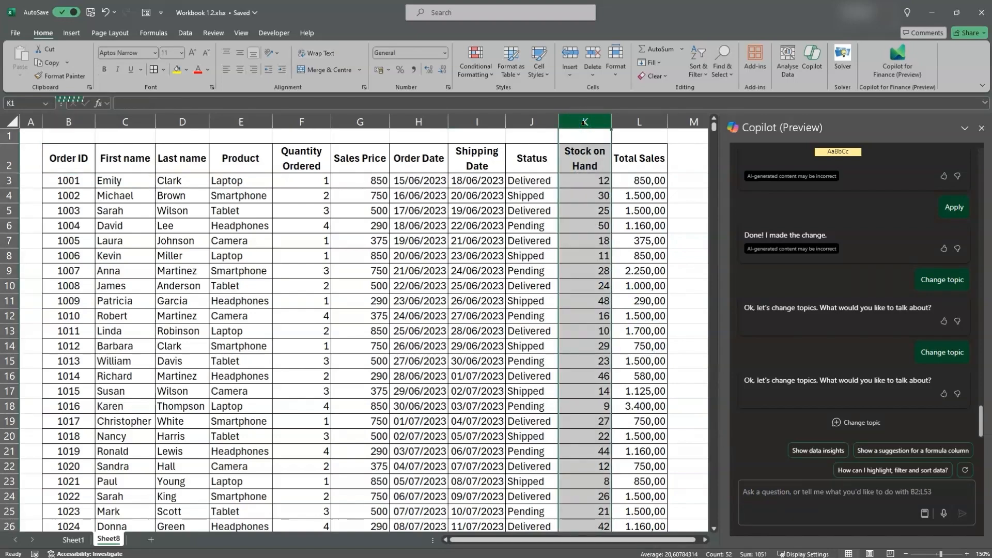
pyautogui.keyDown('ctrl'); pyautogui.click(468, 112); pyautogui.keyUp('ctrl')
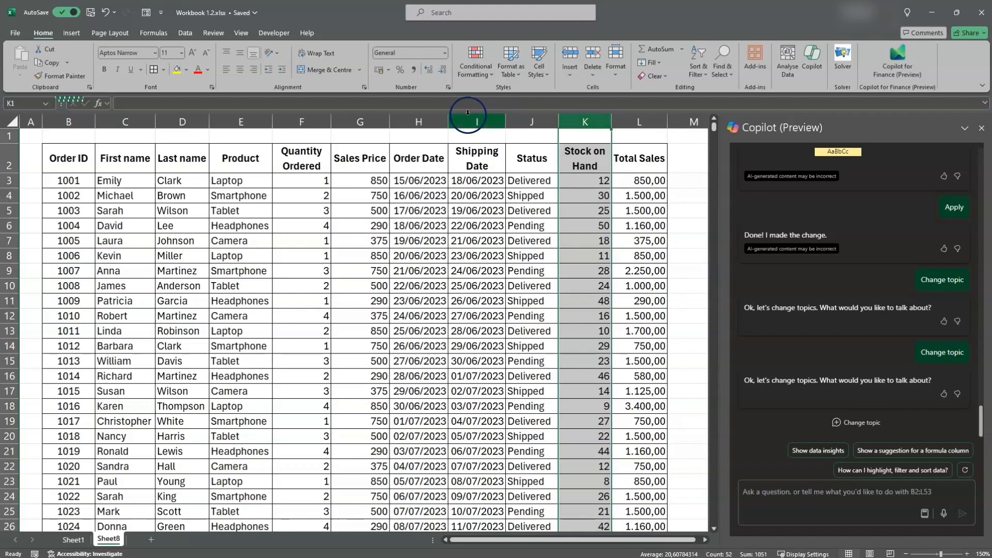
# Ask Copilot to "sort the product list in alphabetical order" and apply the suggested sort to the table B2:L53
pyautogui.keyDown('ctrl'); pyautogui.click(241, 122); pyautogui.keyUp('ctrl')
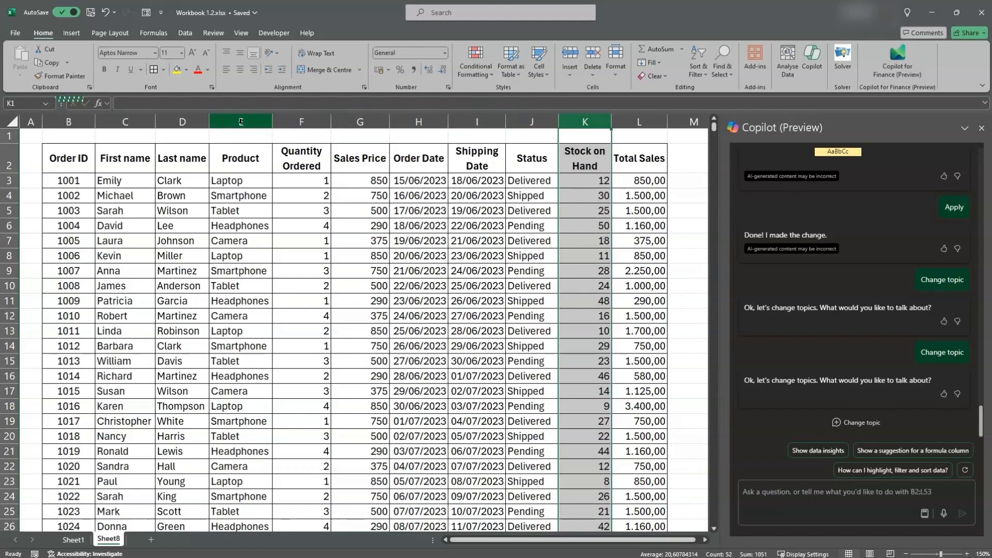
pyautogui.click(240, 122)
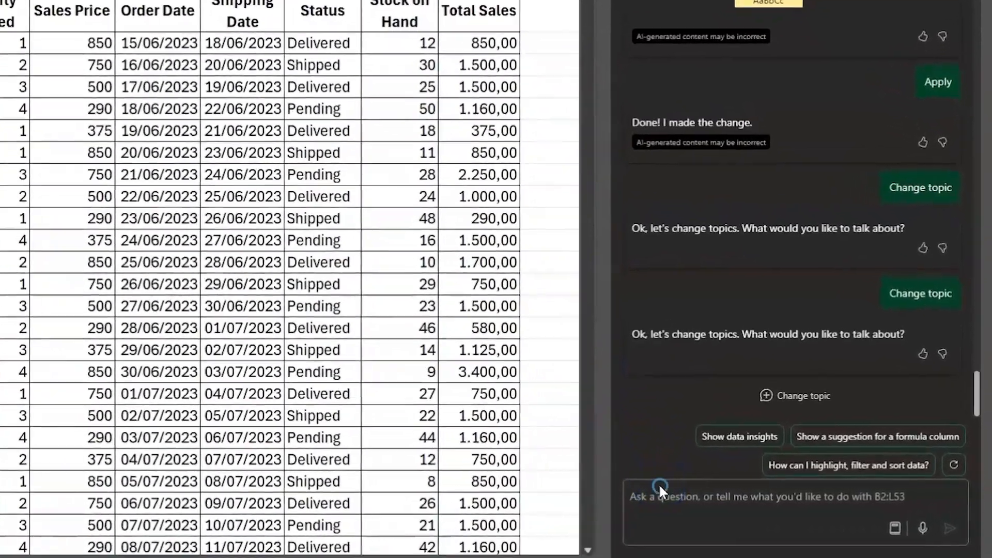
pyautogui.click(660, 486)
pyautogui.write('sort the prod')
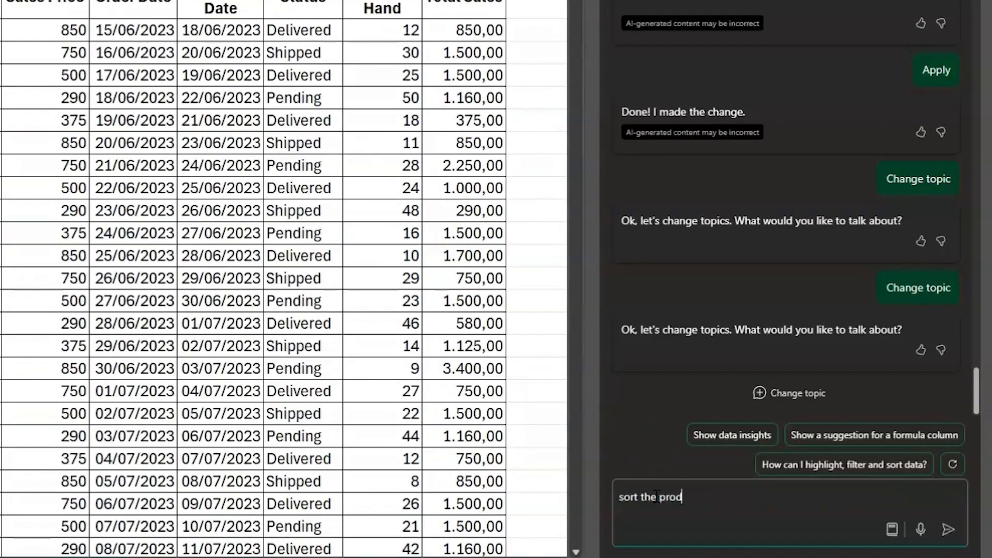
pyautogui.write('uct list in alphabetical or')
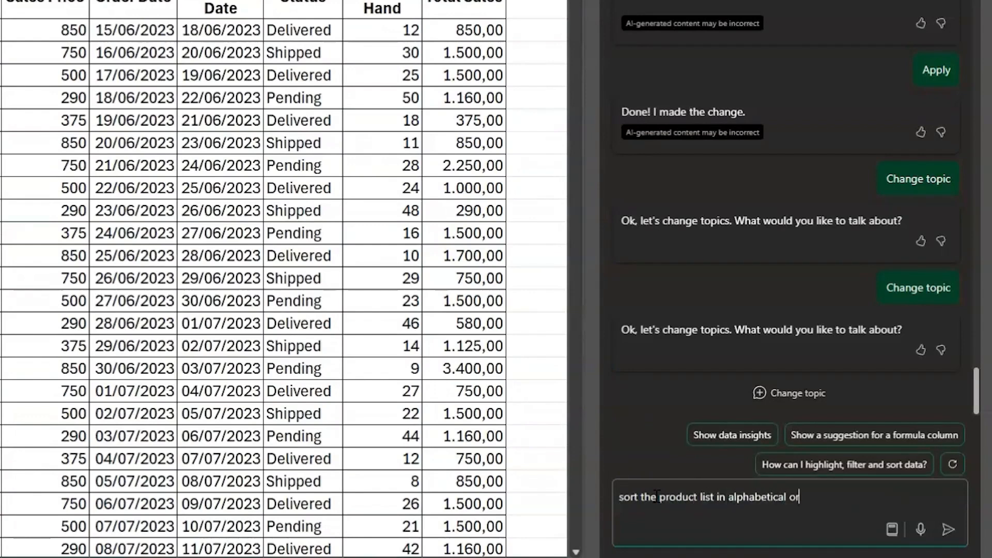
pyautogui.write('der')
pyautogui.press('Return')
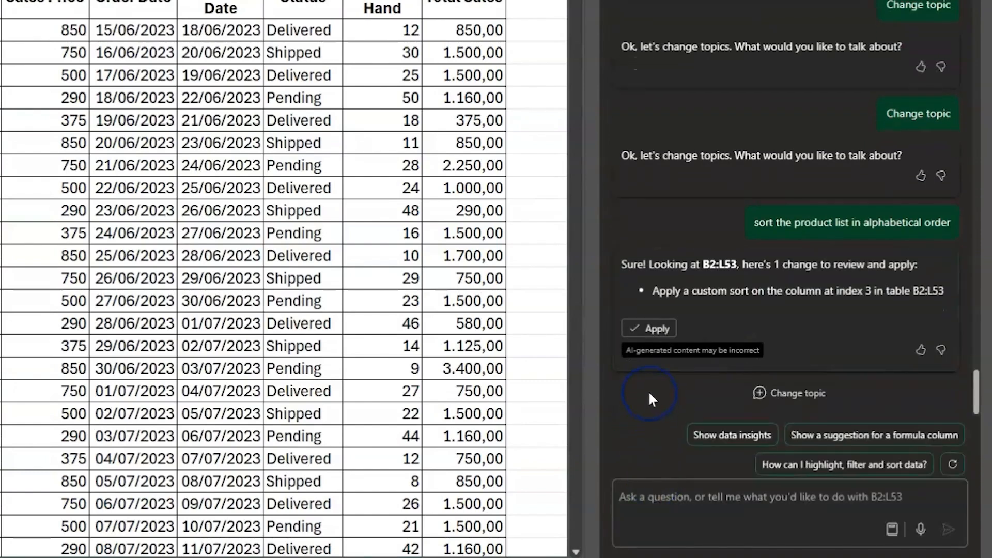
pyautogui.click(650, 330)
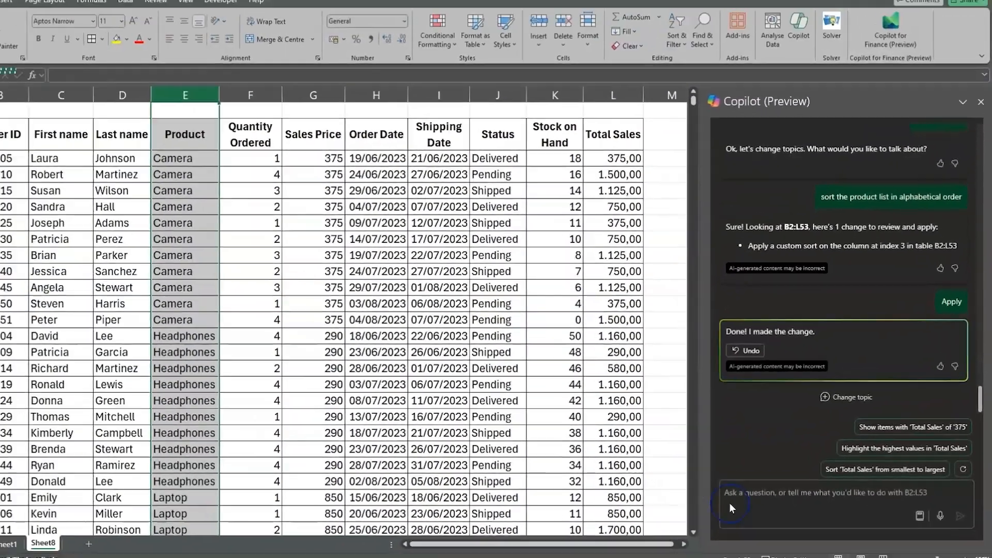
# Ask Copilot to "apply conditional formatting to the stock on hand column where the value is greater than 20" and apply the suggested green-fill rule
pyautogui.click(730, 503)
pyautogui.write('apply')
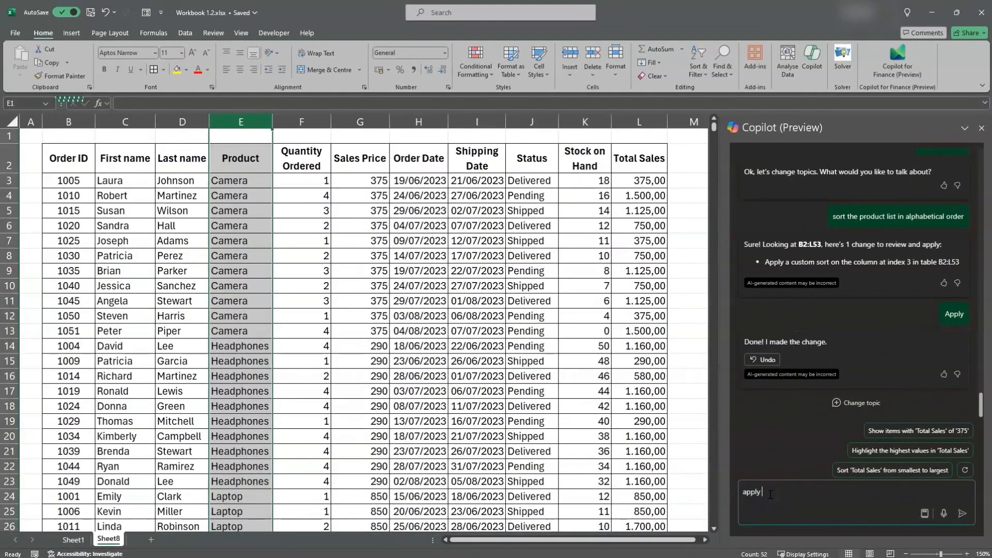
pyautogui.write(' conditional formatting to the st')
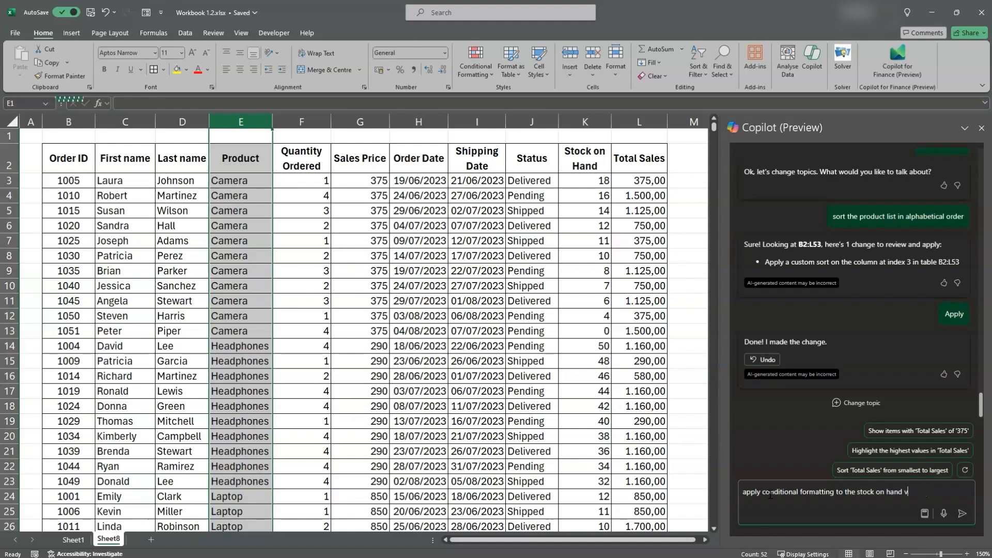
pyautogui.write('ock on hand column where the value i')
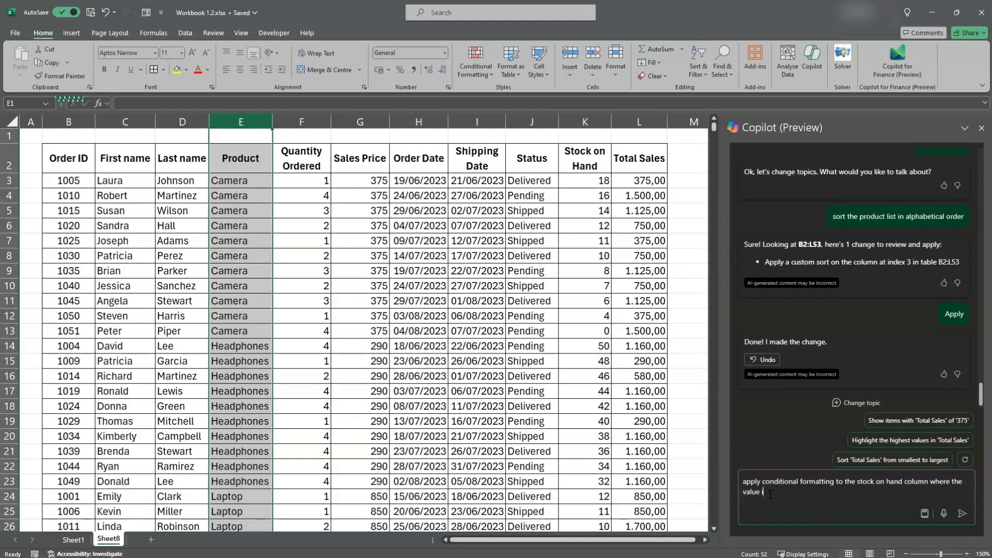
pyautogui.write('s greater than 20')
pyautogui.press('Return')
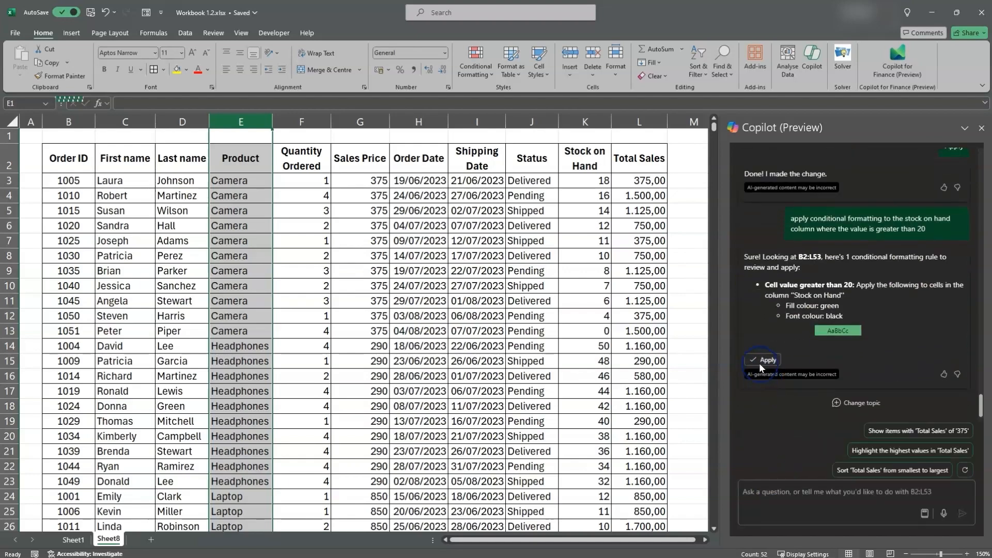
pyautogui.click(761, 362)
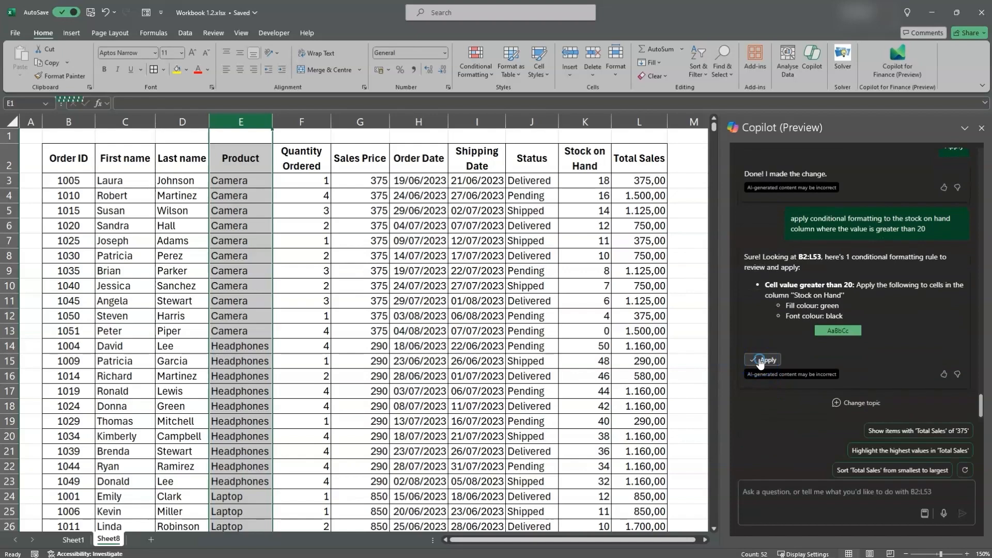
# Ask Copilot to "highlight cells in red where the stock on hand column is less than 10" and apply the suggested rule
pyautogui.click(765, 490)
pyautogui.write('highlig')
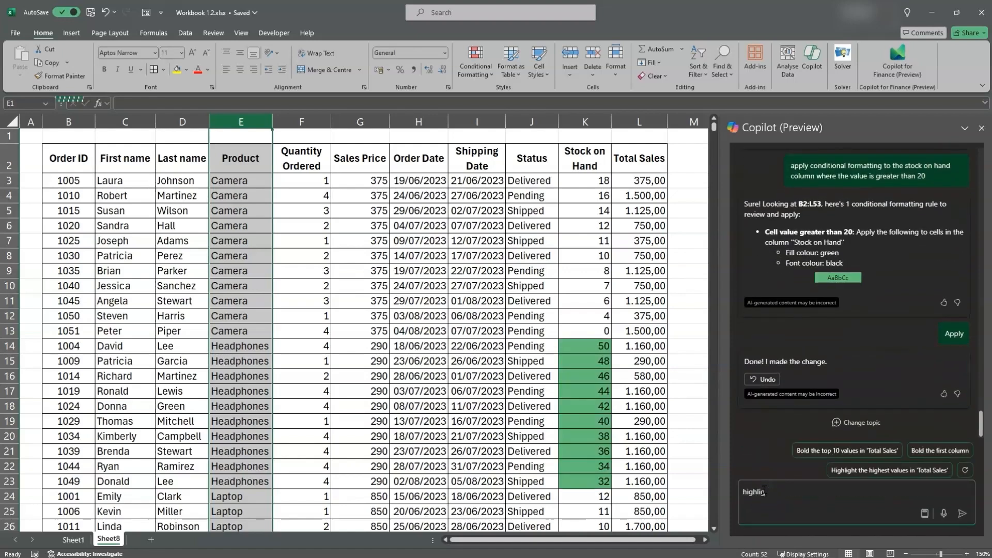
pyautogui.write('ht cells in red where the stock on hand column is less than 10')
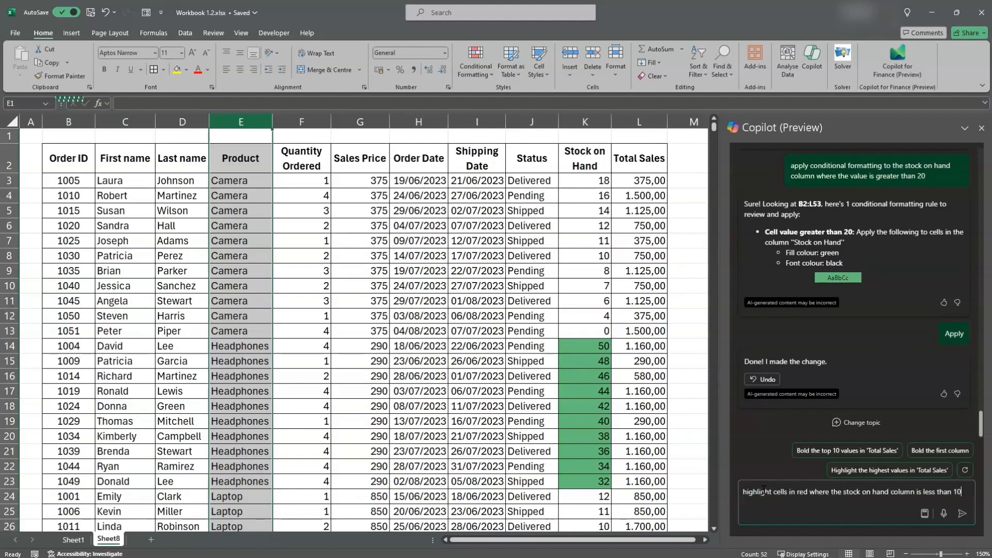
pyautogui.press('Return')
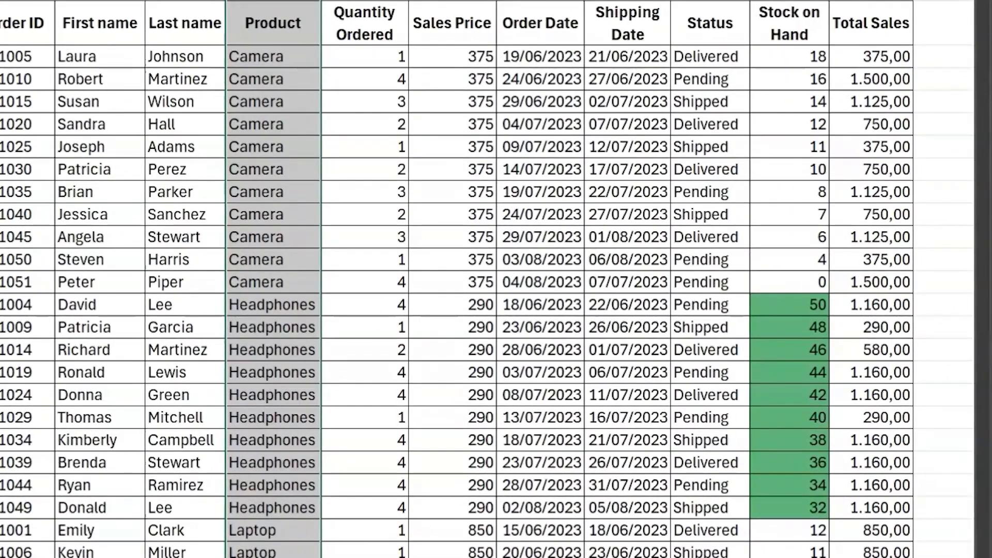
# Examine the remaining stock on hand for Tablet and Smartphone by checking each product's last order, in rows 53 and 43
pyautogui.scroll(-6, 723, 483)
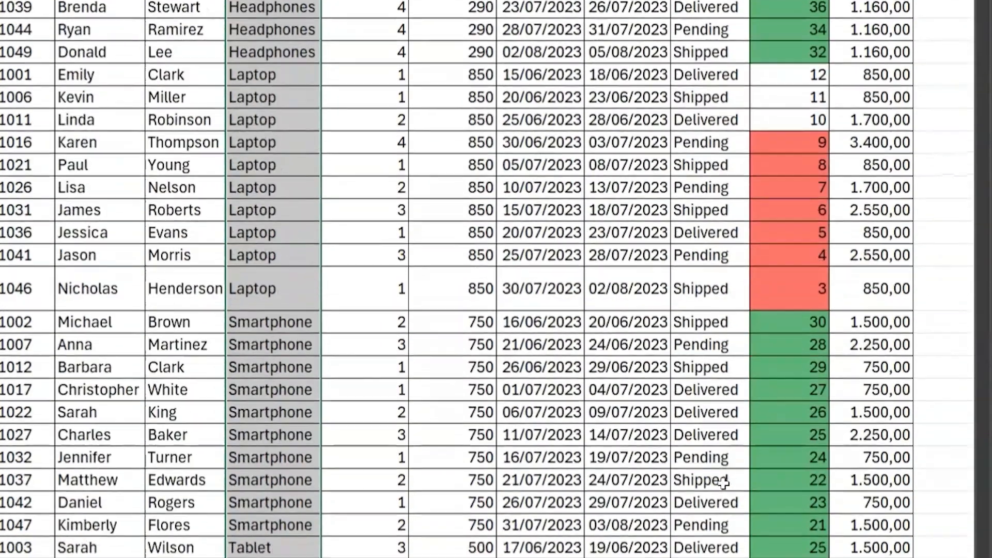
pyautogui.scroll(-5, 722, 484)
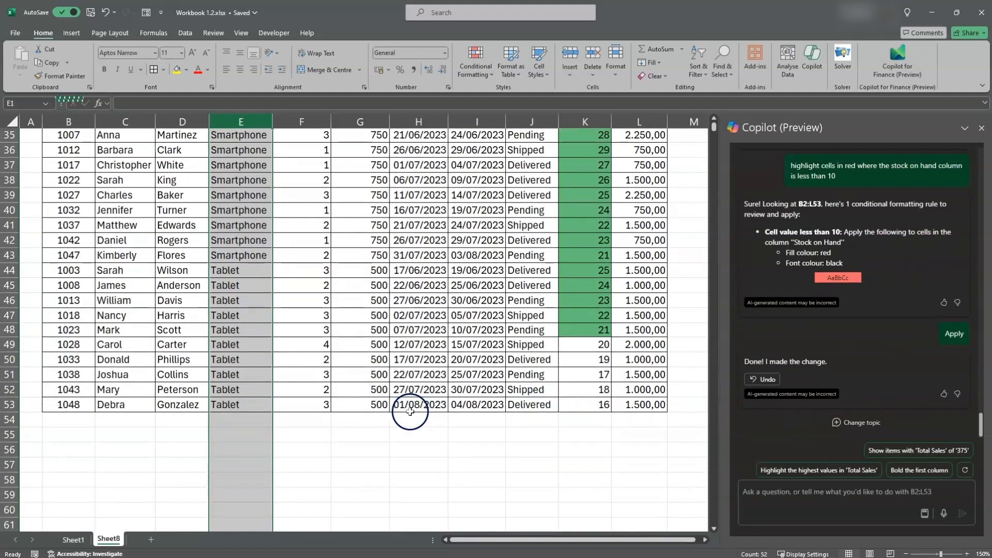
pyautogui.moveTo(409, 405); pyautogui.dragTo(573, 398)
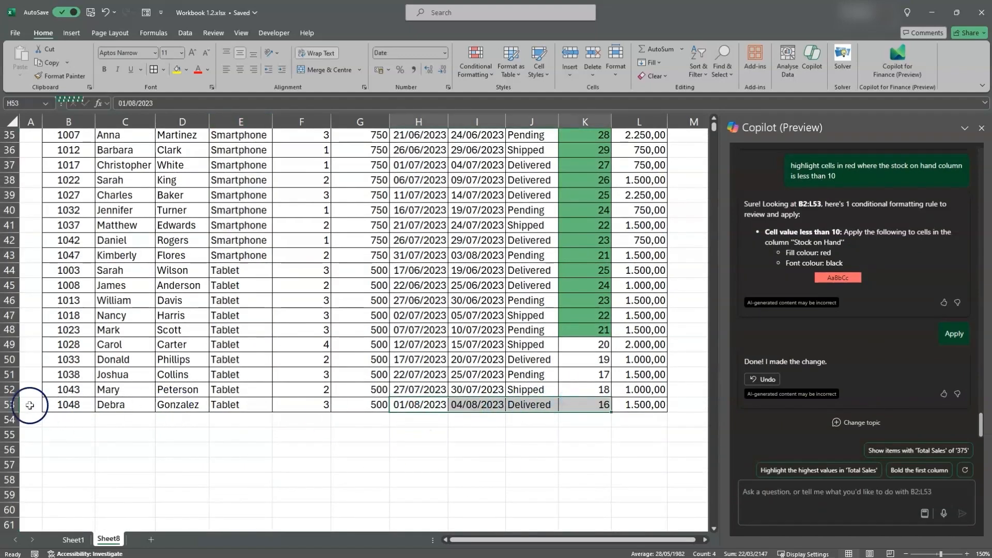
pyautogui.click(9, 403)
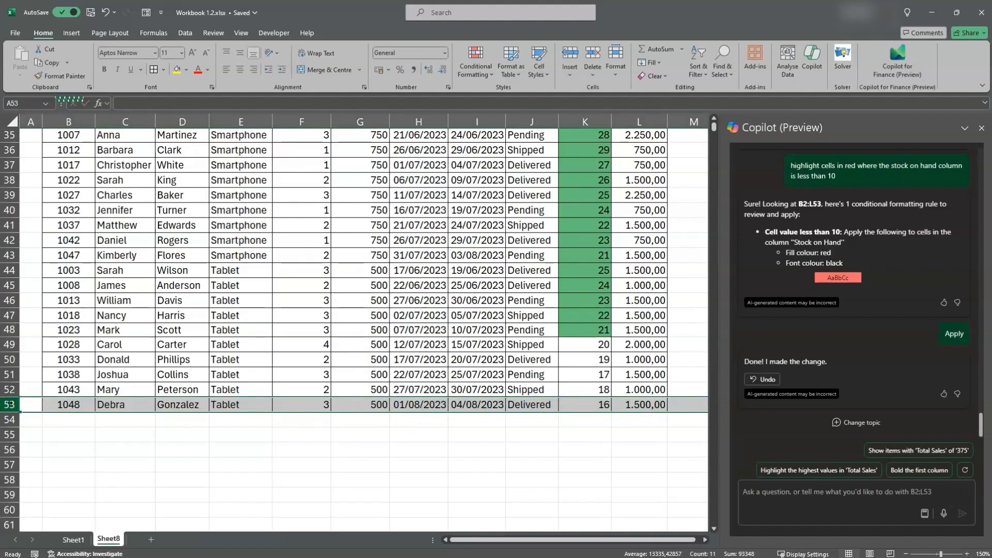
pyautogui.scroll(3, 103, 393)
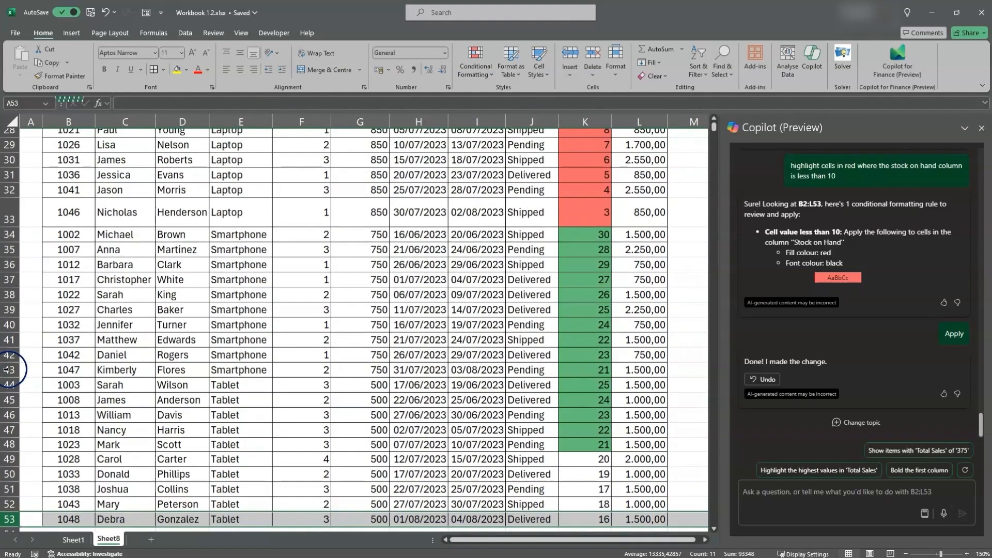
pyautogui.click(6, 370)
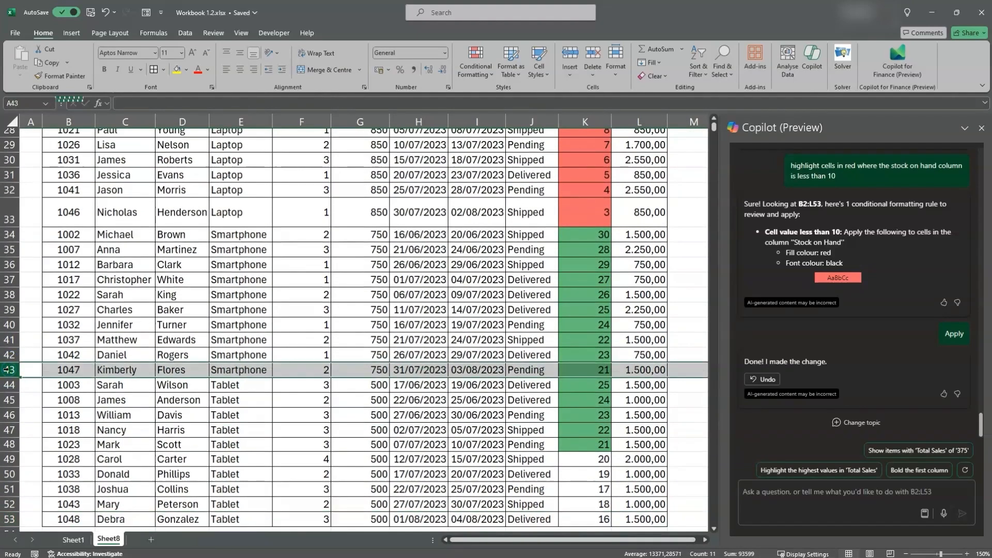
pyautogui.click(586, 373)
# Examine the remaining stock on hand for Headphones, Laptop and Camera by checking each product's last order, in rows 23, 33 and 13
pyautogui.scroll(5, 354, 311)
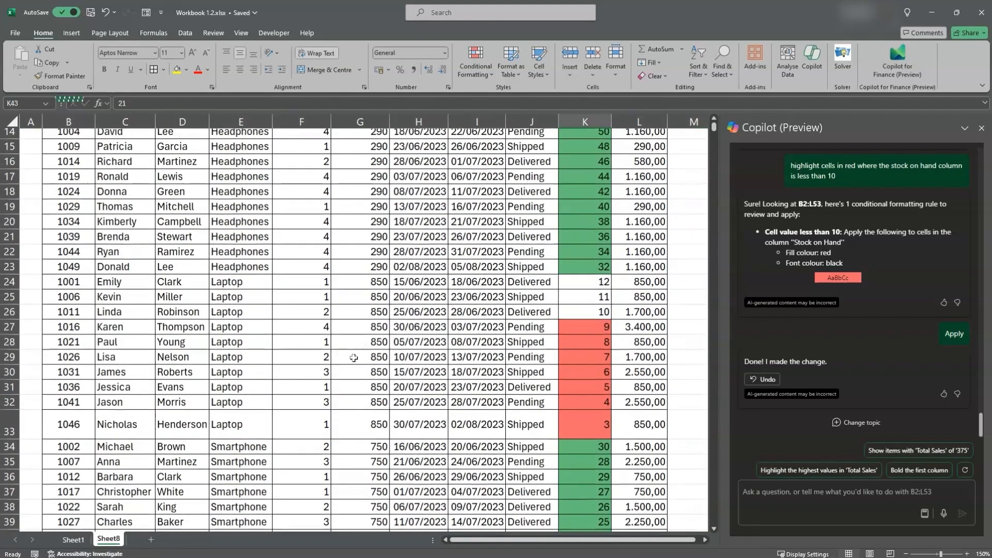
pyautogui.click(10, 267)
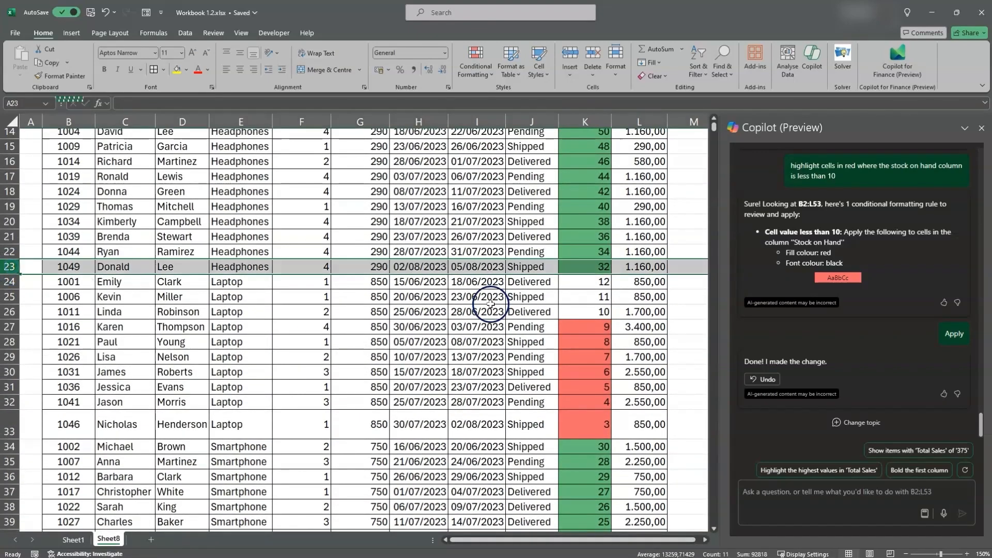
pyautogui.click(596, 265)
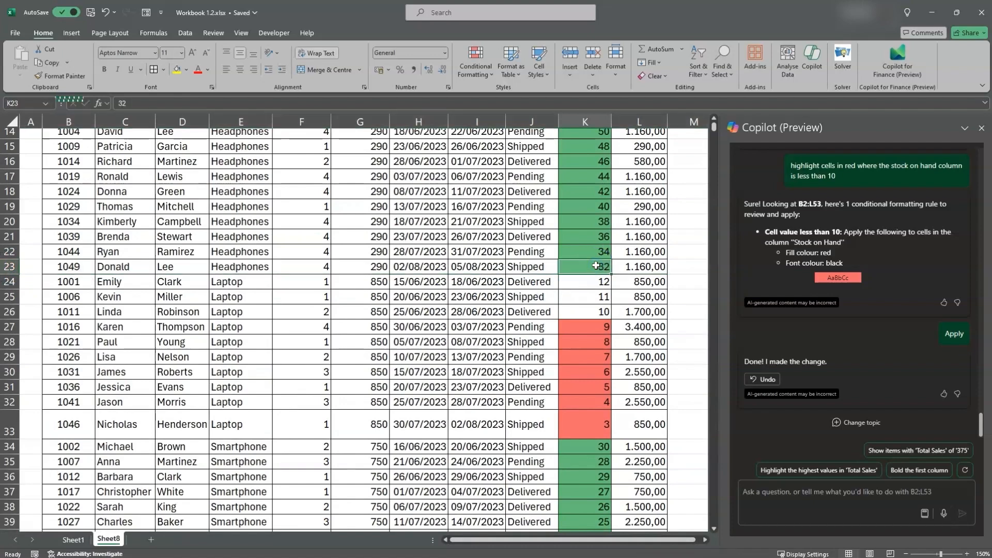
pyautogui.click(10, 424)
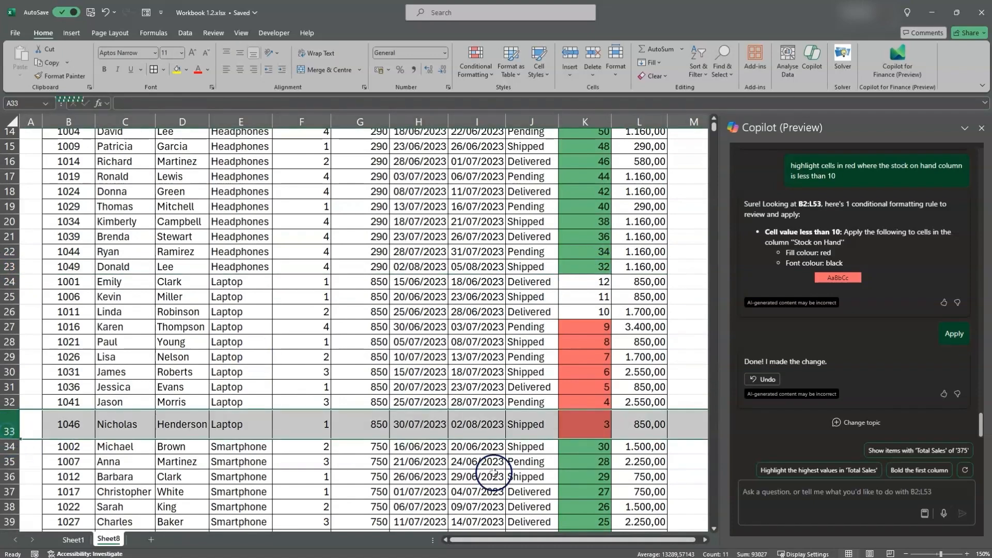
pyautogui.click(581, 424)
pyautogui.scroll(5, 406, 375)
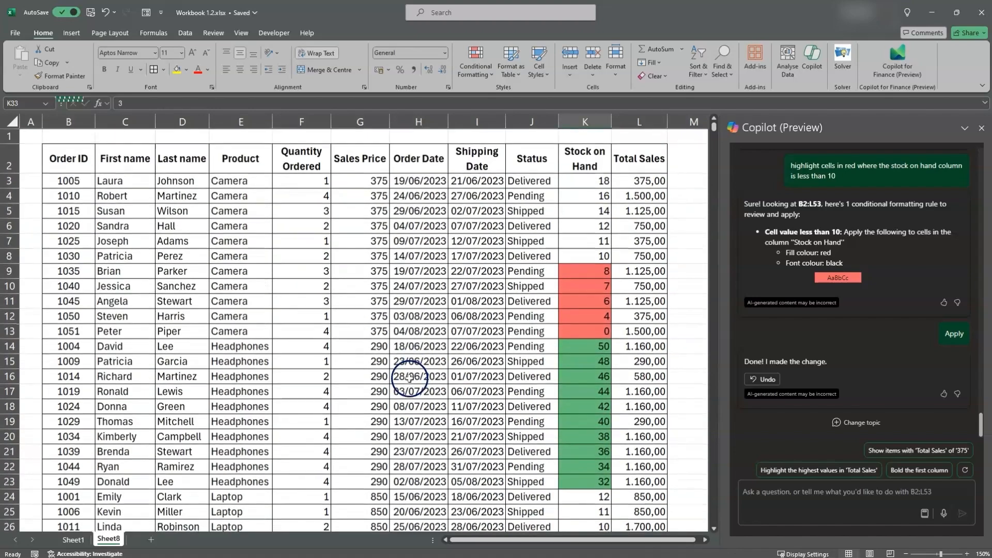
pyautogui.click(10, 331)
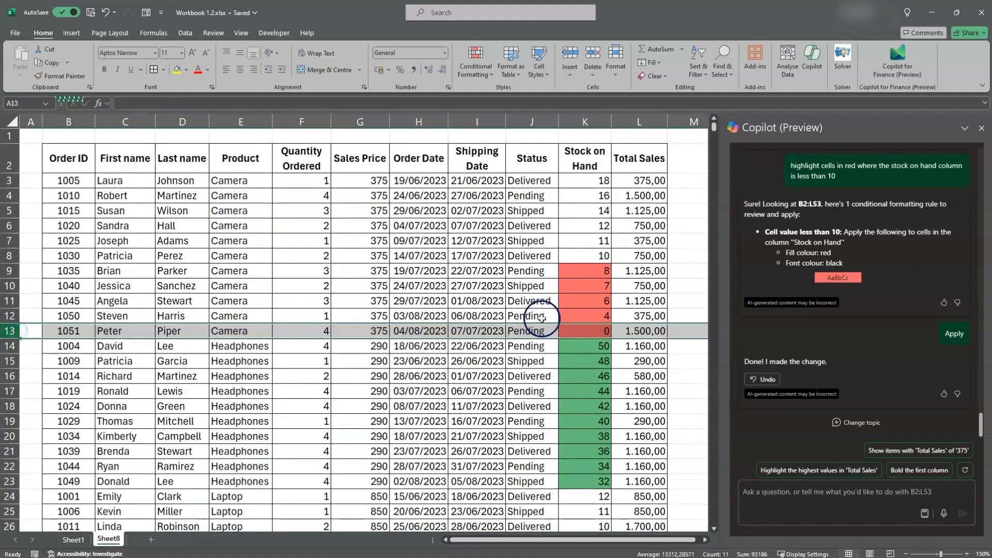
pyautogui.click(581, 331)
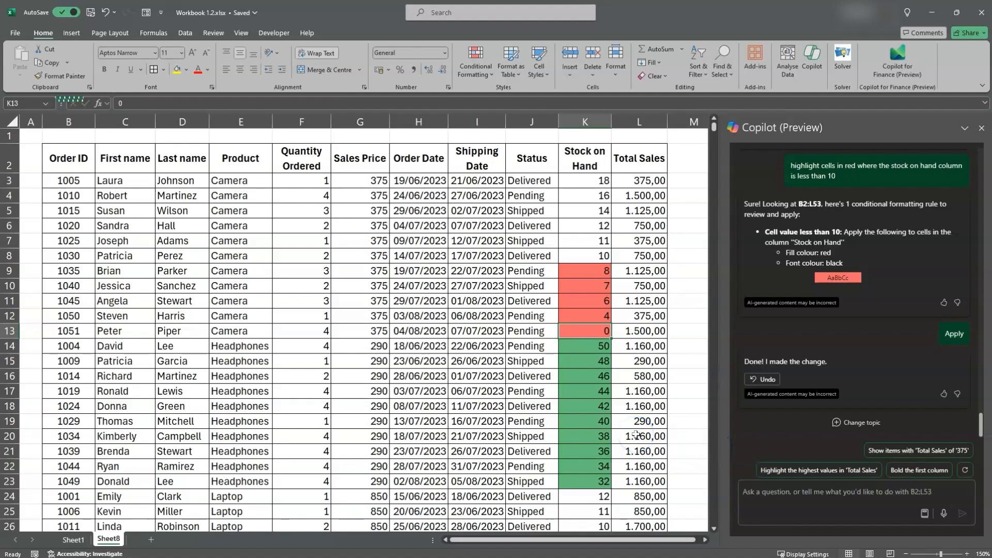
# Ask Copilot to "use conditional formatting to status column blue for delivered yellow for shipped and orange for pending"
pyautogui.click(752, 493)
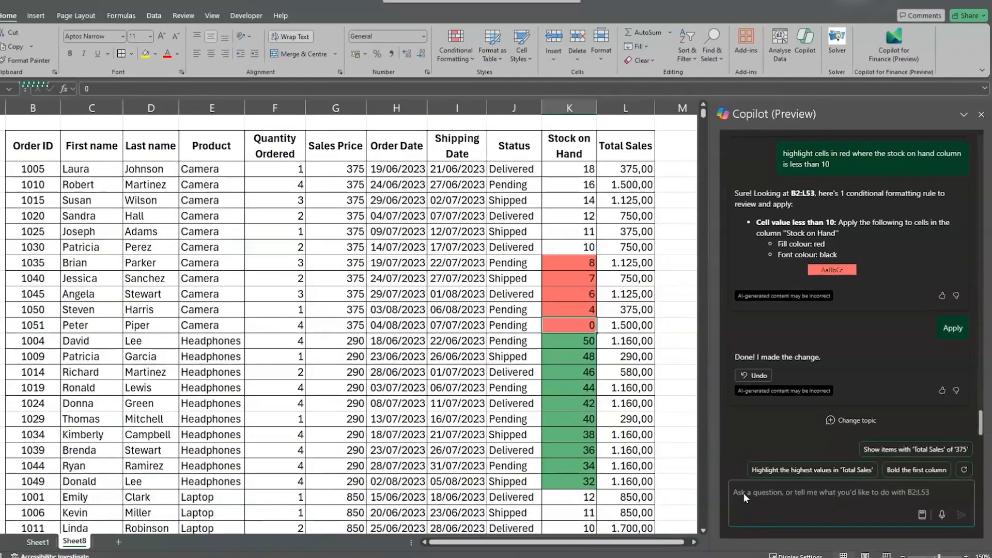
pyautogui.write('use condit')
pyautogui.write('ional format')
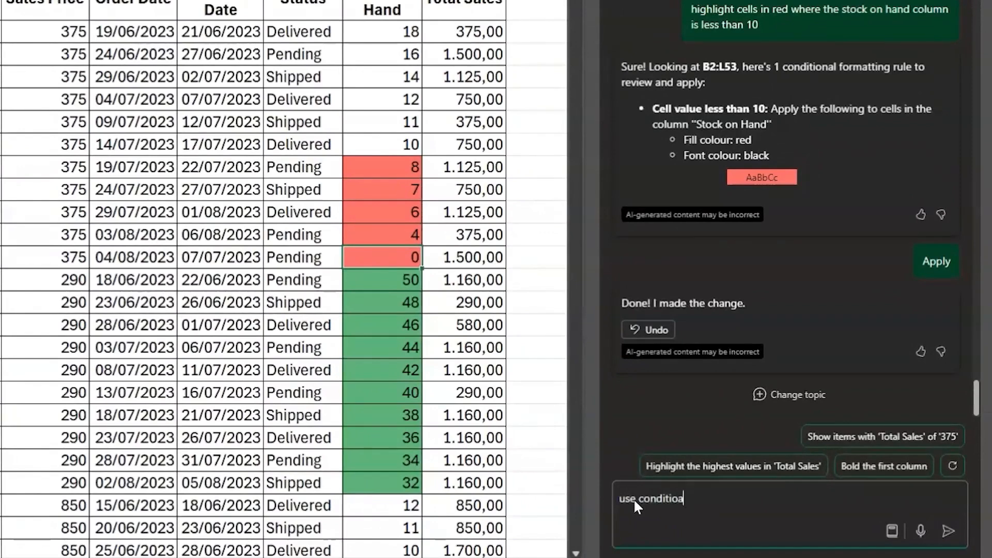
pyautogui.write('ting ')
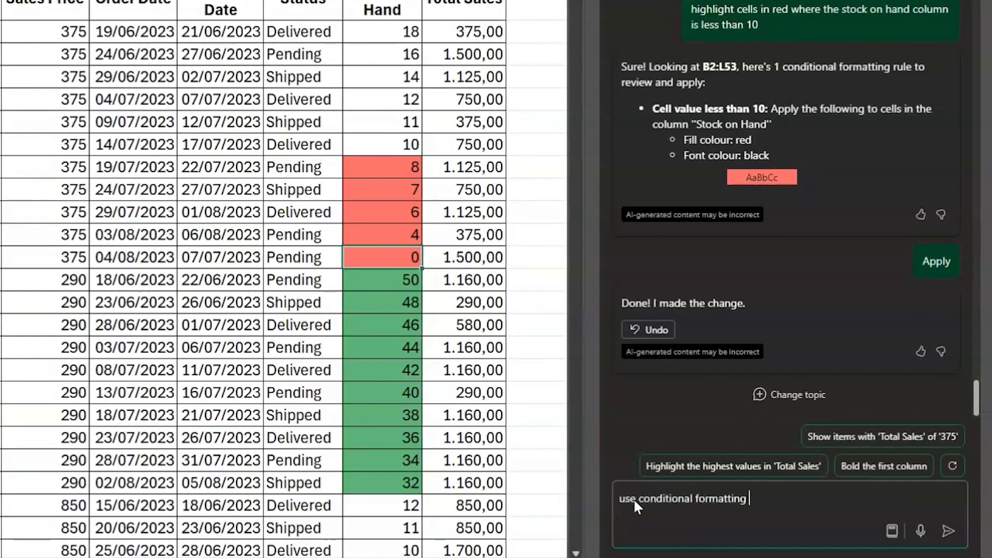
pyautogui.write('to status column blue for delie')
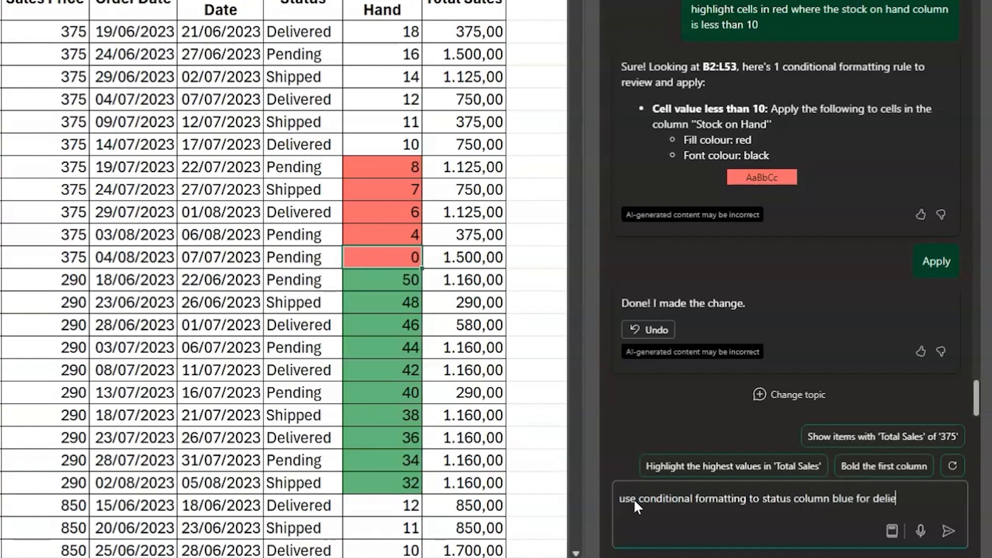
pyautogui.press('BackSpace')
pyautogui.write('vere')
pyautogui.write('d yellow for sh')
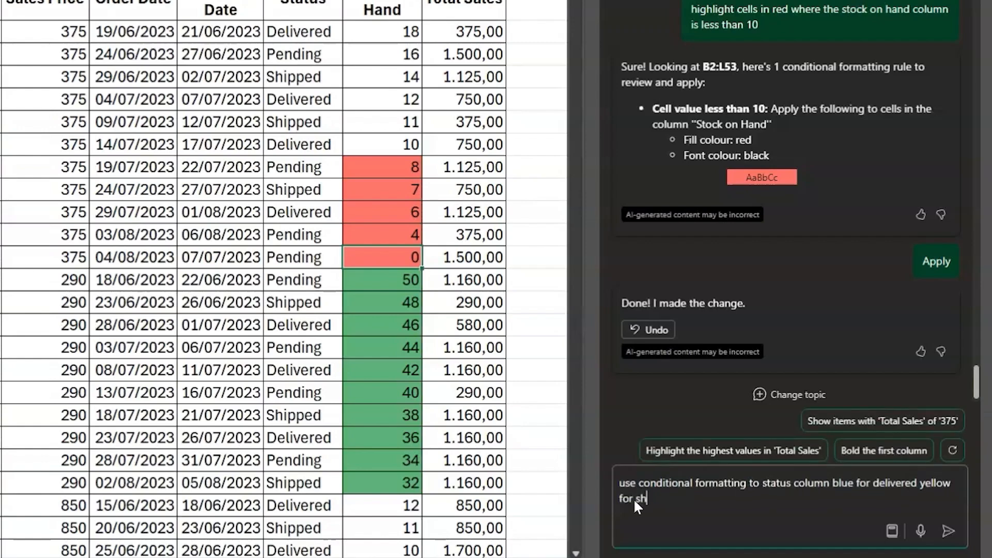
pyautogui.write('ipped and orange fo')
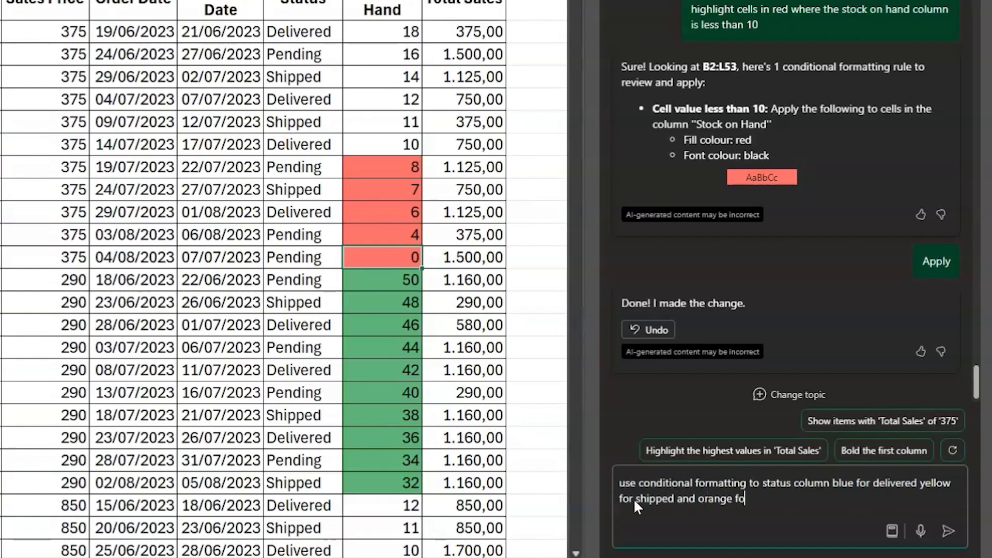
pyautogui.write('r pede')
pyautogui.press('BackSpace')
pyautogui.press('BackSpace')
pyautogui.write('nding')
pyautogui.press('Return')
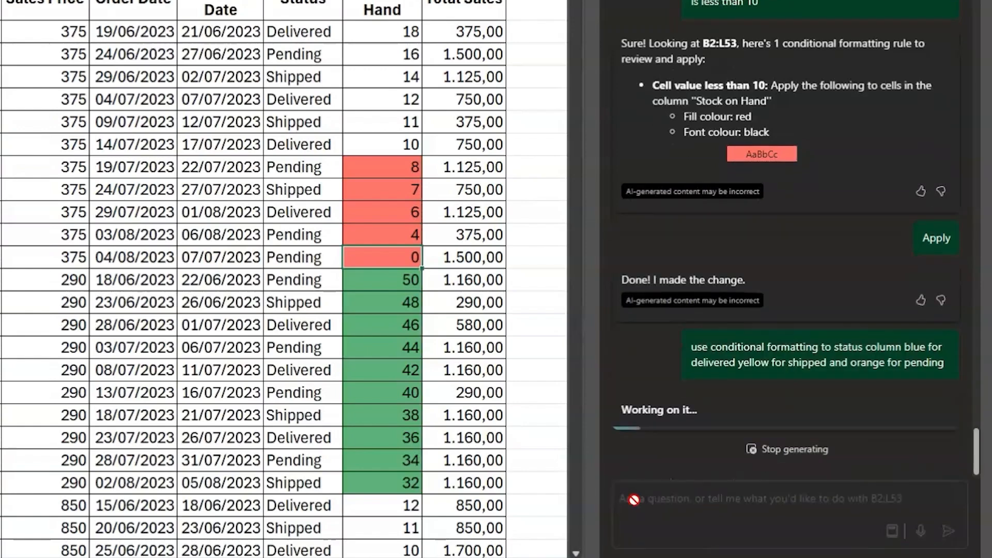
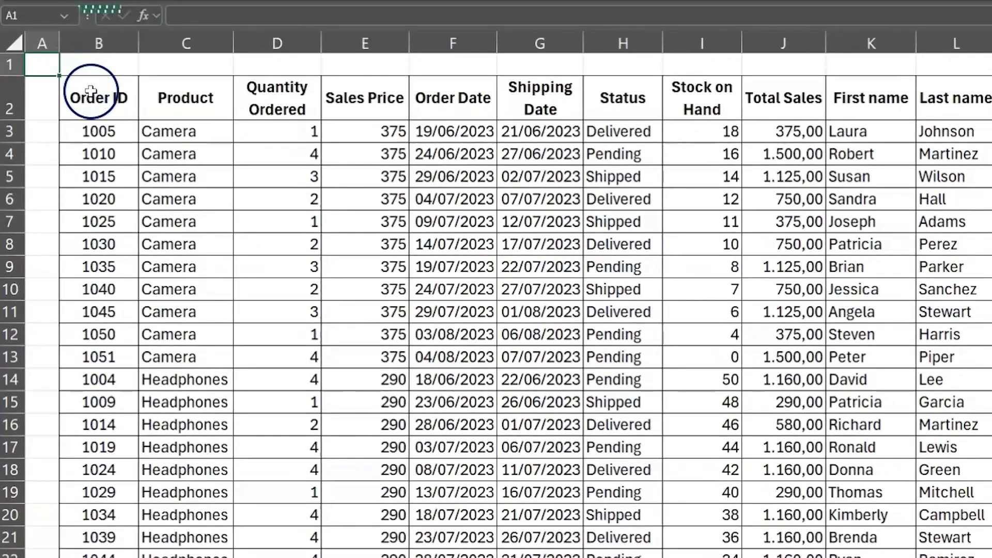
pyautogui.moveTo(65, 162); pyautogui.dragTo(240, 244)
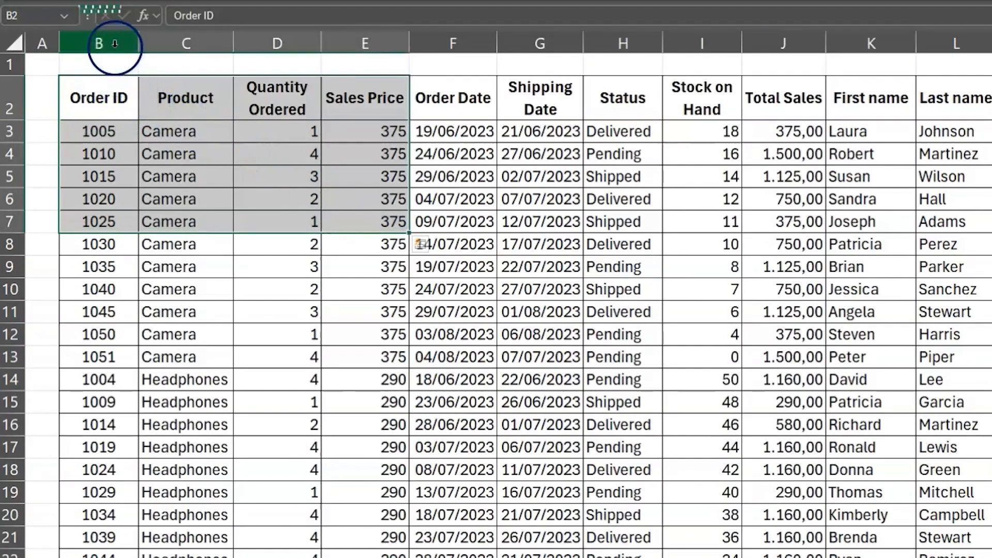
pyautogui.click(115, 45)
pyautogui.click(165, 44)
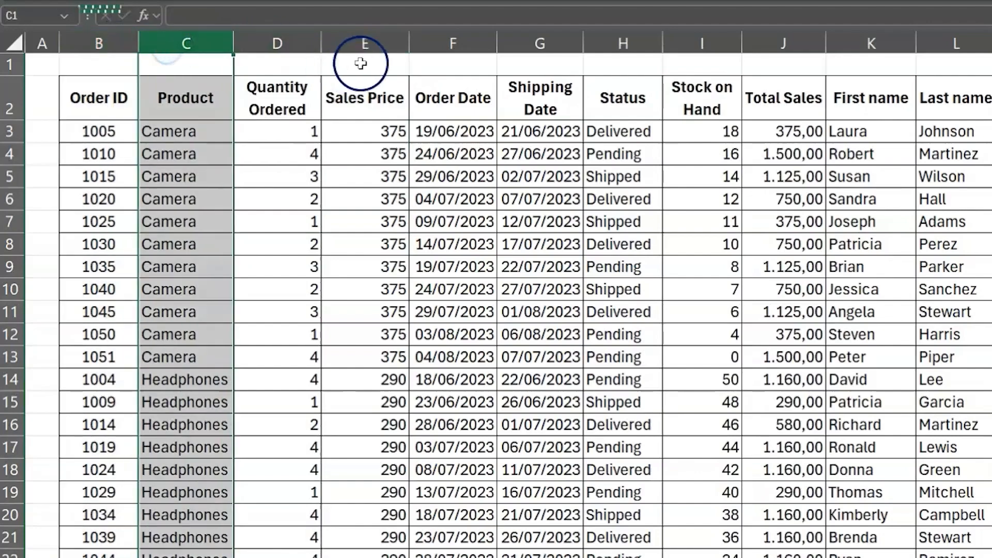
pyautogui.click(779, 41)
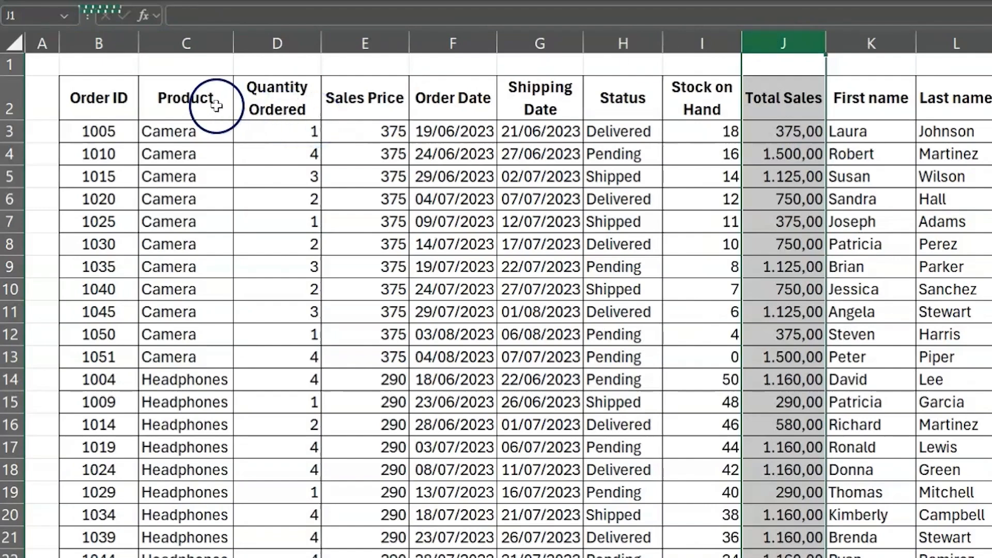
# Insert the recommended clustered column chart summing Quantity Ordered by Product, using the Product and Quantity Ordered columns as its data
pyautogui.moveTo(216, 106); pyautogui.dragTo(274, 557)
pyautogui.scroll(10, 274, 443)
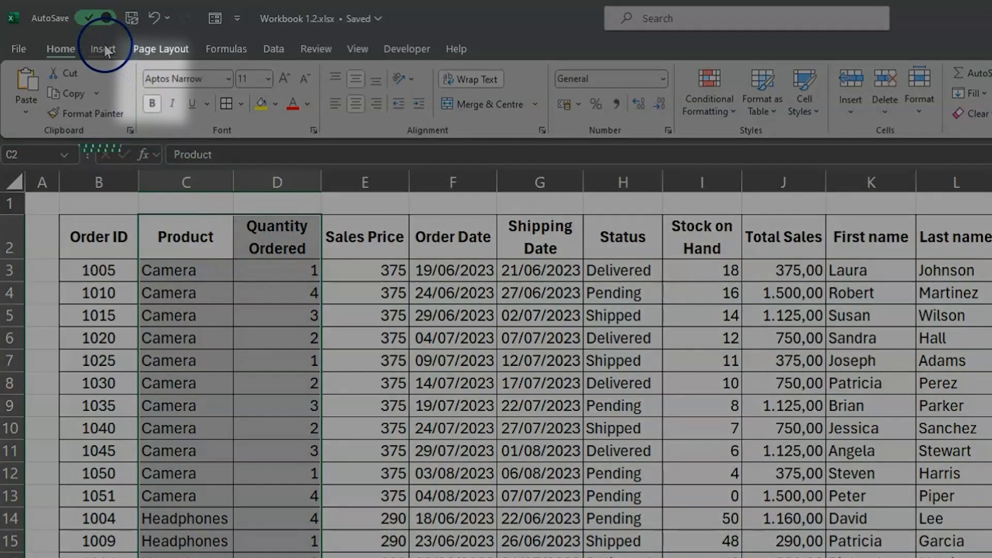
pyautogui.click(104, 48)
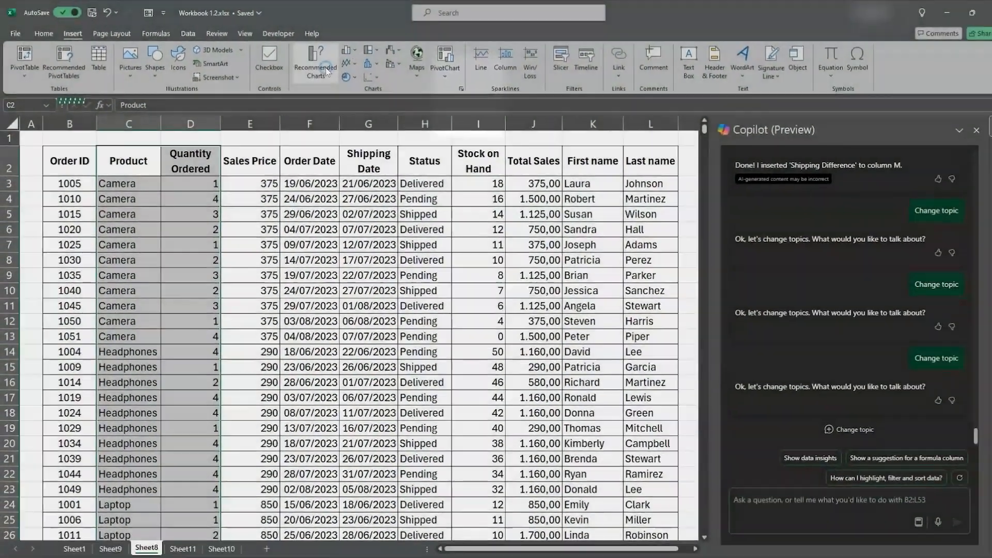
pyautogui.click(326, 70)
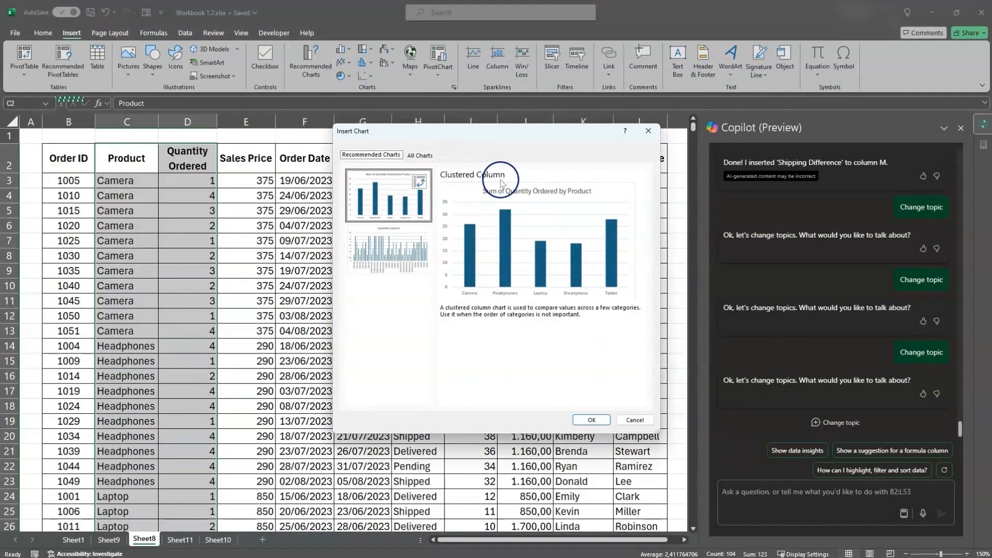
pyautogui.click(592, 420)
# Enlarge the Sum of Quantity Ordered by Product chart so that it fills most of the visible sheet
pyautogui.moveTo(474, 254); pyautogui.dragTo(751, 129)
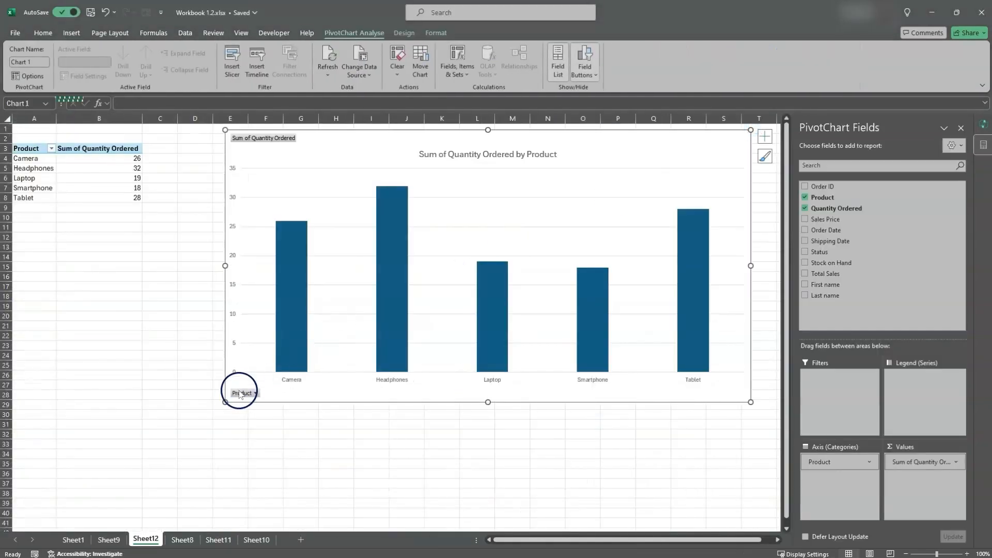
pyautogui.moveTo(225, 402); pyautogui.dragTo(100, 500)
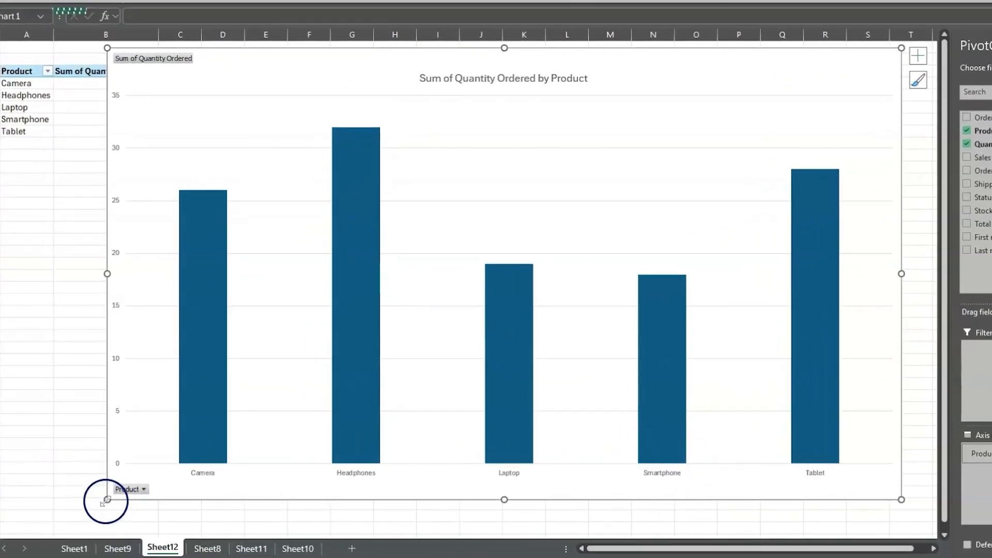
pyautogui.moveTo(106, 500); pyautogui.dragTo(50, 526)
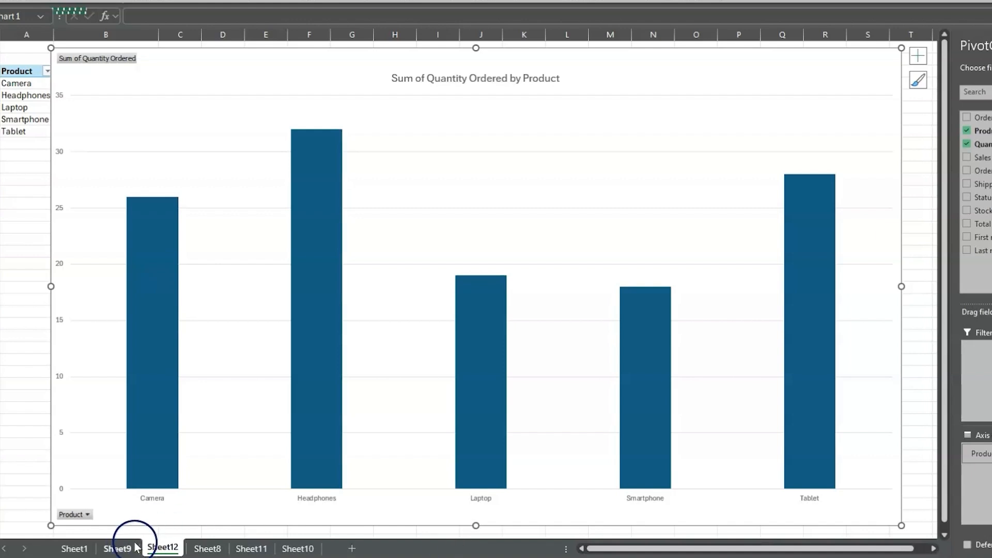
# Return to the order table on Sheet8 and ask Copilot "which top 2 products have the highest quantity ordered"
pyautogui.click(208, 549)
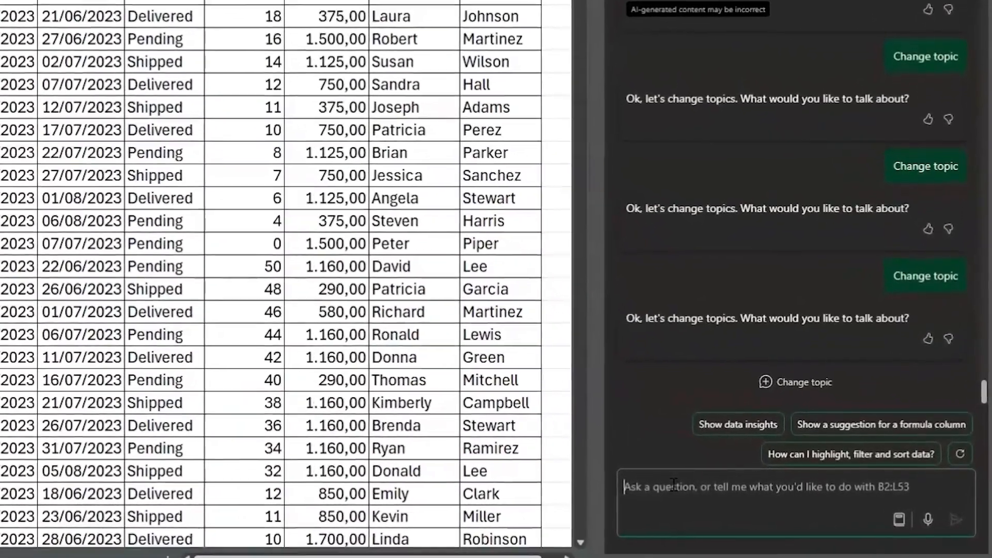
pyautogui.write('which top 2 produ')
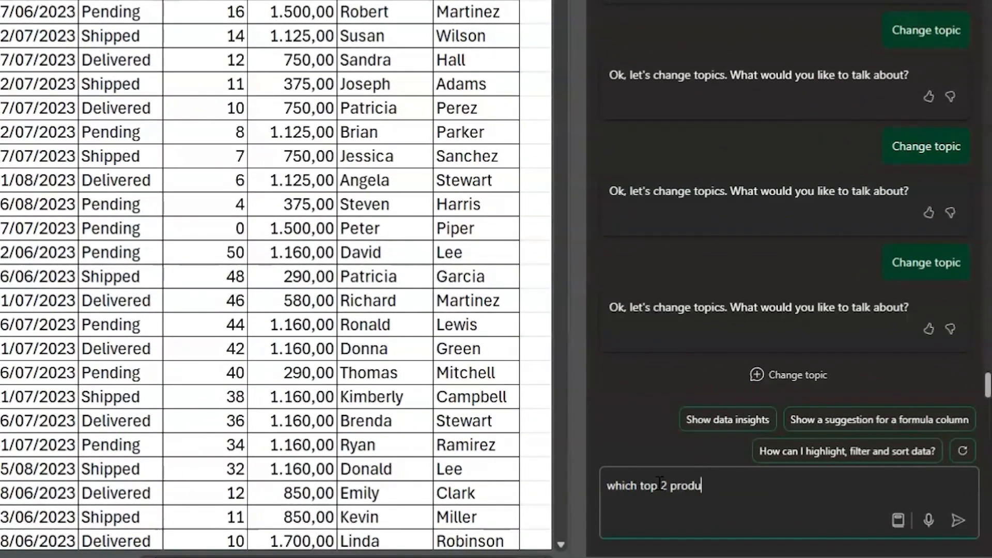
pyautogui.write('cts have the highest quantity ordered')
pyautogui.press('Return')
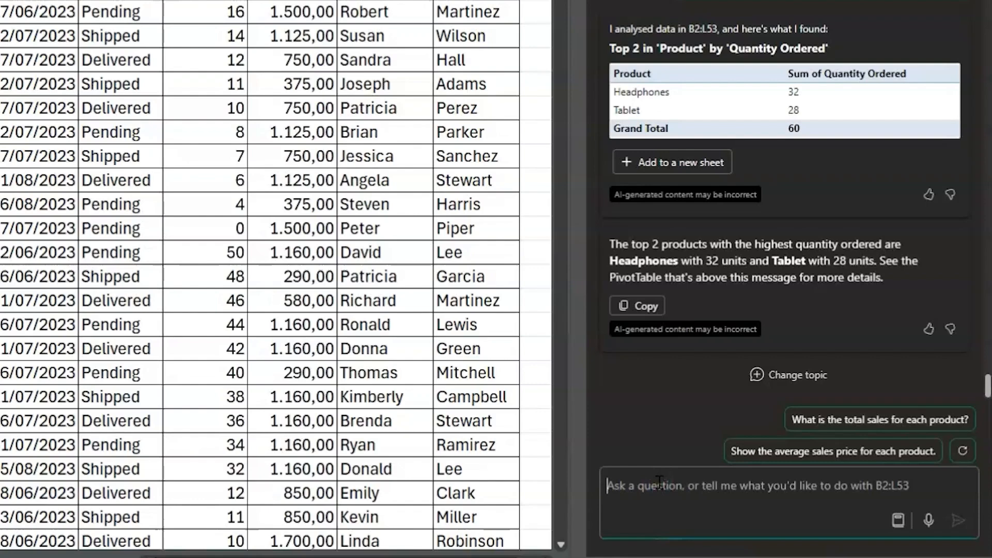
# Ask Copilot "which product generated the highest revenue"
pyautogui.write('which ')
pyautogui.write('product generated the highest revenue')
pyautogui.press('Return')
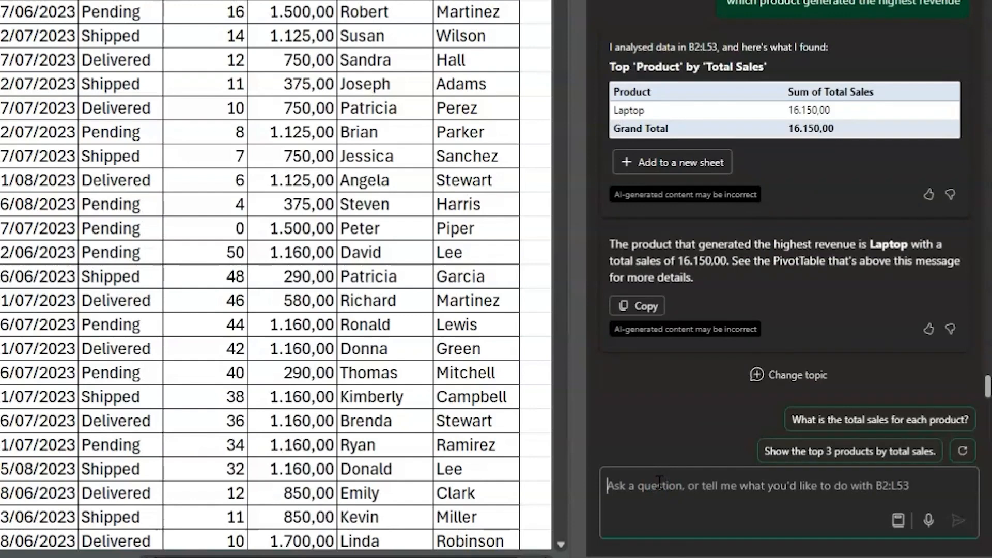
# Ask Copilot "how many orders are still pending" and add the resulting PivotTable to a new sheet
pyautogui.write('H')
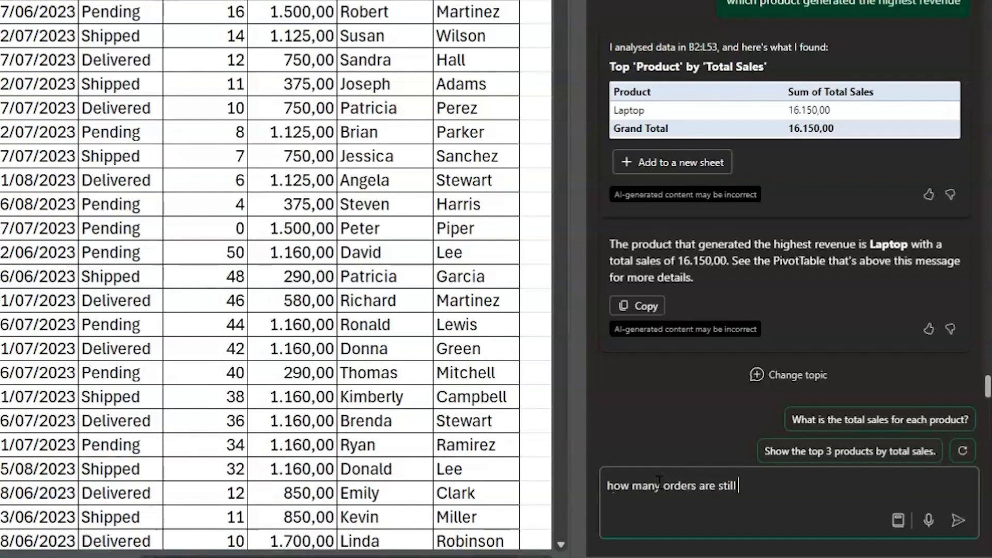
pyautogui.write('g')
pyautogui.press('Return')
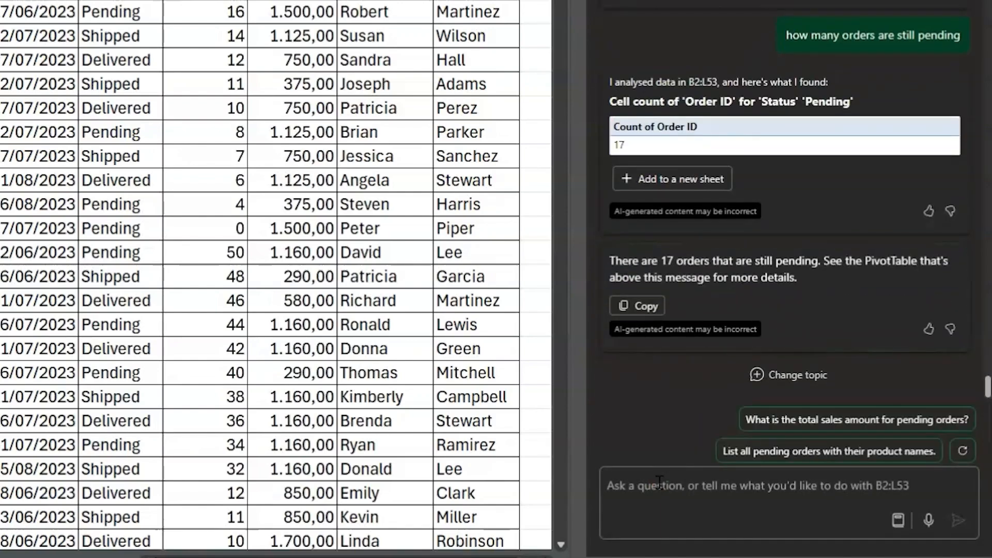
pyautogui.click(651, 179)
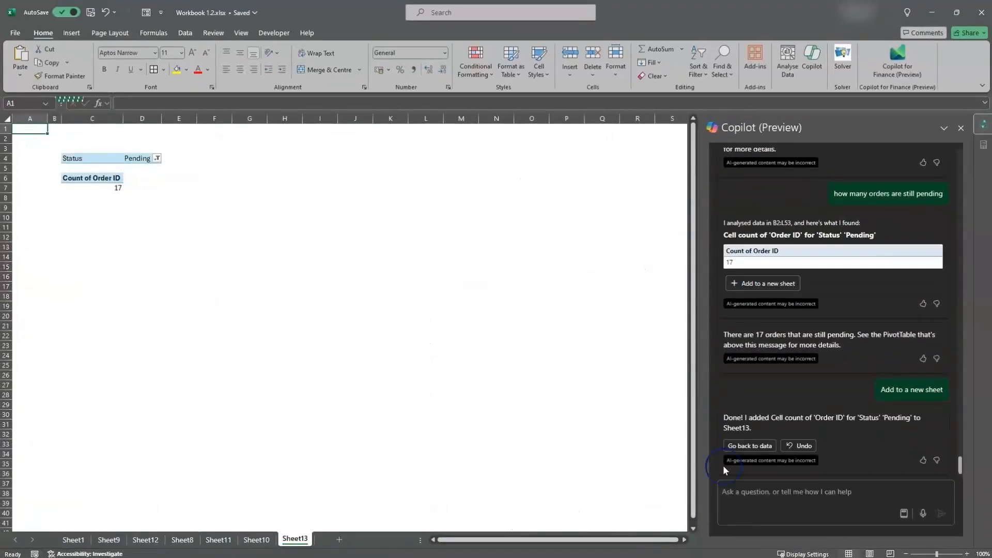
# Drill into the pending order count in the PivotTable to list the underlying orders on a separate sheet
pyautogui.click(968, 553)
pyautogui.click(968, 554)
pyautogui.click(968, 553)
pyautogui.click(968, 554)
pyautogui.click(968, 553)
pyautogui.click(968, 553)
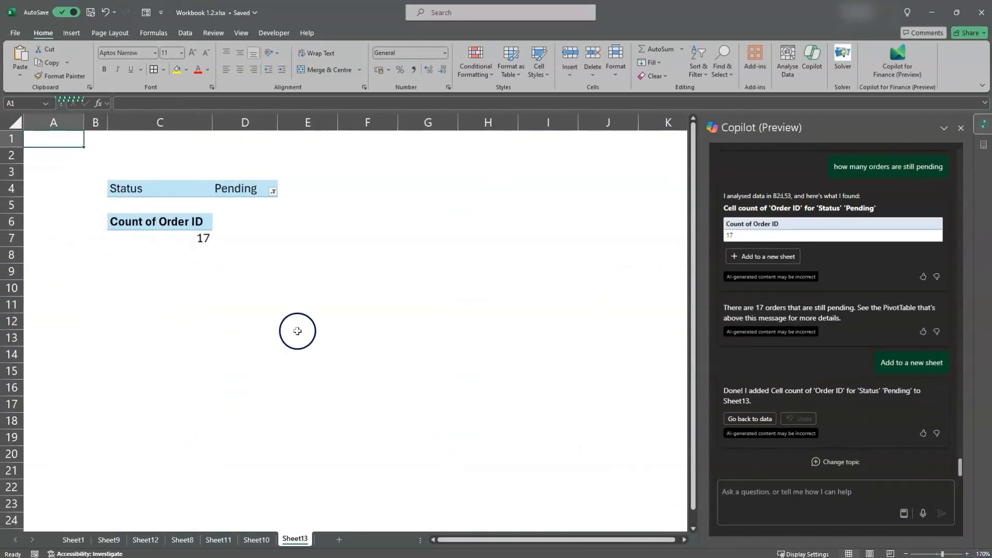
pyautogui.doubleClick(195, 238)
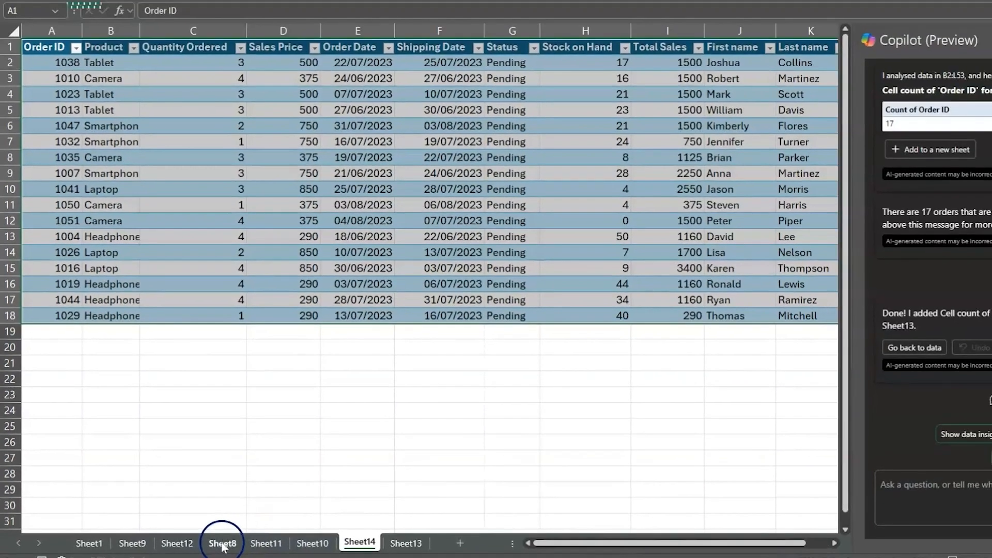
# On Sheet8, ask Copilot to "calculate the difference between the shipping date and the order date if the status is shipped" and insert the suggested column
pyautogui.click(223, 544)
pyautogui.click(920, 485)
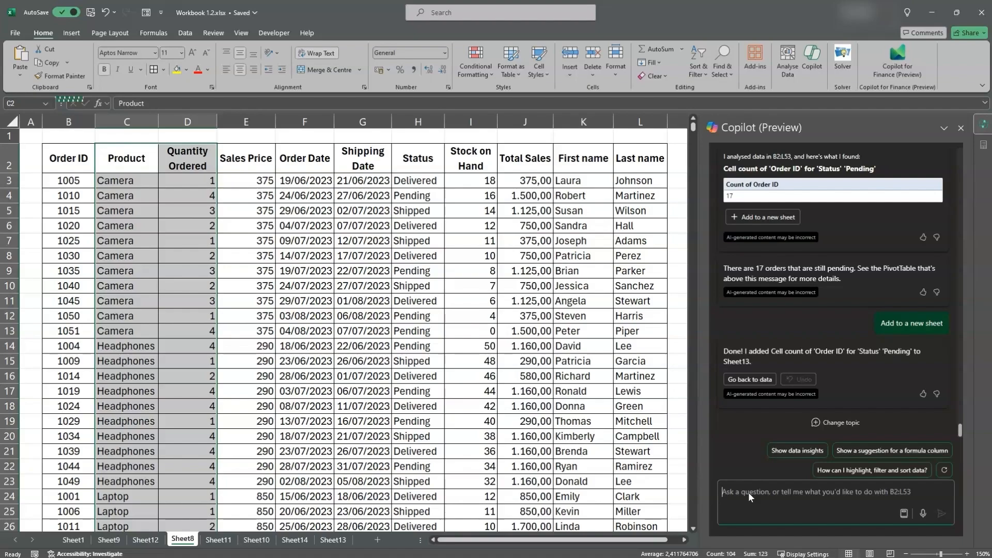
pyautogui.click(865, 537)
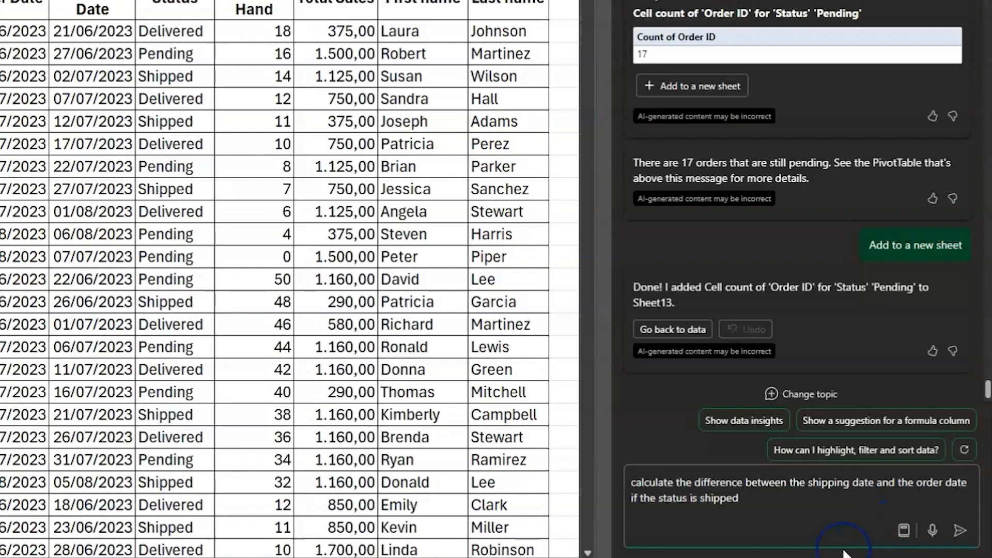
pyautogui.click(960, 530)
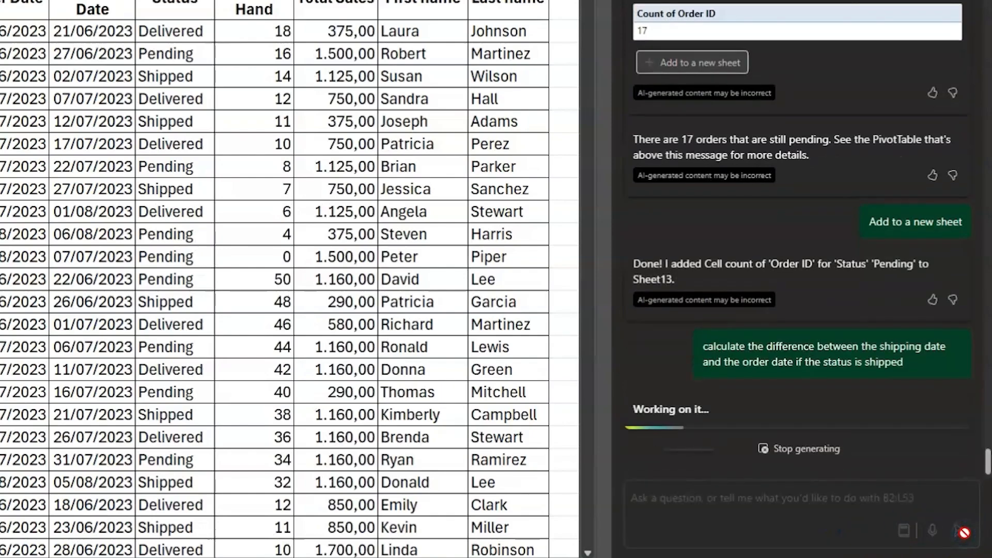
pyautogui.click(506, 460)
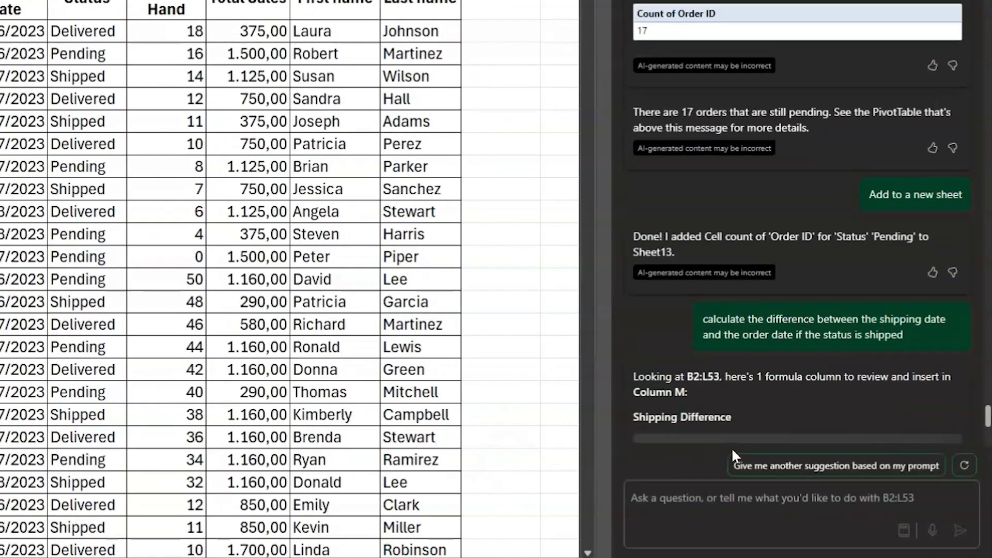
pyautogui.click(677, 472)
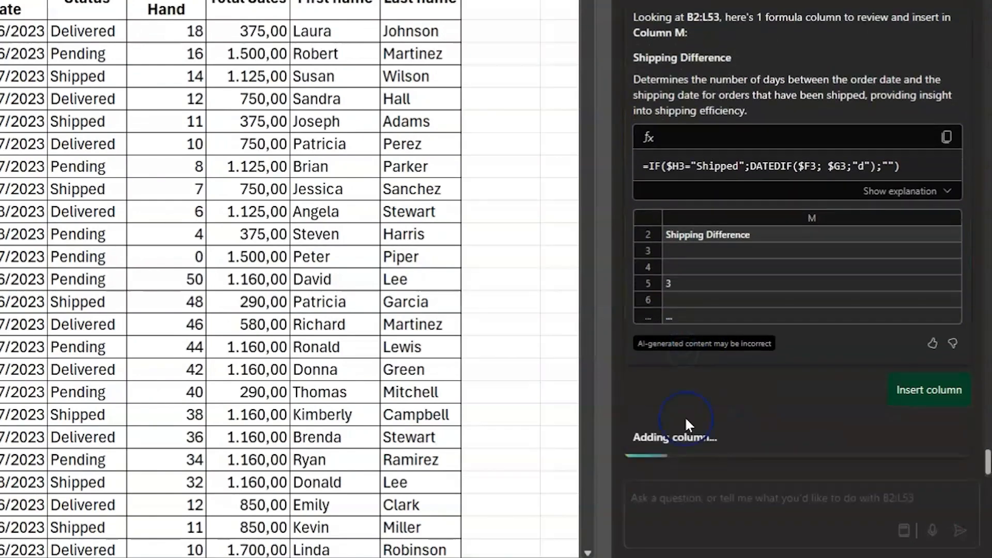
# Ask Copilot "what is the average shipping time" and select the Shipping Difference header in the order table
pyautogui.click(673, 490)
pyautogui.write('what is the average shipping tim')
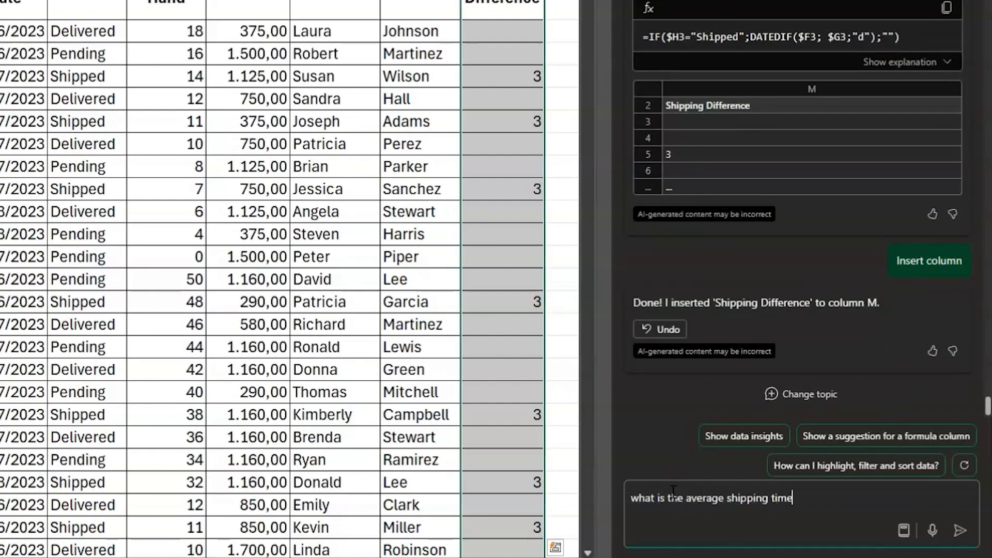
pyautogui.write('e')
pyautogui.press('Return')
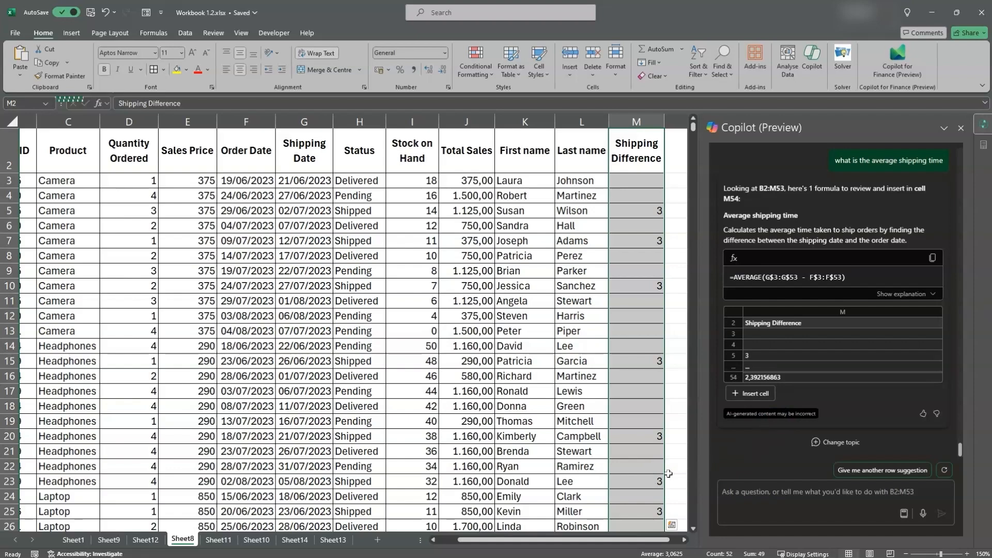
pyautogui.click(647, 158)
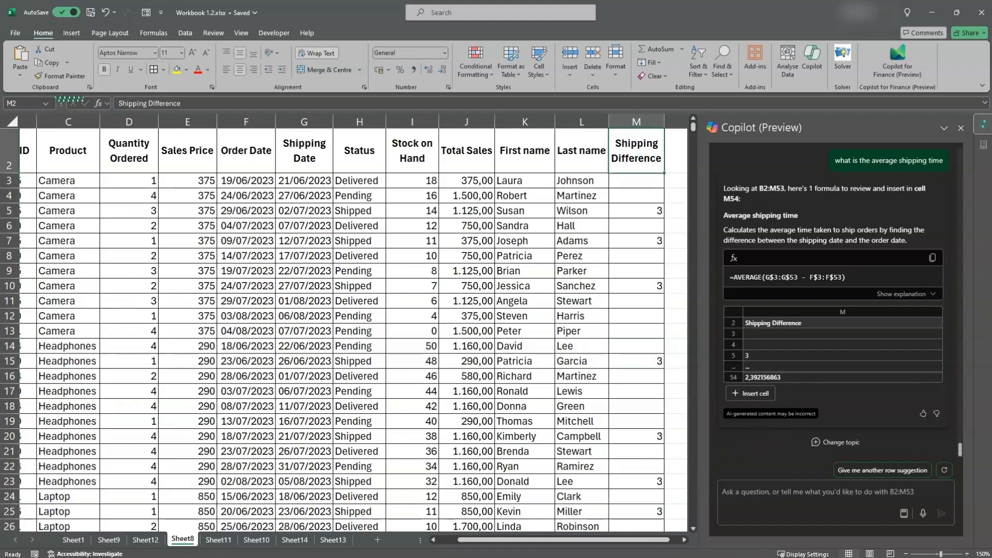
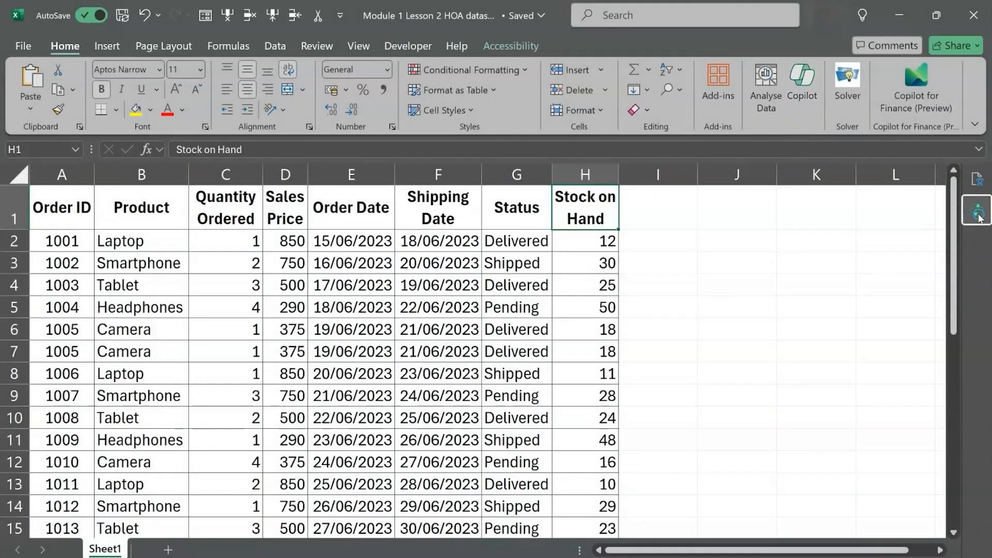
# Ask Copilot to "highlight duplicates in the Order ID column" and apply the suggested formatting
pyautogui.click(980, 218)
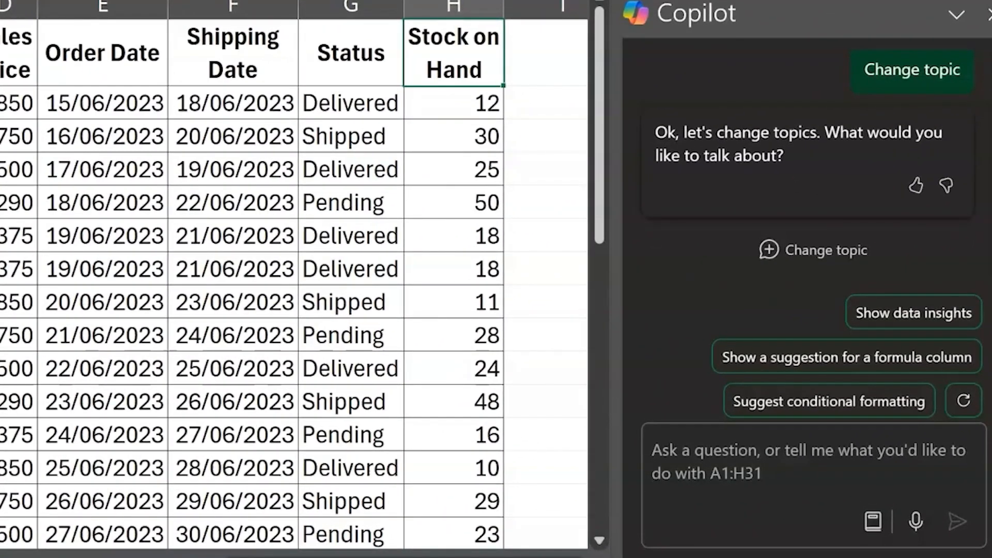
pyautogui.click(811, 437)
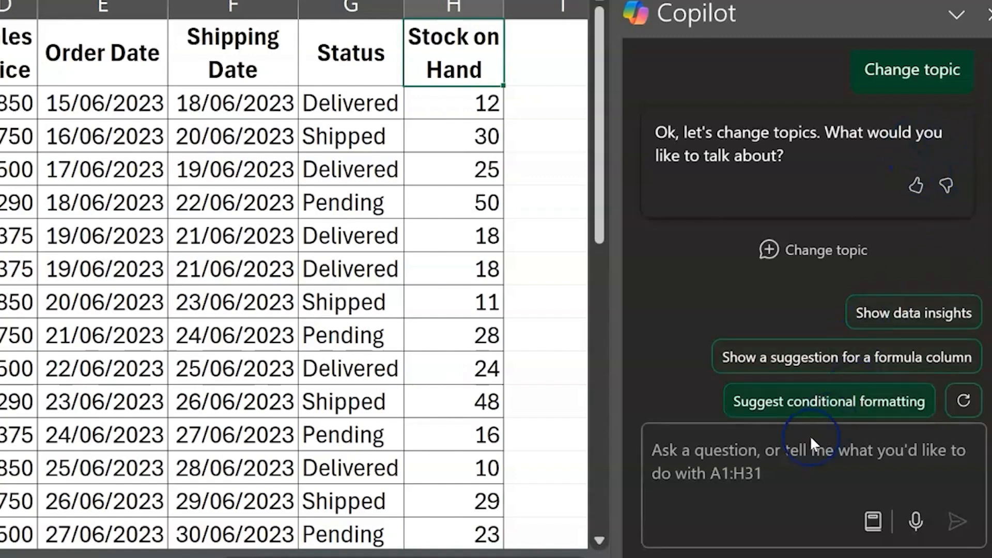
pyautogui.write('highlight duplicates in the Order ID column')
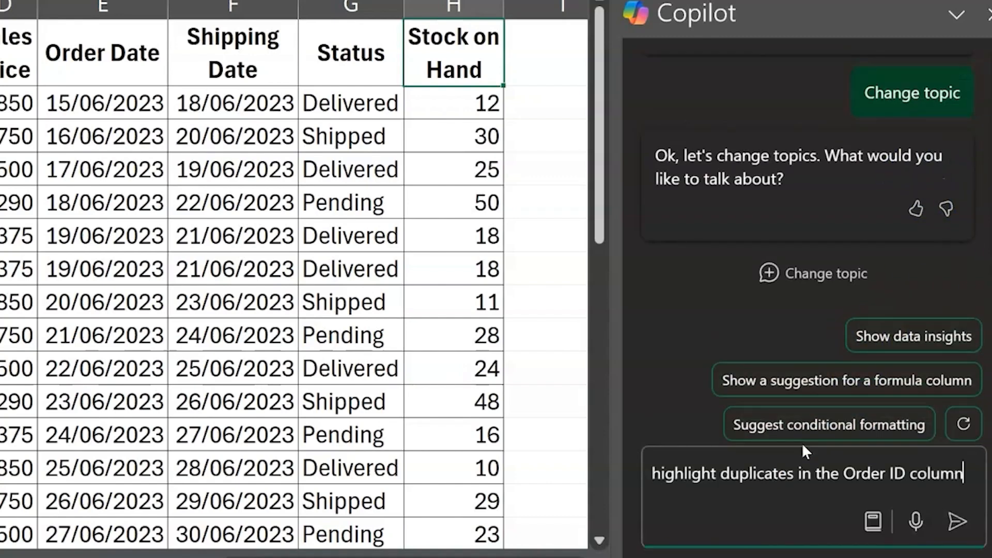
pyautogui.press('Return')
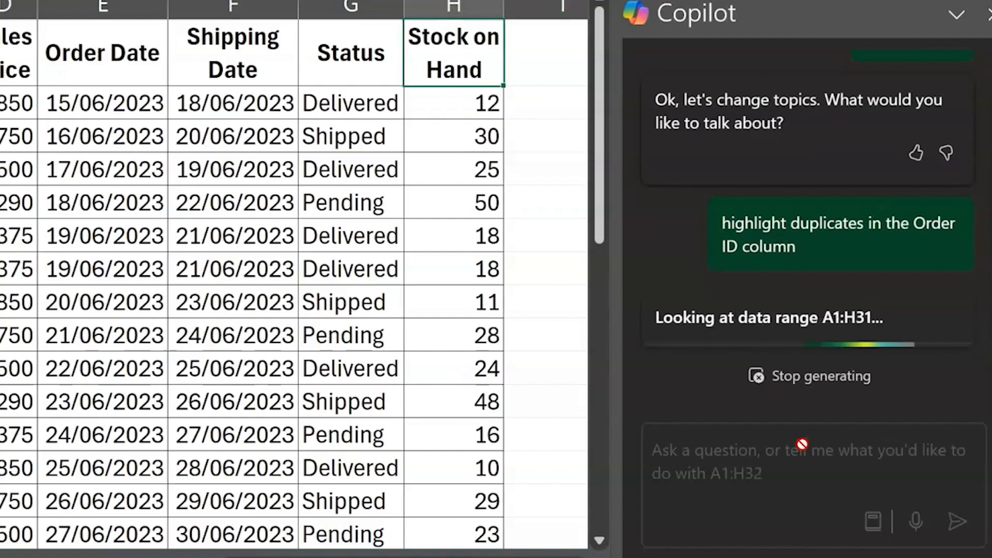
pyautogui.click(697, 153)
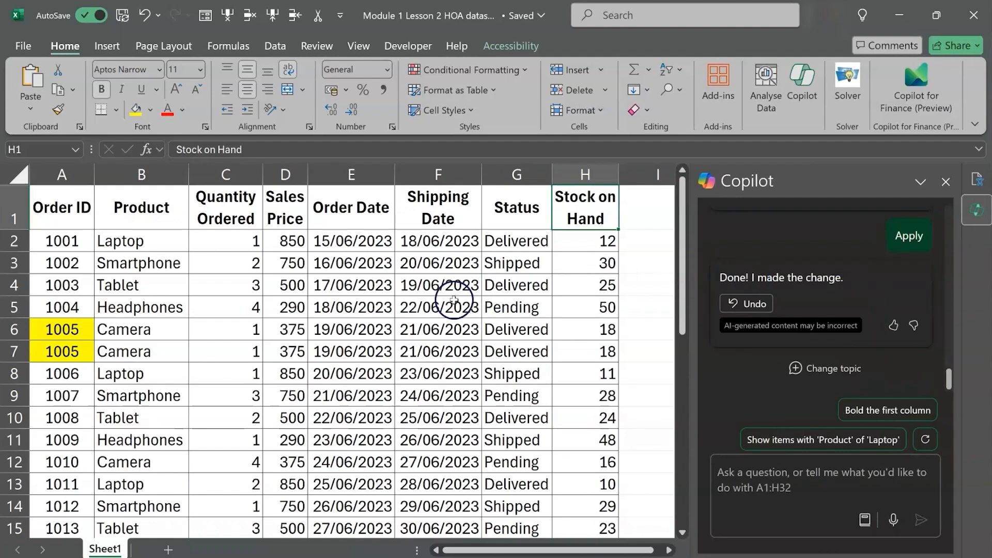
# Delete row 7, which holds the duplicate Camera order
pyautogui.click(11, 352)
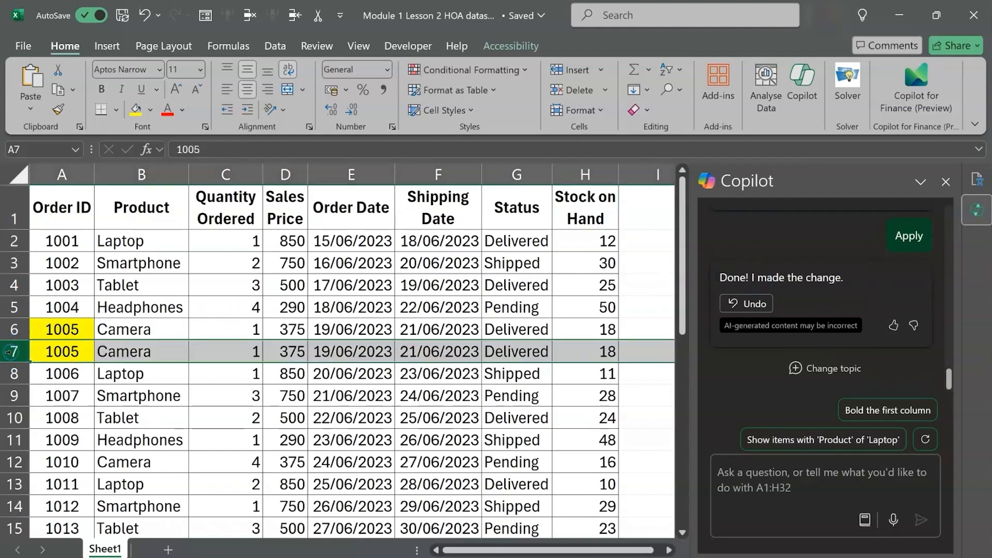
pyautogui.rightClick(10, 353)
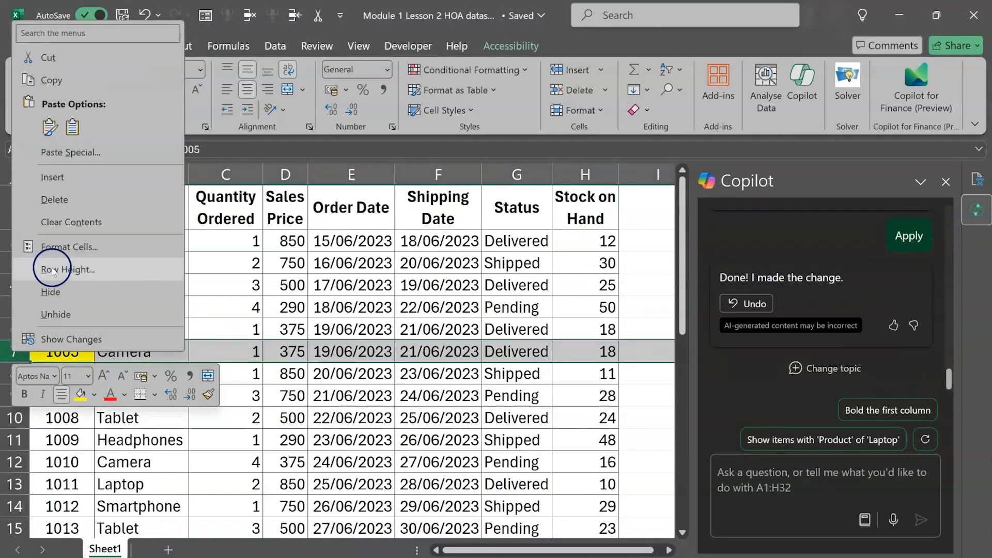
pyautogui.click(55, 207)
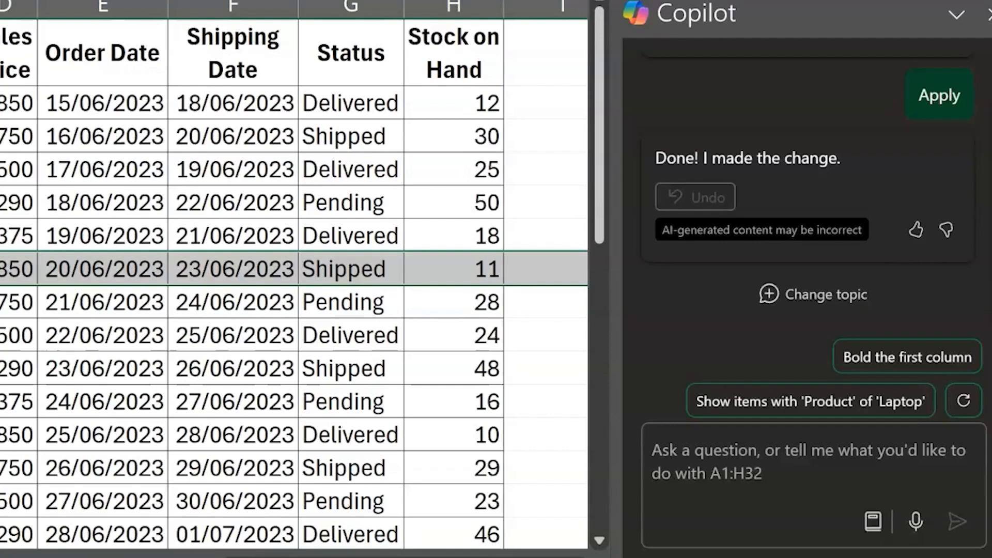
# Ask Copilot to "format the sales price as a currency" and apply the suggested change
pyautogui.click(743, 445)
pyautogui.write('form')
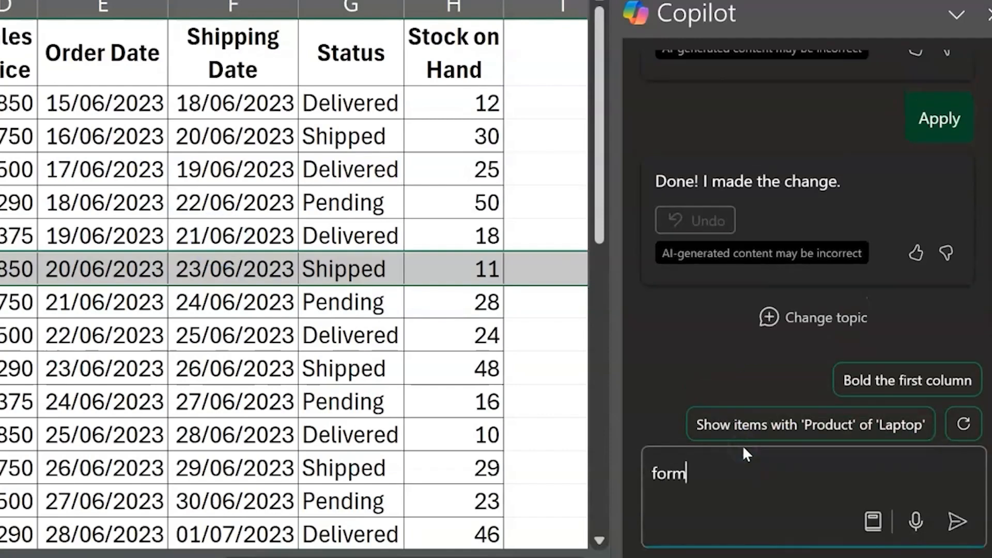
pyautogui.write('at the sales price as')
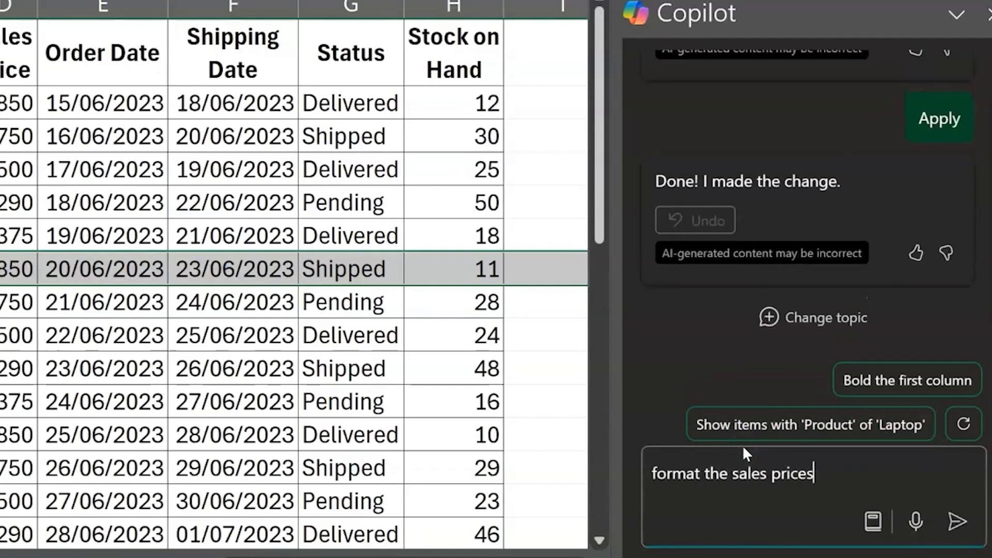
pyautogui.write(' a currency')
pyautogui.press('Return')
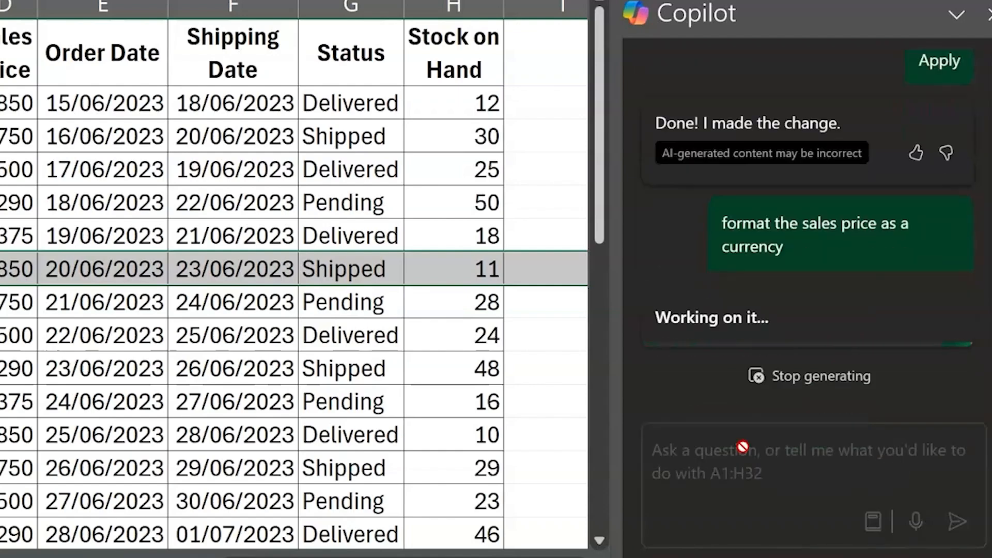
pyautogui.click(691, 215)
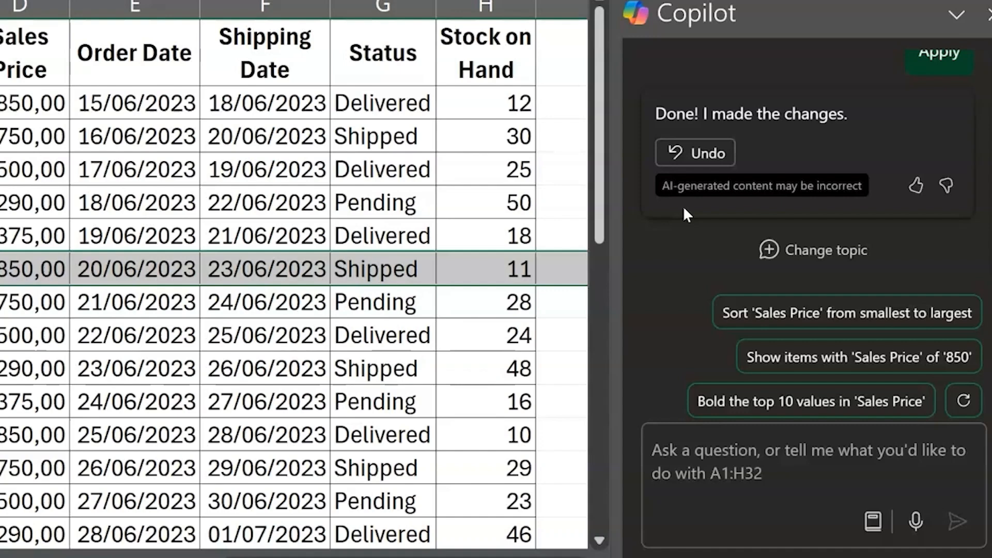
# Ask Copilot "what is the next order ID in the sequence?" and check the answer against the last rows of the order table
pyautogui.click(693, 450)
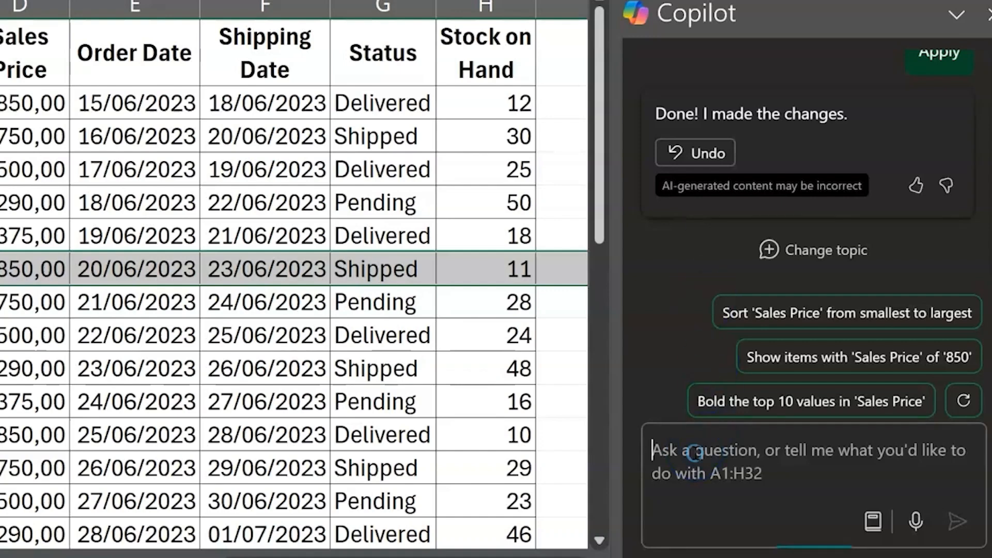
pyautogui.write('what is the next ord')
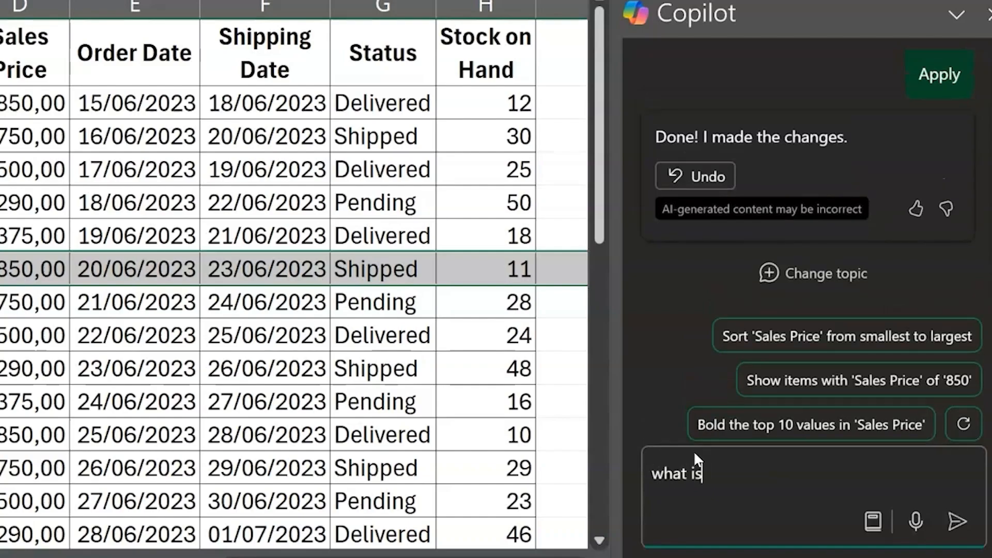
pyautogui.write('er ID in the sequence')
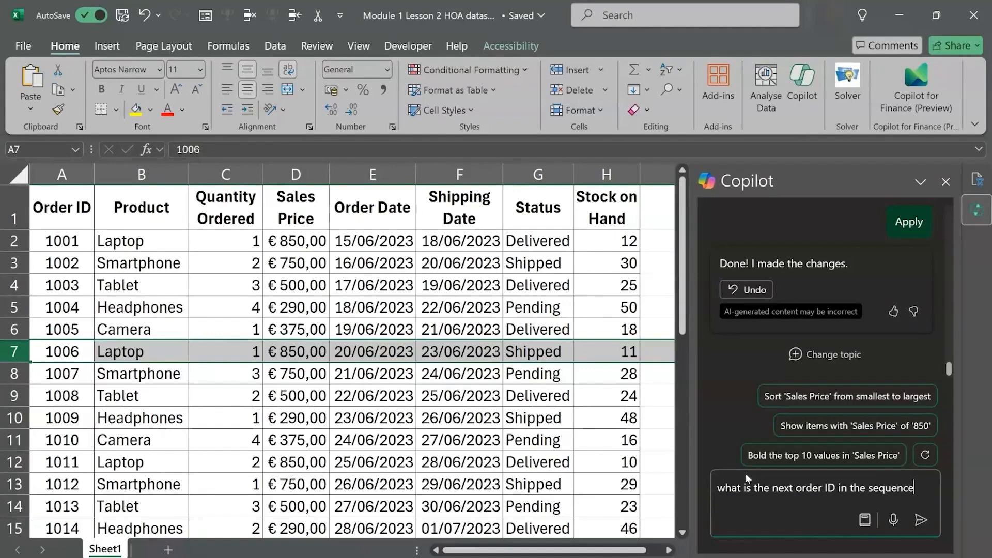
pyautogui.write('?')
pyautogui.press('Return')
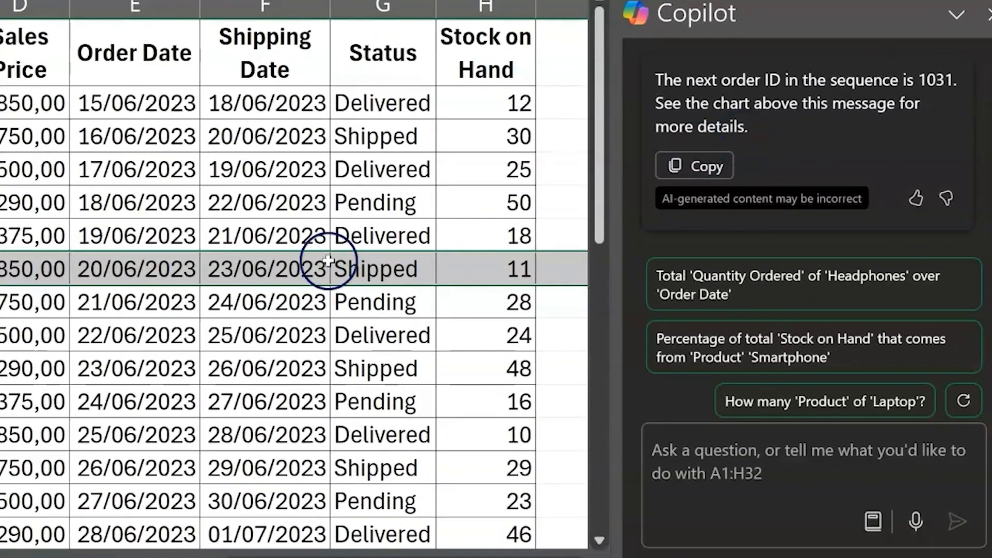
pyautogui.scroll(-6, 299, 279)
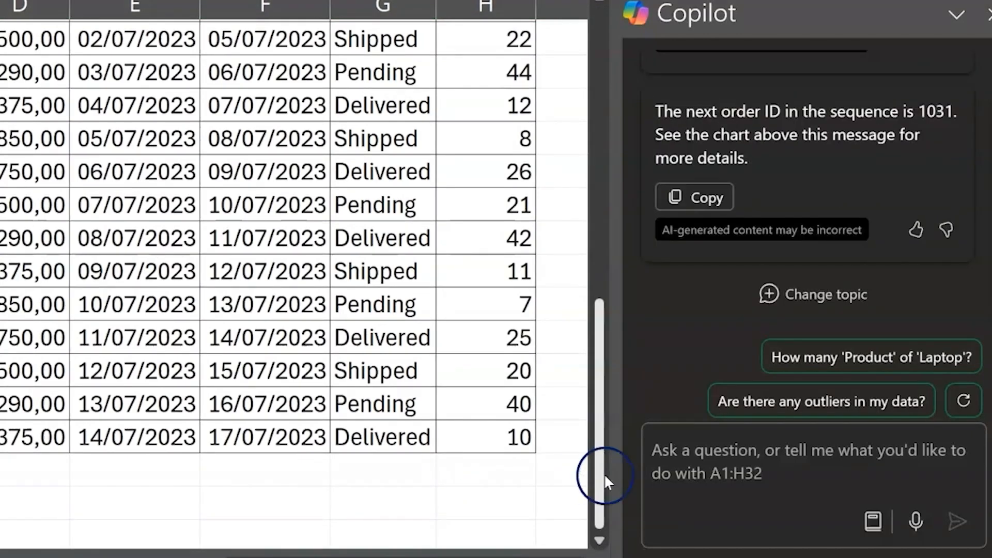
# Ask Copilot to "calculate the total sales by multiplying the quantity by the sales price", insert the suggested column and select its first value
pyautogui.click(697, 458)
pyautogui.write('calculate the toa')
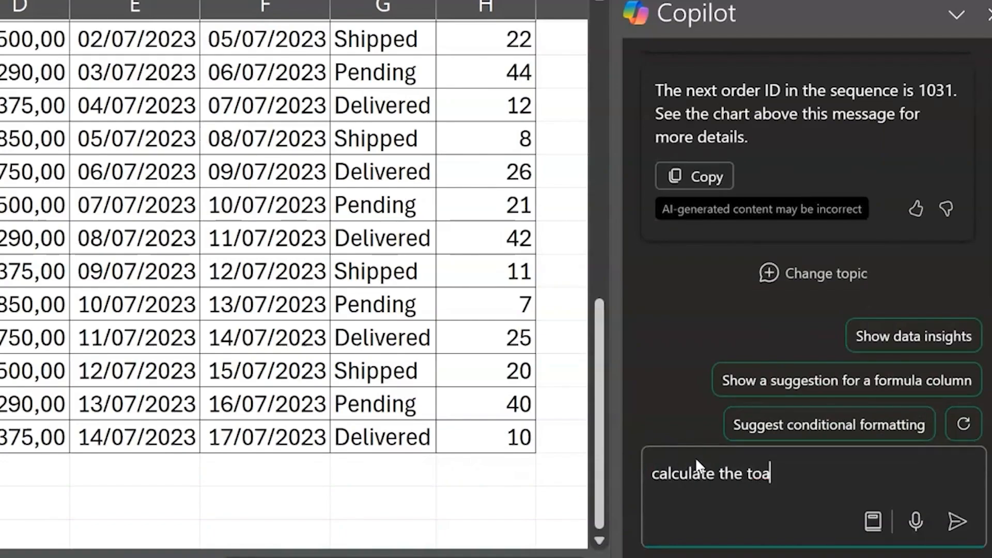
pyautogui.press('BackSpace')
pyautogui.write('tal sales by multiplyi')
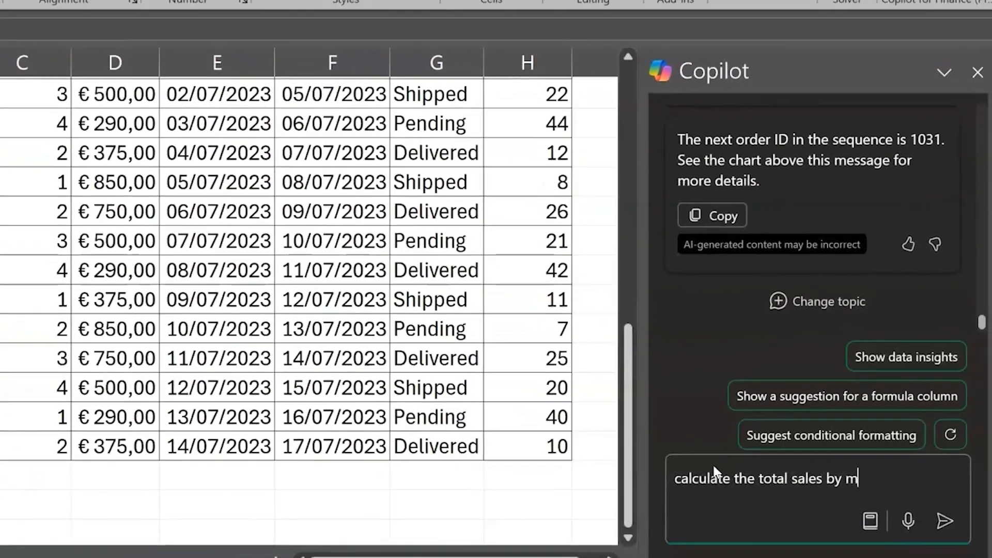
pyautogui.write('ng the qua')
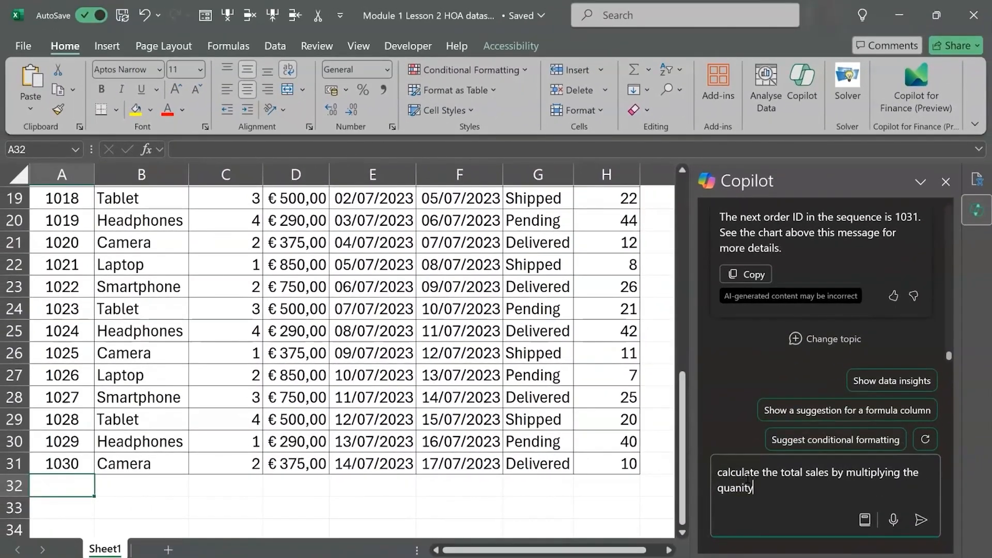
pyautogui.write('ntity by the sales price')
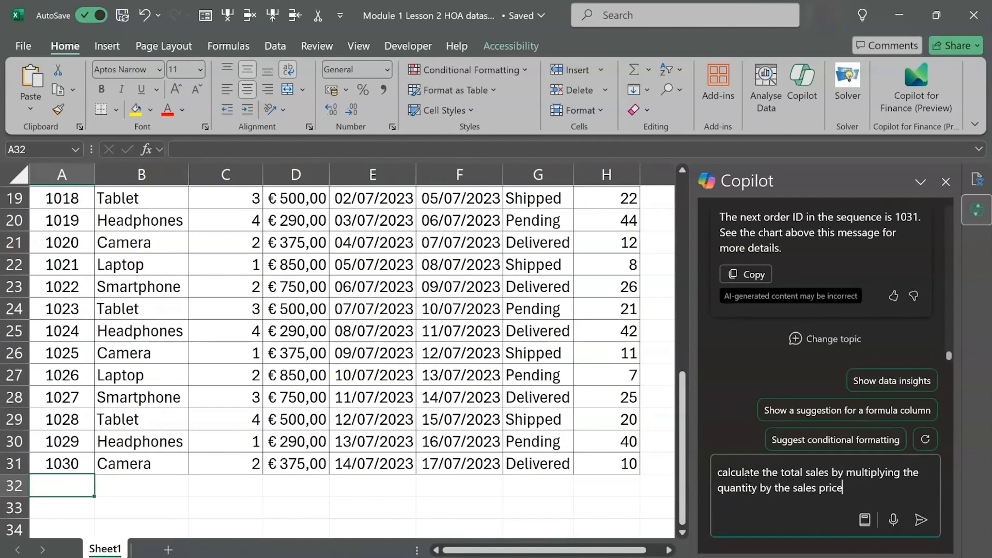
pyautogui.press('Return')
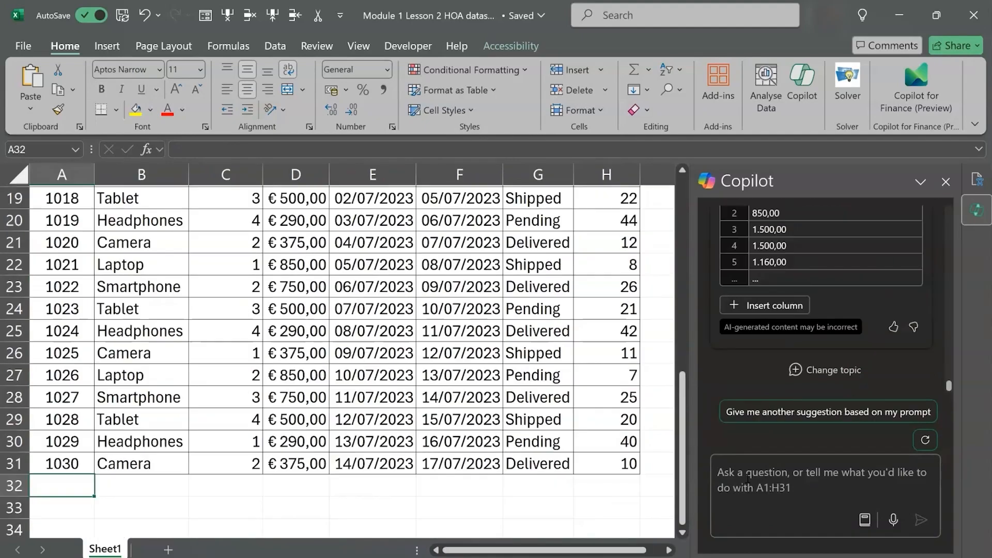
pyautogui.click(747, 306)
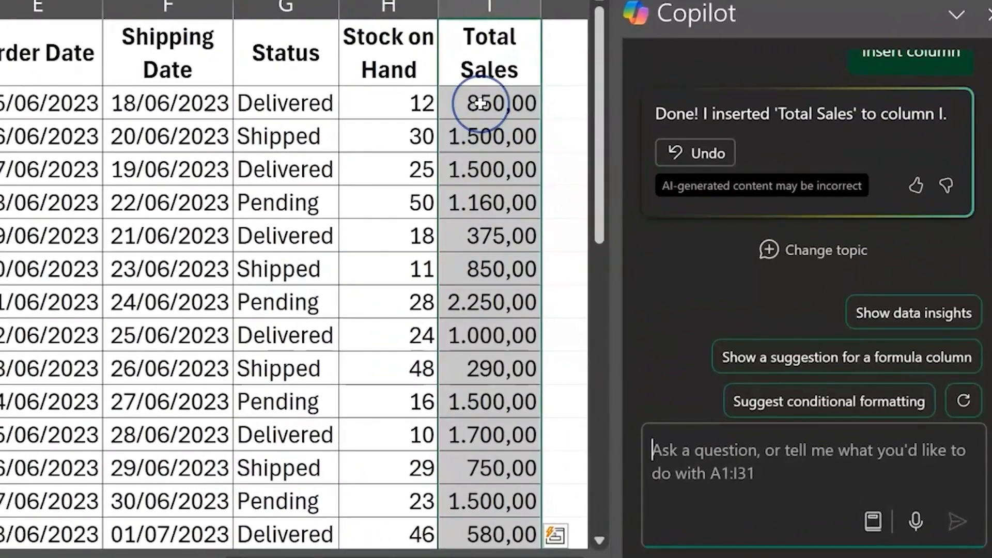
pyautogui.click(480, 103)
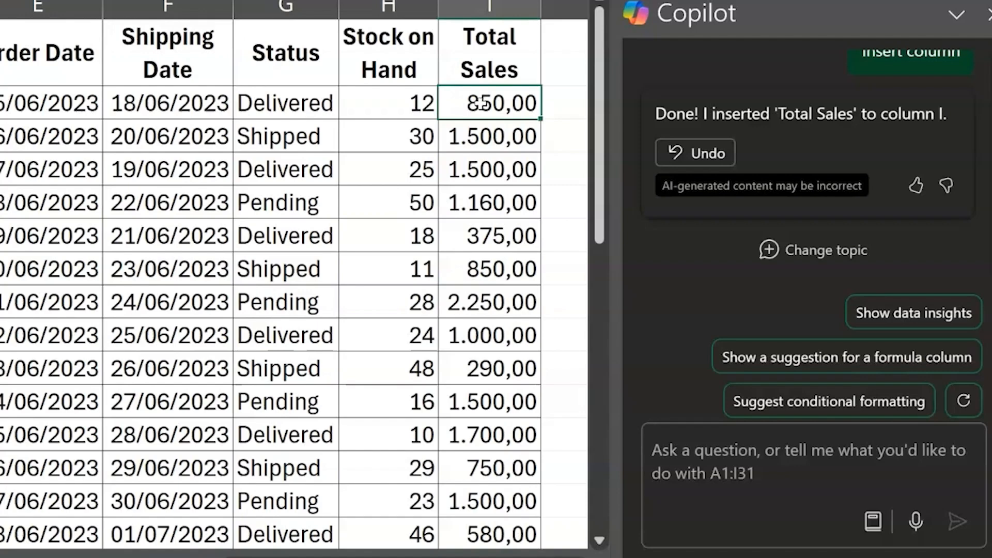
# Ask Copilot to "calculate the remaining stock on hand by subtracting the quantity ordered from the stock on hand" and insert the suggested column
pyautogui.click(734, 443)
pyautogui.write('calculate ')
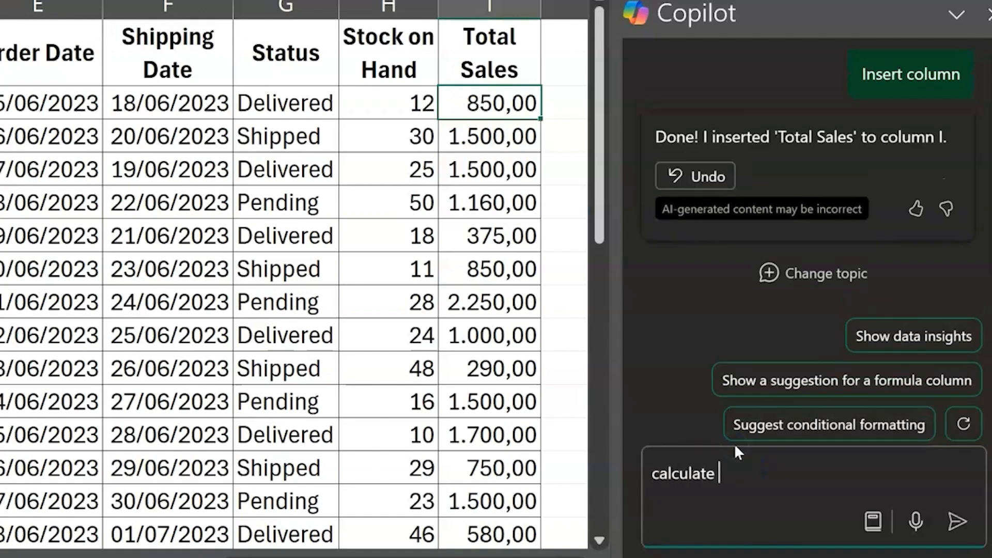
pyautogui.write('the remaining stock on hand by subtractin ght')
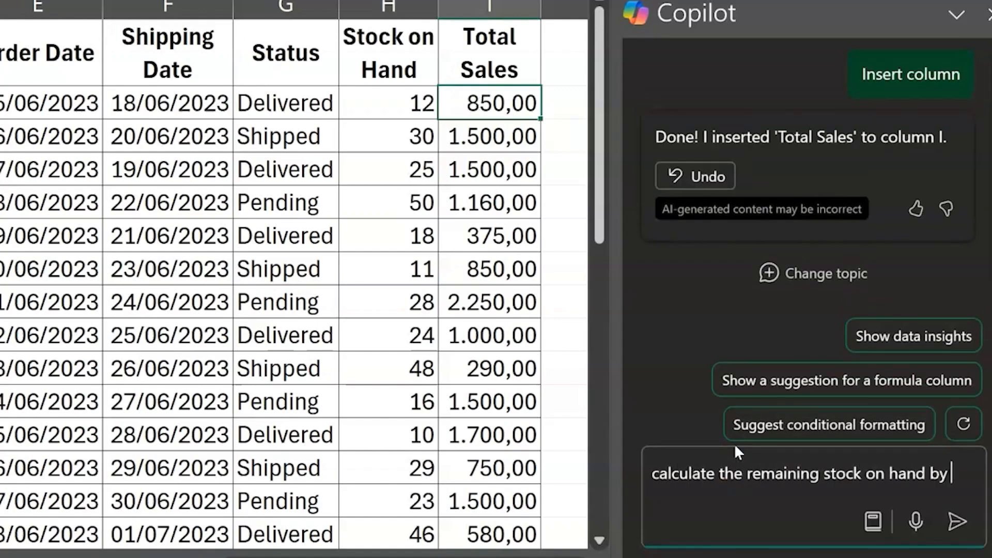
pyautogui.press('BackSpace')
pyautogui.press('BackSpace')
pyautogui.press('BackSpace')
pyautogui.press('BackSpace')
pyautogui.press('BackSpace')
pyautogui.write('ng the quantity or')
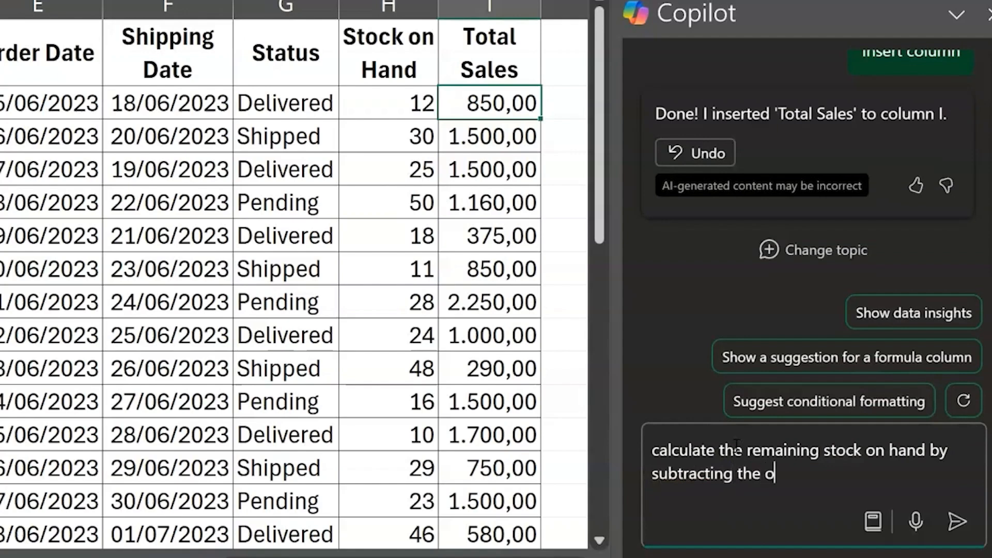
pyautogui.write('dered from the stock on hand')
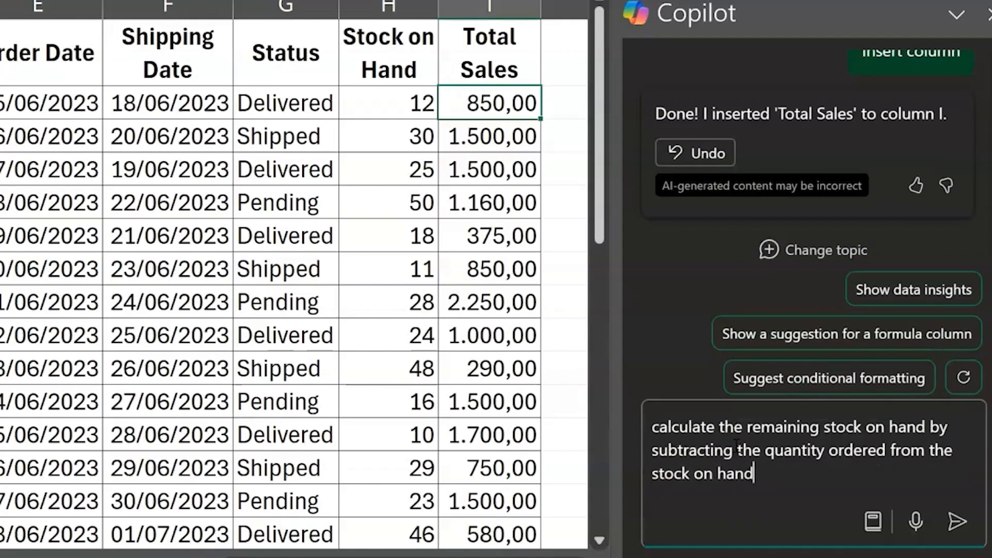
pyautogui.press('Return')
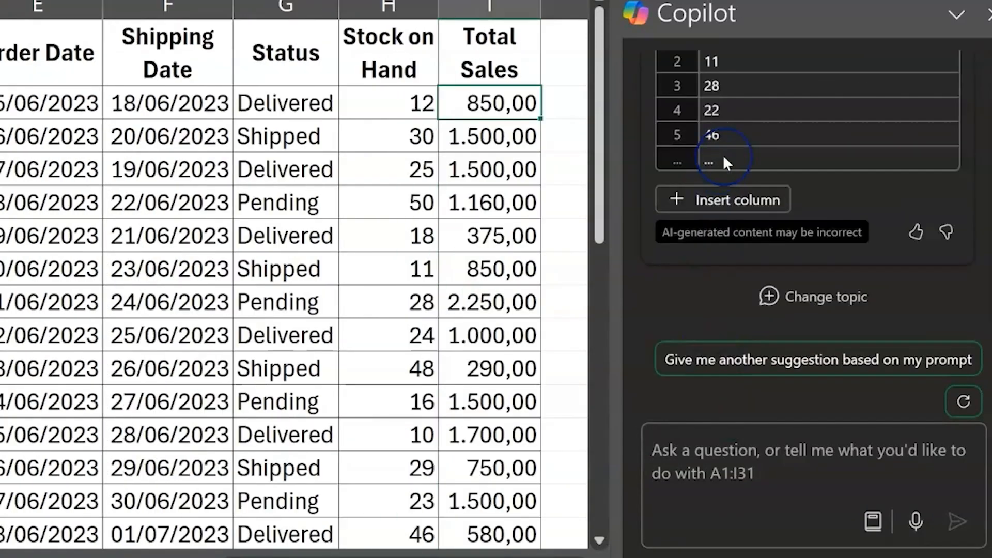
pyautogui.click(738, 203)
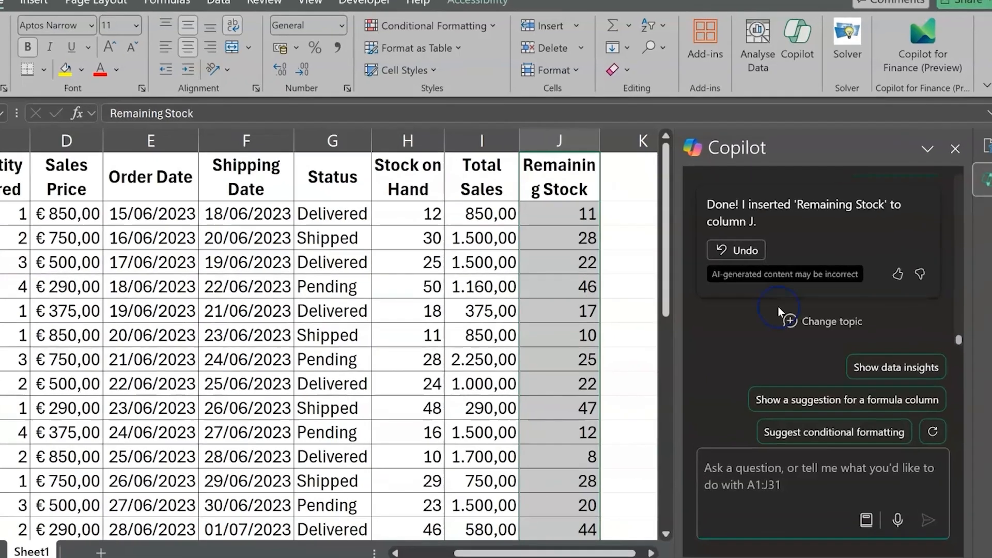
# Ask Copilot to "highlight the pending order status in orange" and apply the suggested conditional formatting
pyautogui.click(781, 463)
pyautogui.write('highl')
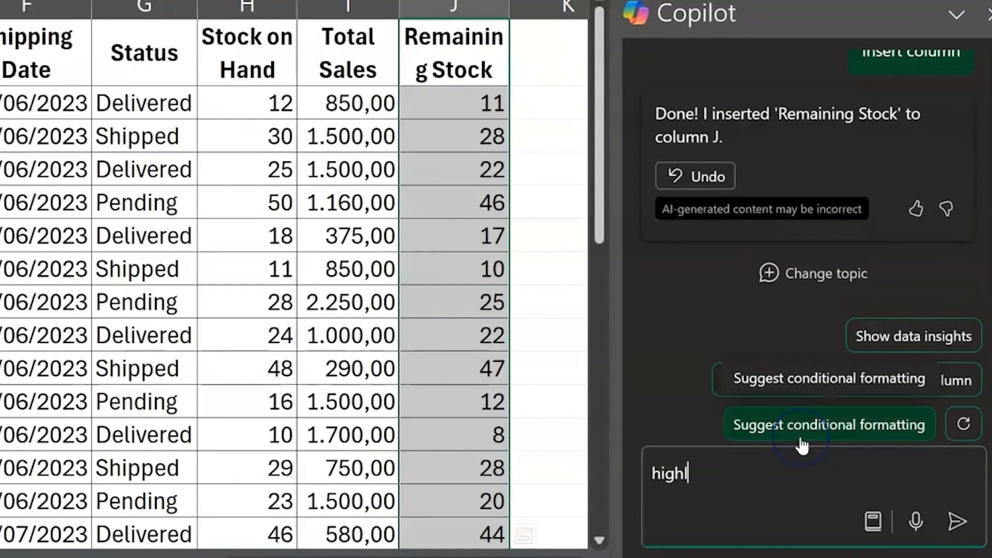
pyautogui.write('ight the pend')
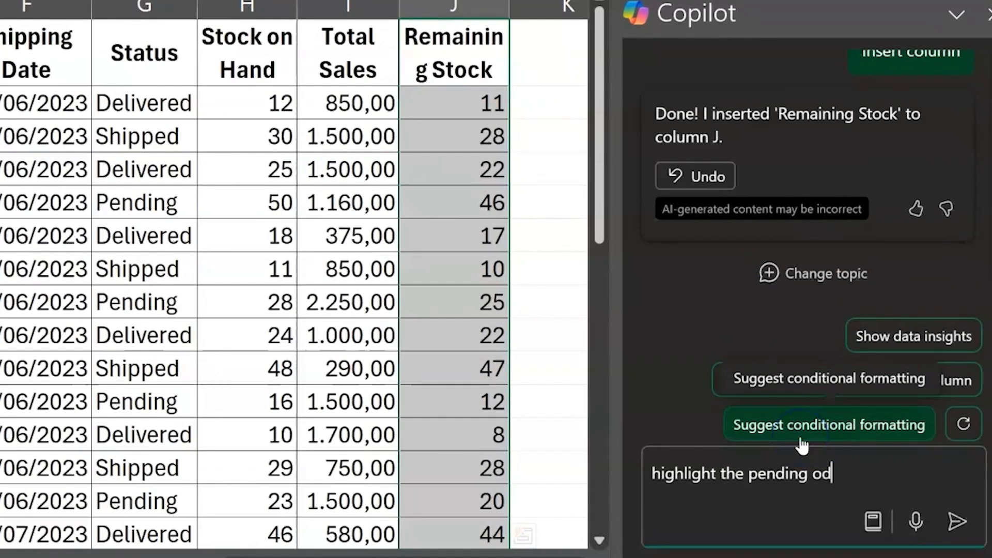
pyautogui.write('ing order status in orange')
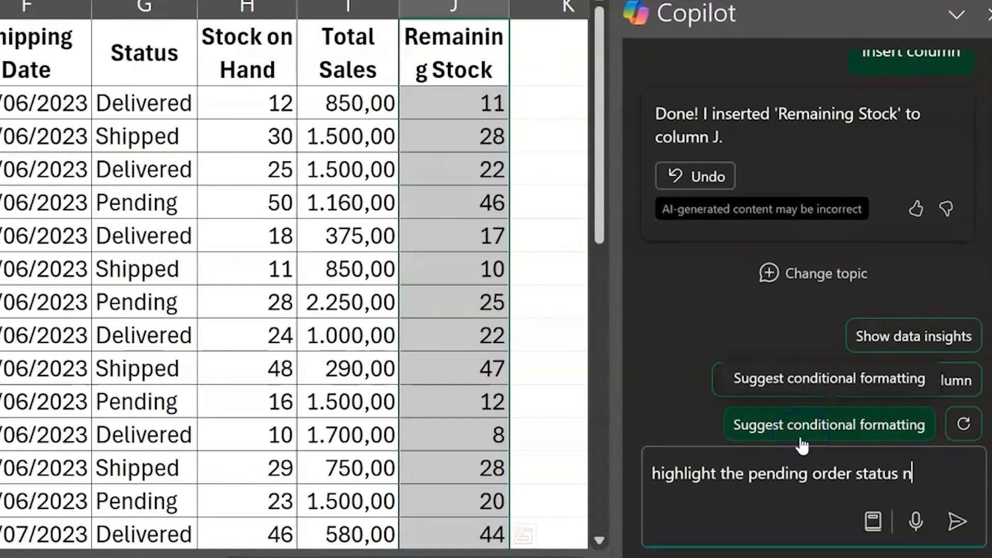
pyautogui.press('Return')
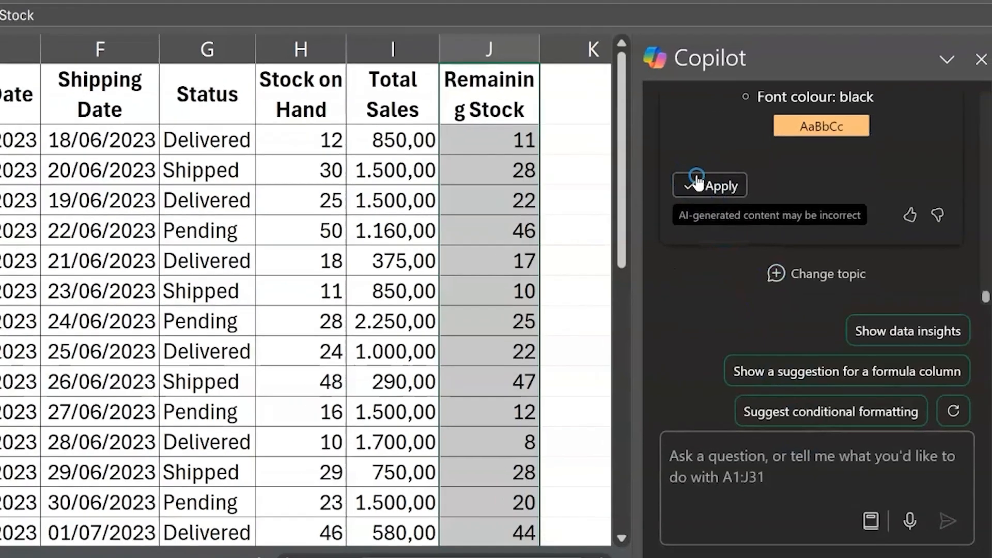
pyautogui.click(696, 154)
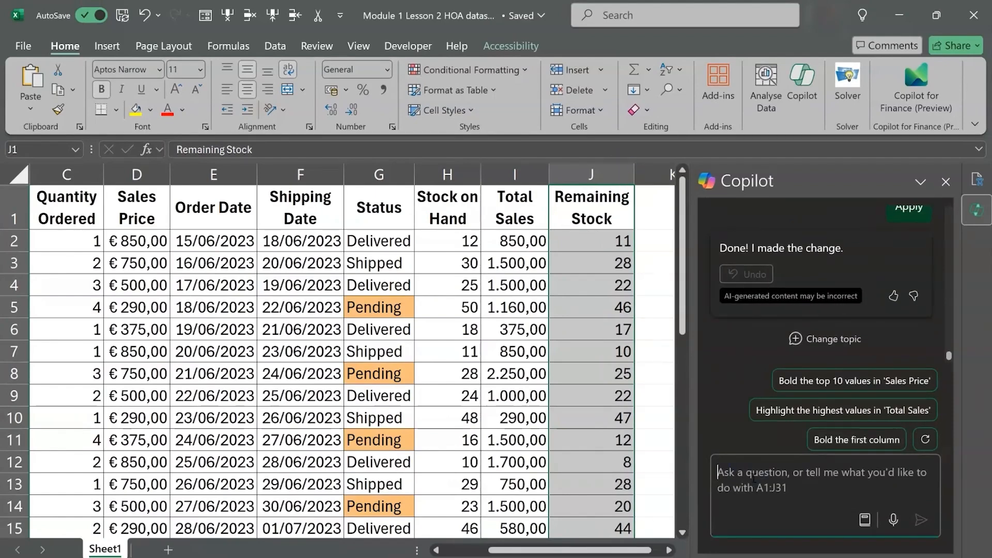
# Ask Copilot to highlight stock on hand values less than 10 in red, apply and check the formatting, and undo it
pyautogui.write('highlight va')
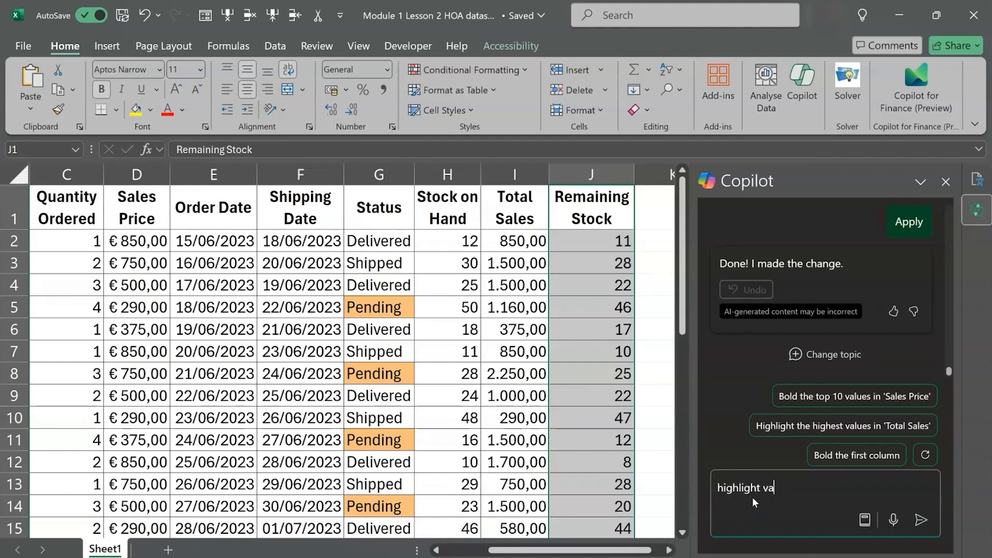
pyautogui.write('lues in the stock on hand column where the values are less than 10 in')
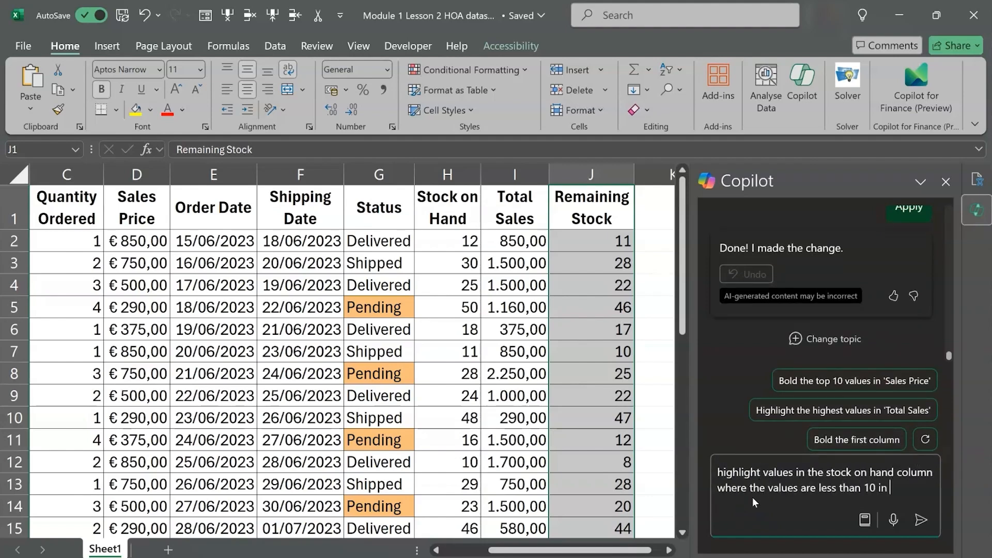
pyautogui.press('Return')
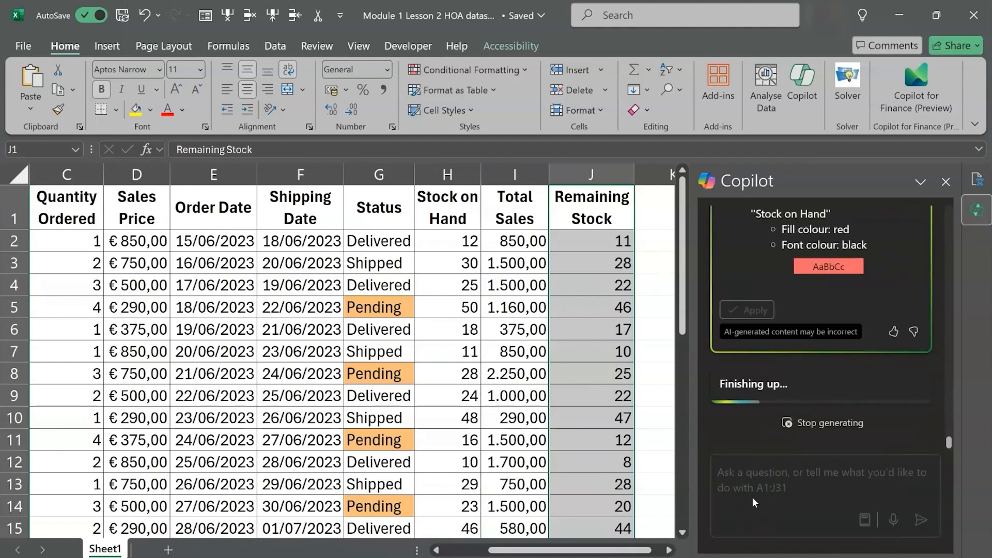
pyautogui.click(754, 274)
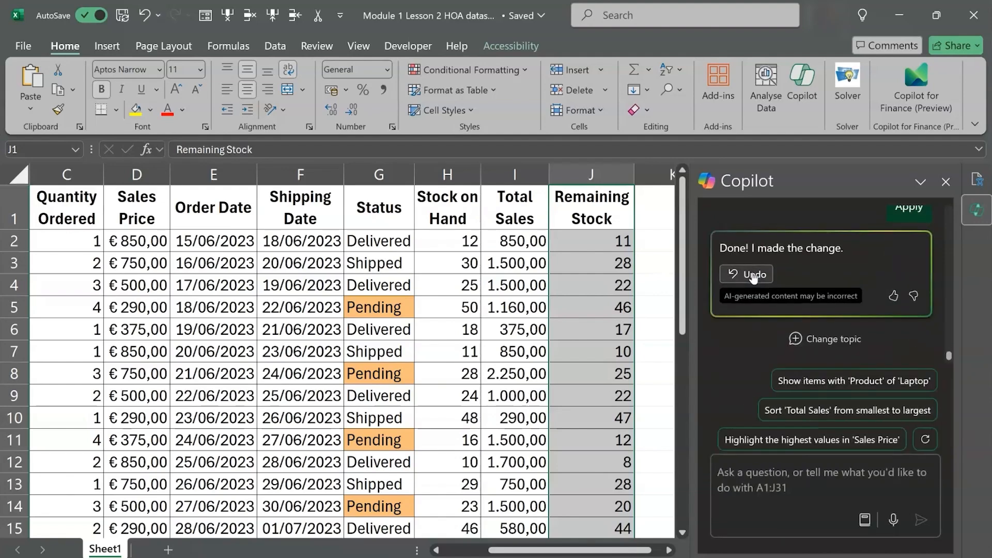
pyautogui.scroll(-2, 618, 334)
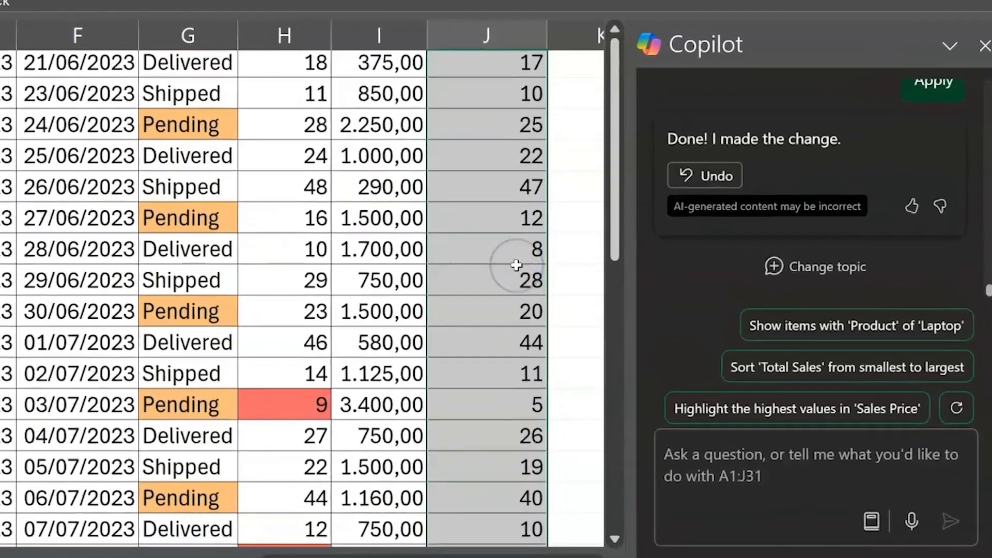
pyautogui.scroll(-2, 516, 265)
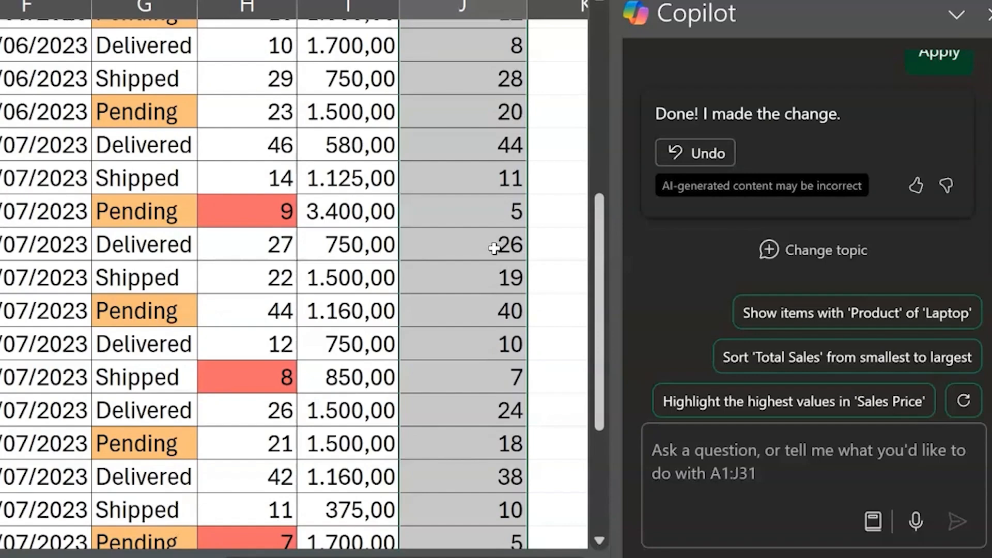
pyautogui.scroll(-1, 494, 249)
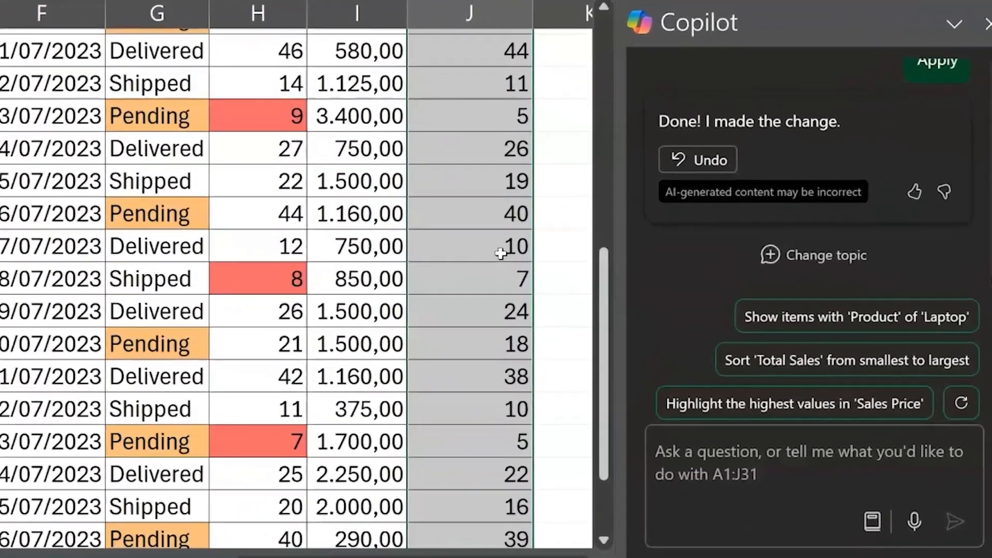
pyautogui.click(747, 274)
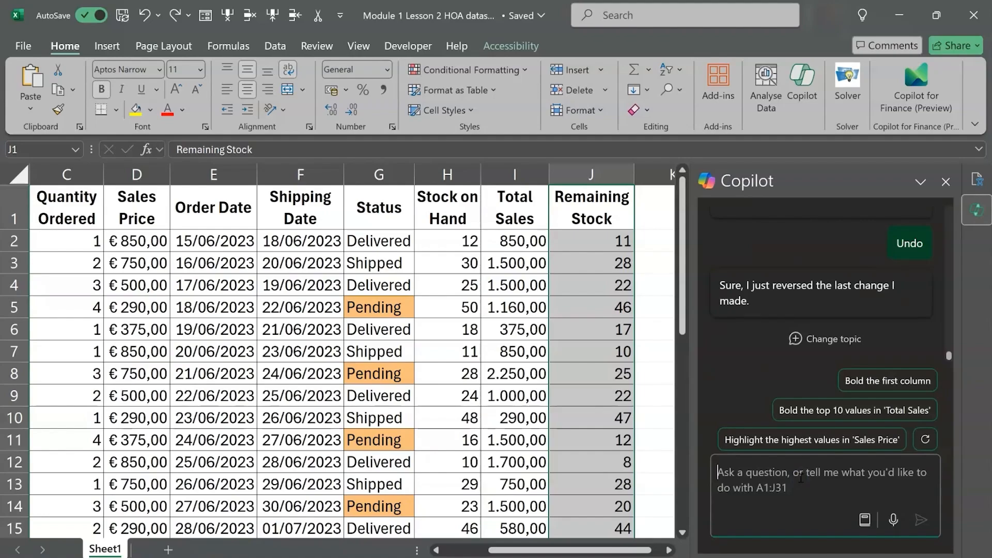
# Ask Copilot to "highlight values greater than 1000 in the Total Sales column in green" and apply the suggested conditional formatting
pyautogui.write('hi')
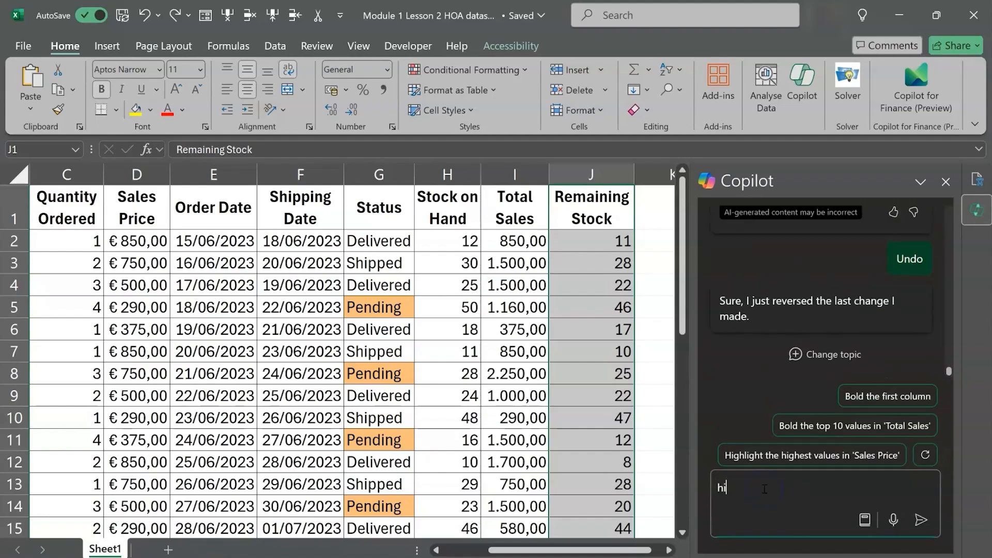
pyautogui.write('ghlight values greater than 1000 in the T')
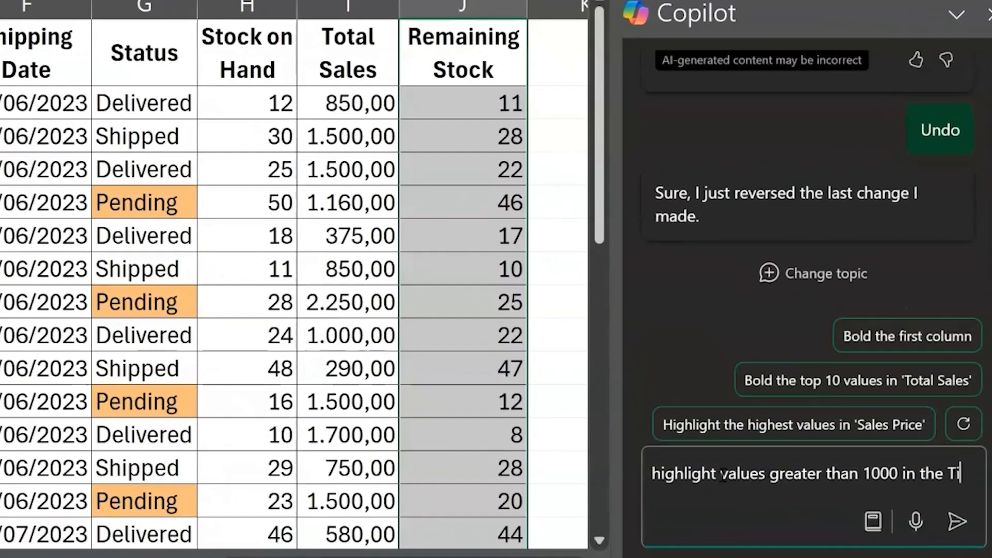
pyautogui.write('otal Sales column in green')
pyautogui.press('Return')
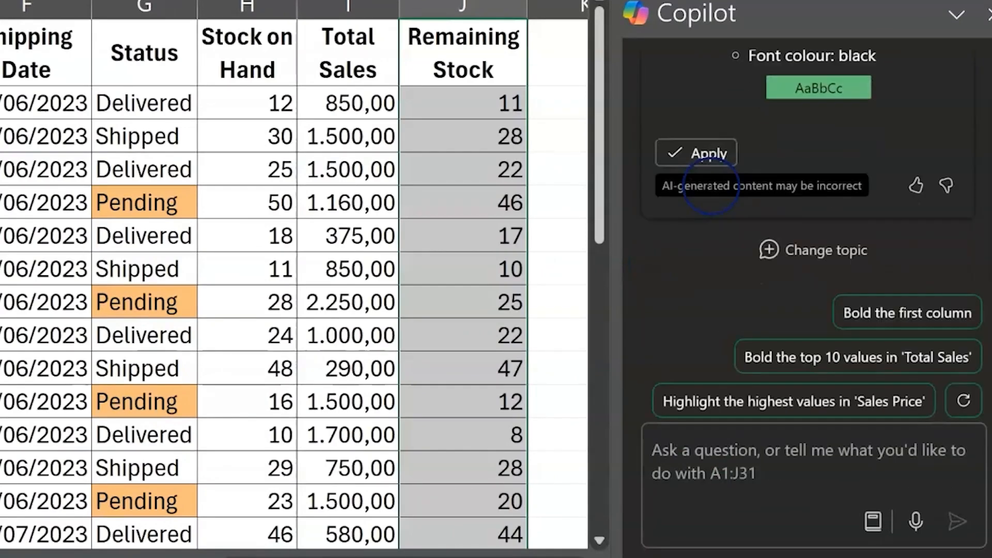
pyautogui.click(696, 153)
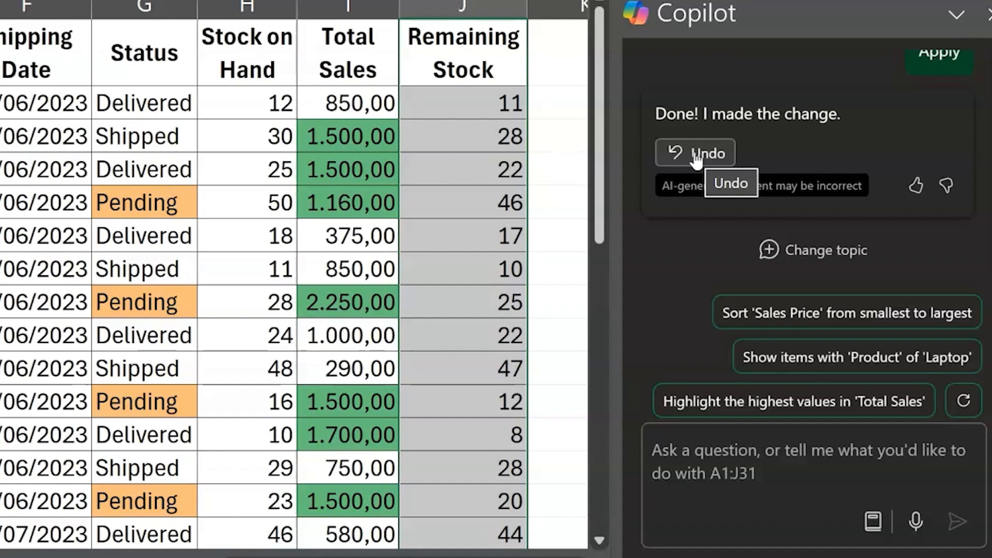
# Ask Copilot to "create a line chart showing total sales over the order date to visualise the sales trend over the past 2 months"
pyautogui.click(726, 452)
pyautogui.write('create a')
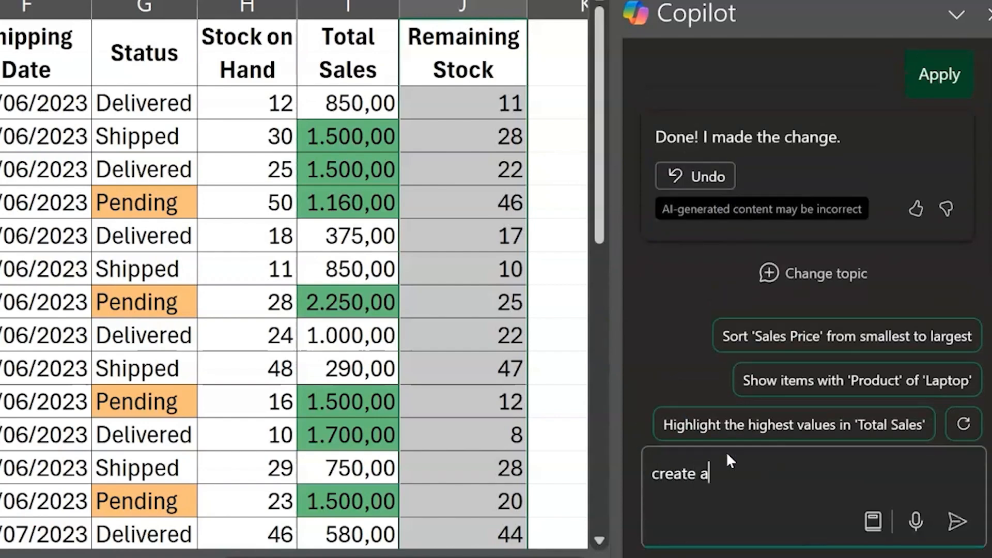
pyautogui.write(' line chart showing tota')
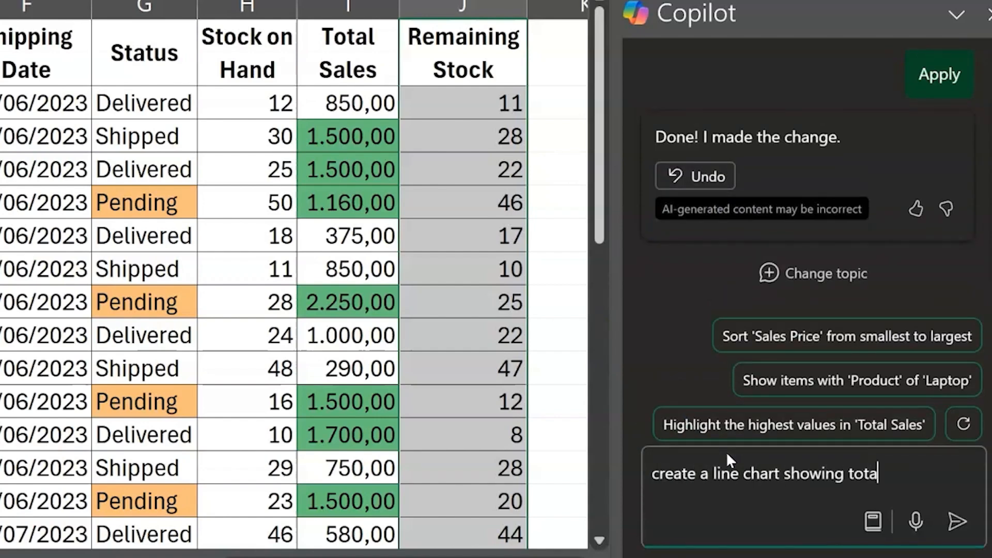
pyautogui.write('l sales over the order d')
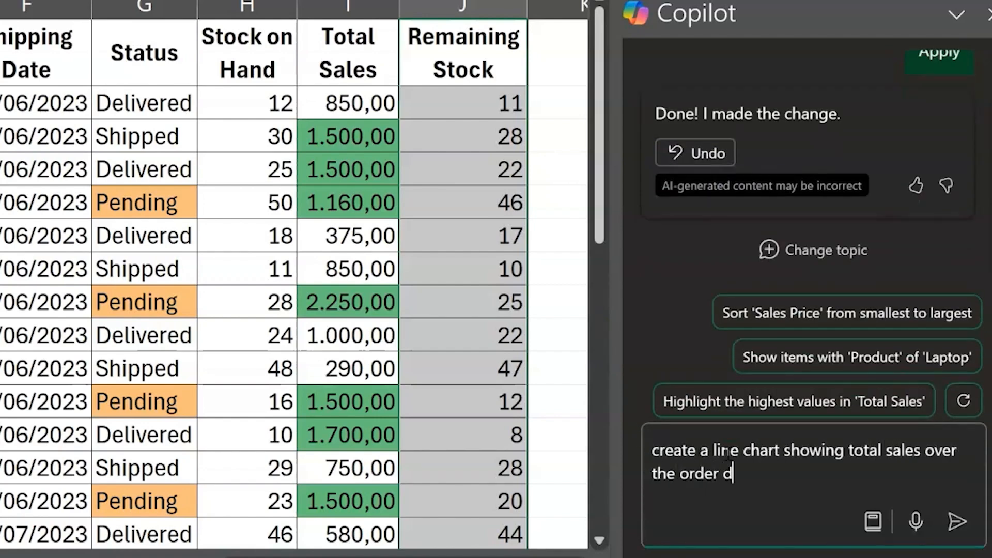
pyautogui.write('ate to visualise the s')
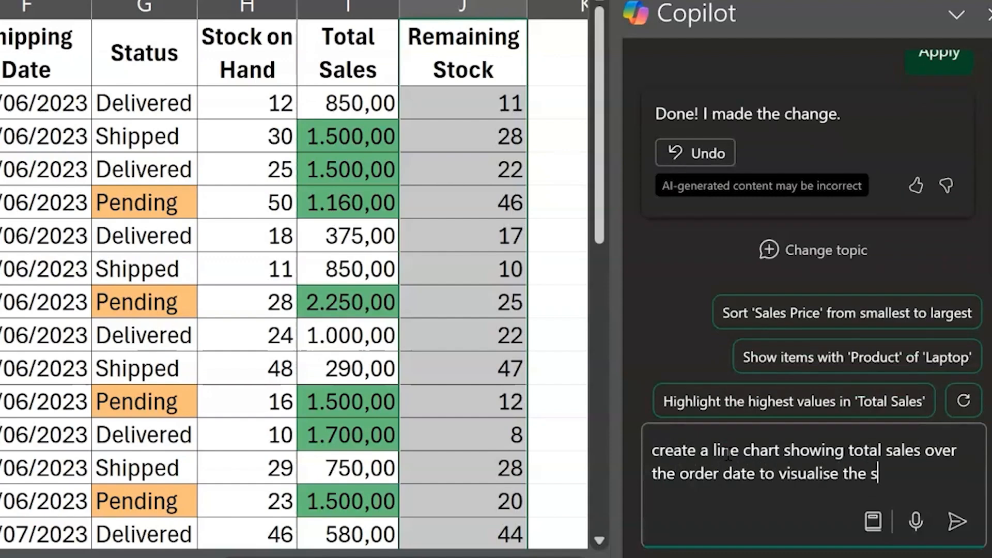
pyautogui.write('ales trend over the past 2 mont')
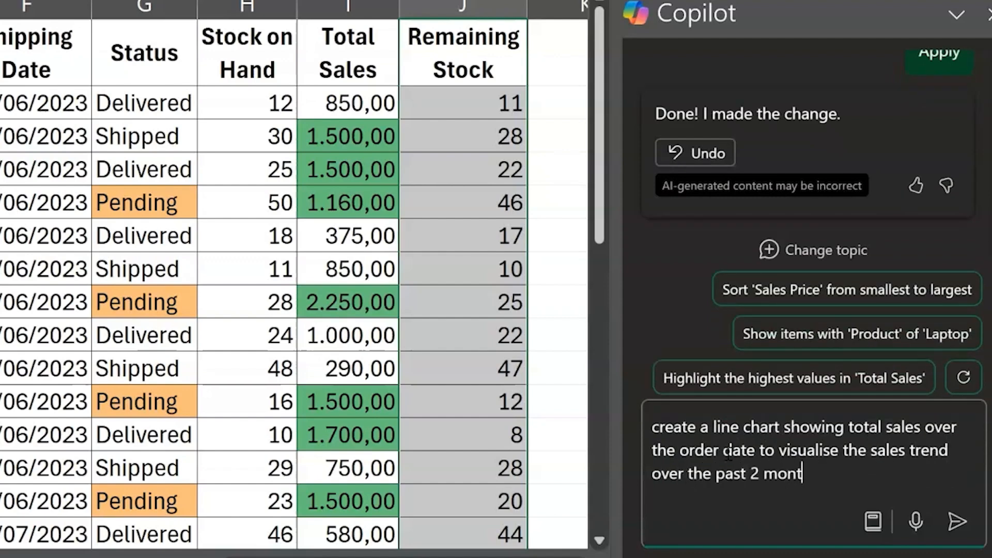
pyautogui.write('hs')
pyautogui.click(949, 520)
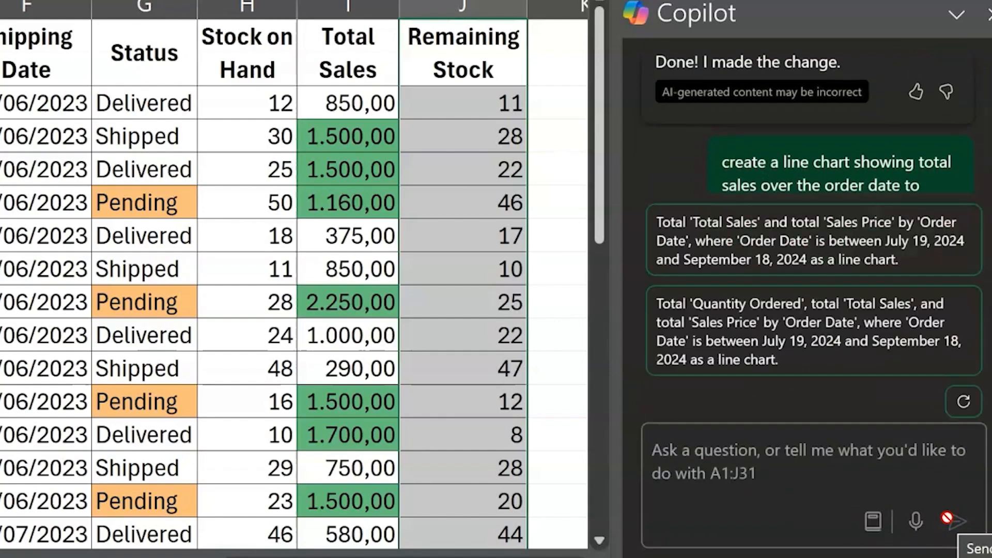
# Rephrase the Copilot request to visualise total sales over the order date in a line chart, and ask once more with different wording
pyautogui.moveTo(953, 102); pyautogui.dragTo(879, 170)
pyautogui.write('Visualise the total')
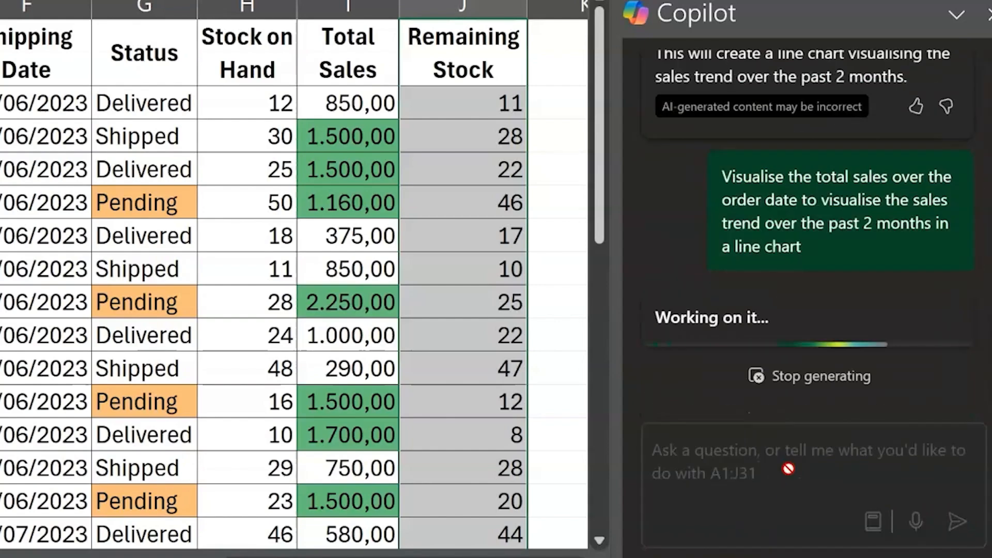
pyautogui.click(704, 456)
pyautogui.write('Show the sa')
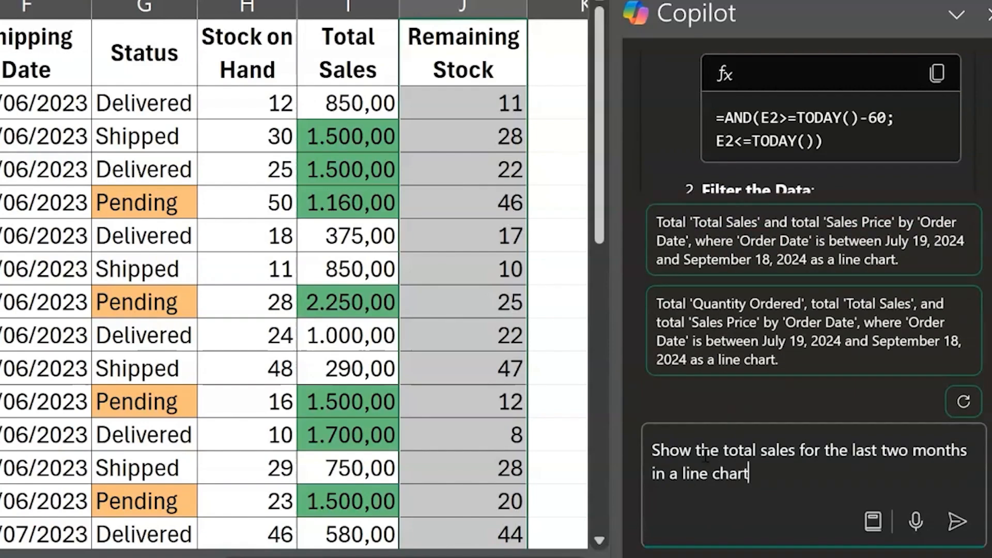
pyautogui.press('Return')
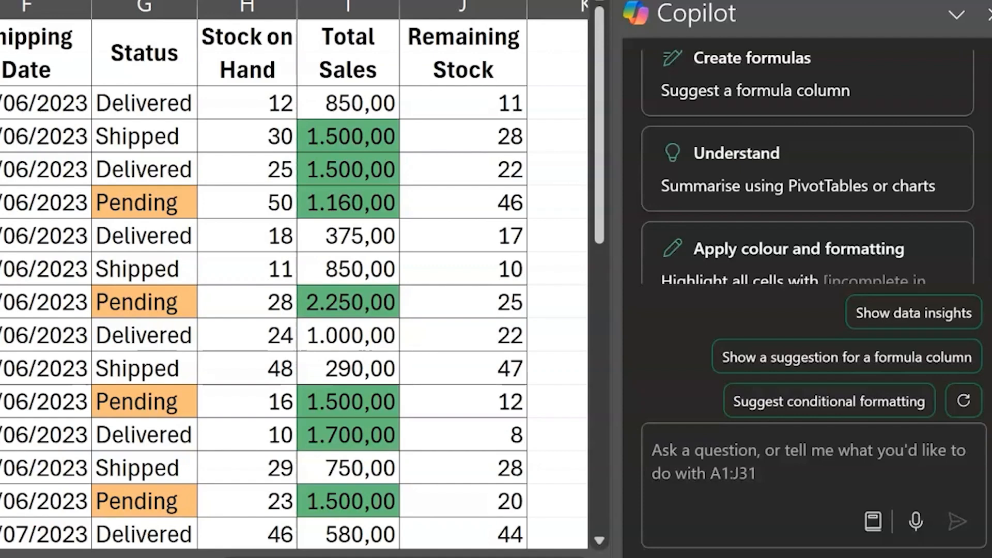
# Have Copilot summarise the order data using PivotTables or charts and review the suggested total sales line chart
pyautogui.click(831, 192)
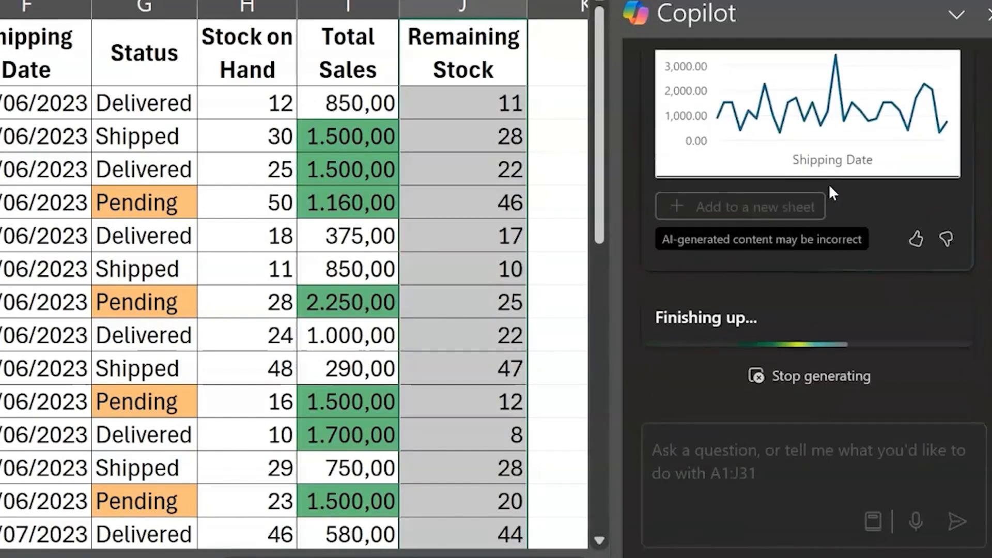
pyautogui.scroll(2, 830, 186)
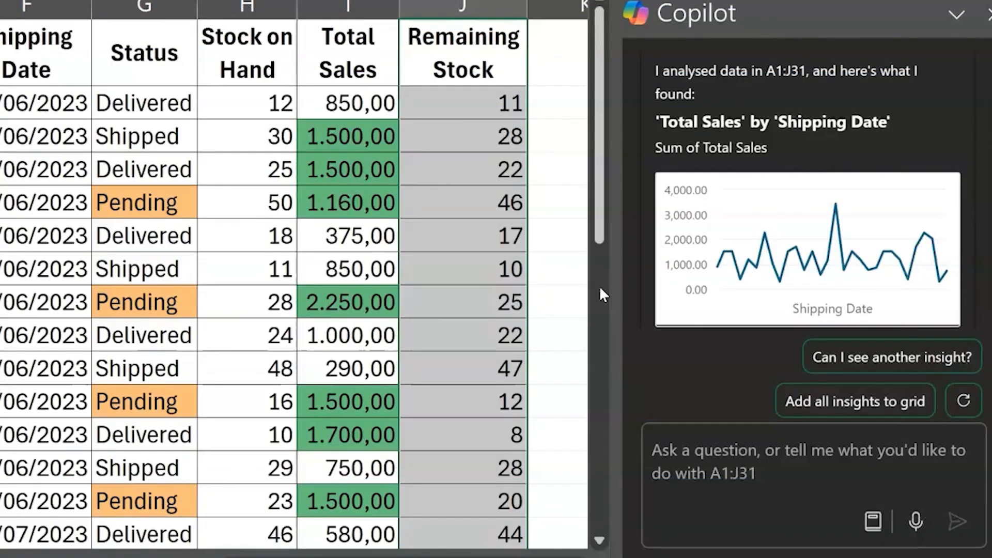
# Ask Copilot to "create a bar chart that displays the stock on hand per product" and review the chart
pyautogui.click(822, 527)
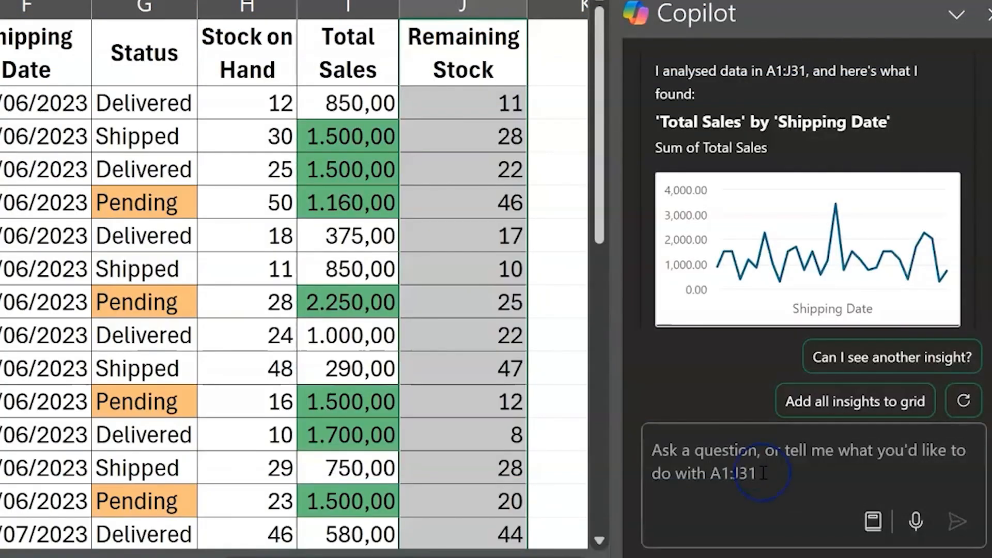
pyautogui.write('create a bar chart that ')
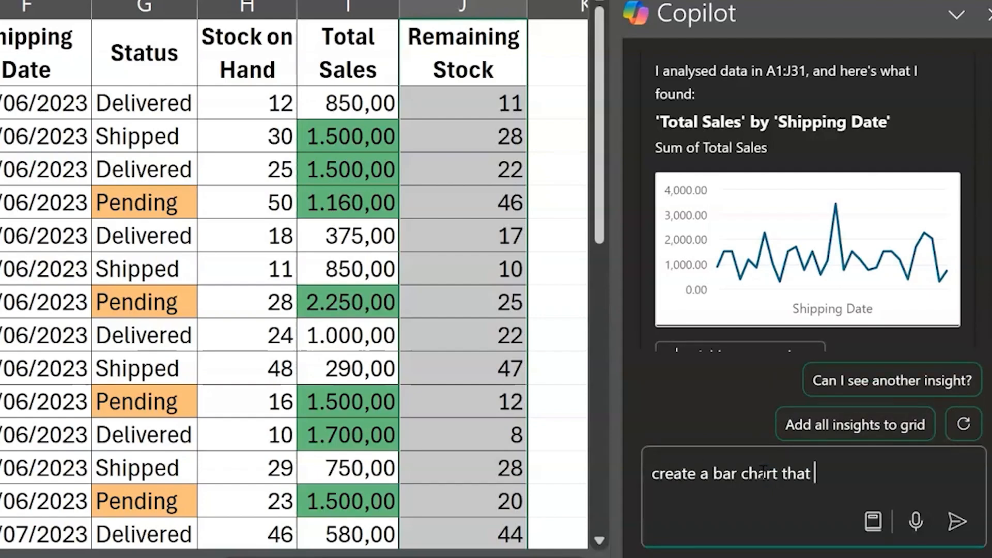
pyautogui.write('displays the stock on hand per product')
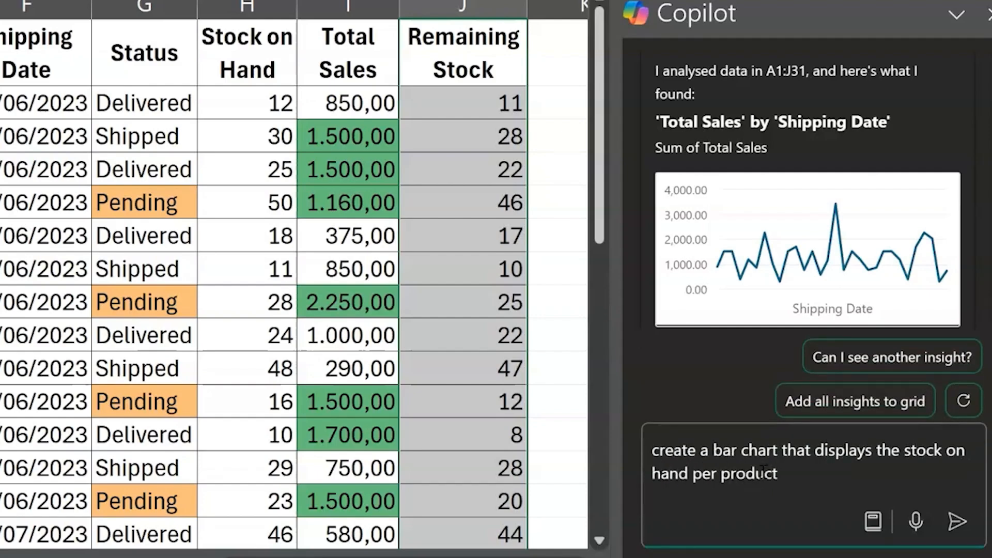
pyautogui.press('Return')
pyautogui.scroll(4, 815, 227)
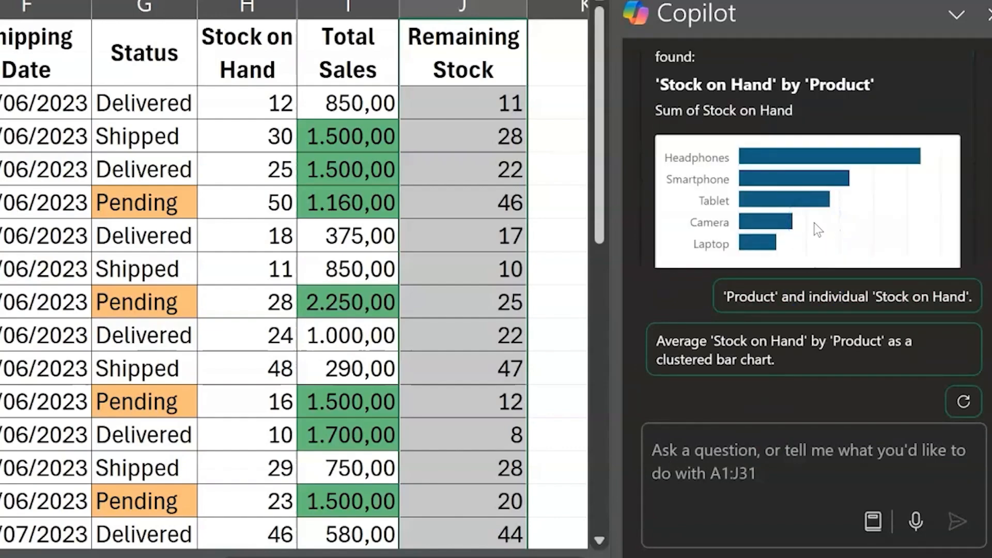
pyautogui.scroll(-2, 814, 222)
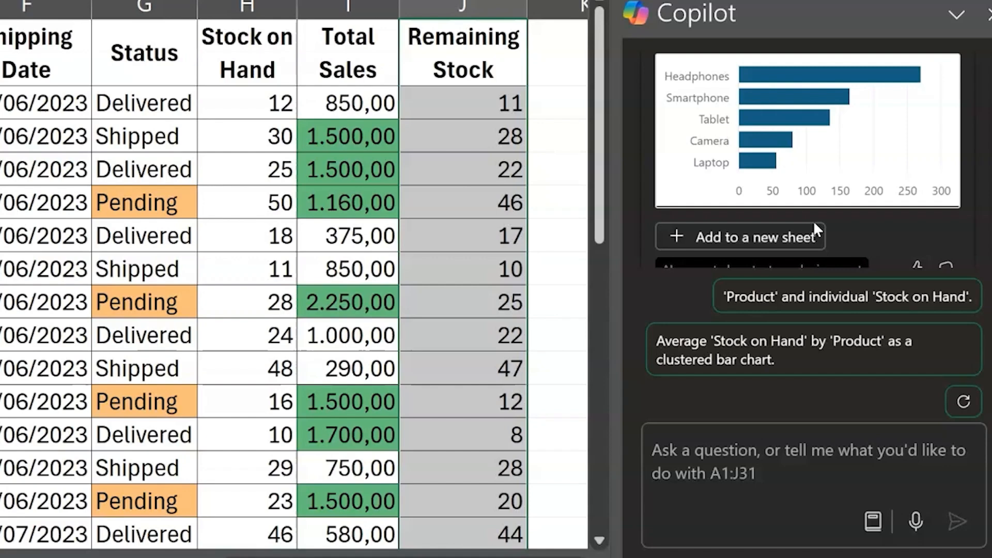
# Ask Copilot to "Summarise the total number of orders, total sales and average sales price" and review the summary table
pyautogui.click(715, 438)
pyautogui.write('Su')
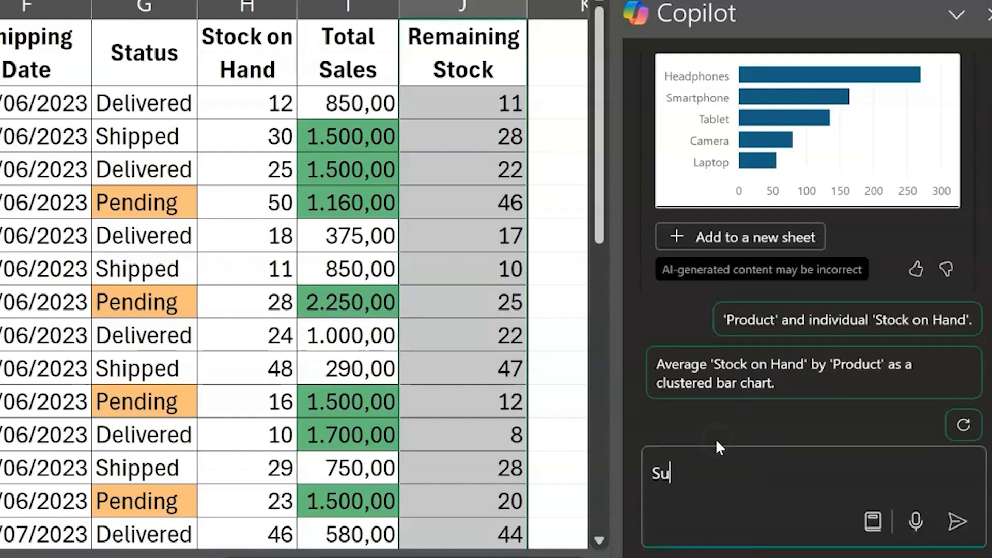
pyautogui.write('mmarise the total number')
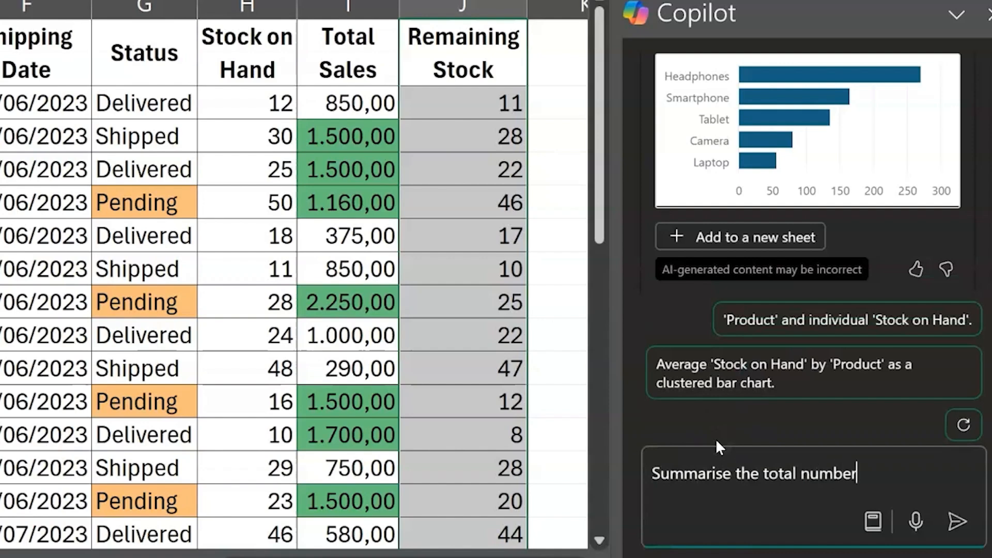
pyautogui.write(' of orders, total ')
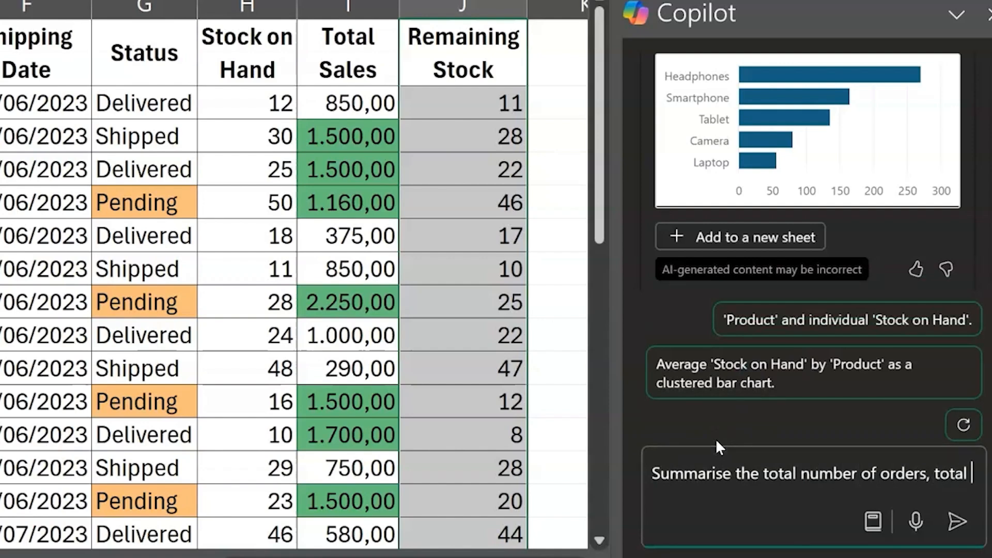
pyautogui.write('sales and average sales price')
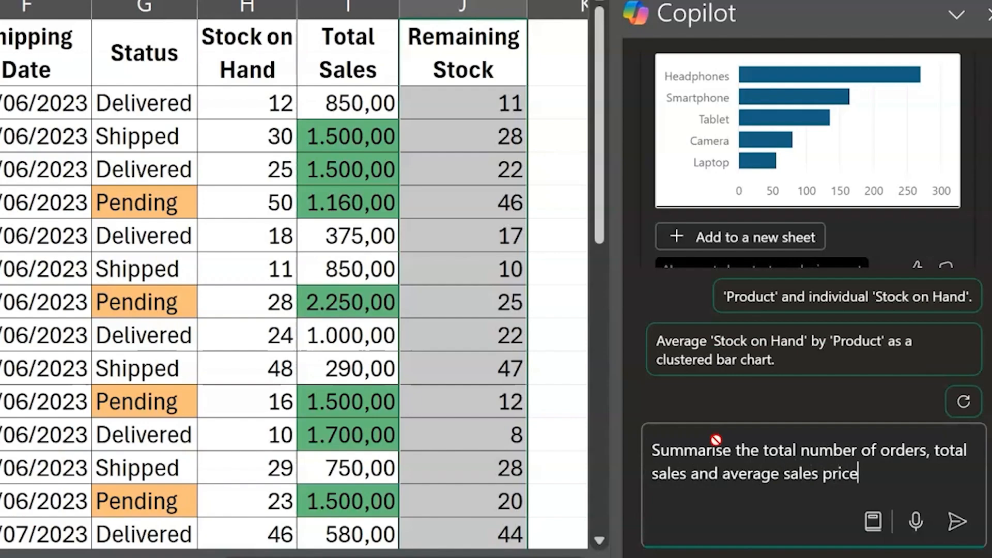
pyautogui.press('Return')
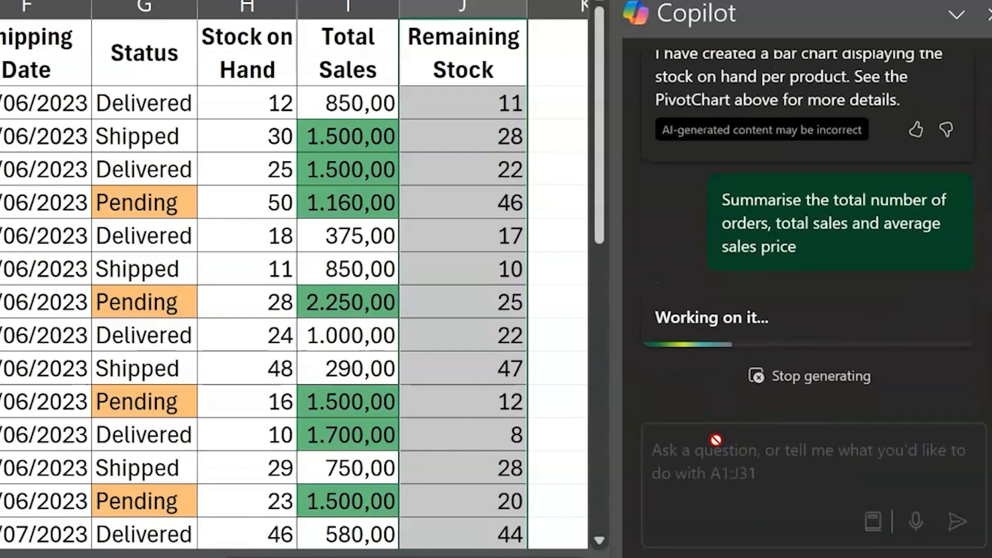
pyautogui.scroll(-1, 755, 108)
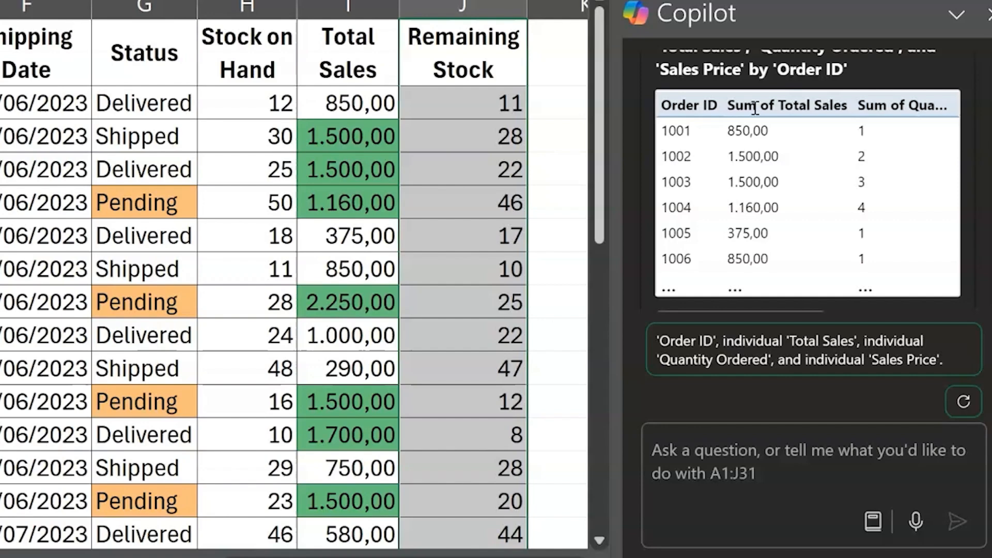
pyautogui.scroll(-3, 755, 109)
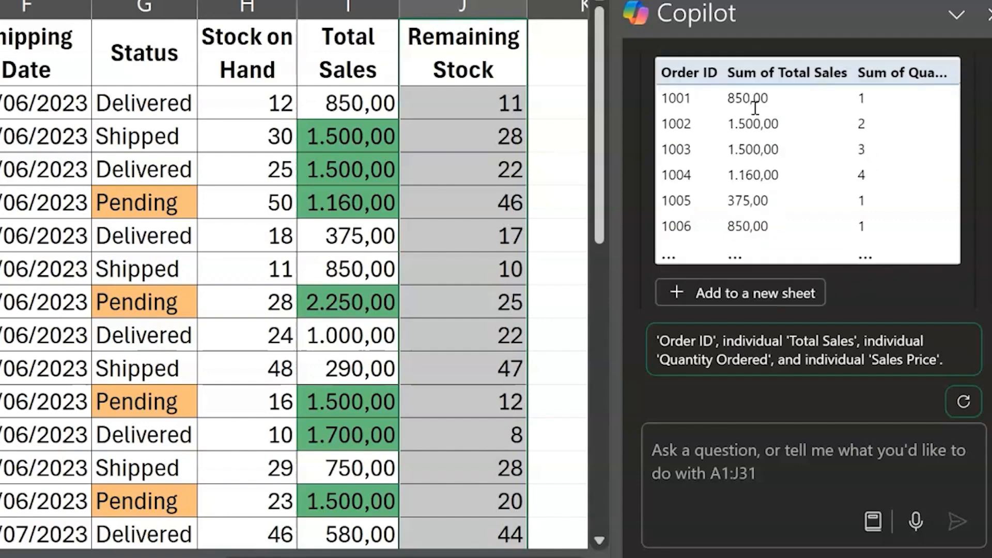
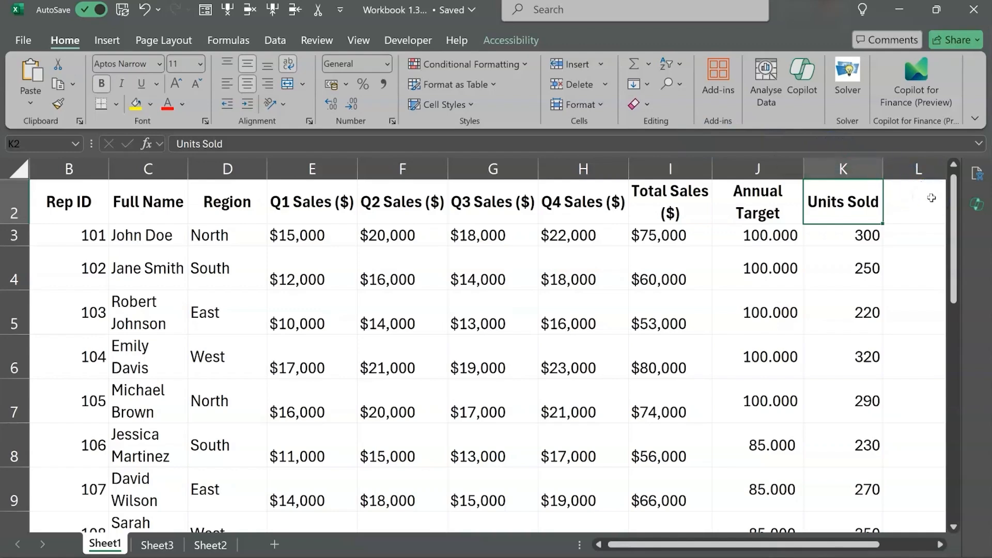
# Open Copilot beside the sales rep table on Sheet1 and look over its columns from Rep ID to Units Sold
pyautogui.click(975, 203)
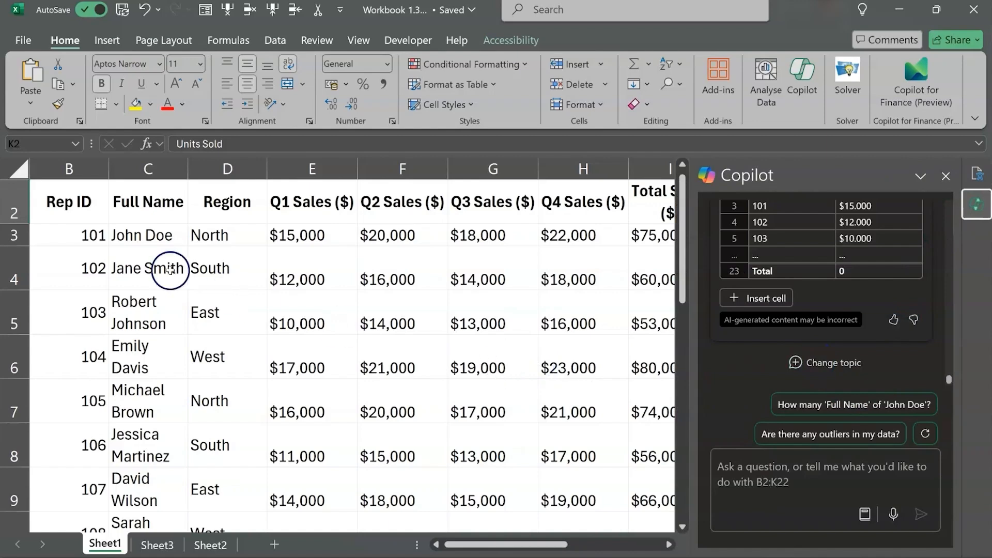
pyautogui.click(77, 230)
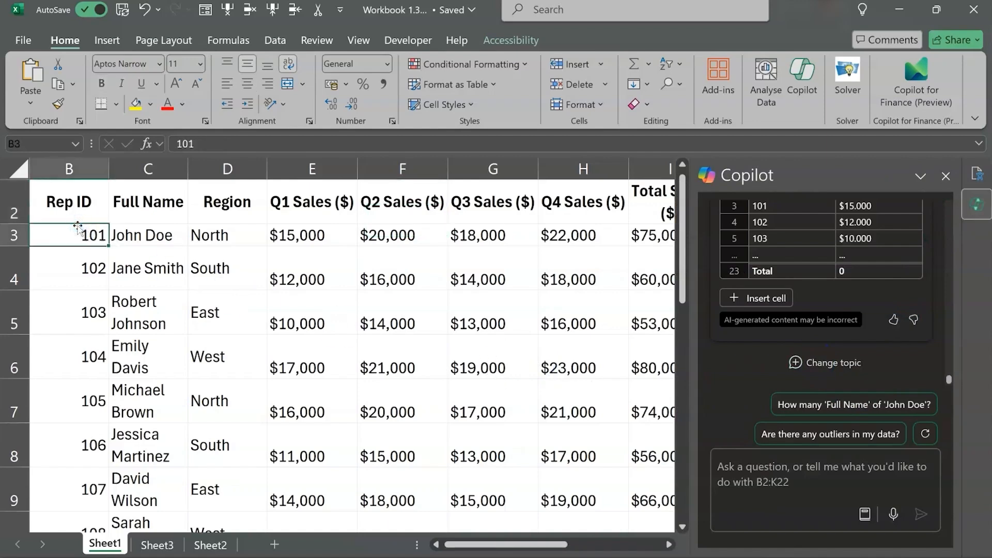
pyautogui.moveTo(78, 230); pyautogui.dragTo(83, 438)
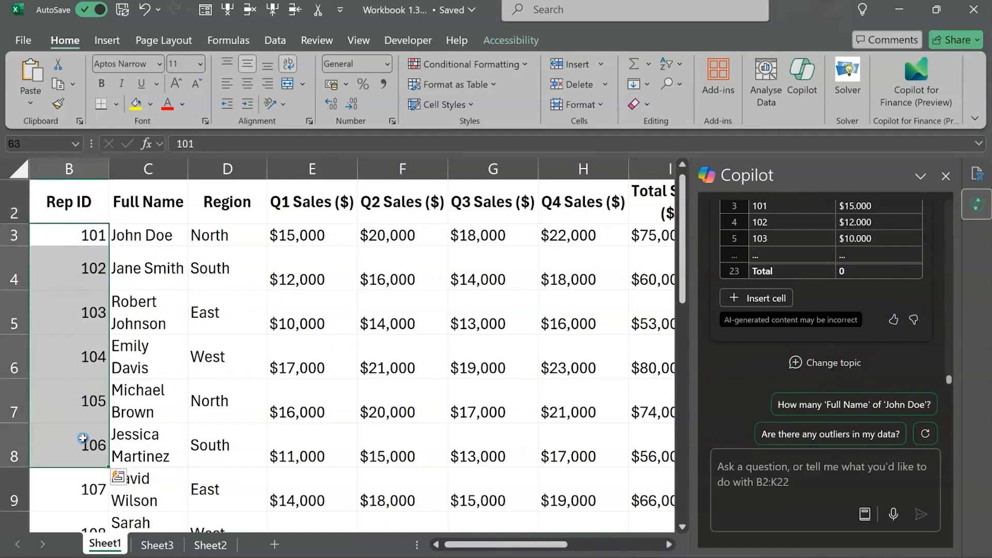
pyautogui.press('Up')
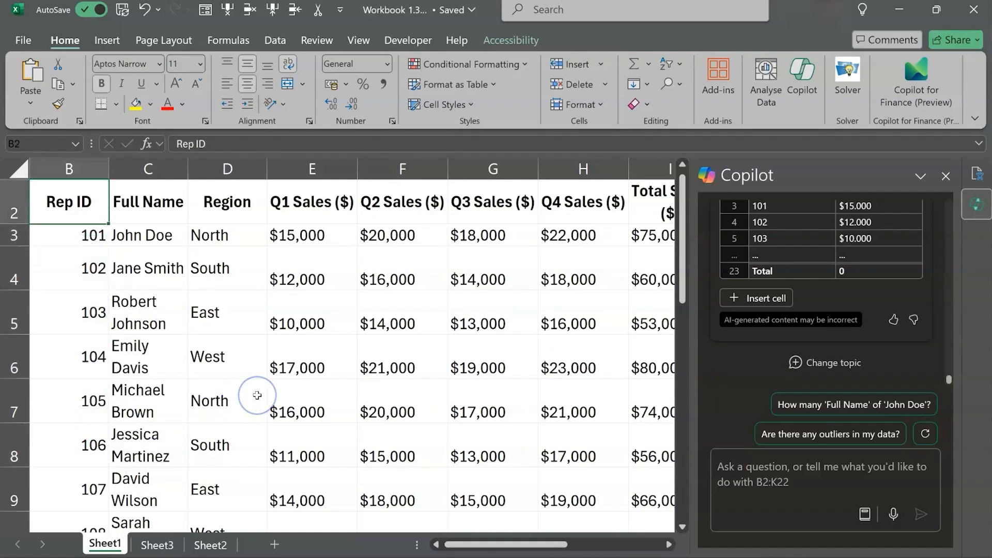
pyautogui.hscroll(6, 257, 396)
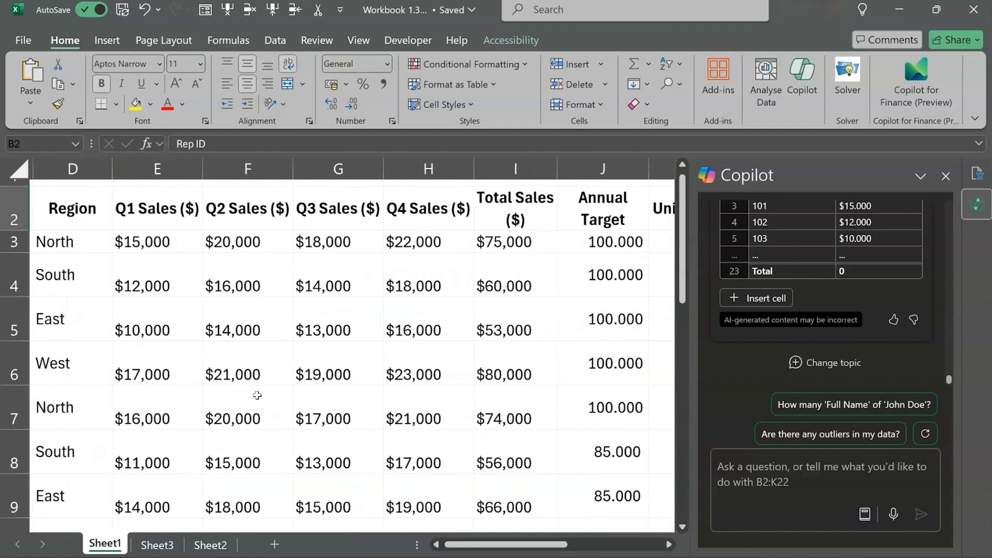
pyautogui.hscroll(2, 257, 395)
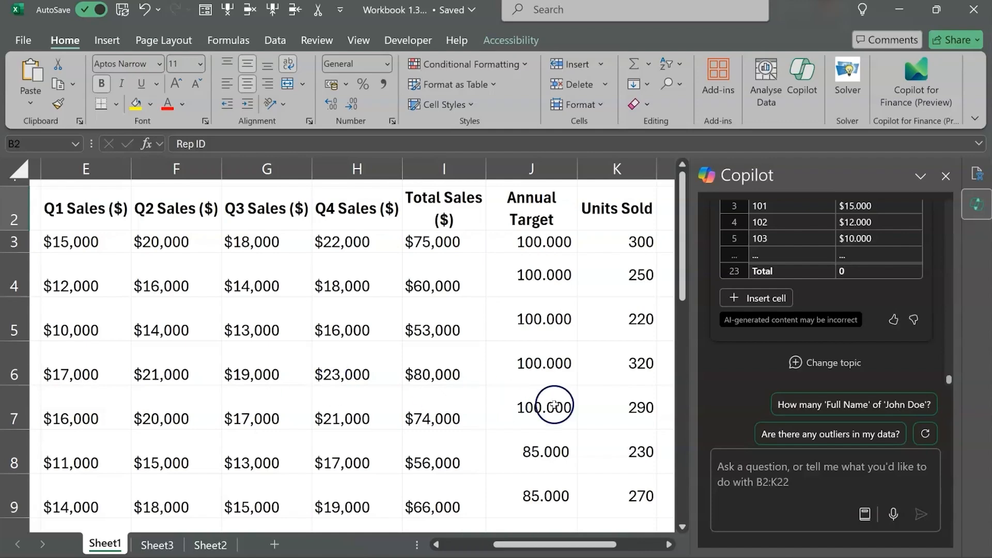
# Ask Copilot to "Calculate the total sales in Q1" and check the Q1 Sales column behind its answer
pyautogui.click(737, 460)
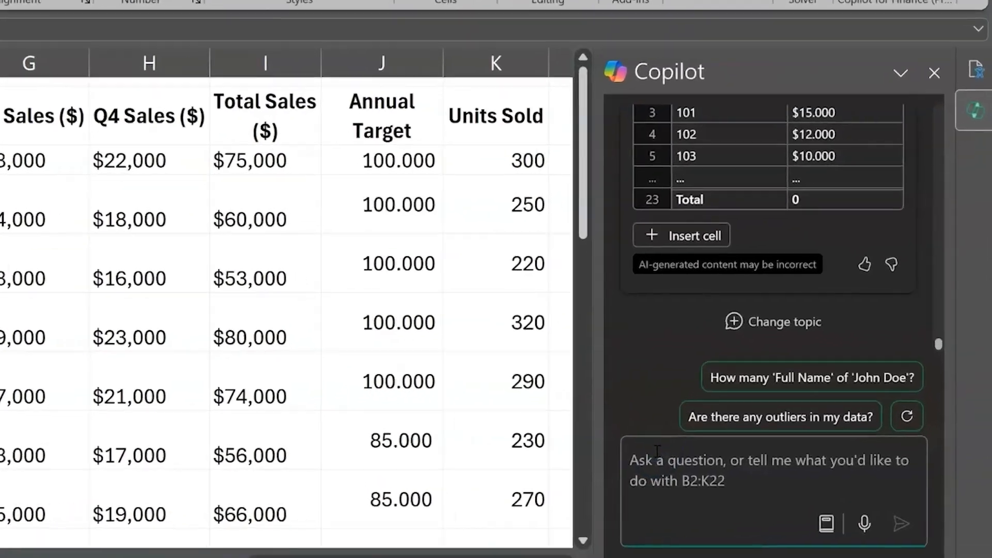
pyautogui.write('Calculate the total sales in Q1')
pyautogui.click(890, 526)
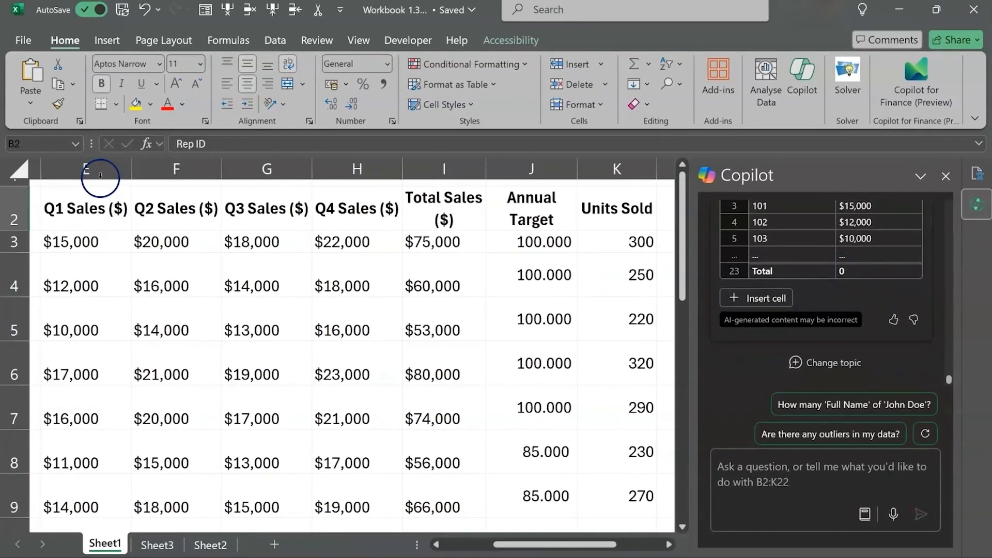
pyautogui.click(98, 170)
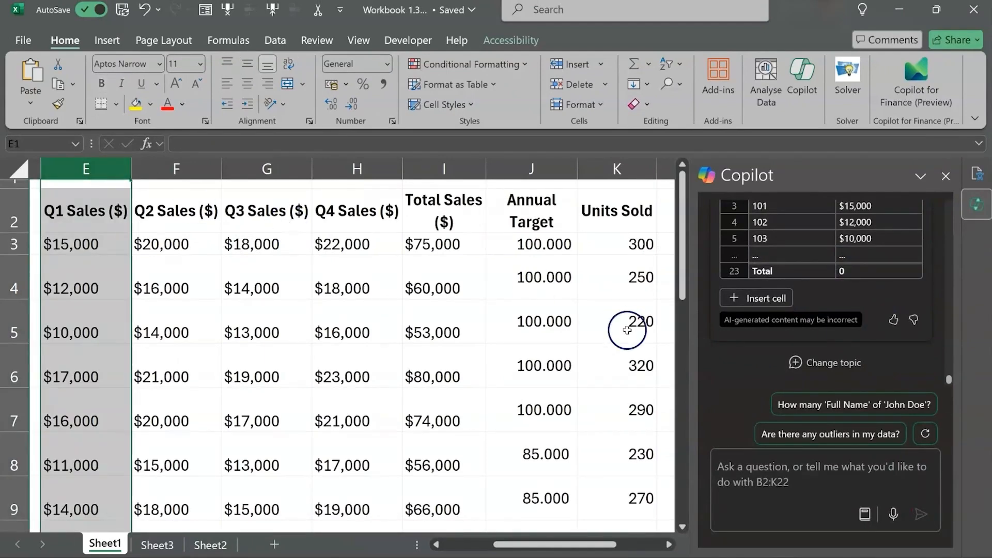
# Select the sales figures in E3:I22 and remove all their commas by replacing each one with nothing
pyautogui.click(103, 245)
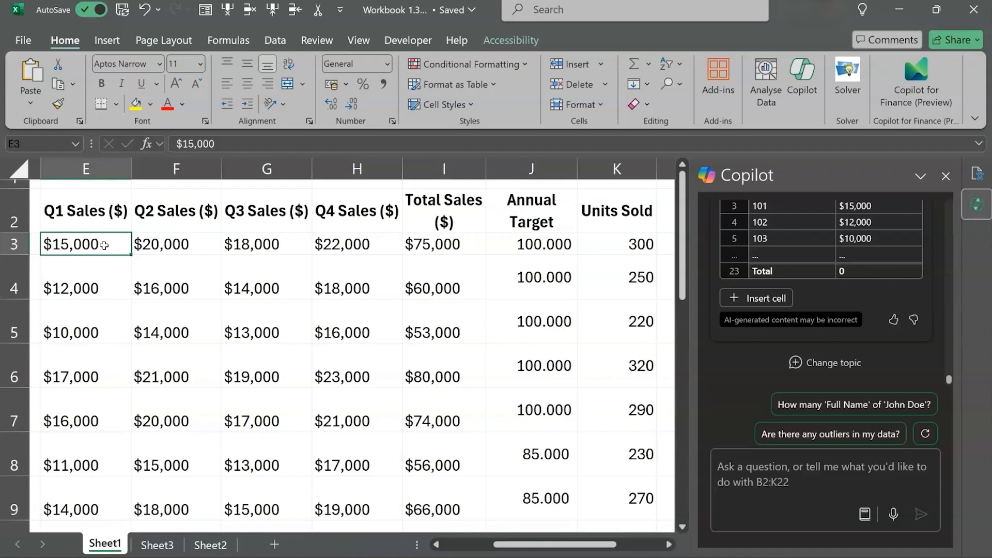
pyautogui.hotkey('shift', 'Right')
pyautogui.hotkey('shift', 'Right')
pyautogui.hotkey('shift', 'Right')
pyautogui.hotkey('shift', 'Right')
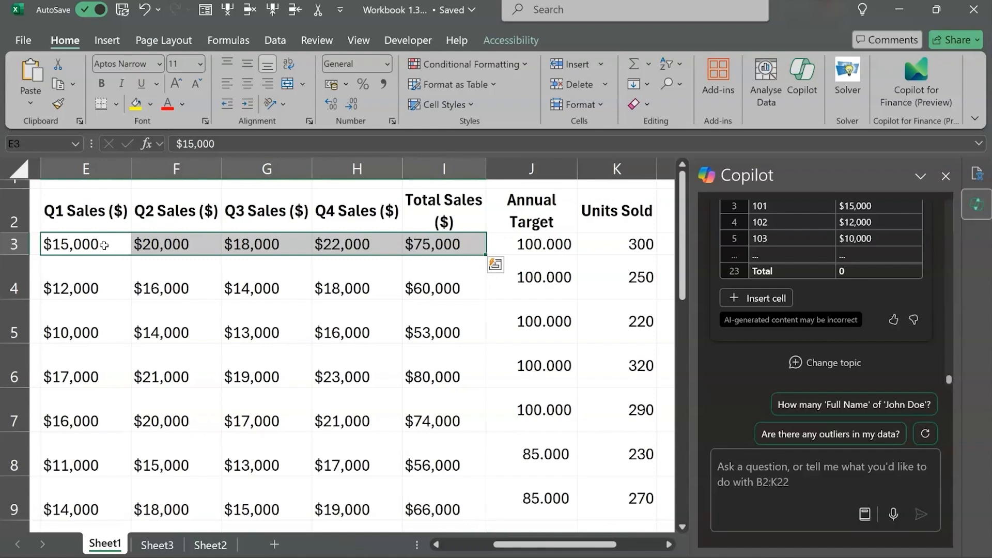
pyautogui.hotkey('ctrl', 'shift', 'Down')
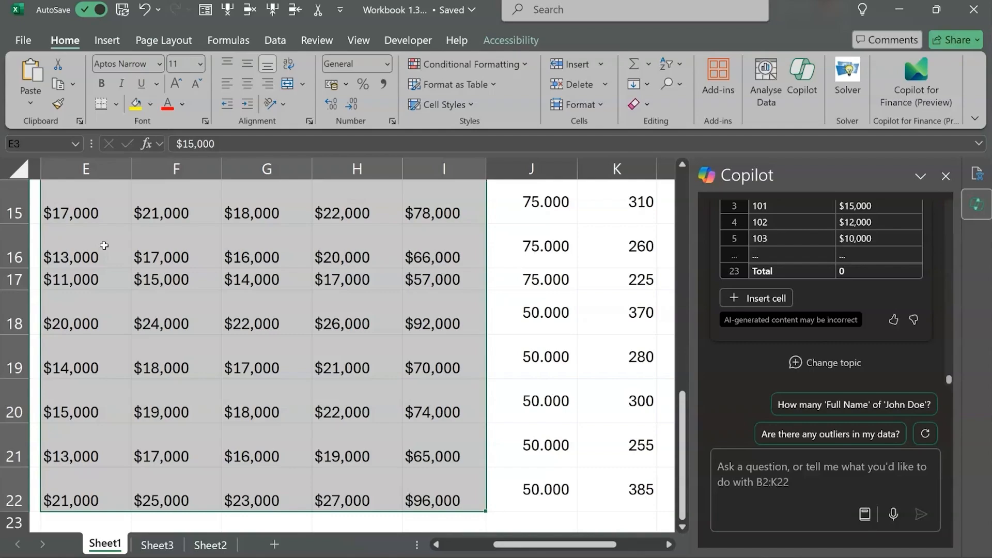
pyautogui.hotkey('ctrl', 'h')
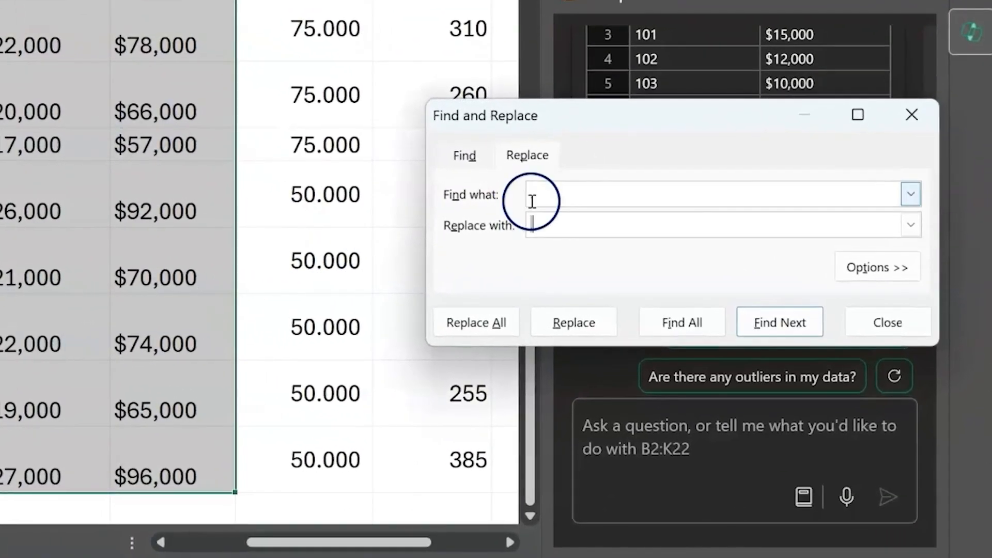
pyautogui.click(710, 314)
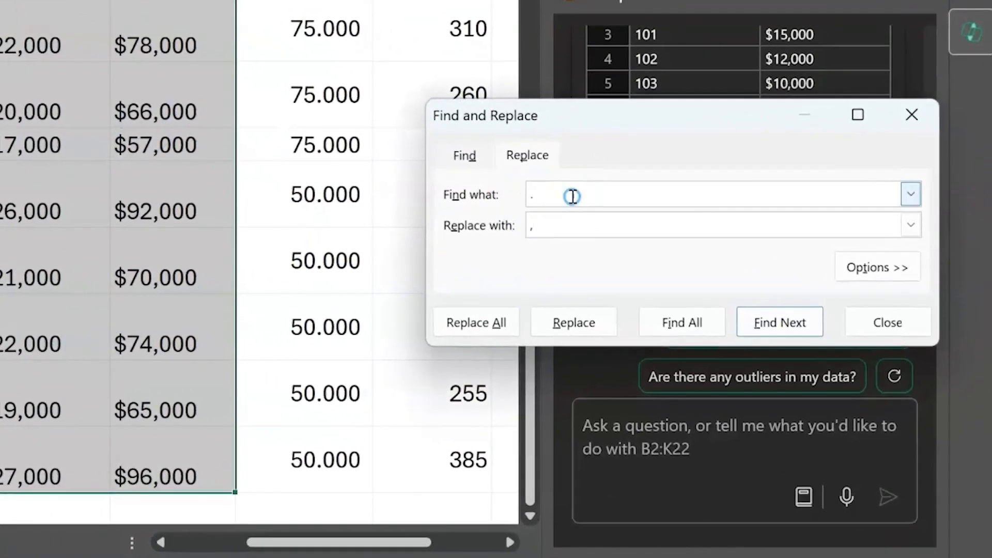
pyautogui.press('BackSpace')
pyautogui.write(',')
pyautogui.click(567, 222)
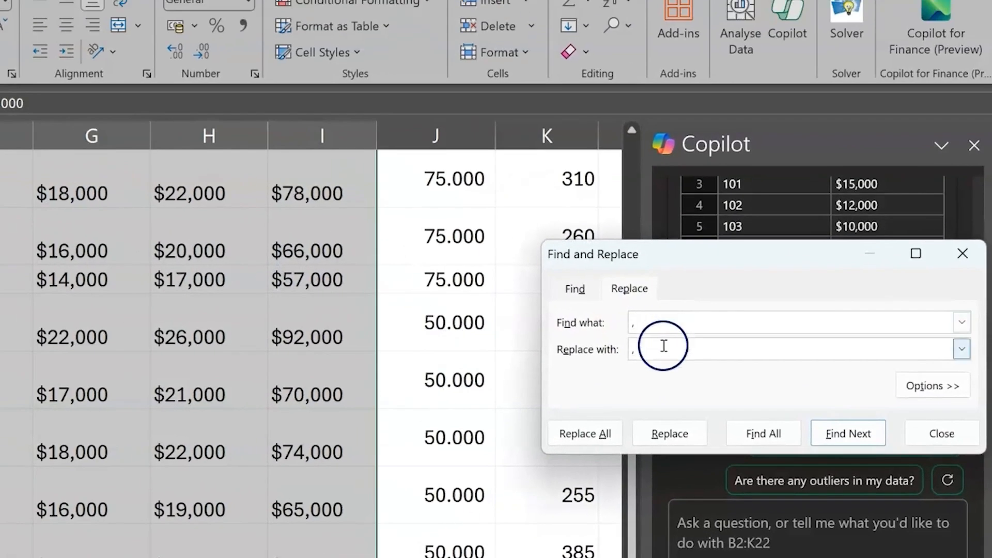
pyautogui.press('BackSpace')
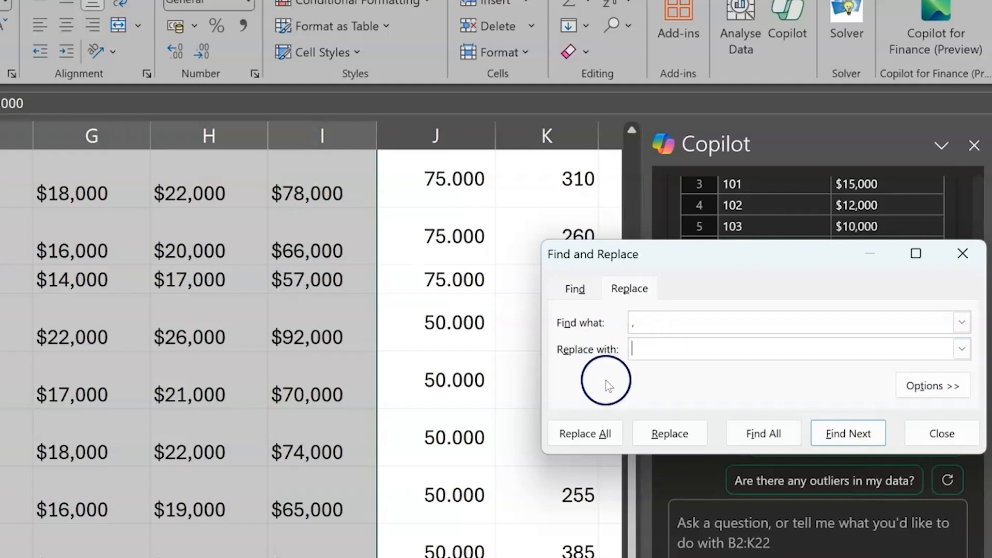
pyautogui.click(583, 435)
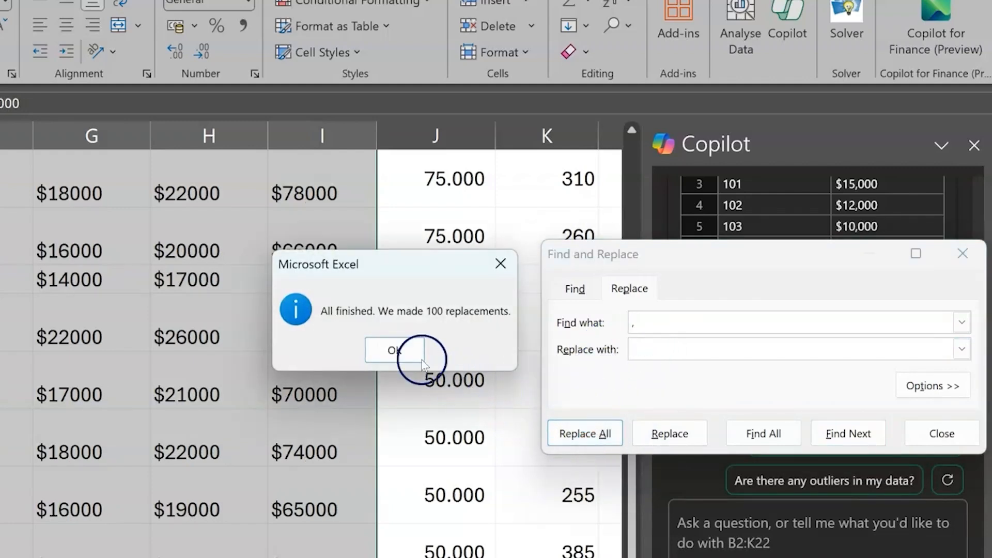
pyautogui.click(395, 350)
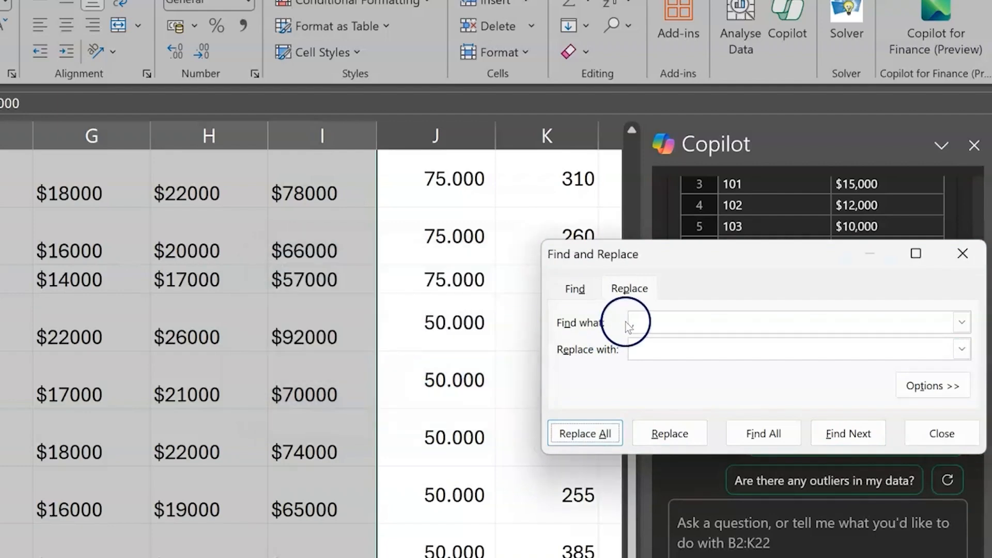
# Remove every $ sign from the selected sales figures by replacing it with nothing, and close Find and Replace
pyautogui.click(660, 323)
pyautogui.write('$')
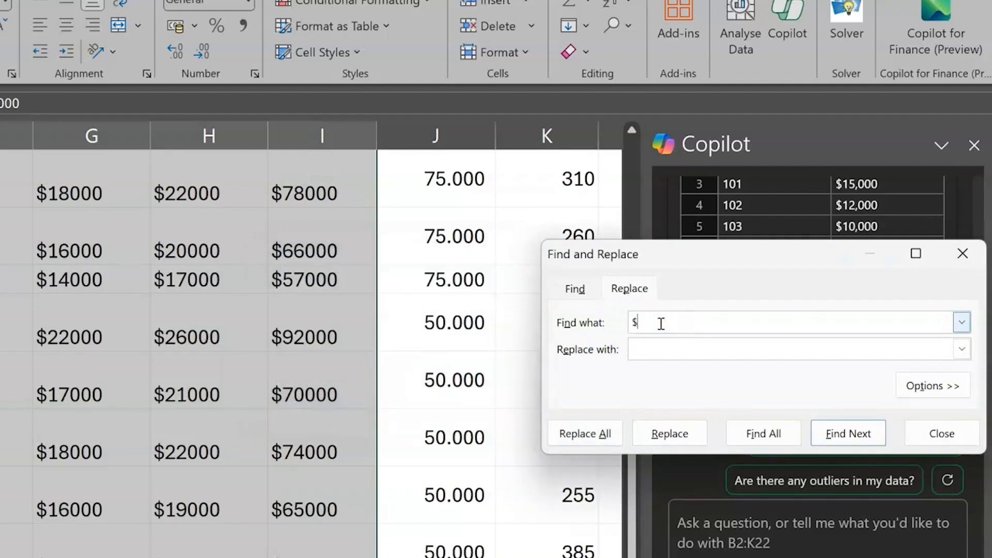
pyautogui.click(659, 344)
pyautogui.click(597, 437)
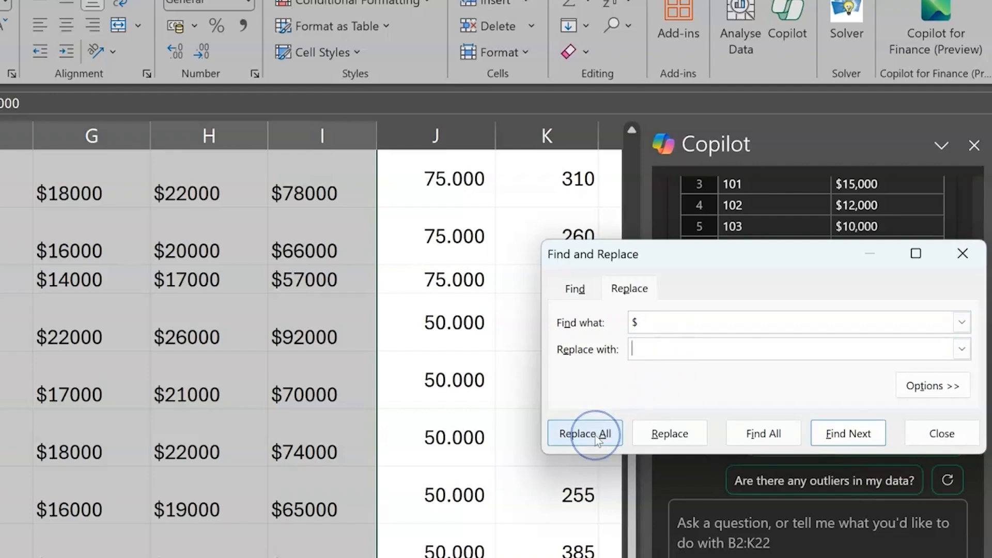
pyautogui.click(597, 435)
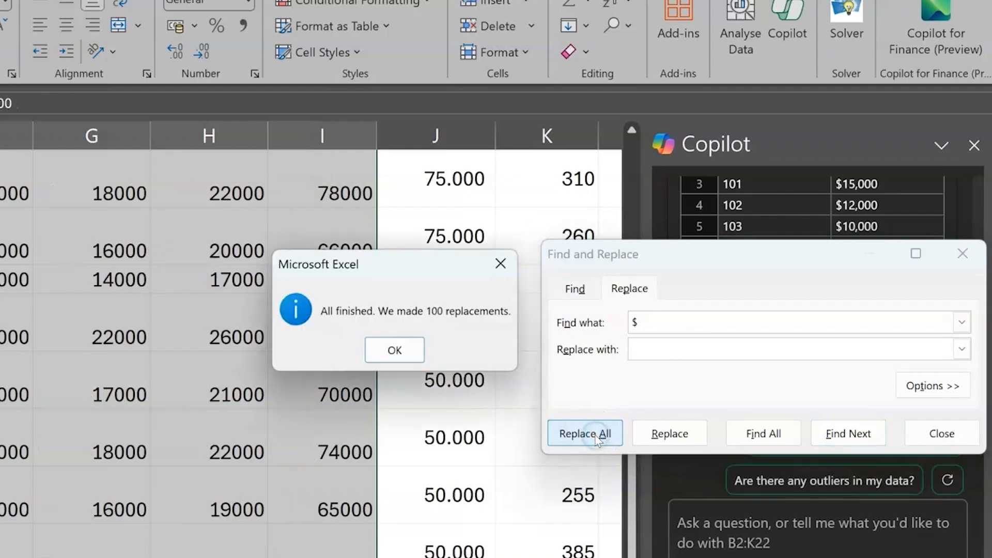
pyautogui.click(402, 348)
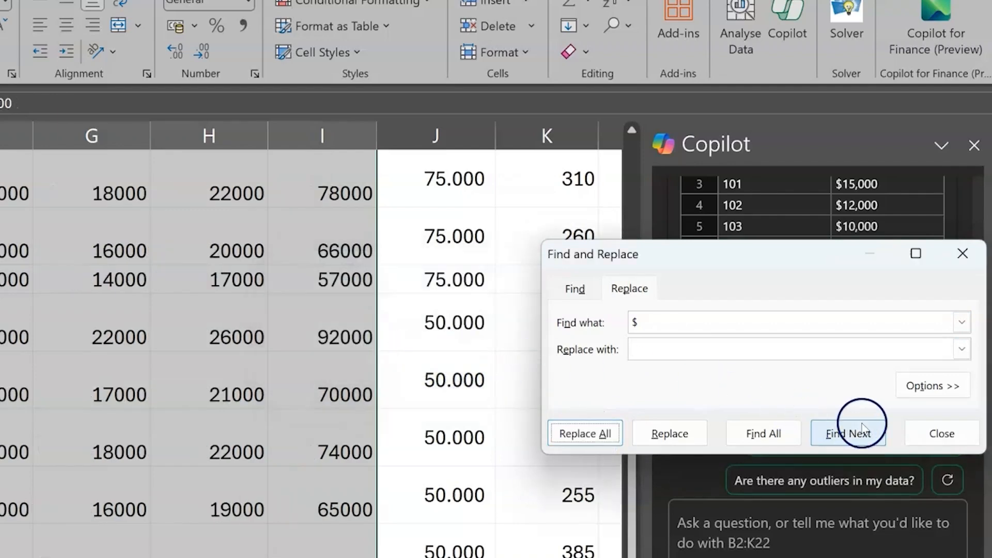
pyautogui.click(927, 434)
# Ask Copilot to "Format the sales figures to an accounting format with a $ symbol" and apply the change
pyautogui.click(776, 526)
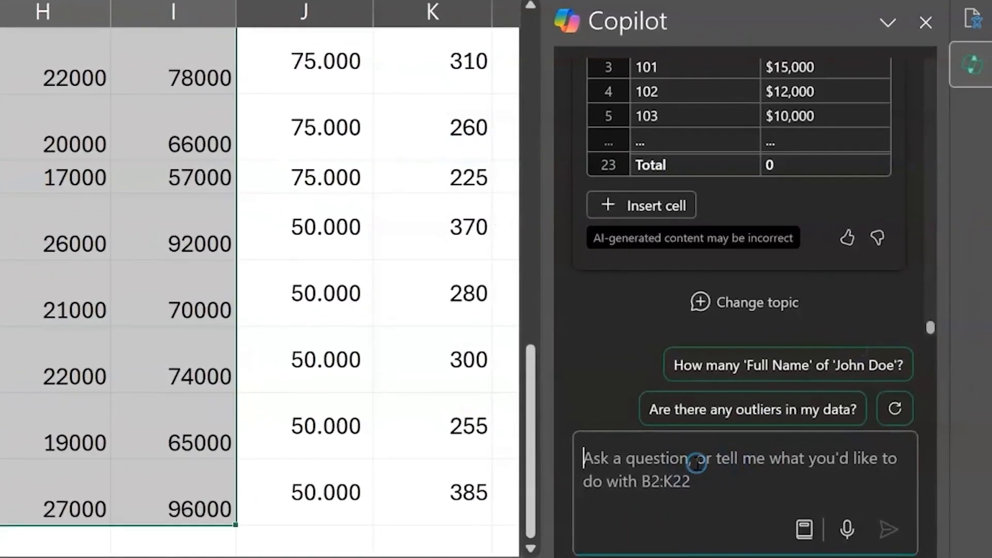
pyautogui.write('Format the sales figures to ')
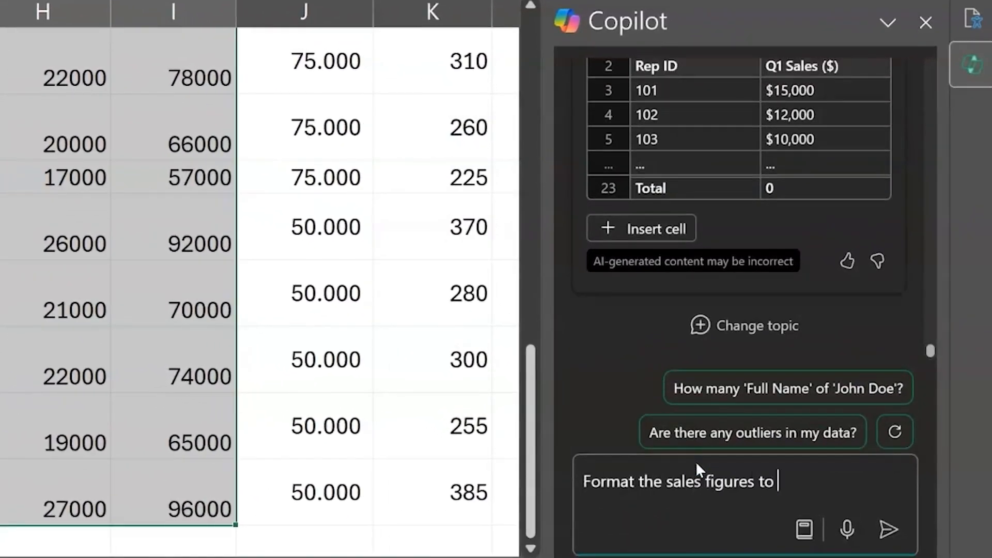
pyautogui.write('an accounting format with a $ sy')
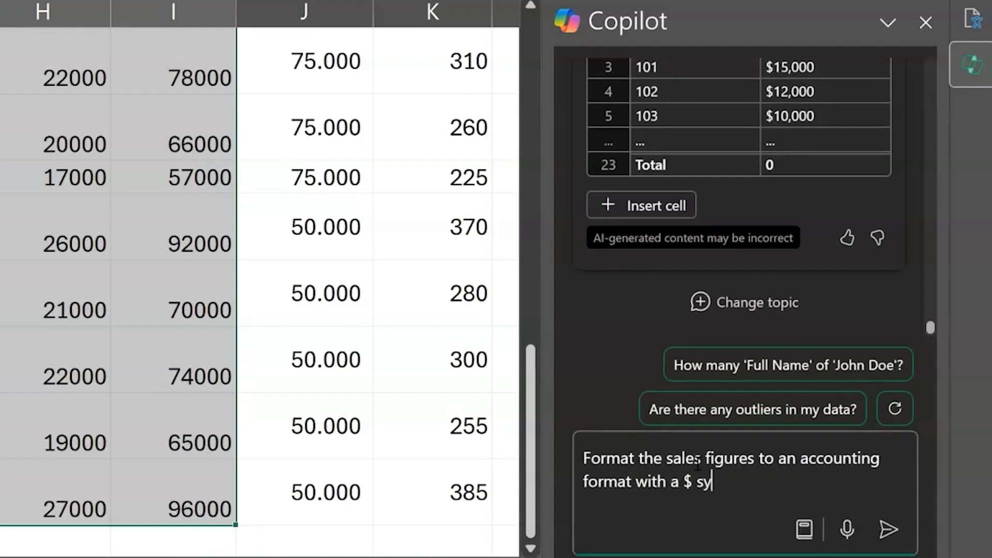
pyautogui.write('mbol')
pyautogui.press('Return')
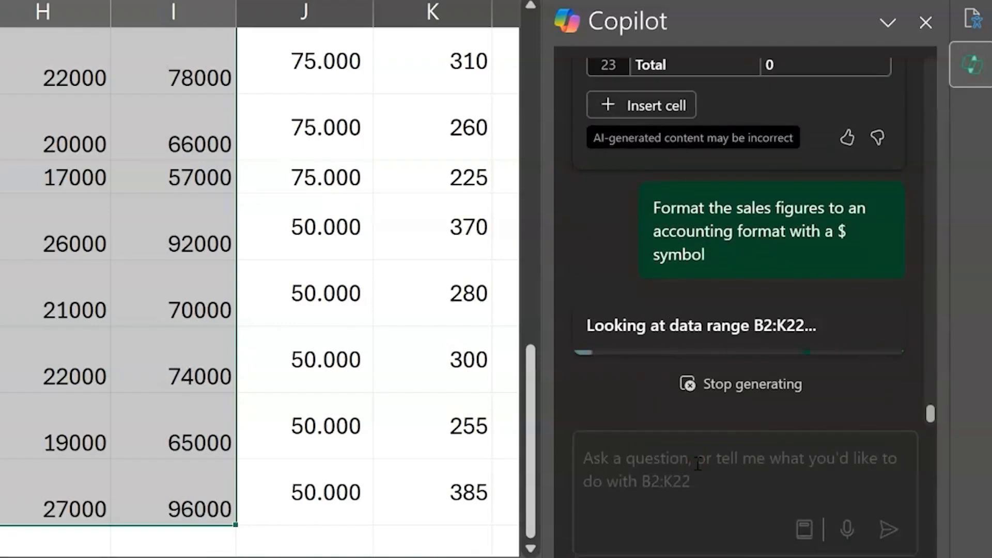
pyautogui.click(651, 202)
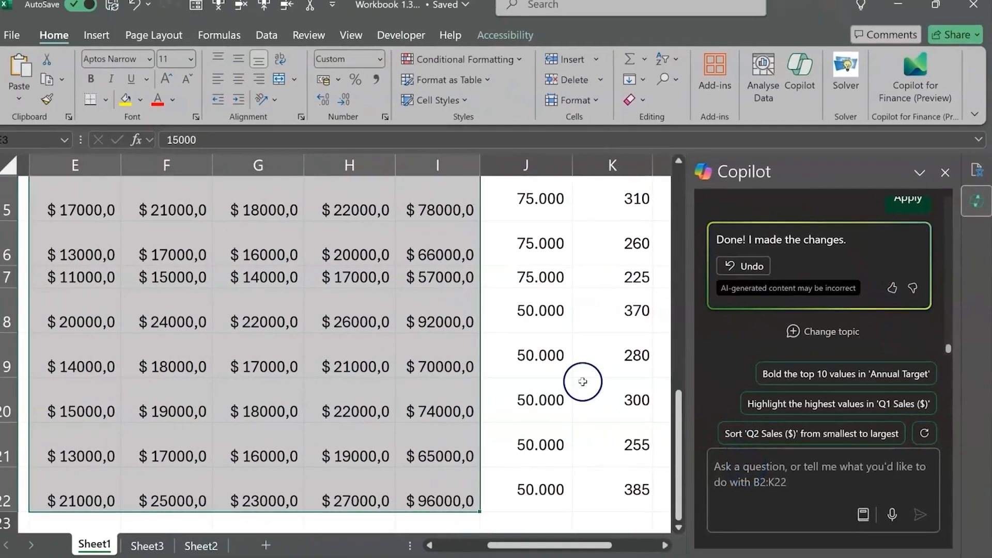
# Ask Copilot to "Calculate the % of the target achieved for each rep" and insert the suggested column
pyautogui.scroll(5, 499, 345)
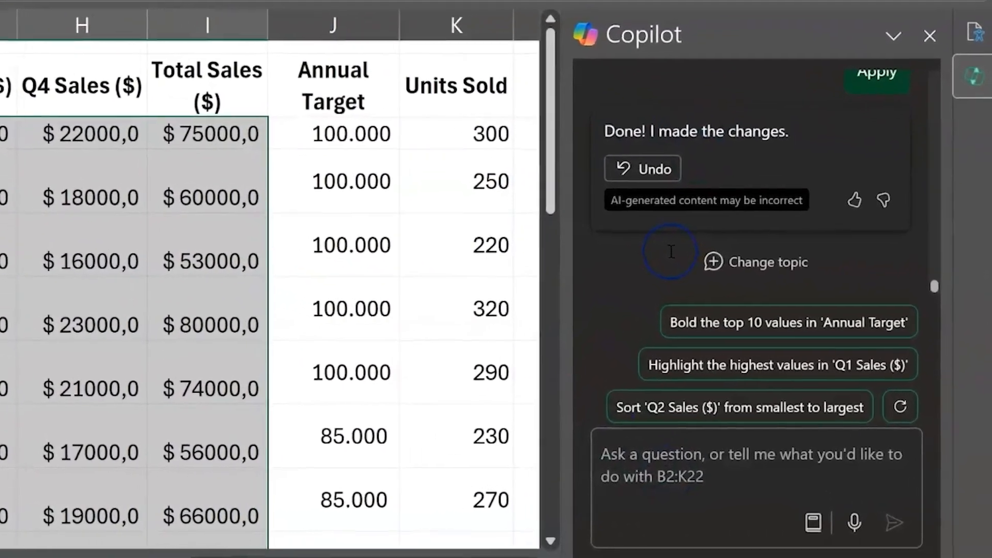
pyautogui.click(615, 468)
pyautogui.write('Calculate the')
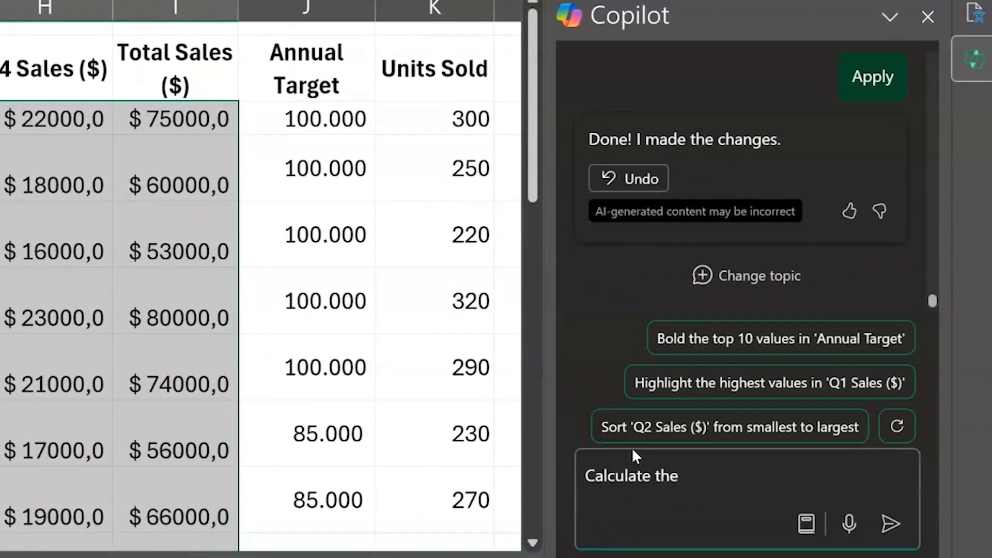
pyautogui.write(' % of the target achieved for eacg rep')
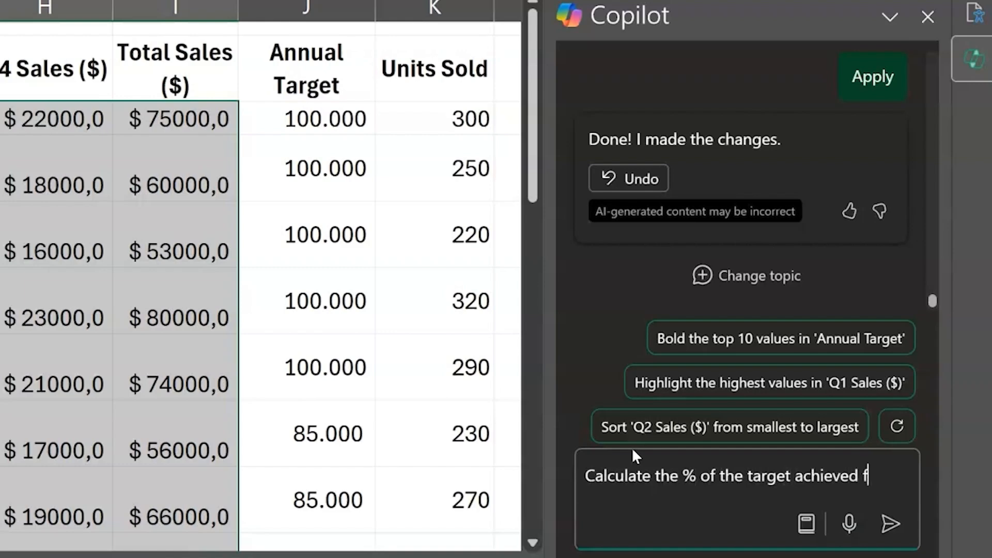
pyautogui.press('BackSpace')
pyautogui.press('BackSpace')
pyautogui.press('BackSpace')
pyautogui.press('BackSpace')
pyautogui.press('BackSpace')
pyautogui.write('h rep')
pyautogui.press('Return')
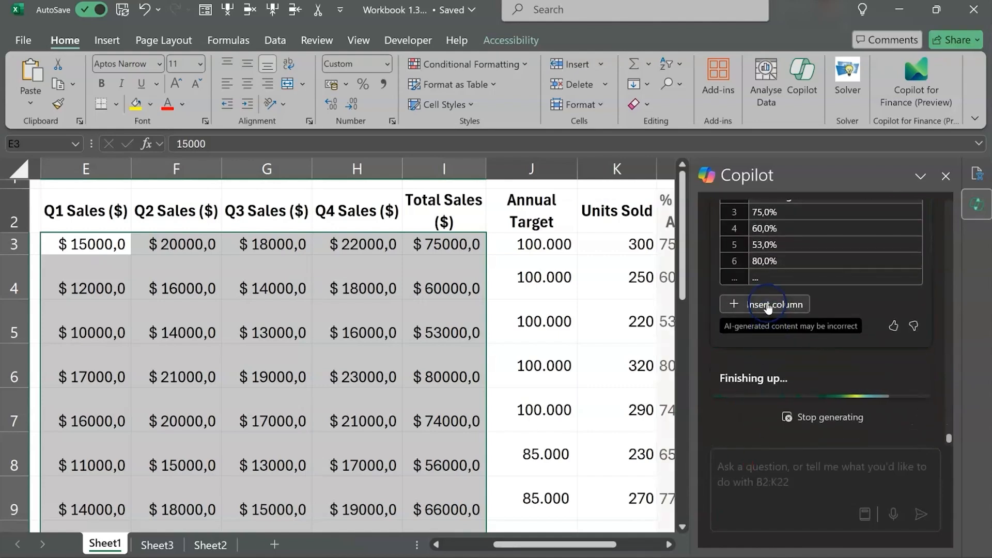
# Enter the heading "Check Copilot" in cell M2, beside the % of Target Achieved column
pyautogui.hscroll(2, 536, 328)
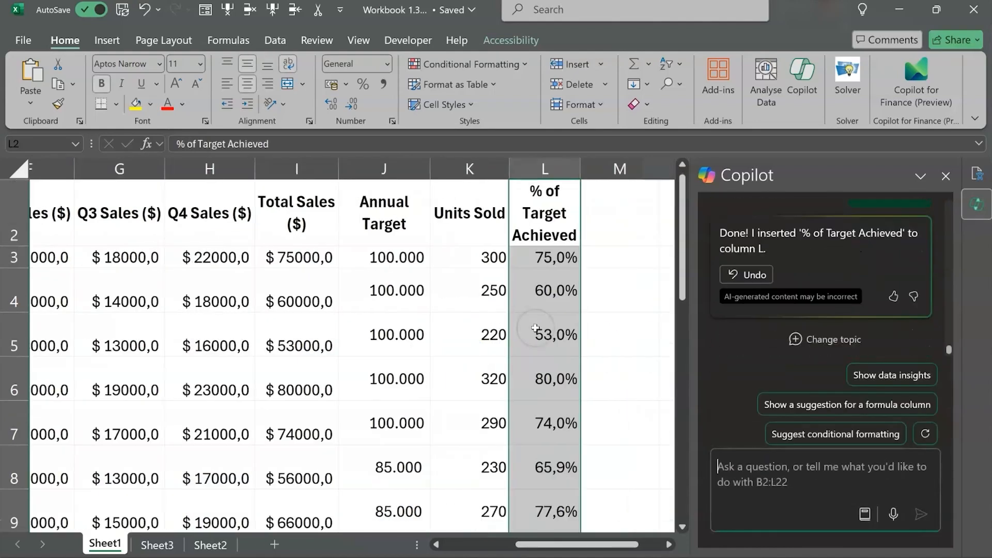
pyautogui.click(571, 231)
pyautogui.write('Chc')
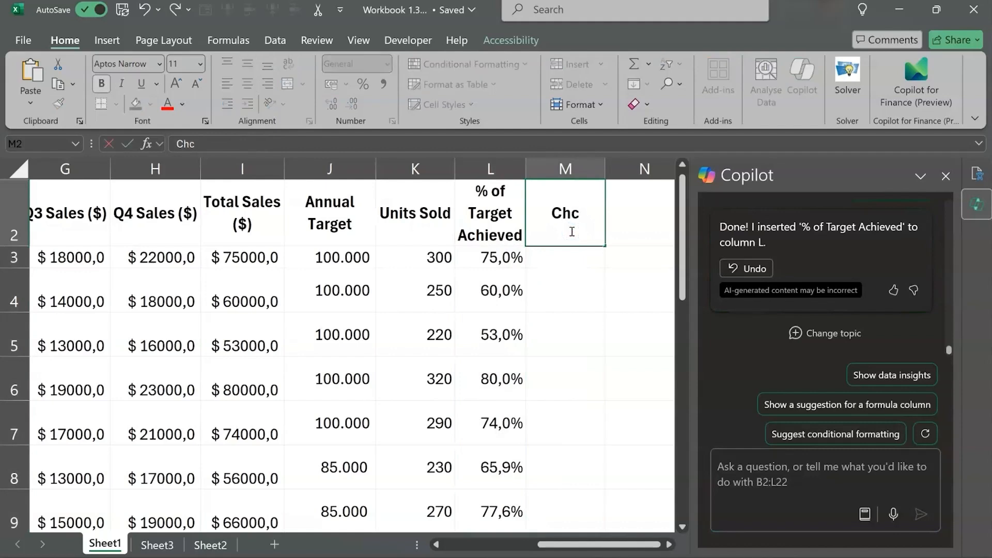
pyautogui.press('BackSpace')
pyautogui.write('eck Copi')
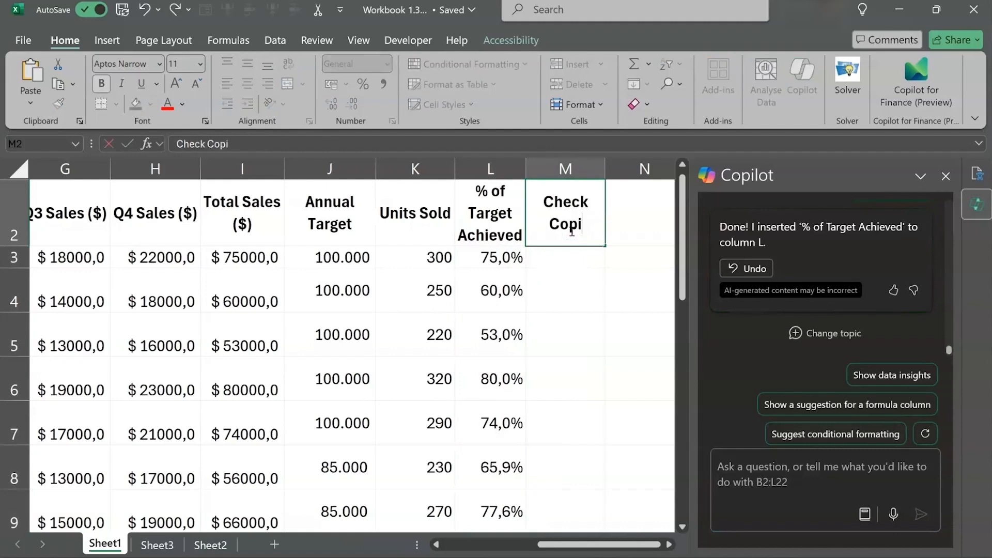
pyautogui.write('lot')
pyautogui.press('Return')
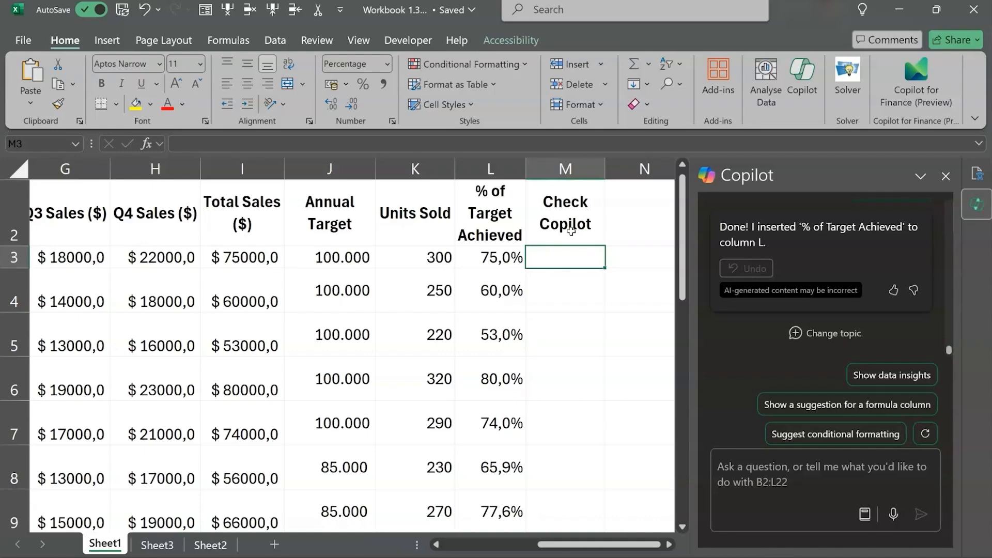
# Enter the check formula =I3/J3 in cell M3 to divide the first rep's total sales by the annual target
pyautogui.write('=')
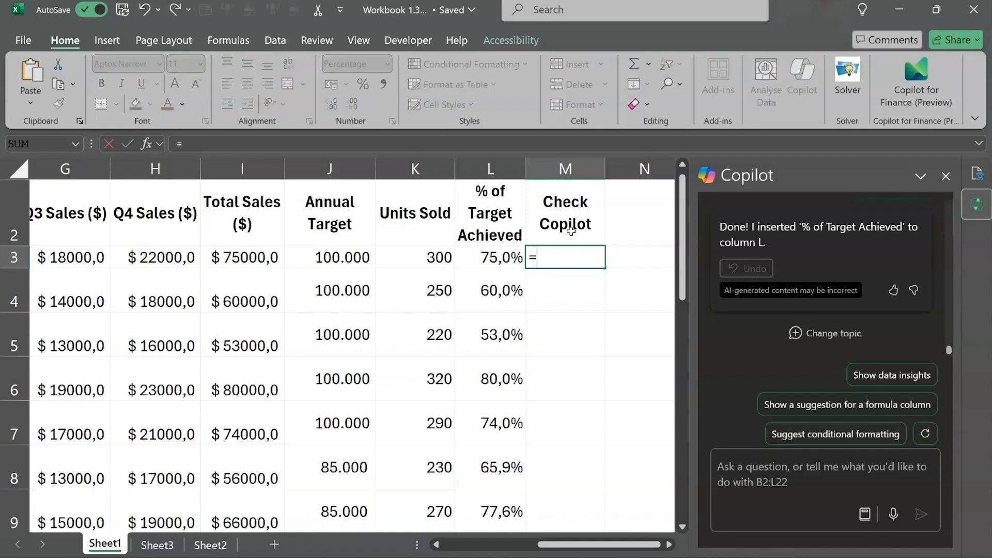
pyautogui.press('Left')
pyautogui.press('Left')
pyautogui.press('Left')
pyautogui.press('Left')
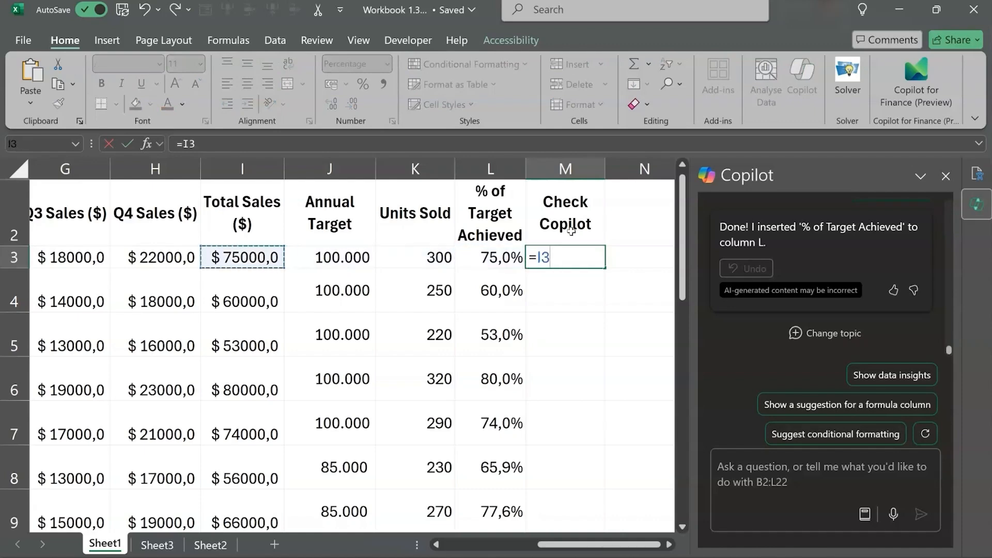
pyautogui.write('/')
pyautogui.press('Left')
pyautogui.press('Left')
pyautogui.press('Left')
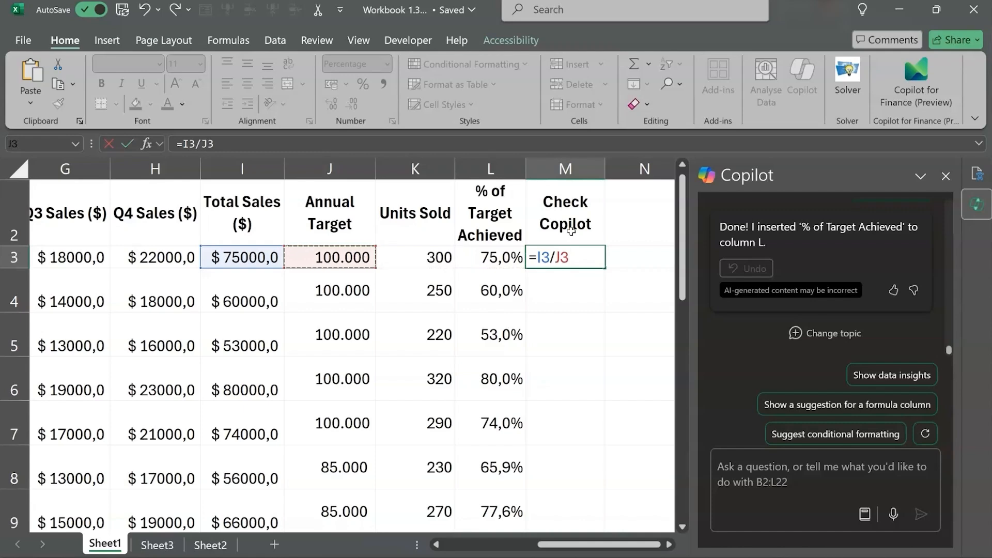
pyautogui.press('Return')
pyautogui.press('Up')
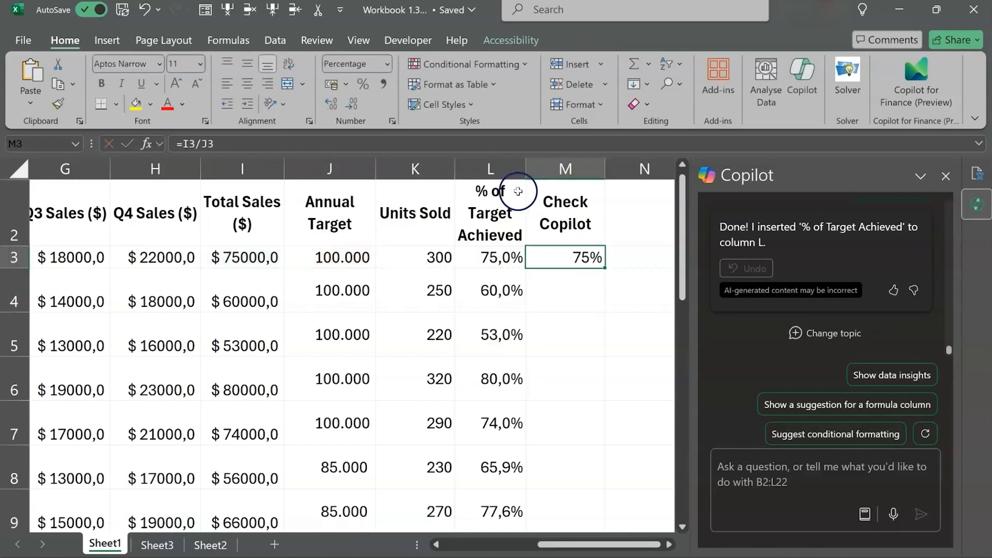
# Apply the percentage format to M3 and compare it with Copilot's value in L3
pyautogui.click(365, 85)
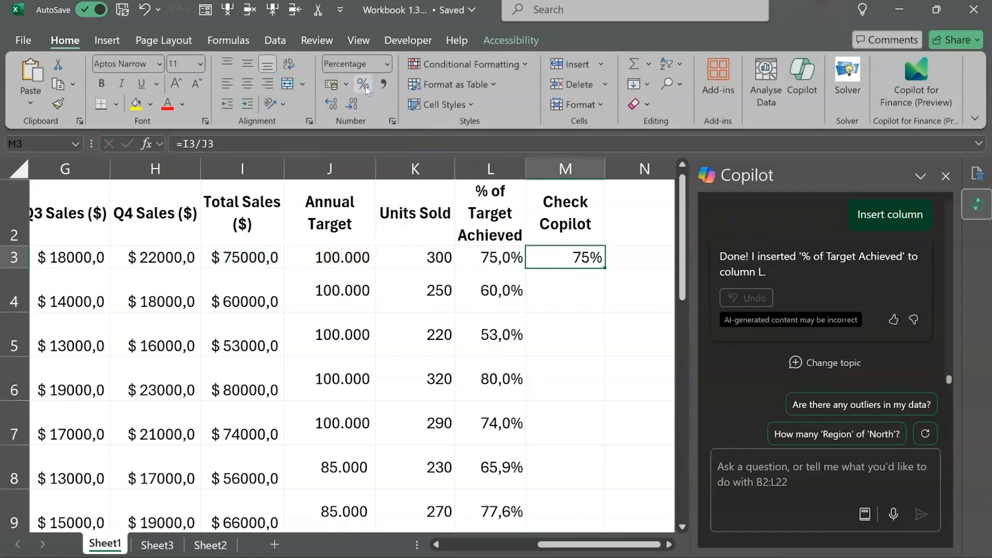
pyautogui.moveTo(494, 257); pyautogui.dragTo(537, 259)
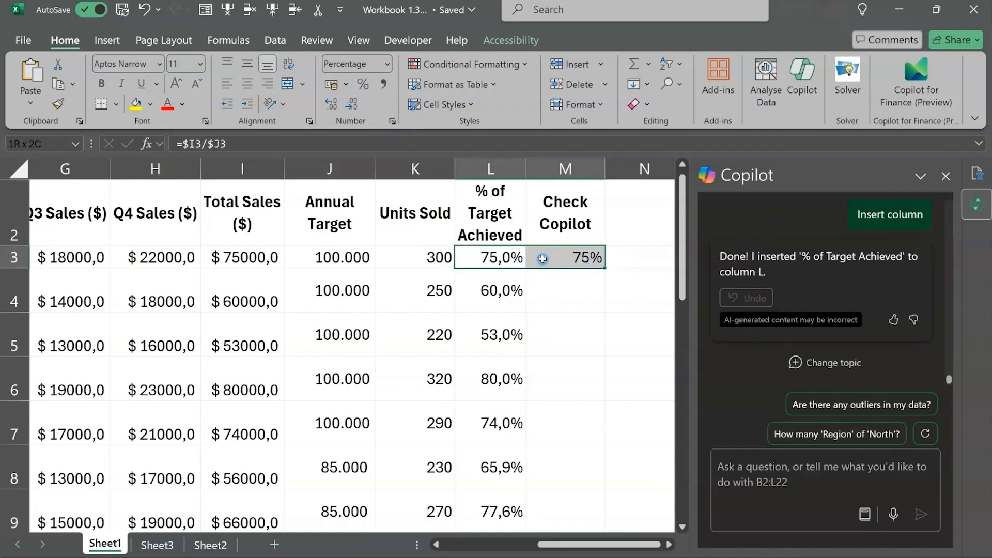
pyautogui.click(568, 360)
# Ask Copilot to "show the sum of total sales and average % of targets met grouped by region"
pyautogui.click(740, 469)
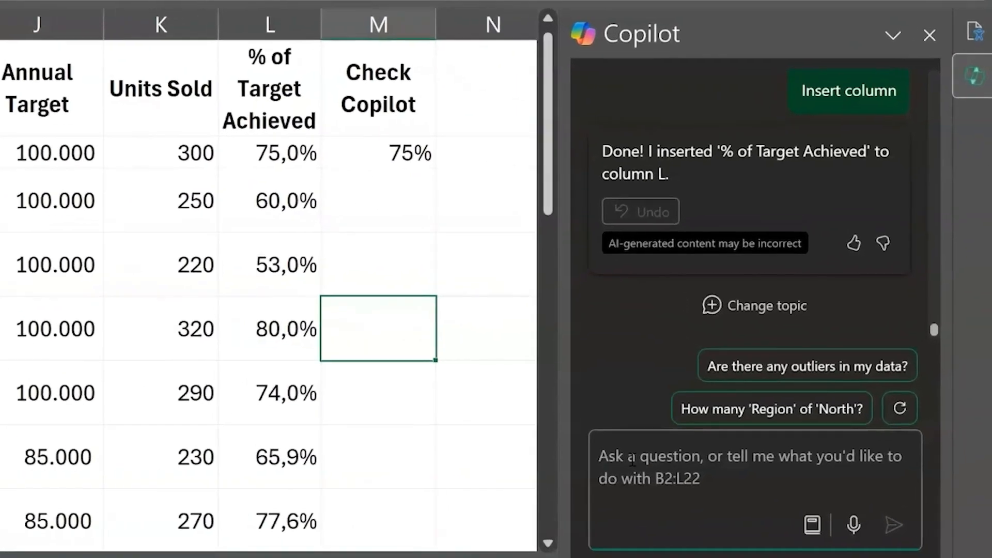
pyautogui.write('Summa')
pyautogui.press('BackSpace')
pyautogui.press('BackSpace')
pyautogui.press('BackSpace')
pyautogui.press('BackSpace')
pyautogui.press('BackSpace')
pyautogui.write('show ')
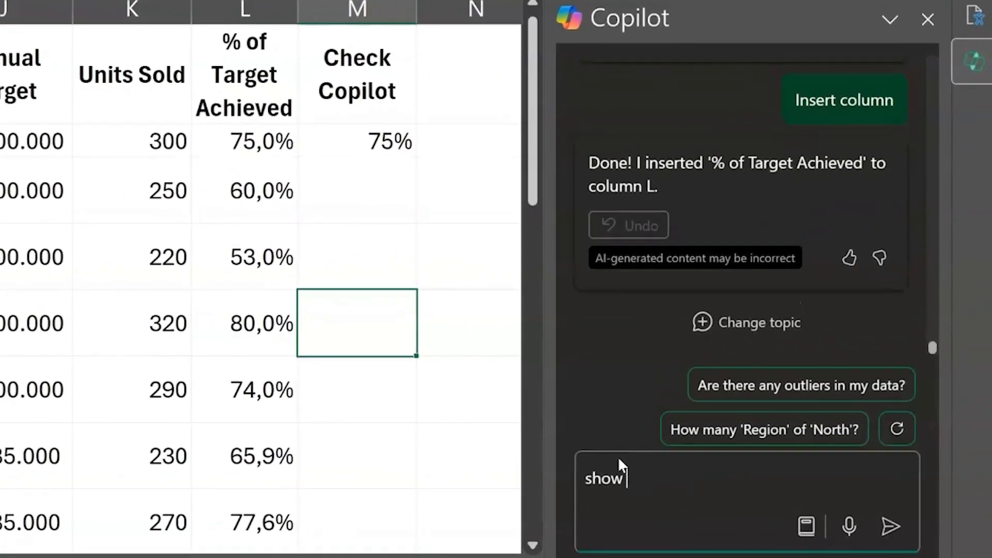
pyautogui.write('the sum of total sales and %')
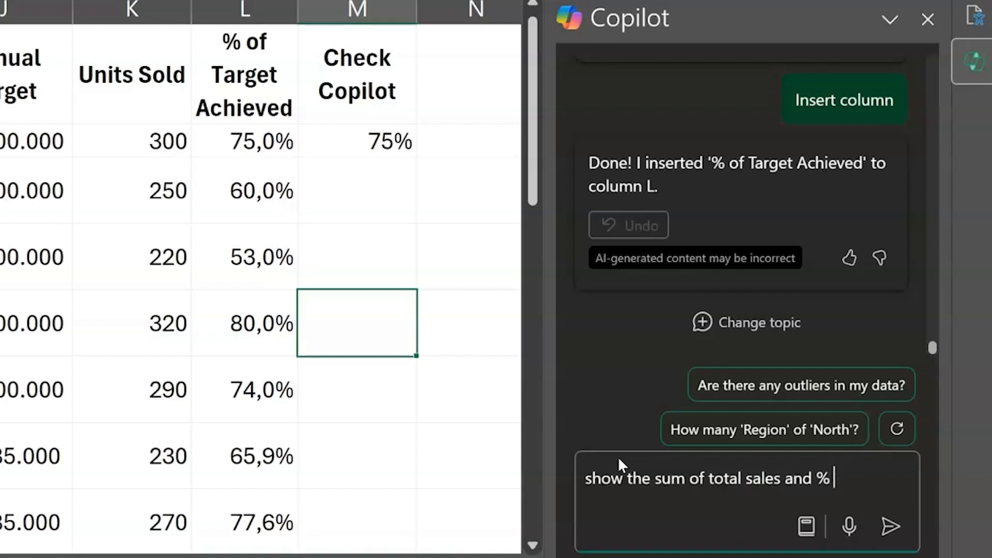
pyautogui.press('BackSpace')
pyautogui.press('BackSpace')
pyautogui.write('aeverag')
pyautogui.press('BackSpace')
pyautogui.press('BackSpace')
pyautogui.press('BackSpace')
pyautogui.press('BackSpace')
pyautogui.press('BackSpace')
pyautogui.press('BackSpace')
pyautogui.write('verage % pf targets ')
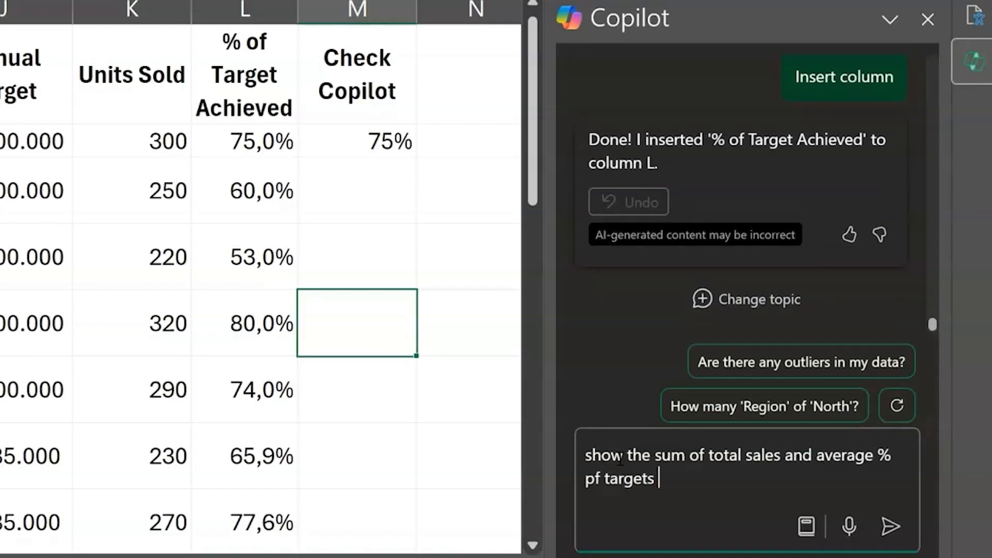
pyautogui.write('met grouped by region')
pyautogui.click(587, 480)
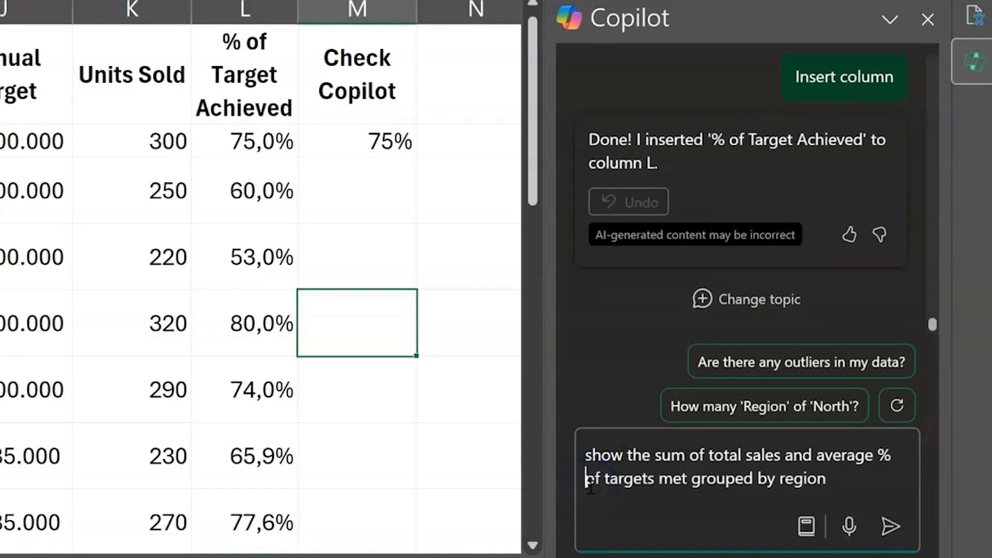
pyautogui.press('Delete')
pyautogui.write('o')
pyautogui.click(890, 526)
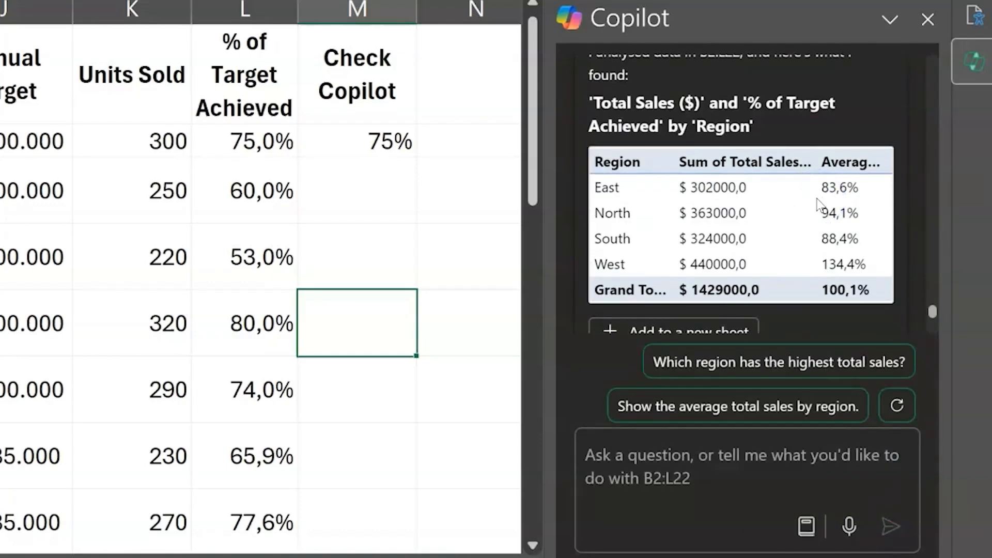
# Review the submitted prompt and Copilot's regional summary of total sales and average % of target achieved
pyautogui.scroll(5, 641, 250)
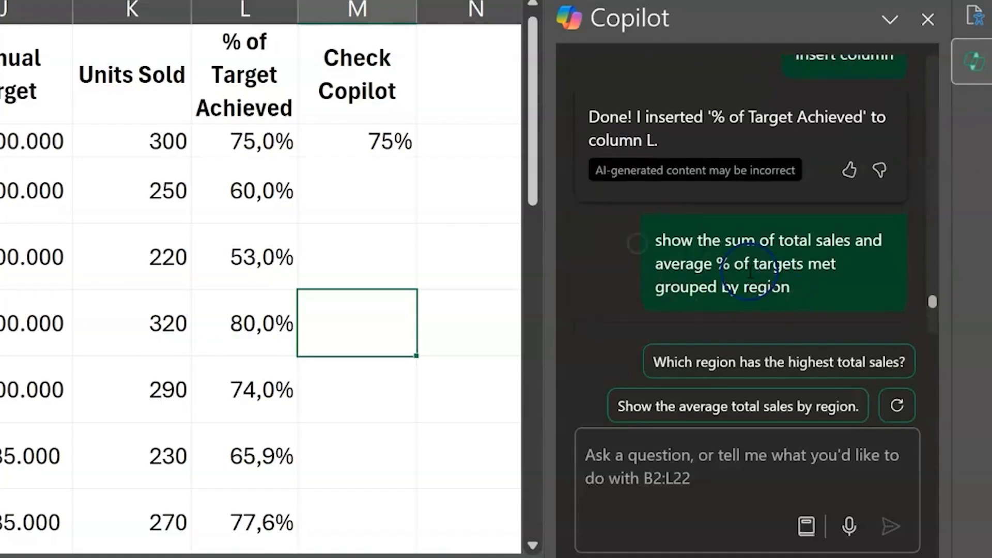
pyautogui.moveTo(657, 242); pyautogui.dragTo(791, 288)
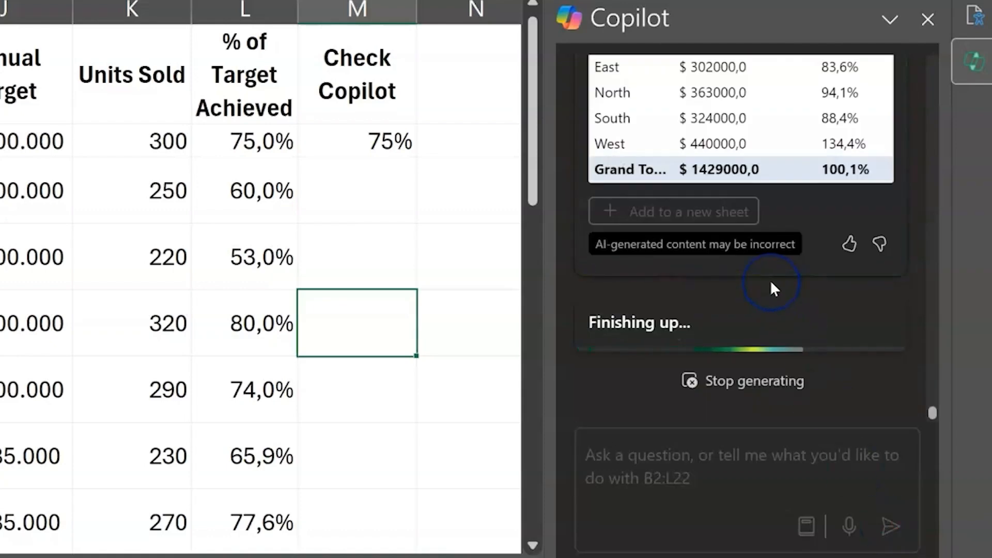
pyautogui.scroll(1, 779, 223)
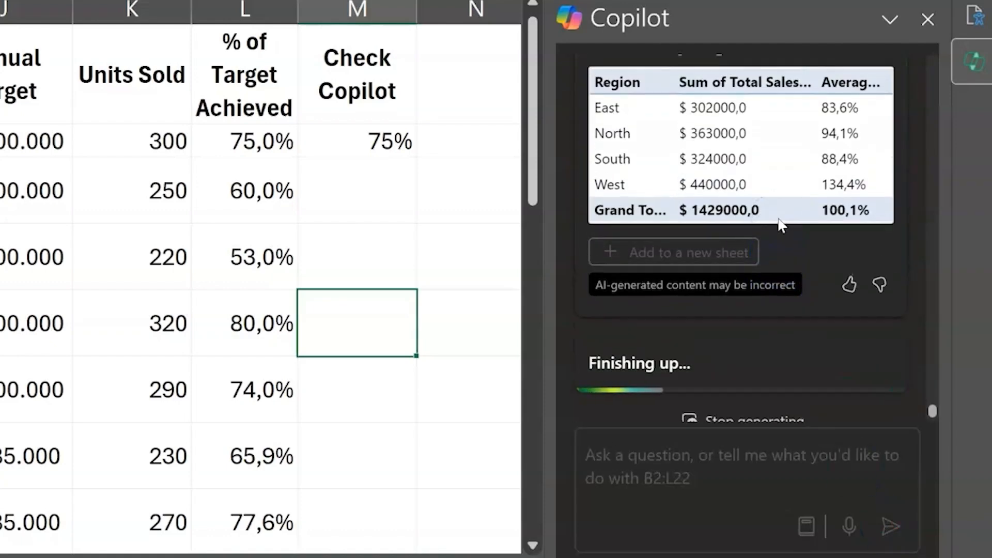
pyautogui.scroll(2, 779, 223)
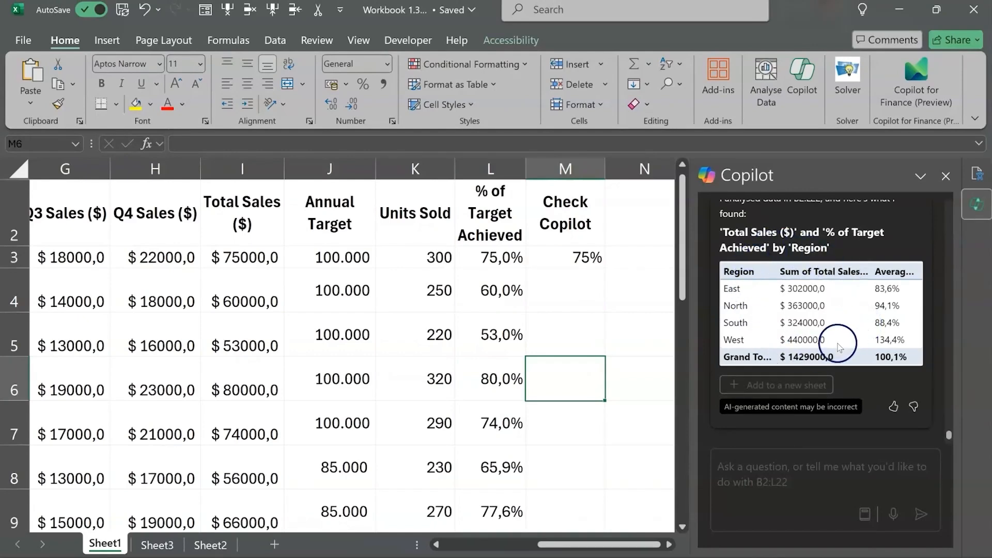
# Examine the Total Sales ($) and Annual Target columns of the sales rep data against Copilot's regional summary
pyautogui.hscroll(-4, 523, 343)
pyautogui.hscroll(-1, 524, 351)
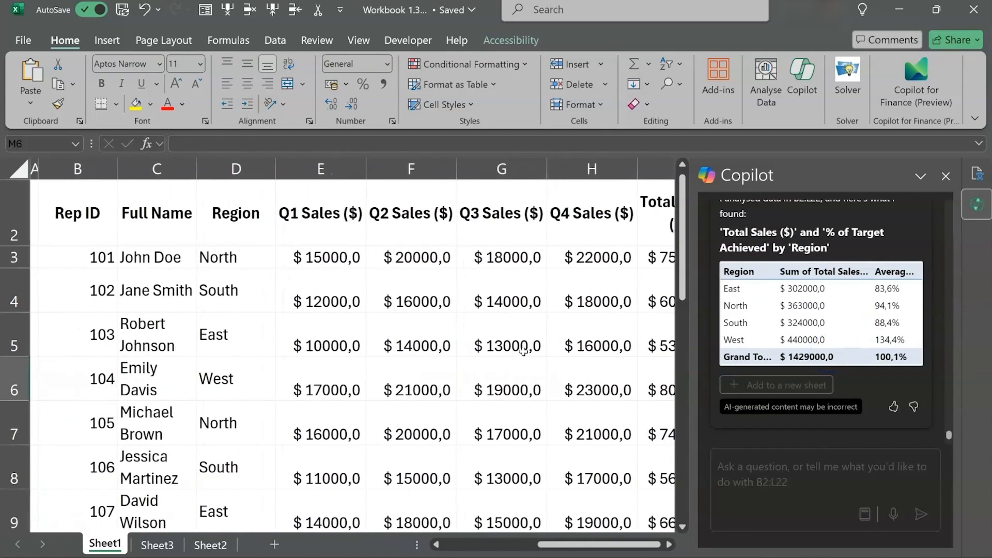
pyautogui.hscroll(2, 482, 237)
pyautogui.moveTo(489, 171); pyautogui.dragTo(558, 172)
pyautogui.scroll(-2, 575, 324)
pyautogui.scroll(-4, 575, 323)
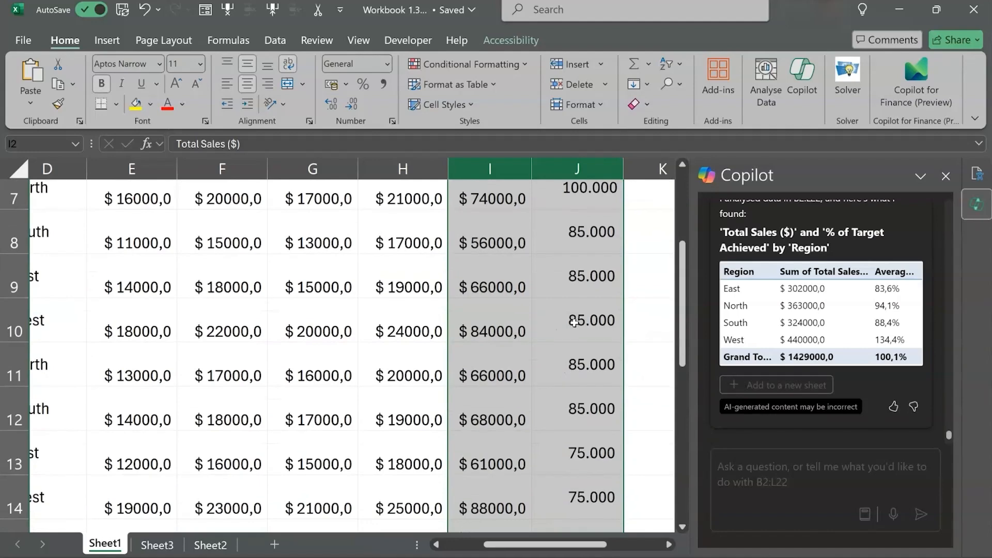
pyautogui.scroll(3, 575, 324)
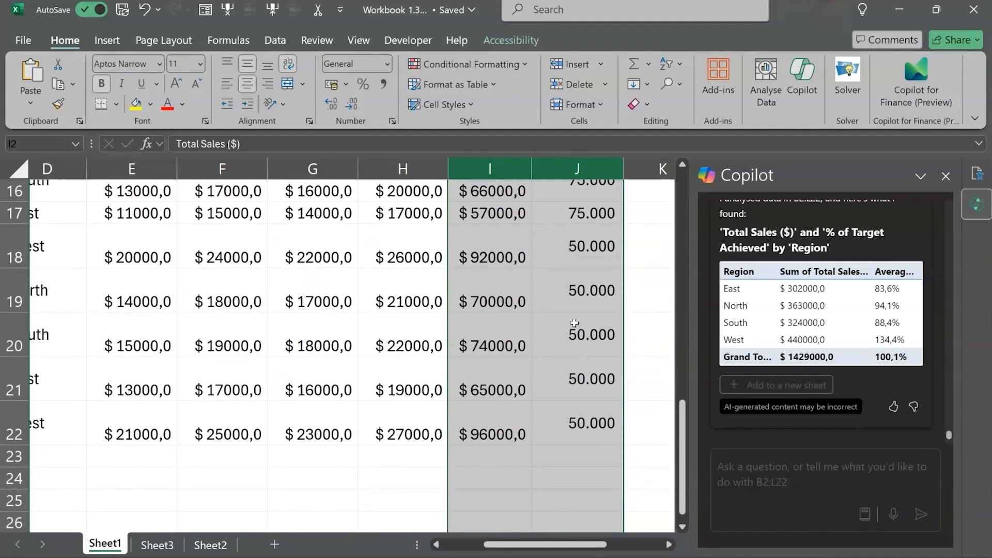
pyautogui.scroll(3, 575, 324)
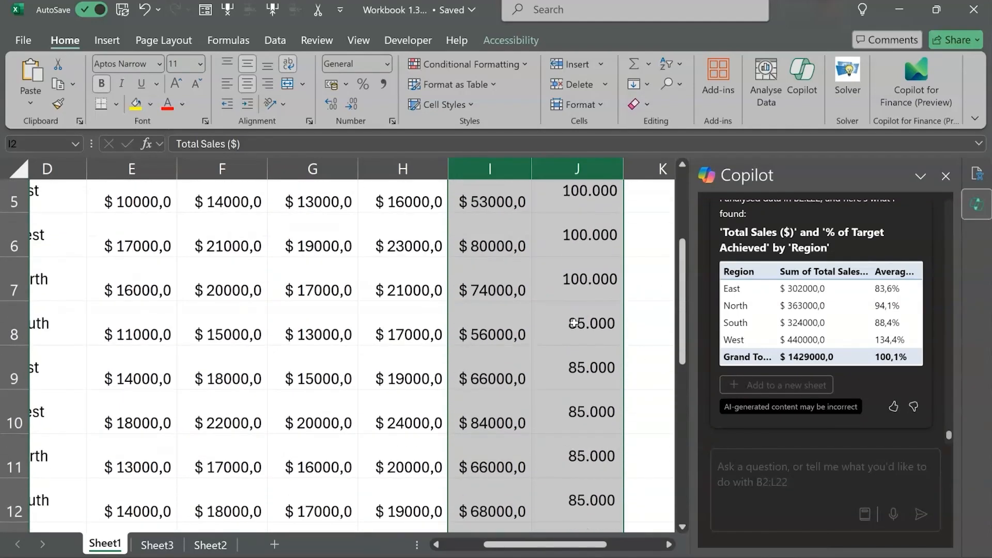
pyautogui.click(500, 222)
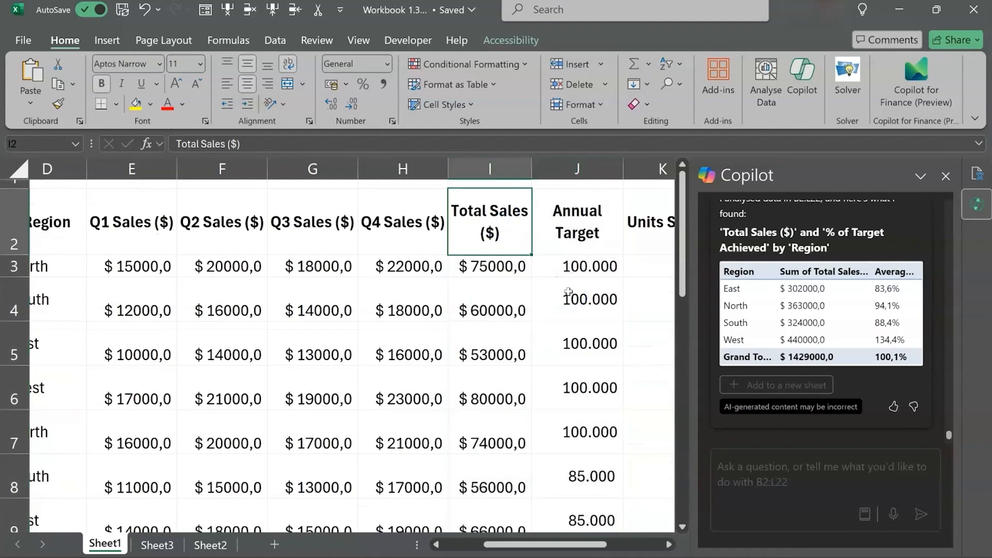
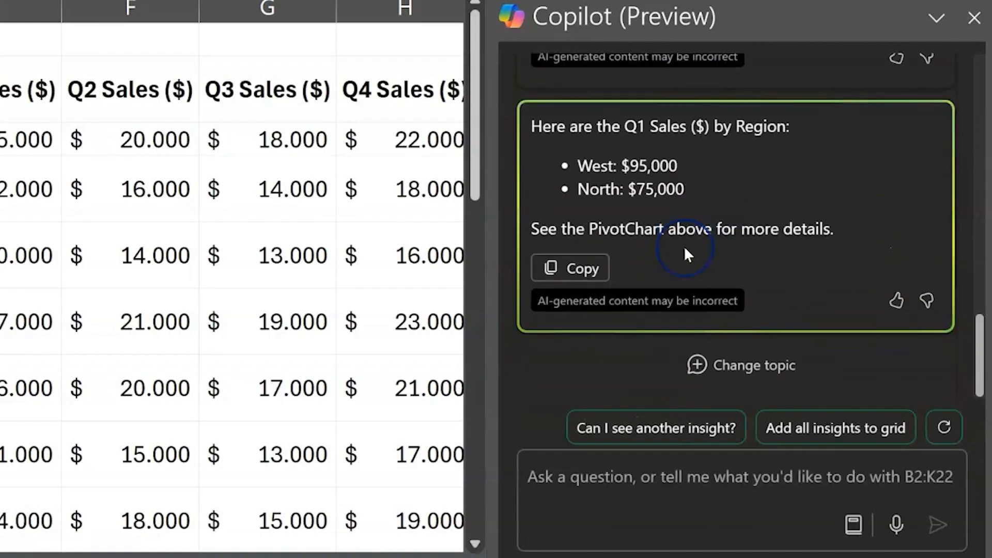
# Ask Copilot to "Sum the total units sold per region"
pyautogui.scroll(3, 684, 246)
pyautogui.scroll(5, 685, 248)
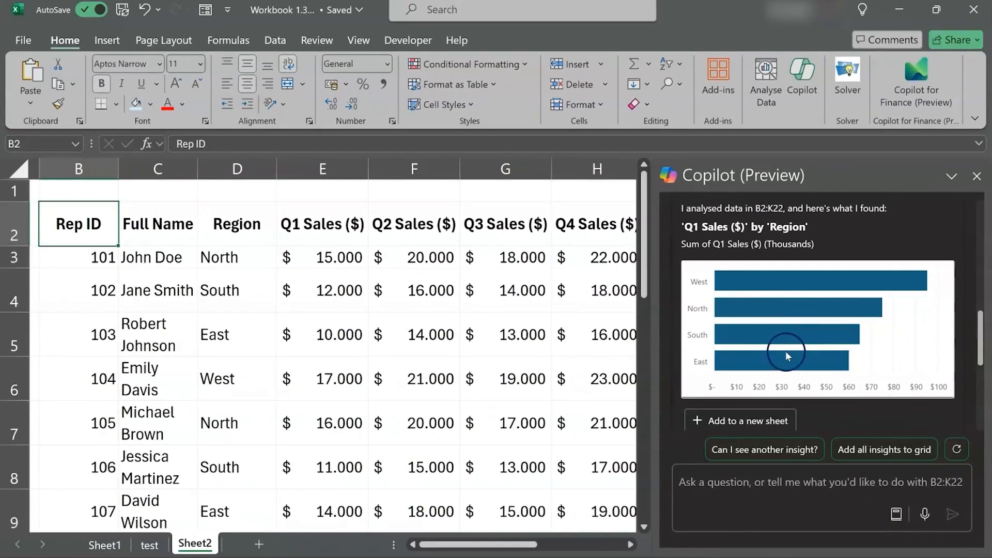
pyautogui.hscroll(1, 476, 337)
pyautogui.hscroll(5, 476, 337)
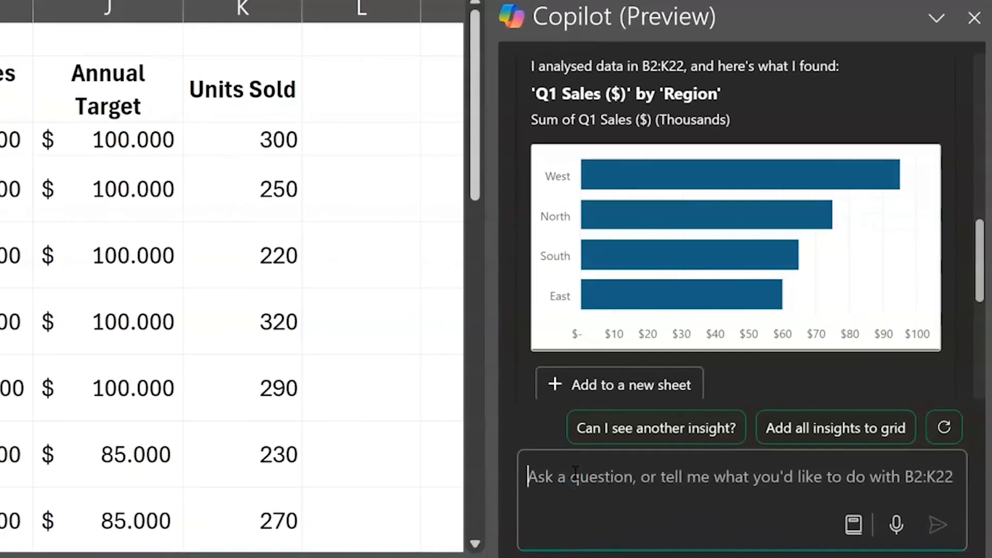
pyautogui.write('Sum')
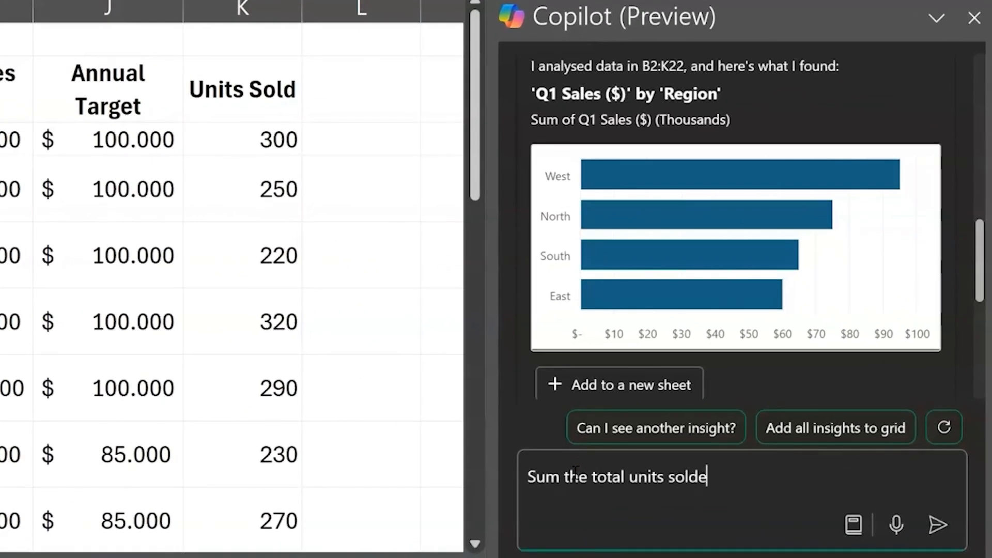
pyautogui.write(' the total units sold per region')
pyautogui.press('Return')
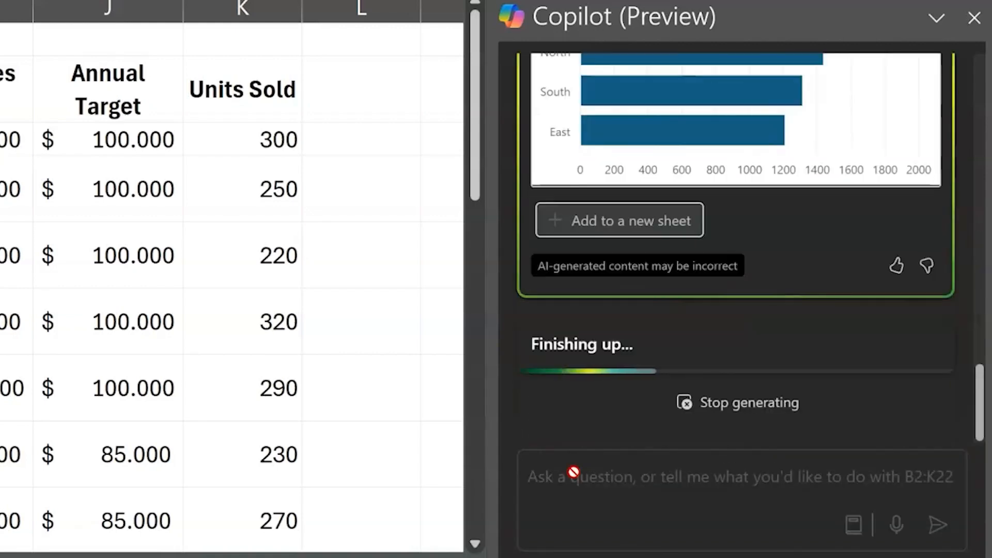
# Review Copilot's units sold by region answer, checking the West total against the bar chart
pyautogui.click(681, 333)
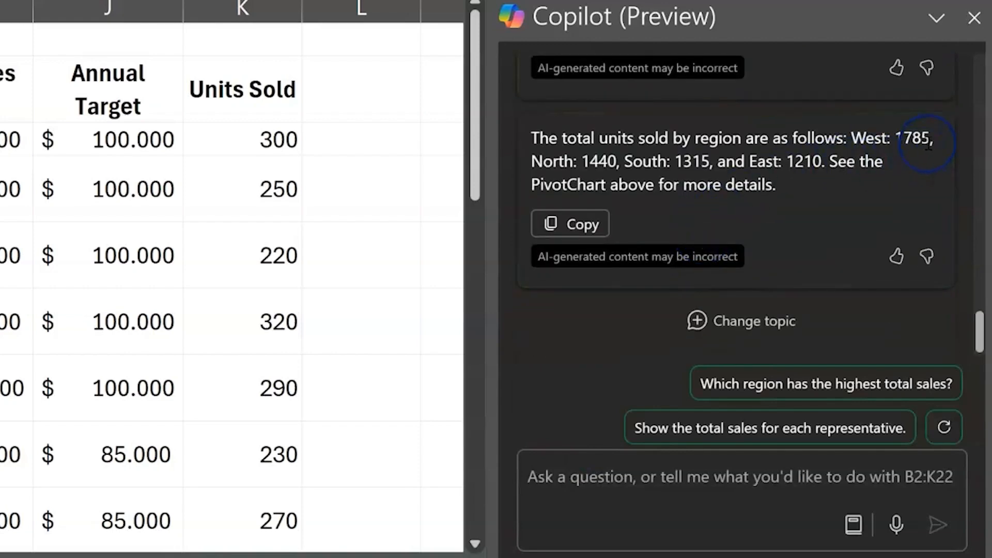
pyautogui.moveTo(928, 142); pyautogui.dragTo(871, 138)
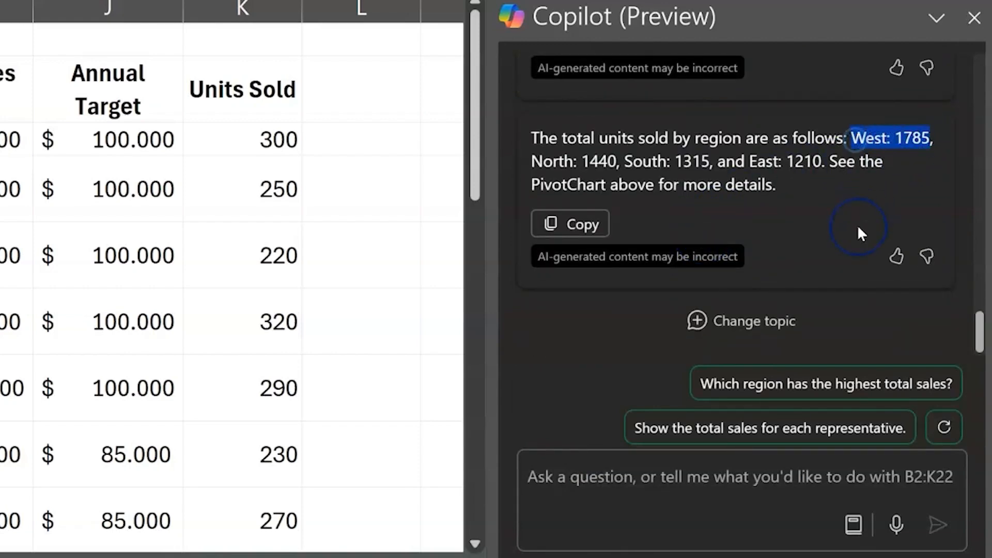
pyautogui.scroll(6, 857, 225)
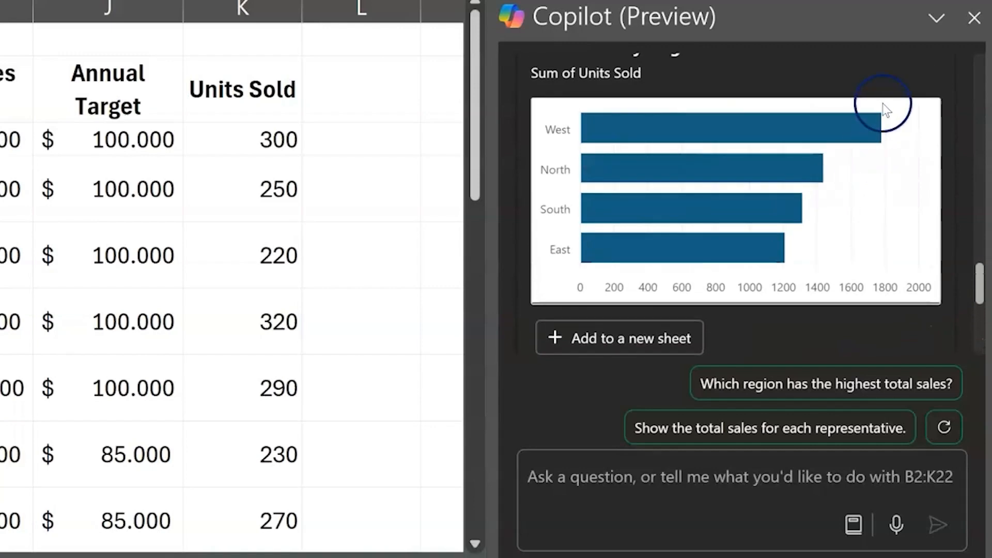
# Ask Copilot "What is the total sales generated per region"
pyautogui.click(562, 471)
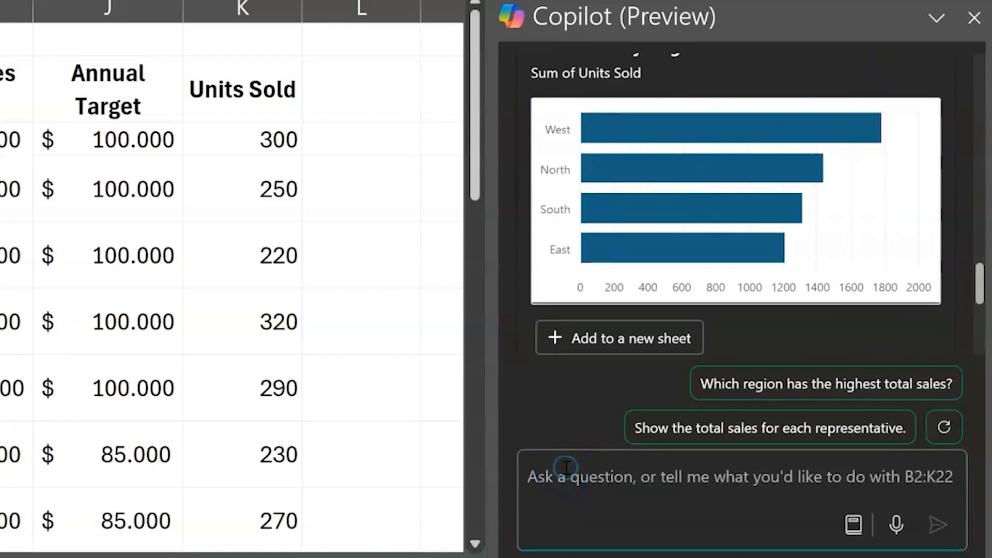
pyautogui.write('What is the total sales ')
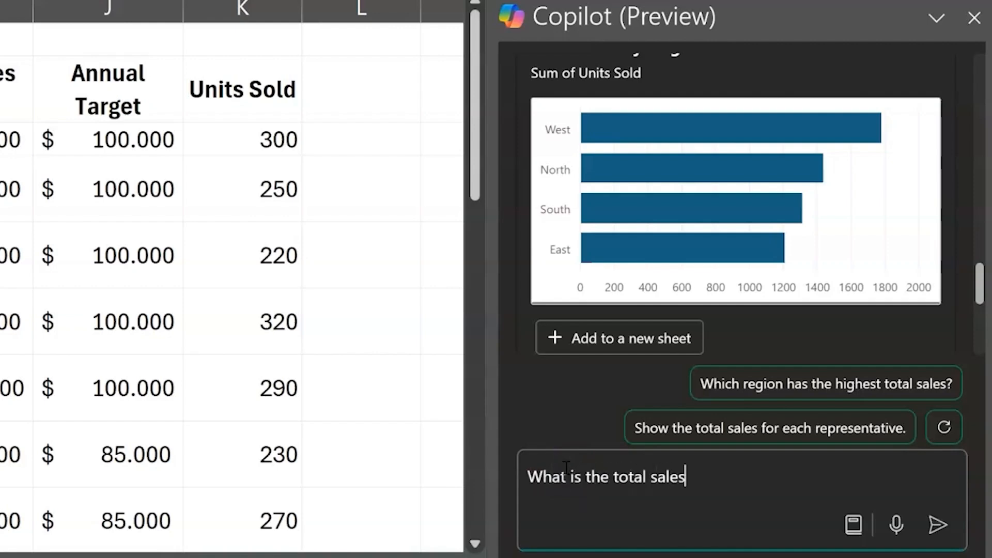
pyautogui.write('generated')
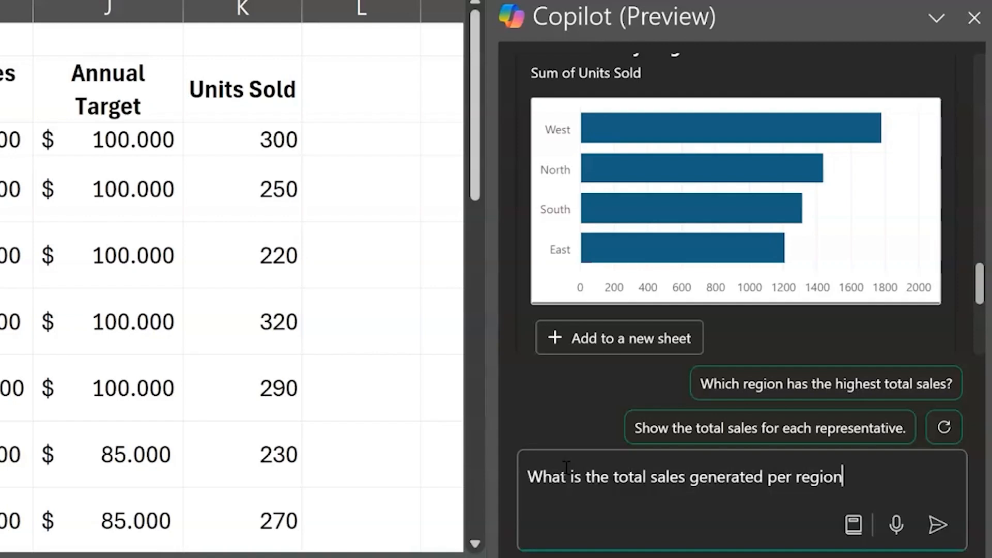
pyautogui.write(' per region')
pyautogui.press('Return')
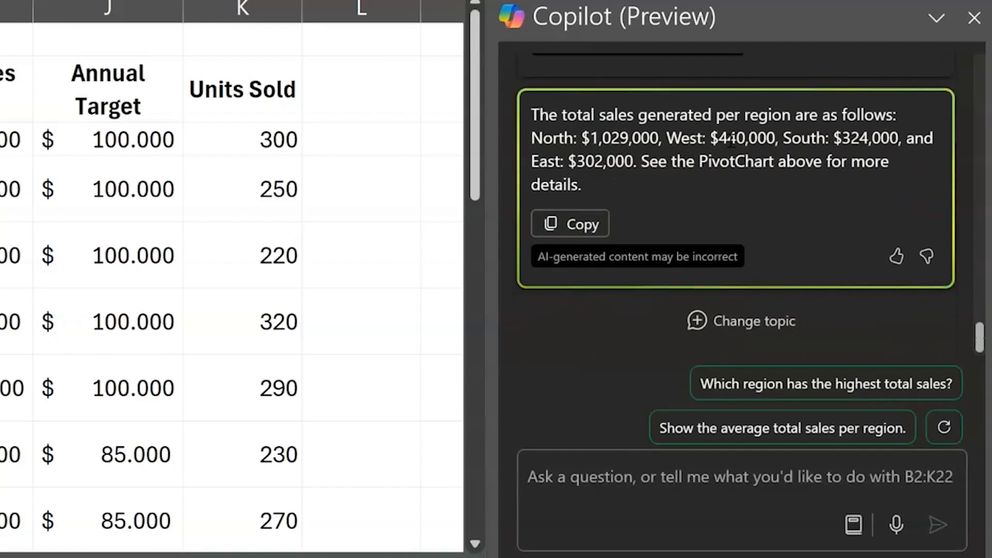
# Review Copilot's Total Sales ($) by Region chart and the North figure in its written answer
pyautogui.scroll(5, 729, 158)
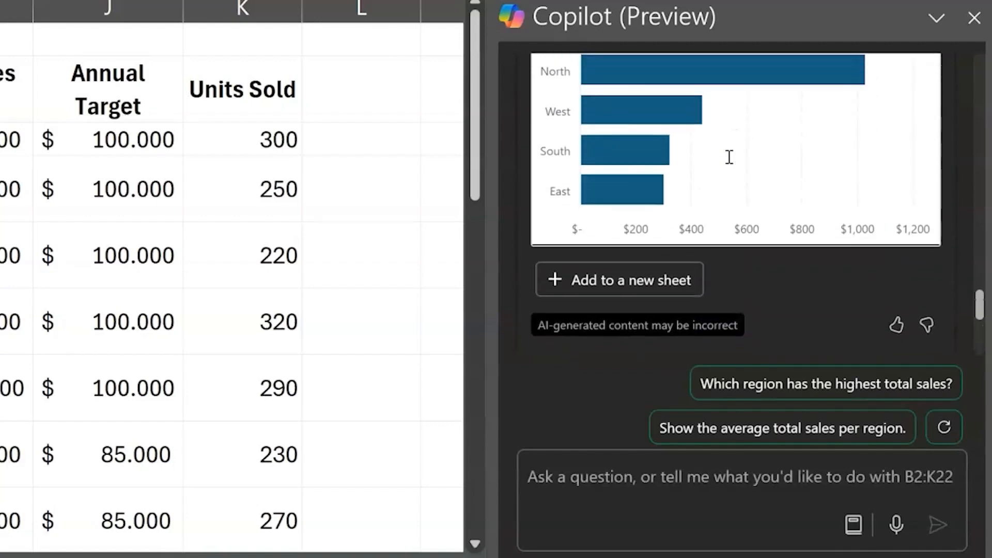
pyautogui.scroll(2, 727, 157)
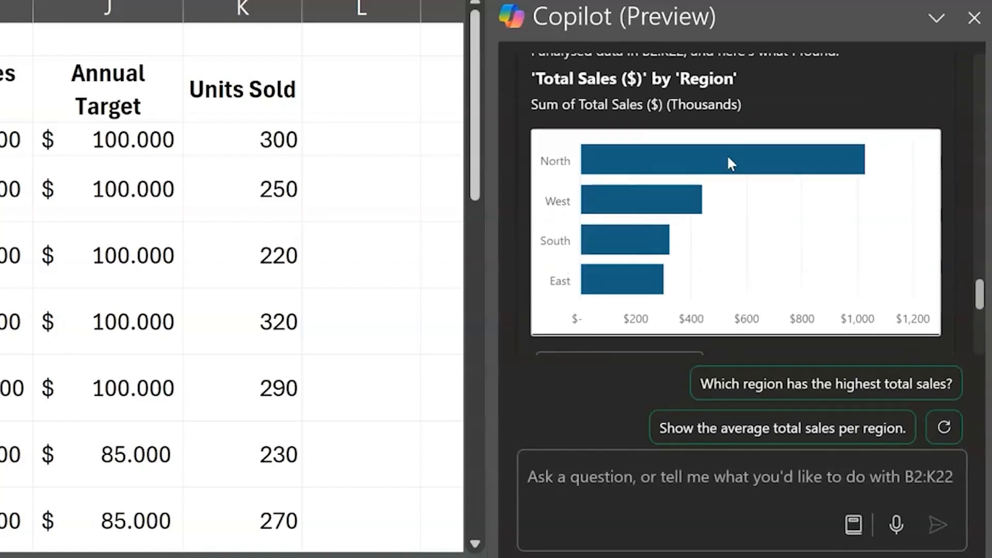
pyautogui.click(767, 190)
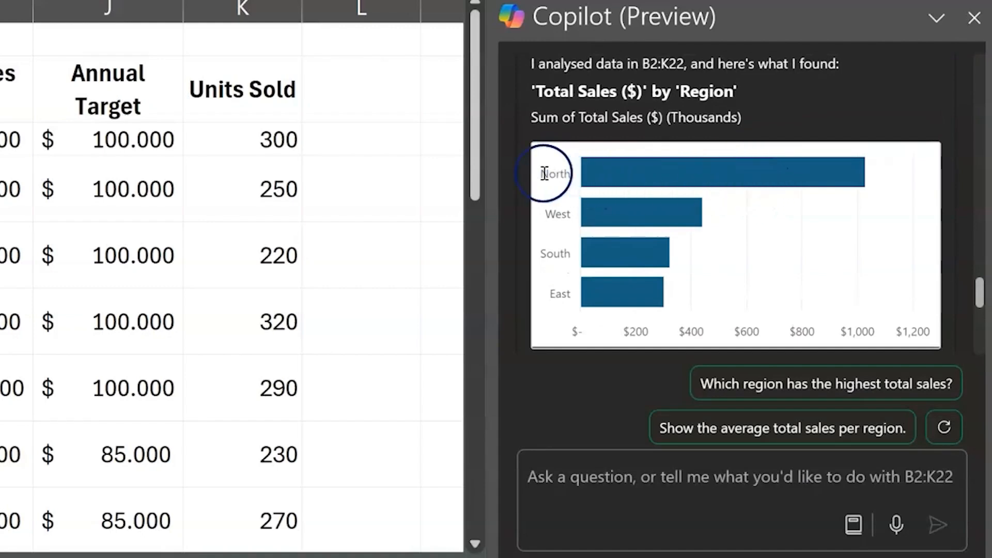
pyautogui.scroll(-4, 881, 191)
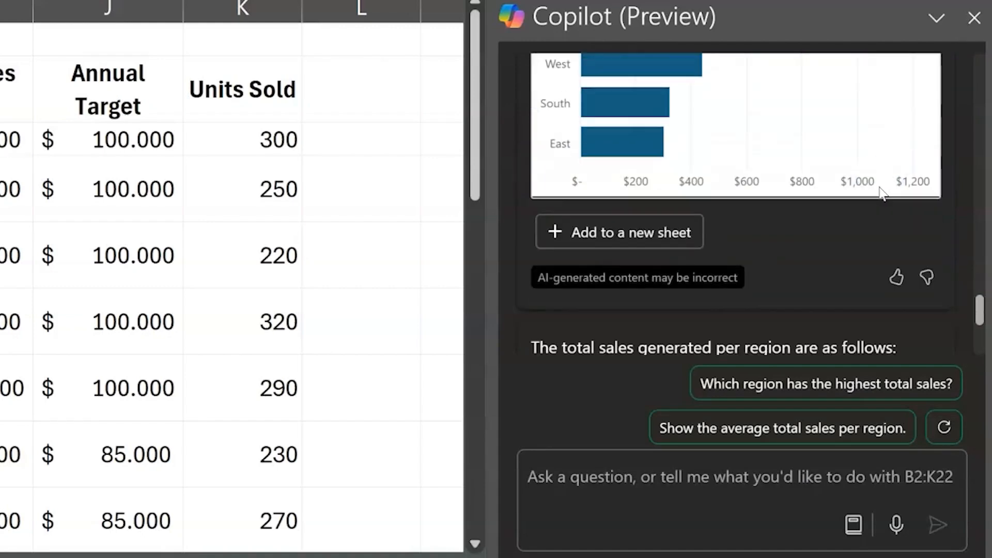
pyautogui.moveTo(663, 317); pyautogui.dragTo(532, 316)
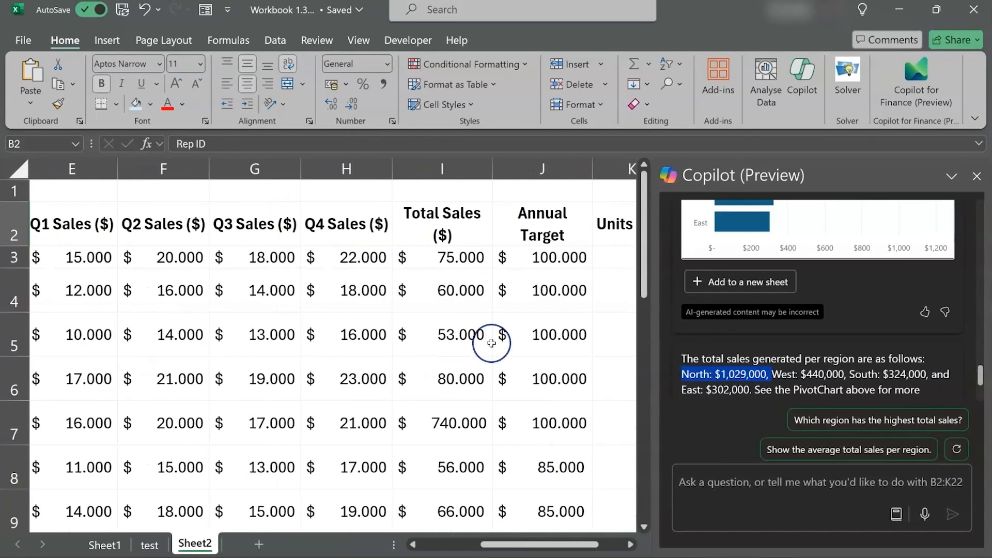
# Examine the Total Sales ($) values in column I for an entry that could distort the North total
pyautogui.keyDown('ctrl'); pyautogui.scroll(5, 491, 341); pyautogui.keyUp('ctrl')
pyautogui.scroll(3, 491, 342)
pyautogui.hscroll(2, 491, 342)
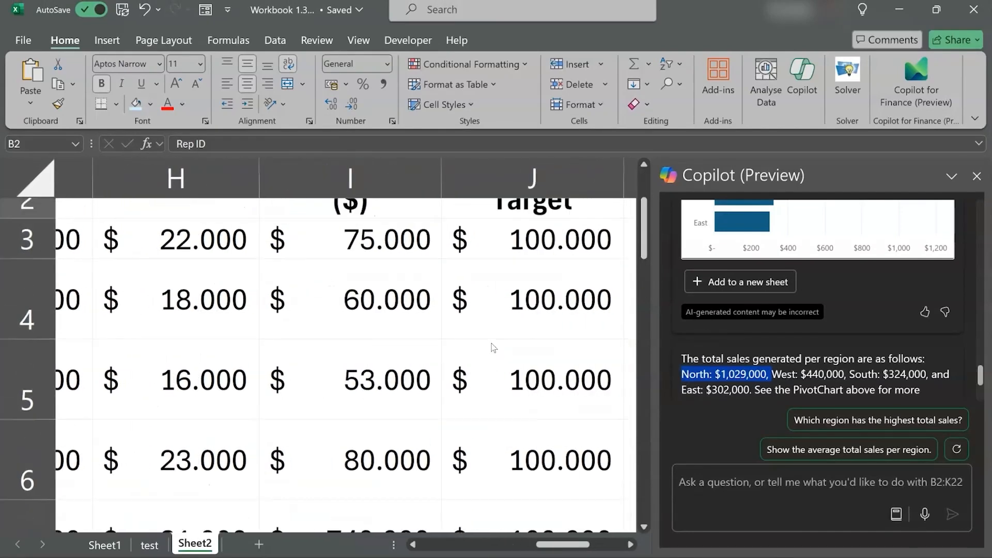
pyautogui.click(381, 181)
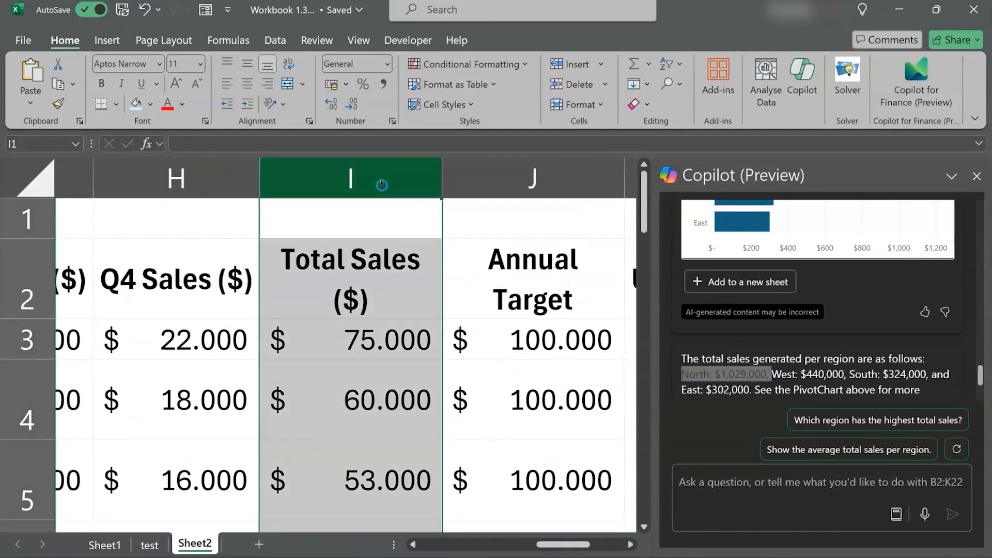
pyautogui.scroll(-2, 381, 182)
pyautogui.scroll(-2, 379, 295)
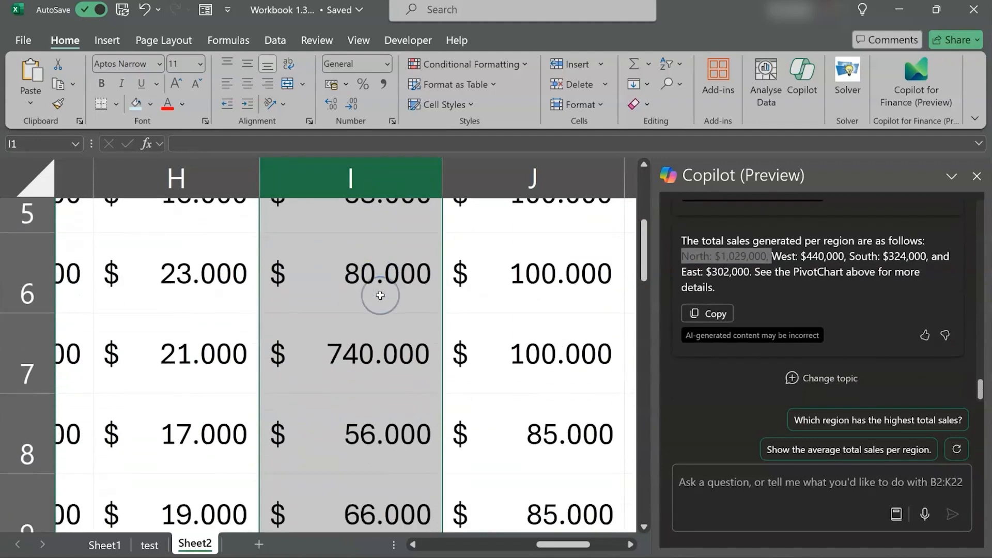
pyautogui.scroll(-3, 381, 295)
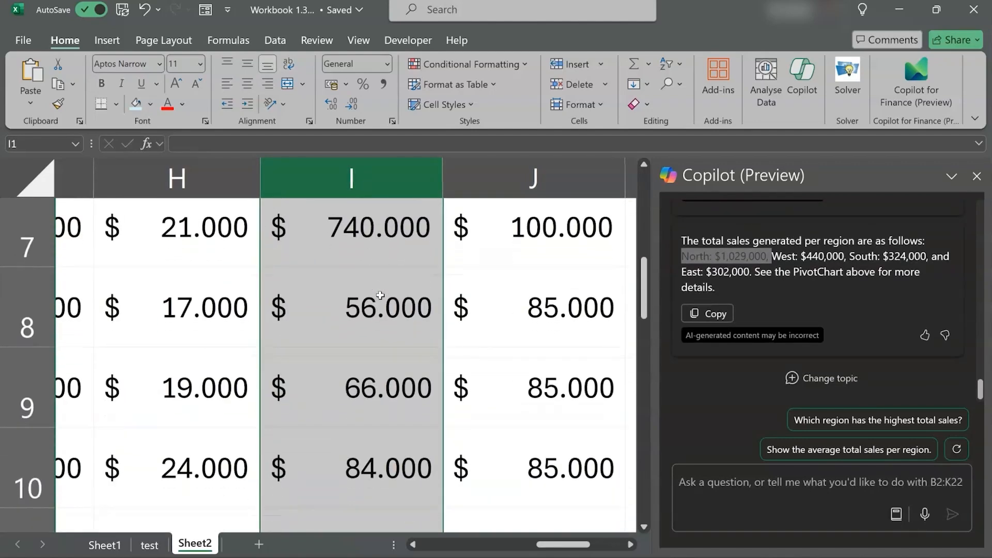
pyautogui.scroll(-3, 381, 295)
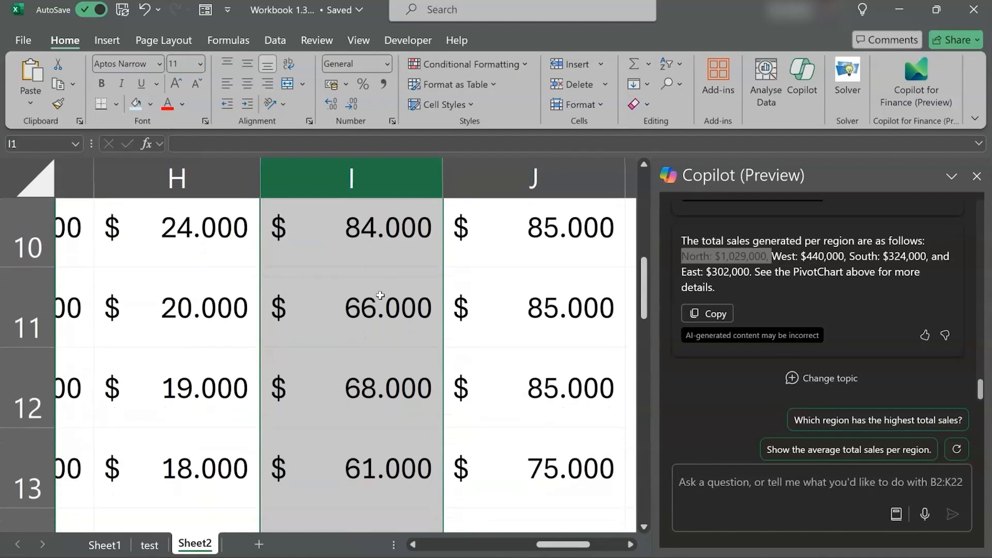
pyautogui.scroll(5, 380, 295)
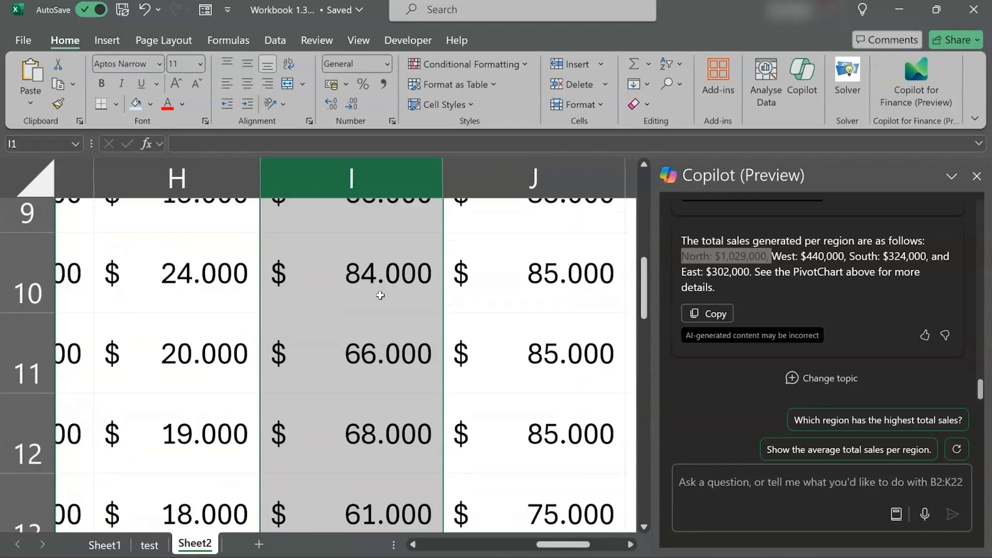
pyautogui.scroll(1, 380, 295)
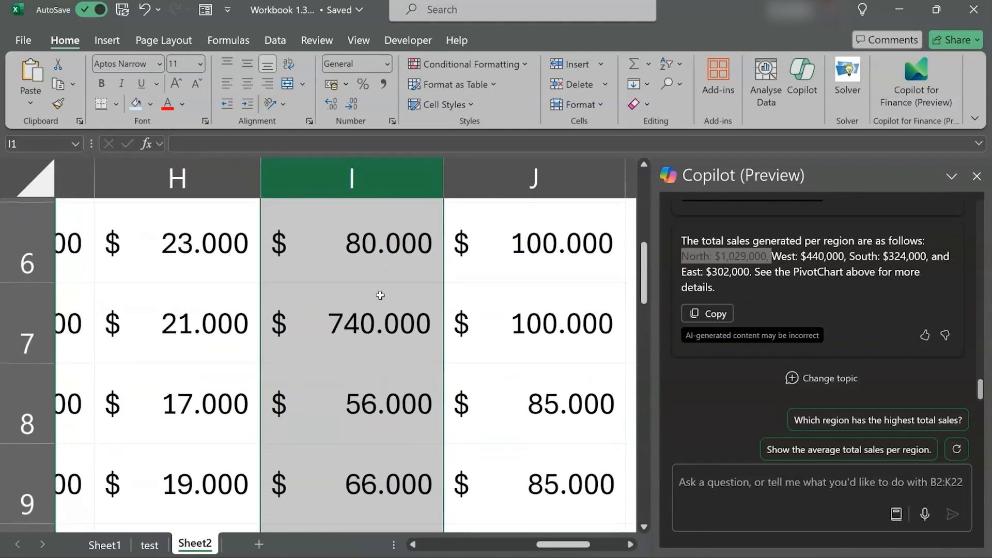
# Highlight cell I7 in the Total Sales ($) column with the light blue fill and correct its value to 74000
pyautogui.click(373, 324)
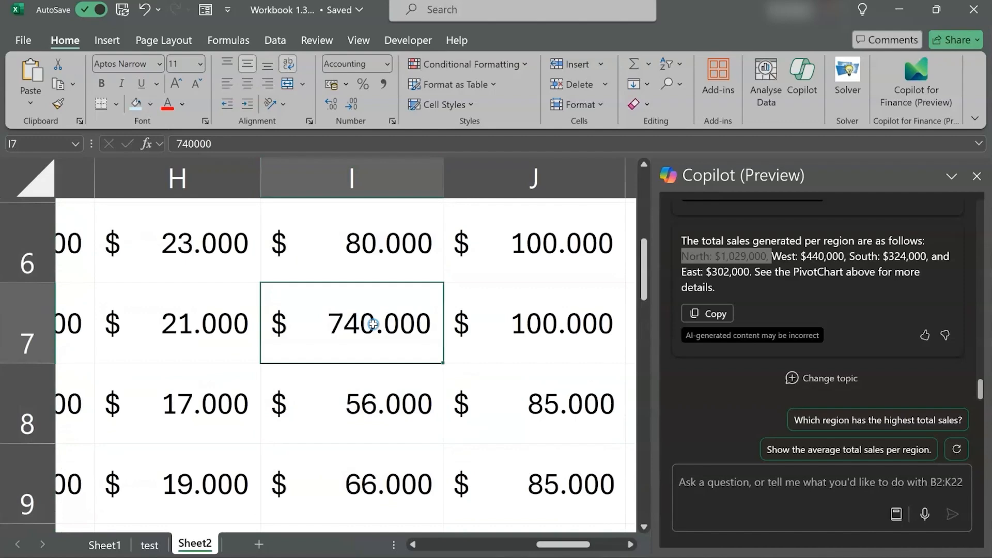
pyautogui.click(139, 107)
pyautogui.scroll(-2, 310, 272)
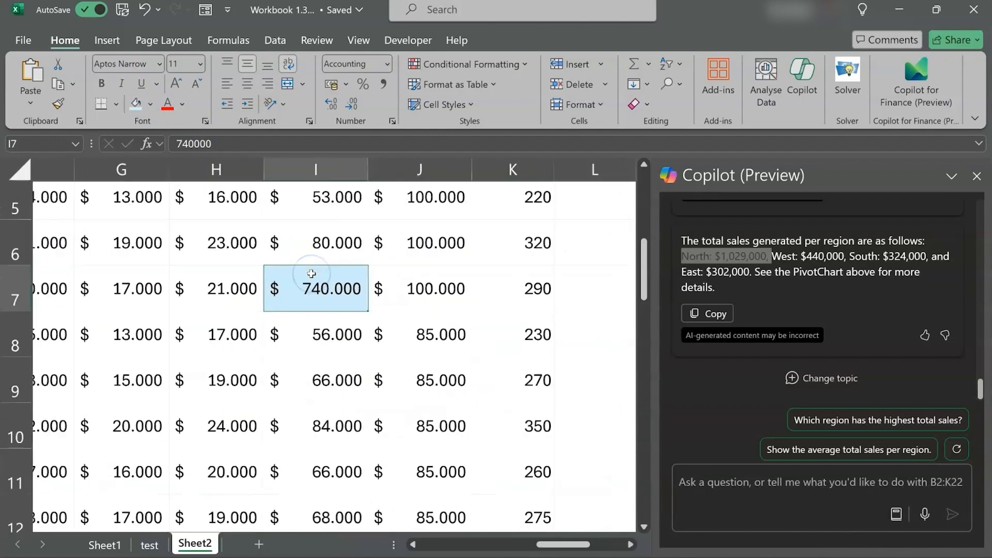
pyautogui.scroll(-3, 312, 274)
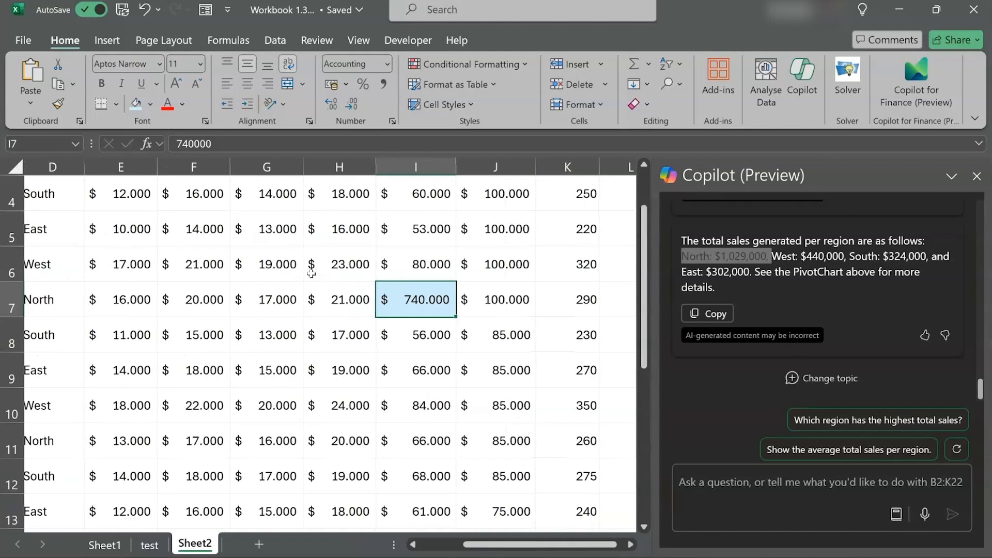
pyautogui.scroll(-3, 311, 273)
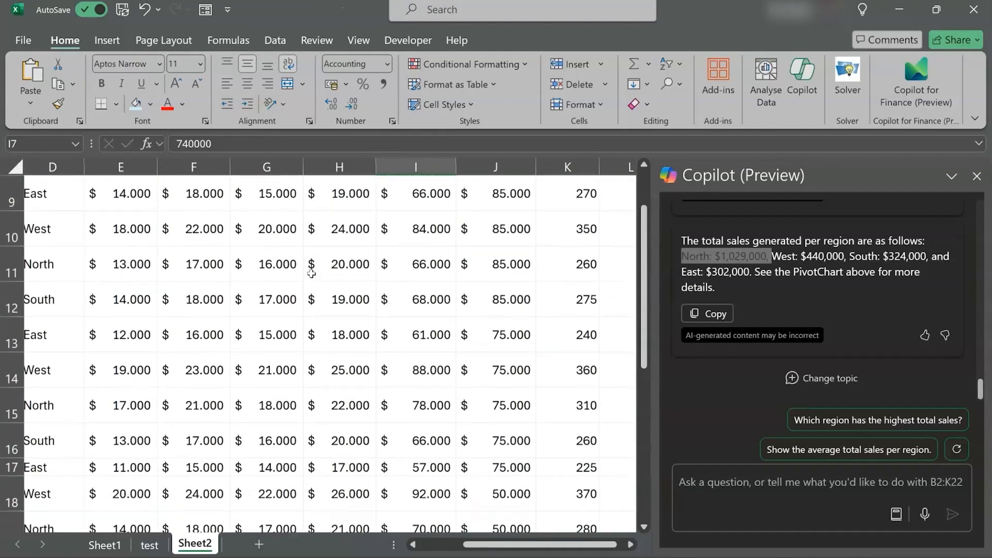
pyautogui.scroll(3, 311, 274)
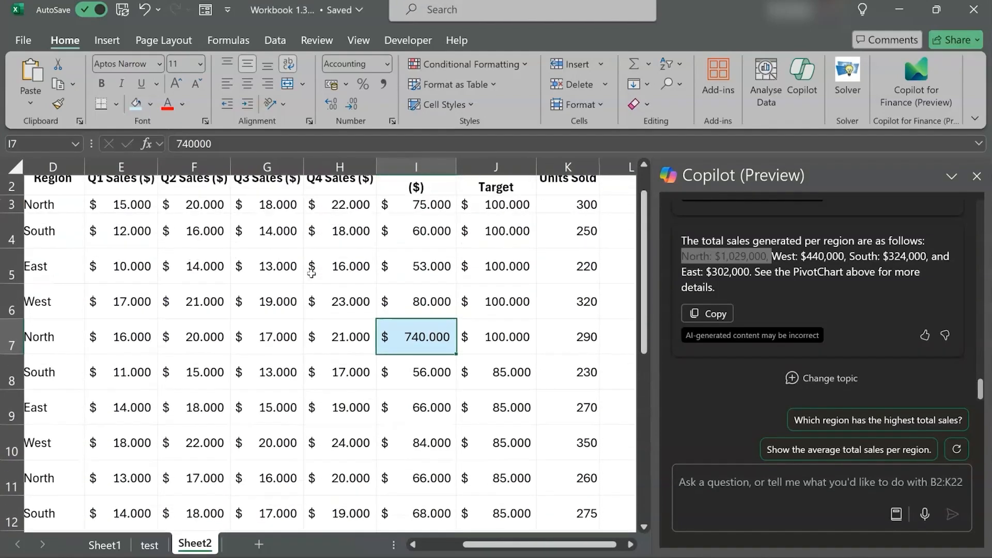
pyautogui.click(283, 141)
pyautogui.press('Return')
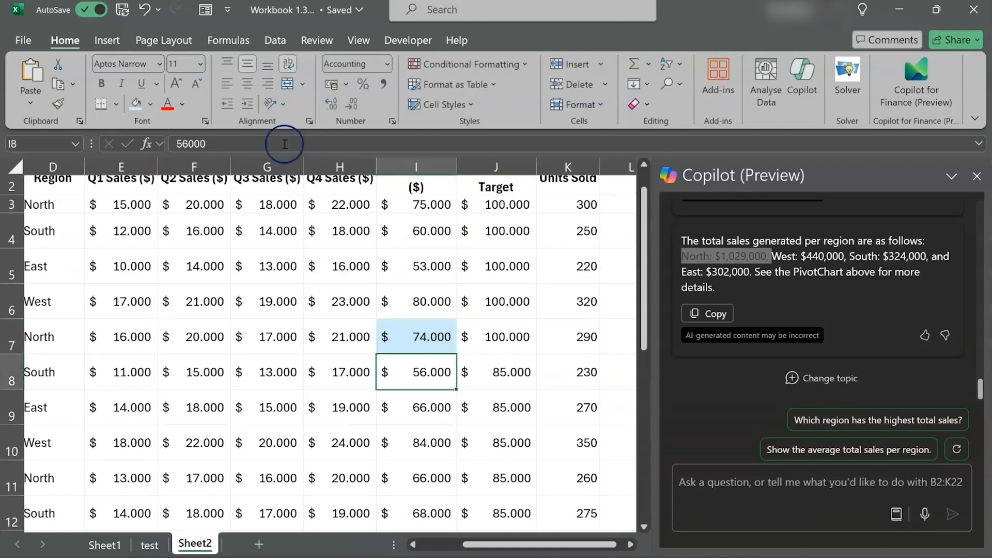
# Ask Copilot "Show the best performing sales rep for this quarter"
pyautogui.scroll(1, 334, 356)
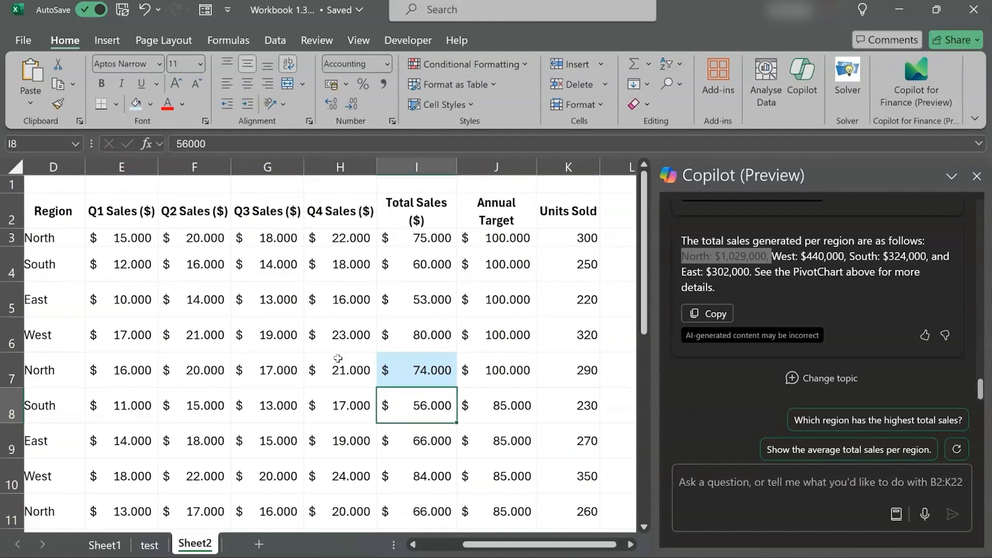
pyautogui.hscroll(-3, 338, 358)
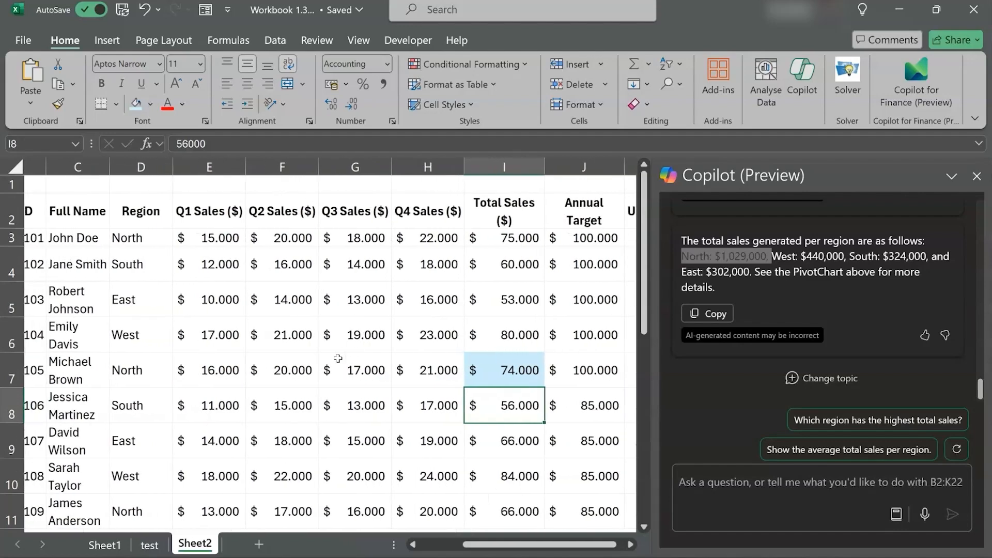
pyautogui.hscroll(-3, 338, 358)
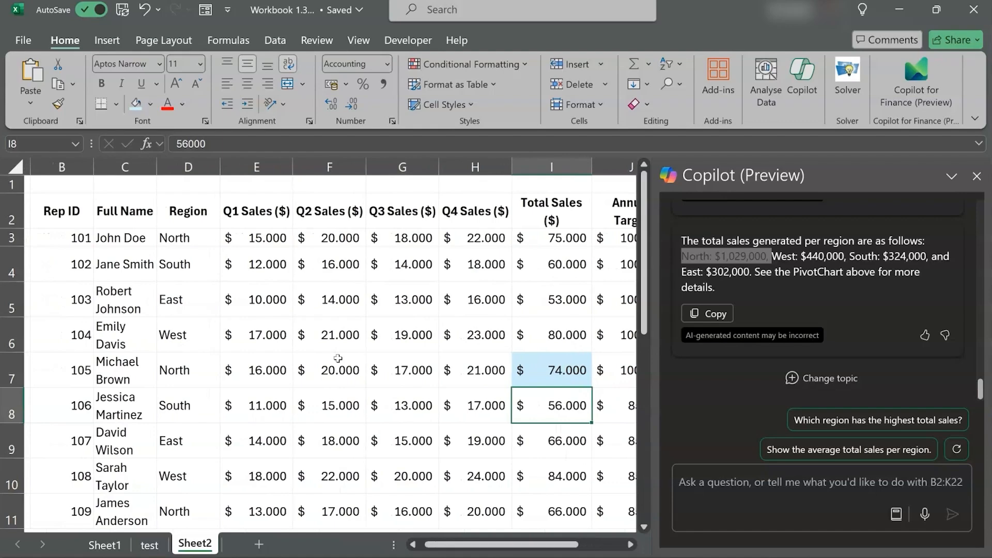
pyautogui.click(729, 495)
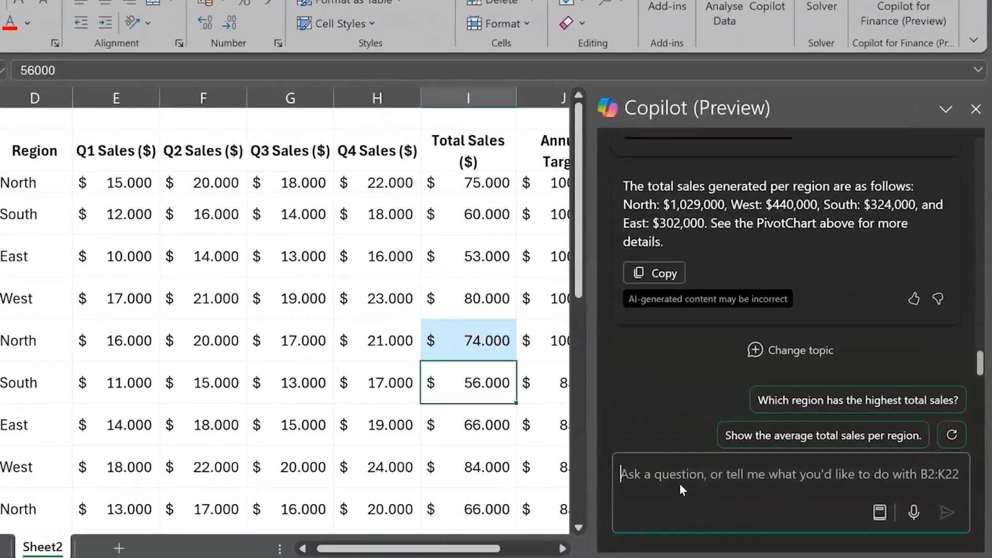
pyautogui.write('Show the best p')
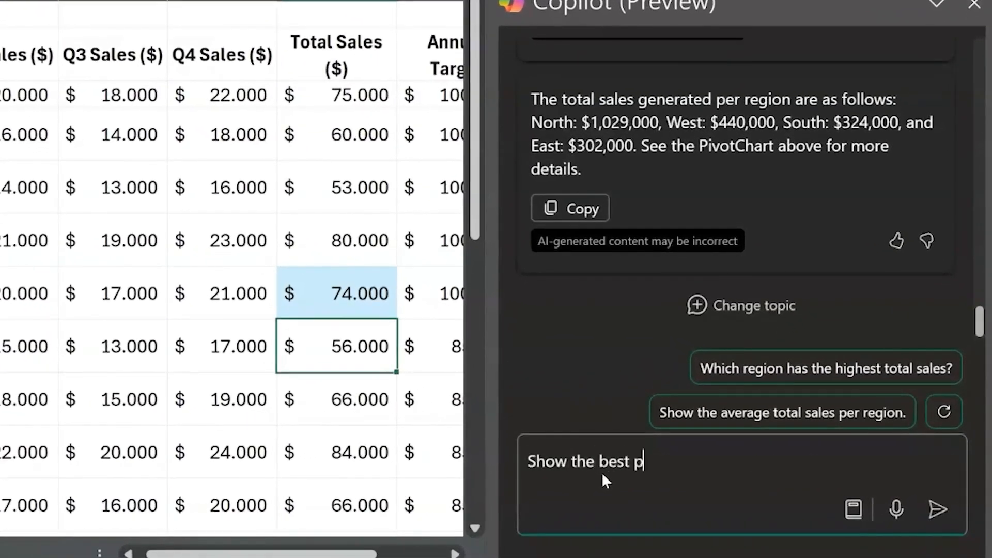
pyautogui.write('erforming sales rep ')
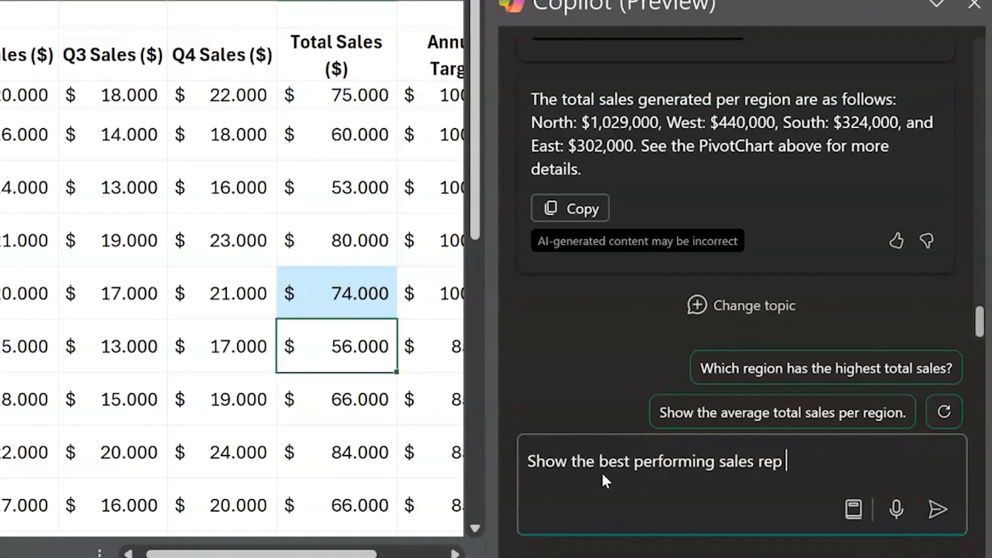
pyautogui.write('for this quarter')
pyautogui.press('Return')
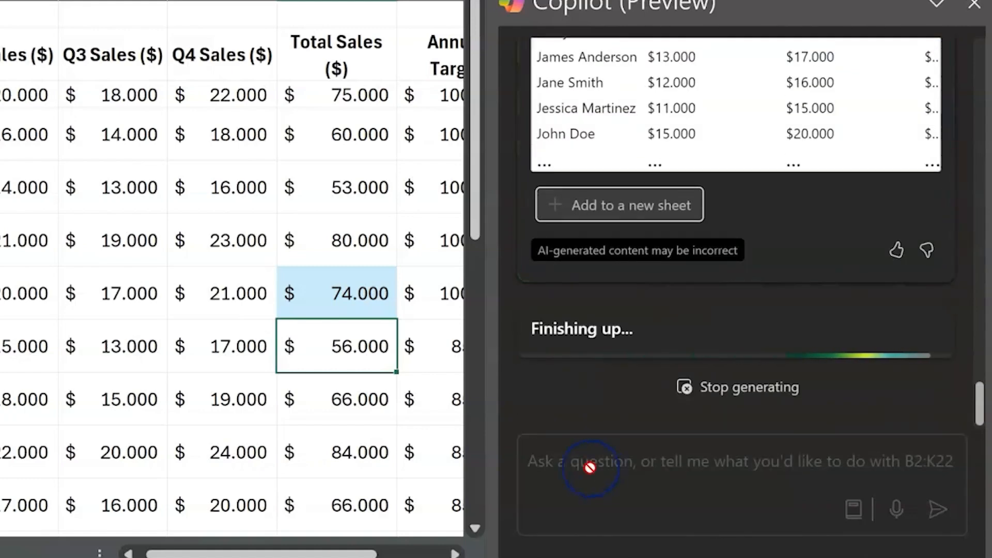
# Review Copilot's quarterly sales table by Full Name and its written explanation about the unspecified quarter
pyautogui.scroll(4, 700, 213)
pyautogui.scroll(2, 699, 212)
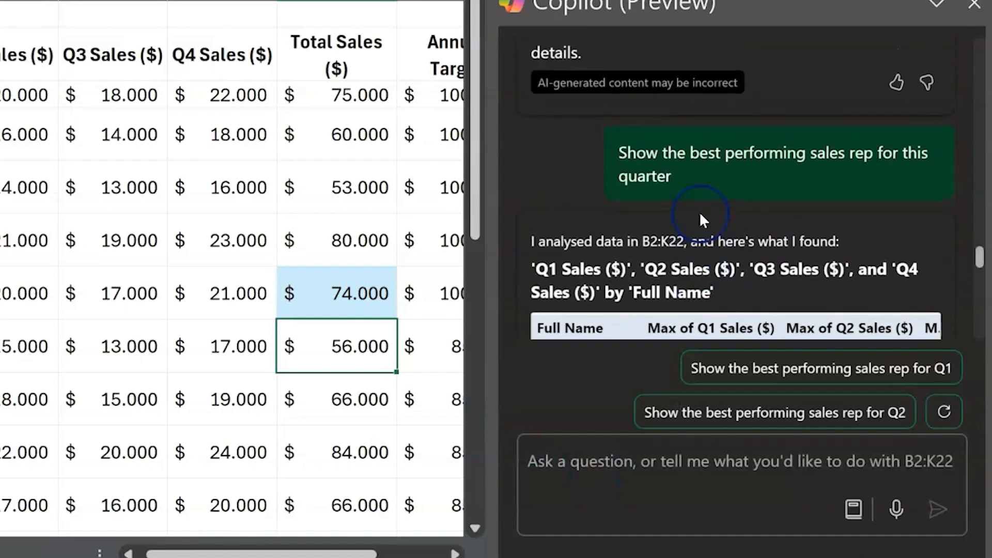
pyautogui.scroll(-6, 700, 221)
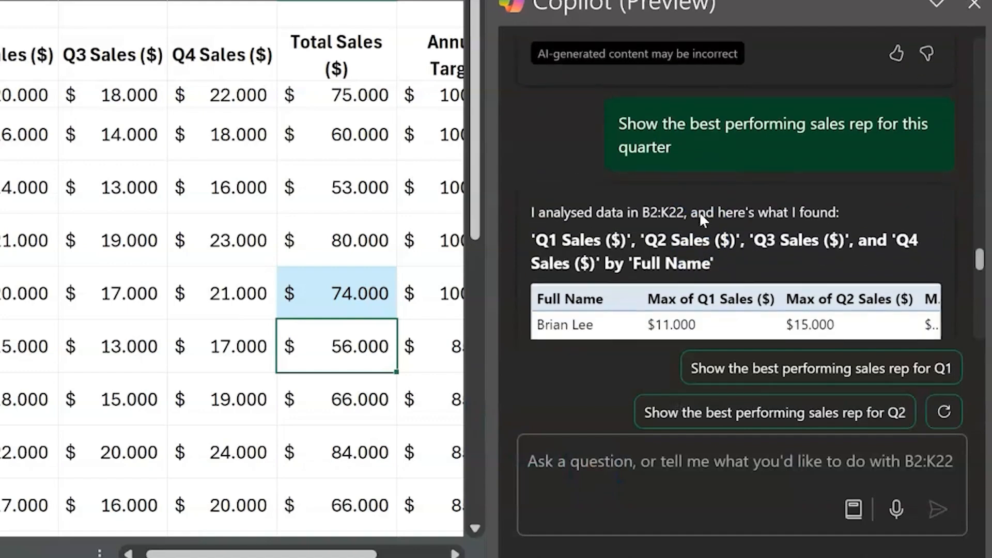
pyautogui.scroll(-10, 699, 212)
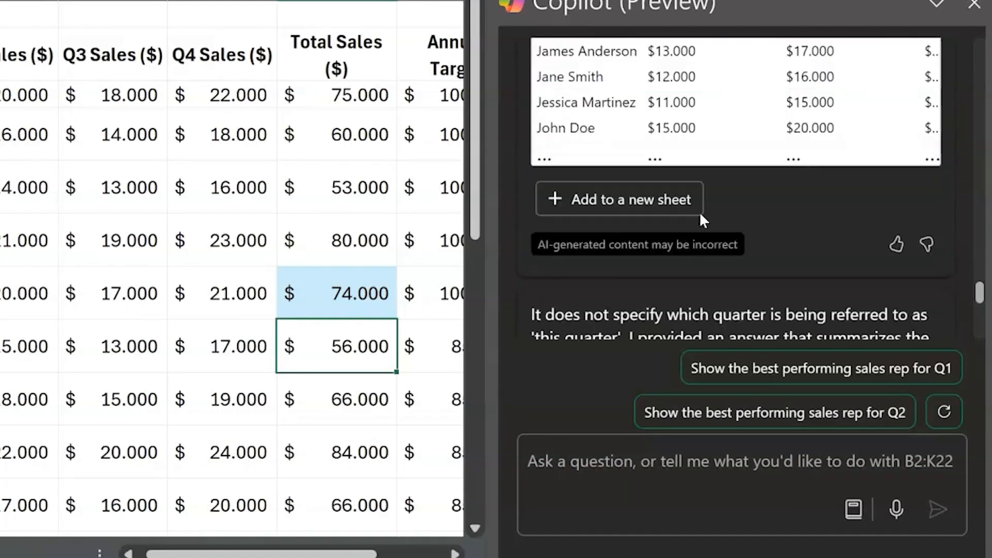
pyautogui.click(575, 167)
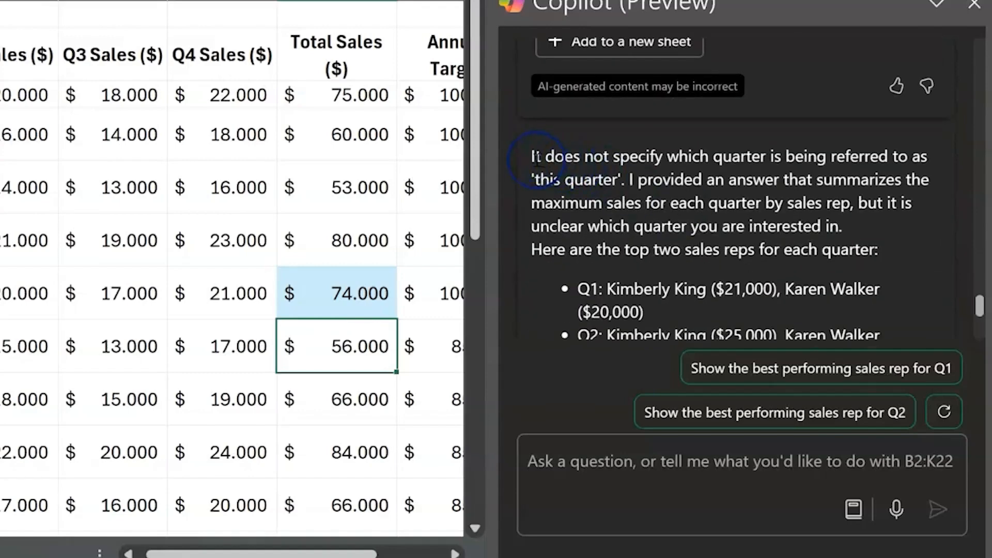
pyautogui.moveTo(532, 156); pyautogui.dragTo(702, 156)
# Ask Copilot "Identify the top performer in Q3"
pyautogui.click(675, 509)
pyautogui.write('Iden')
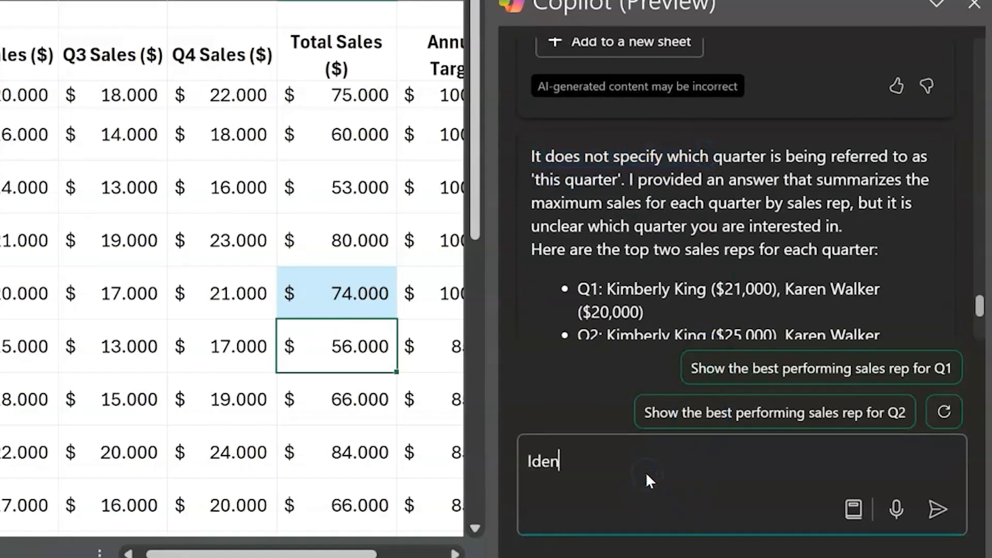
pyautogui.write('tify the top performer in Q3')
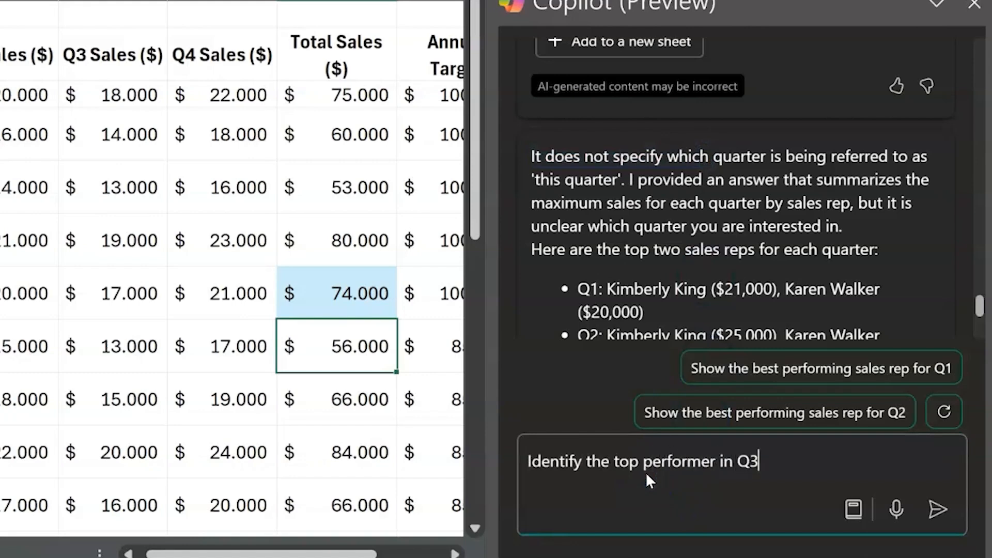
pyautogui.press('Return')
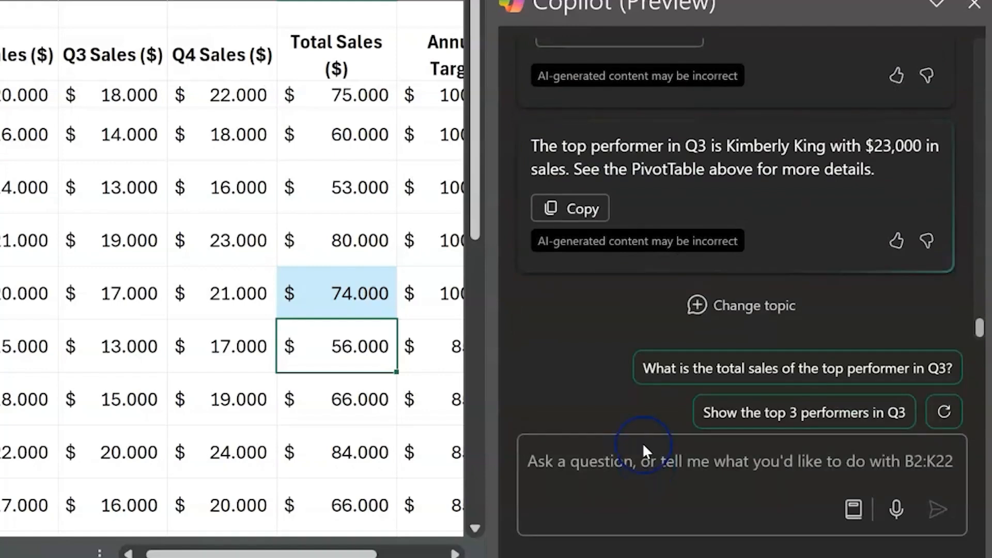
# Review Copilot's Max of Q3 Sales ($) table and highlight the rep and amount in its written answer
pyautogui.scroll(3, 641, 243)
pyautogui.scroll(-1, 644, 246)
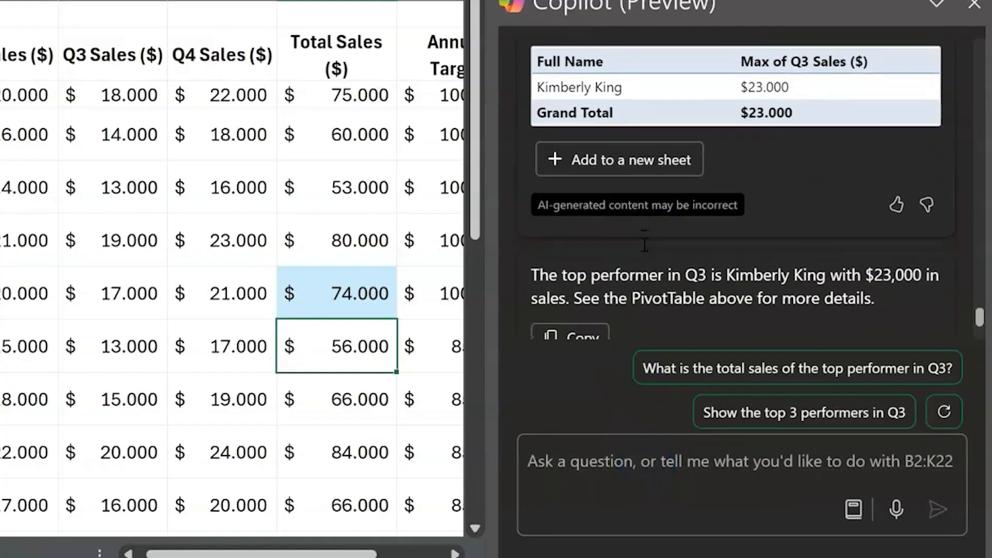
pyautogui.moveTo(730, 269); pyautogui.dragTo(895, 274)
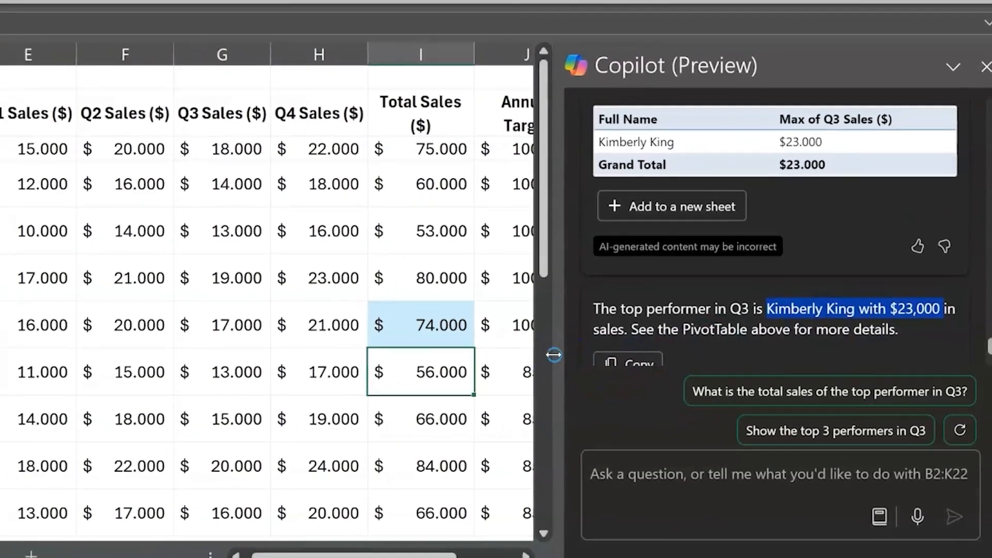
# Narrow the Copilot pane so that the sales data columns from Rep ID to Units Sold are all in view
pyautogui.moveTo(493, 328); pyautogui.dragTo(671, 307)
pyautogui.moveTo(729, 348); pyautogui.dragTo(812, 338)
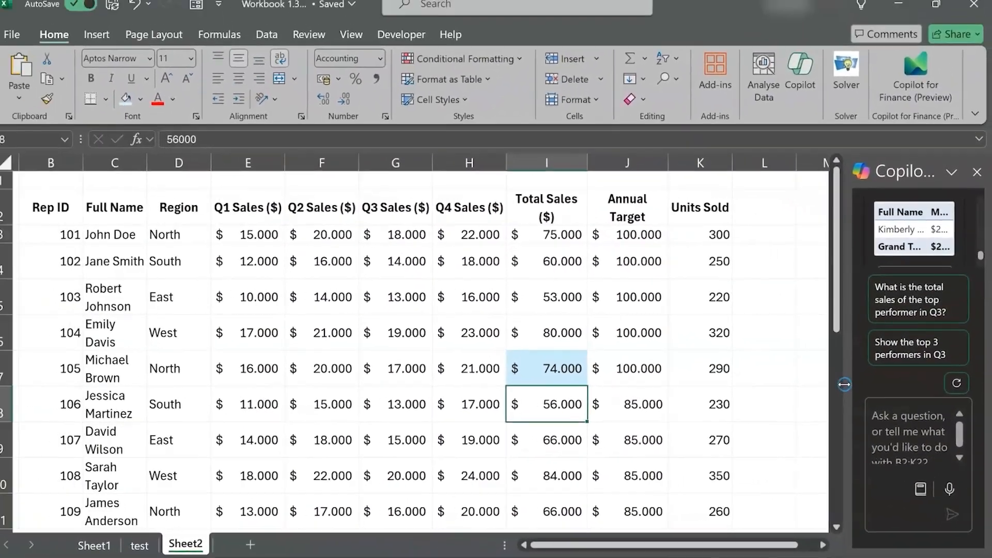
pyautogui.scroll(1, 508, 365)
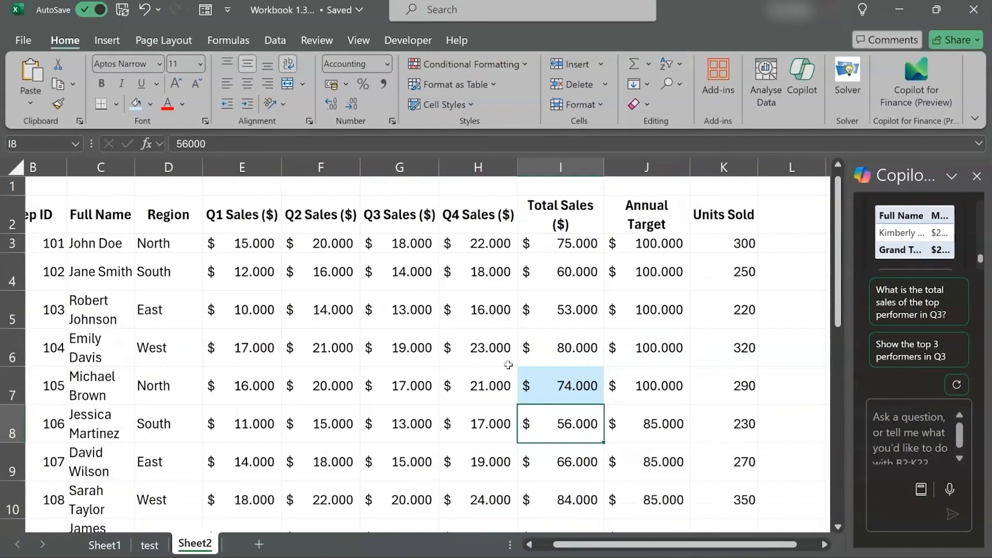
pyautogui.hscroll(-2, 508, 365)
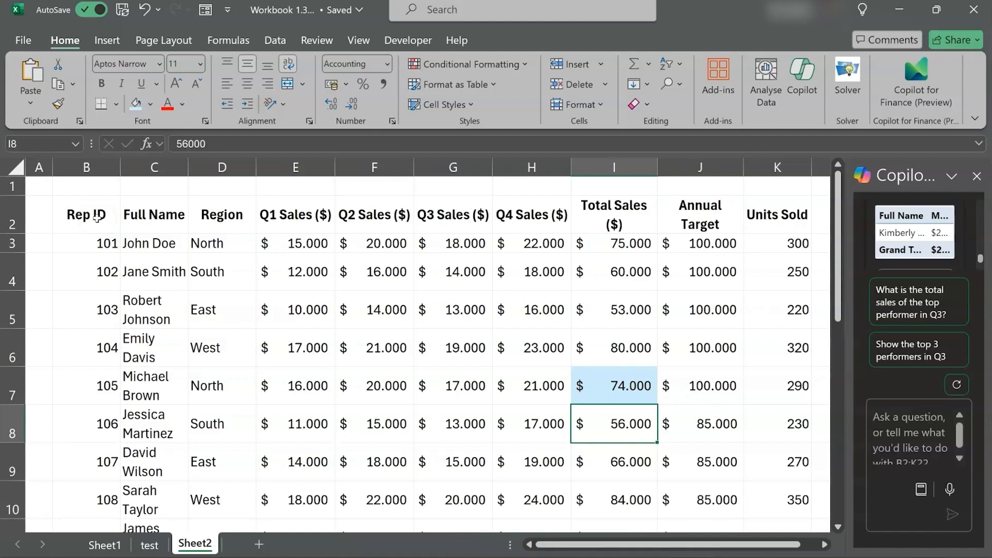
# Select the whole sales data range B2:K22 and add filters to its header row
pyautogui.moveTo(97, 217); pyautogui.dragTo(661, 290)
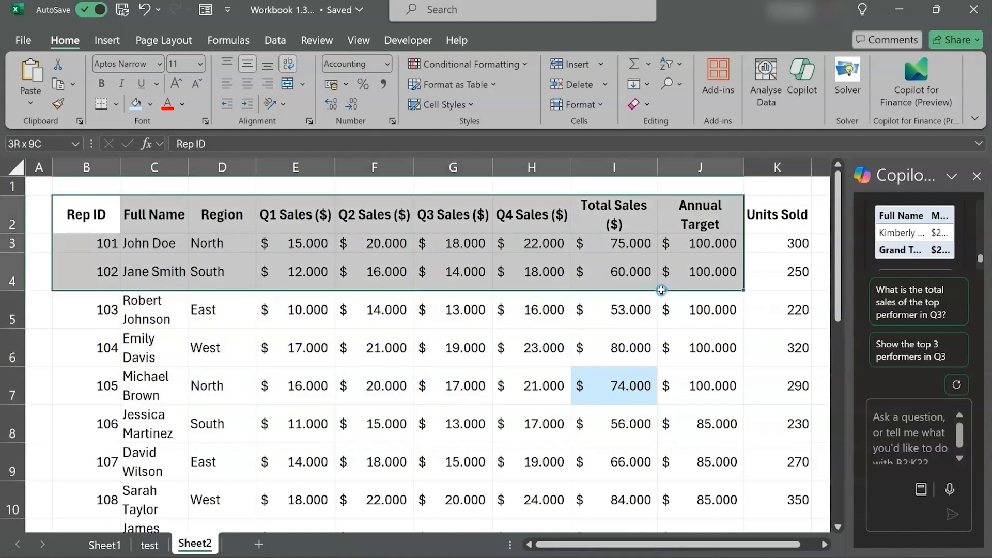
pyautogui.moveTo(752, 267); pyautogui.dragTo(754, 492)
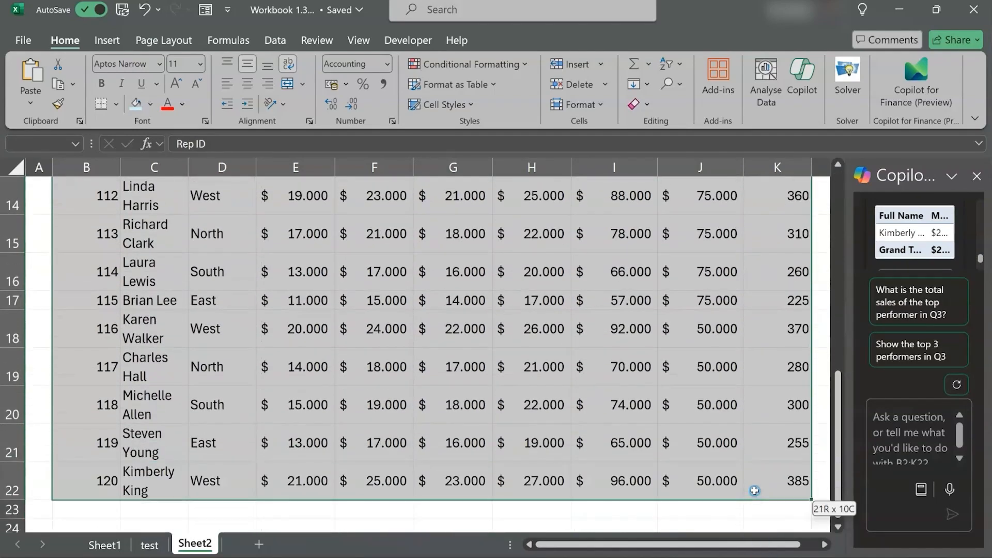
pyautogui.scroll(5, 641, 318)
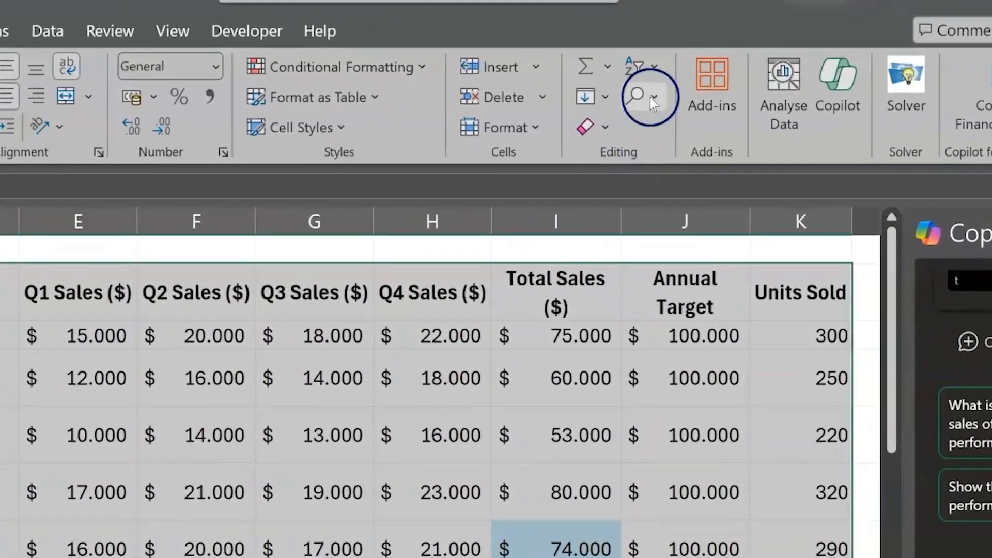
pyautogui.click(651, 67)
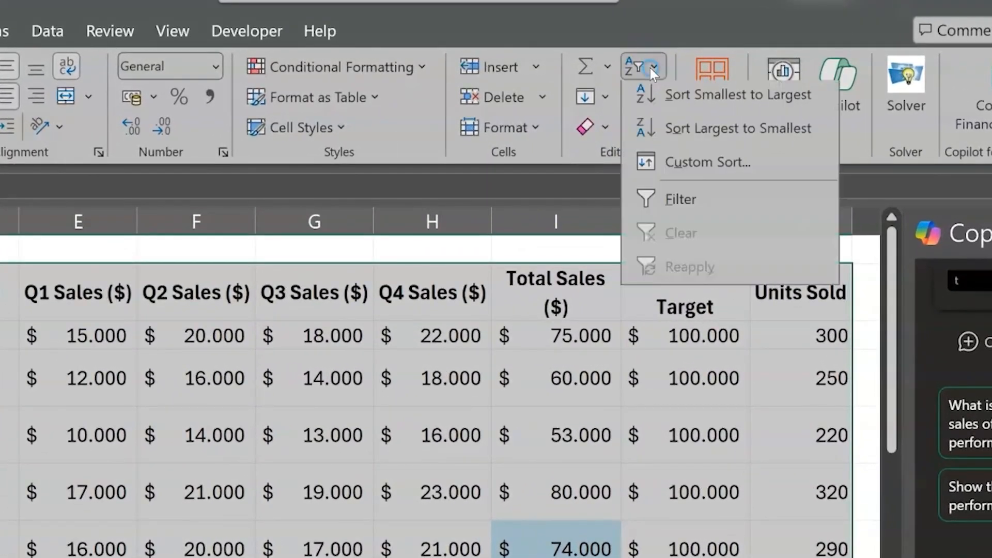
pyautogui.click(692, 206)
pyautogui.click(420, 398)
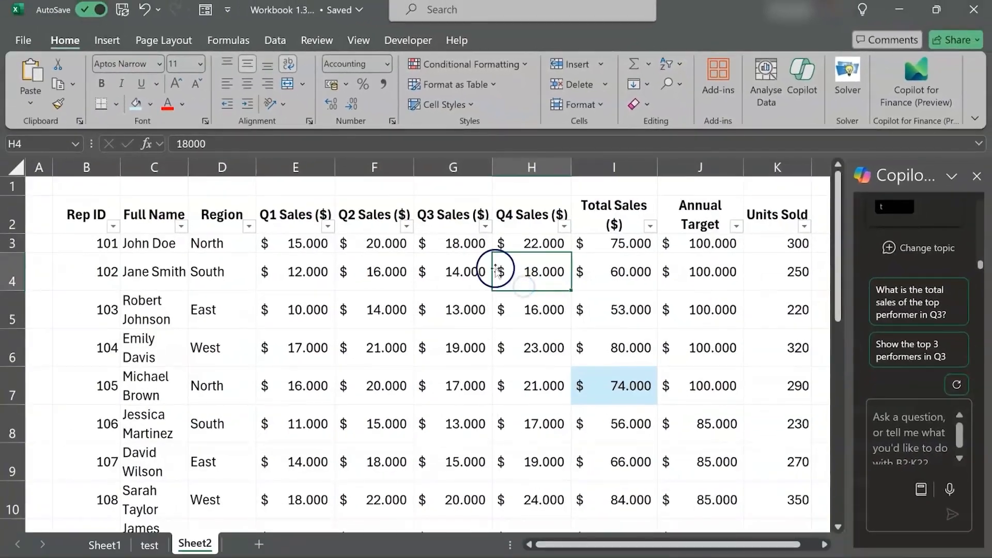
# Sort the data by Q3 Sales ($) from largest to smallest and check the ordered rows against Copilot's answer
pyautogui.click(486, 227)
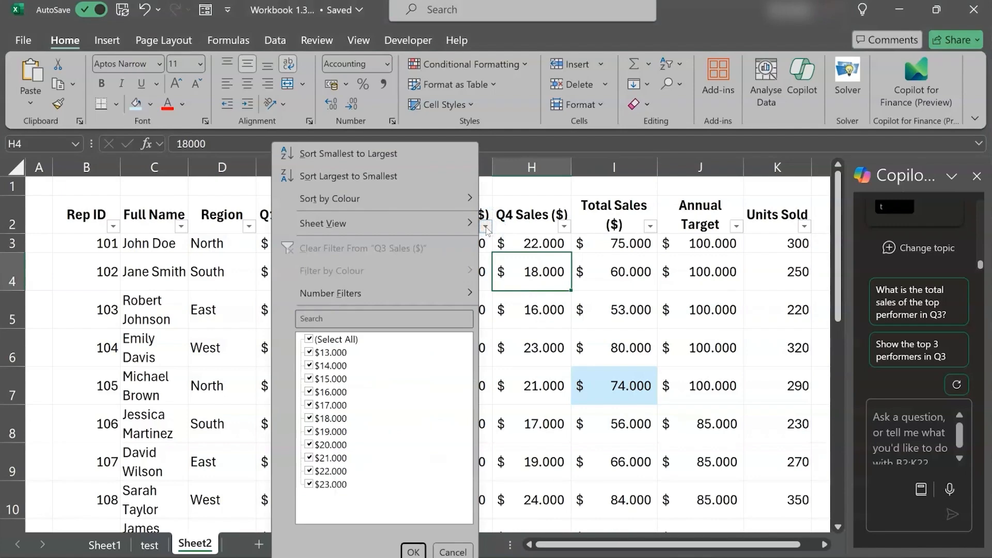
pyautogui.click(357, 172)
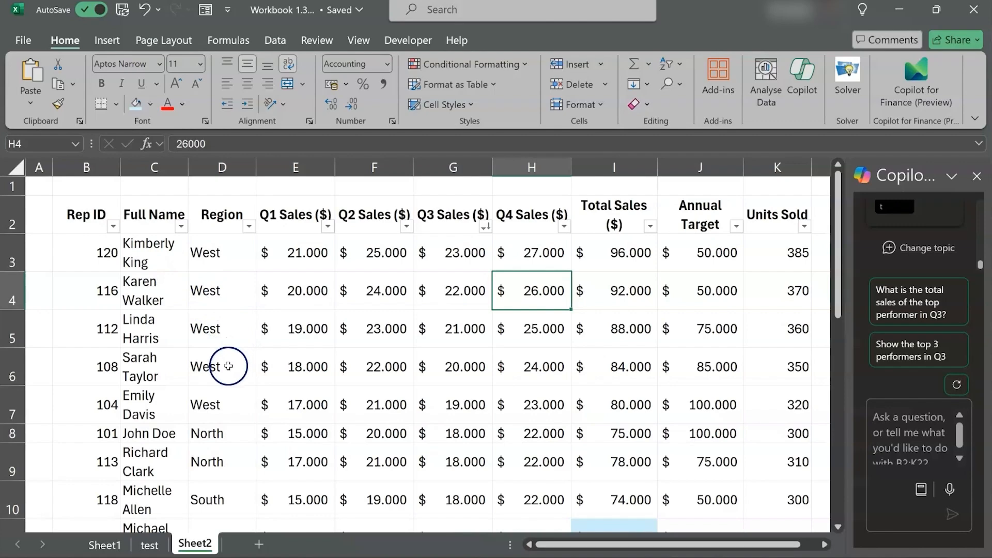
pyautogui.scroll(-3, 299, 352)
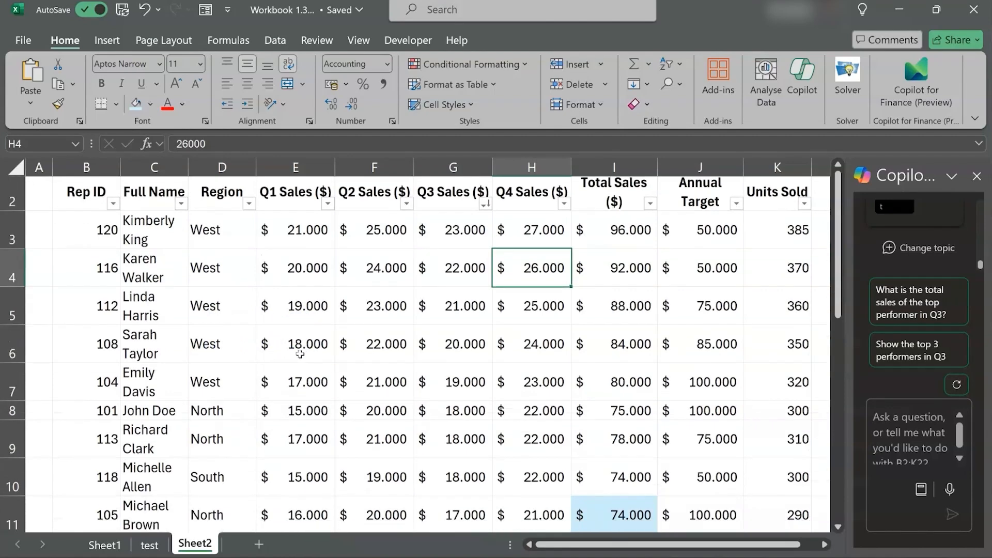
pyautogui.scroll(-2, 300, 354)
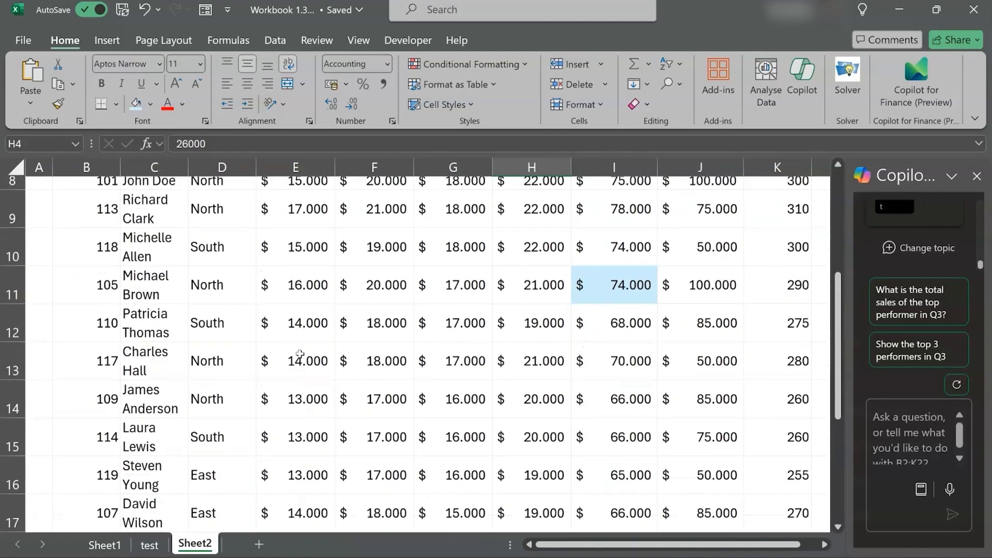
pyautogui.scroll(-2, 300, 354)
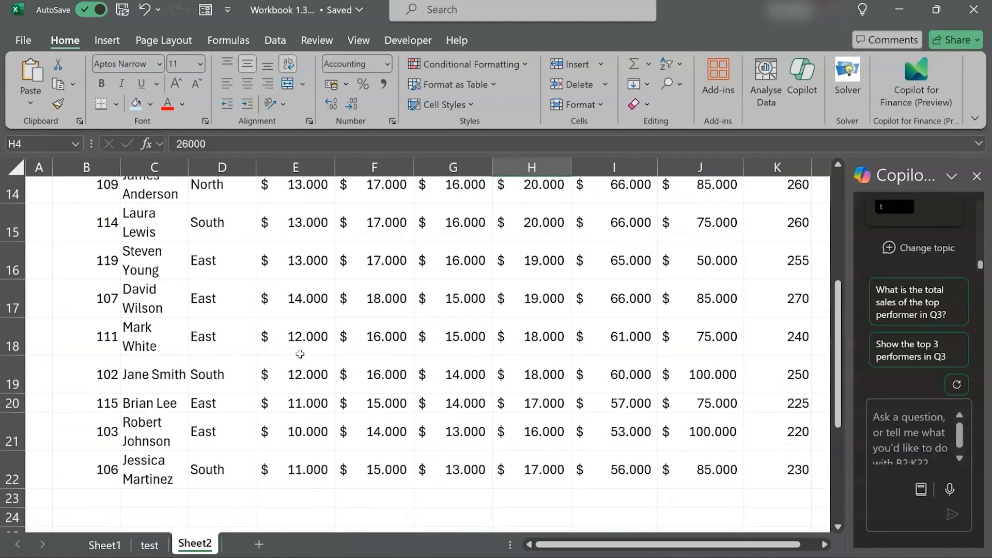
pyautogui.scroll(2, 300, 355)
pyautogui.scroll(3, 299, 354)
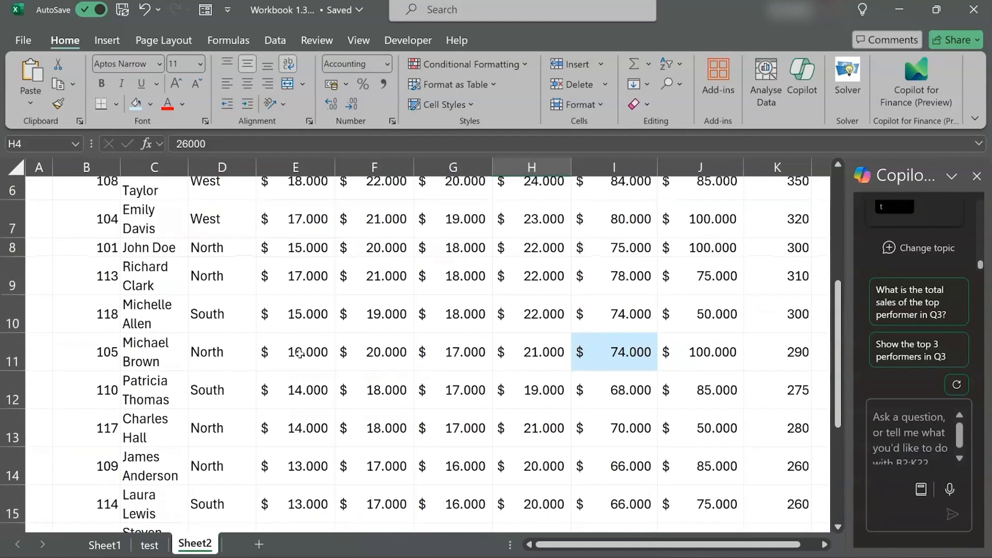
pyautogui.scroll(2, 300, 354)
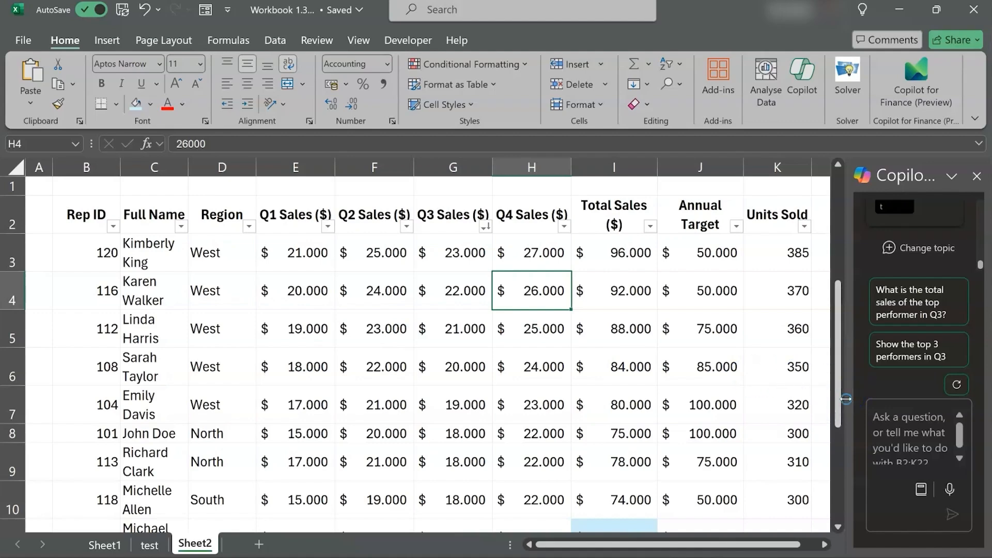
# Widen the Copilot pane again and return to the first rows of the sorted data
pyautogui.moveTo(846, 398); pyautogui.dragTo(671, 404)
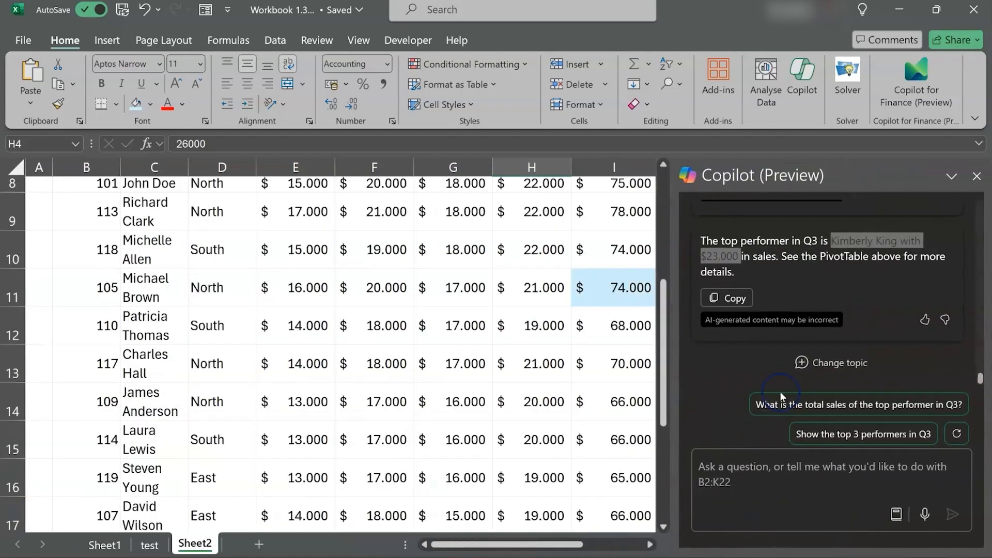
pyautogui.scroll(3, 631, 399)
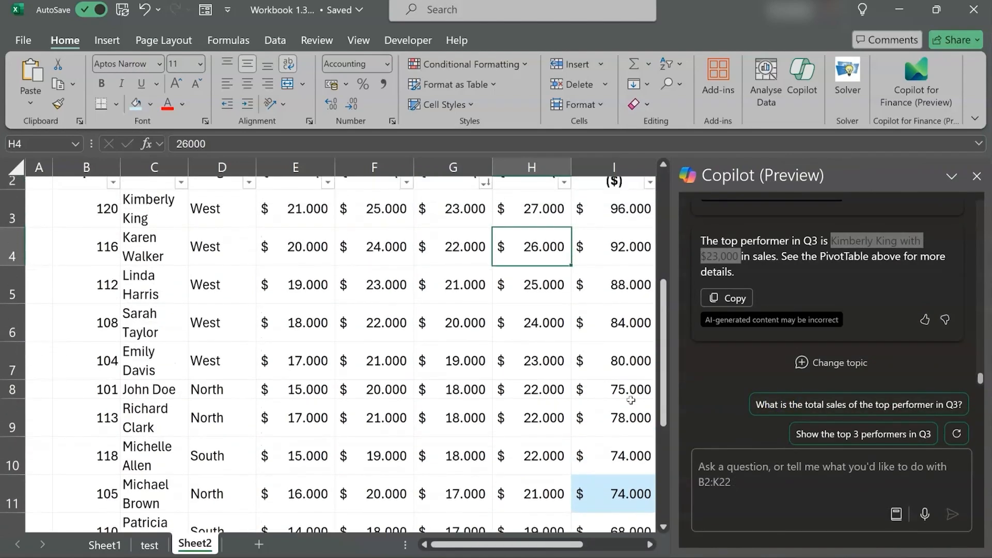
pyautogui.scroll(1, 631, 399)
# Ask Copilot to compare Q1, Q2, Q3 and Q4 sales per sales rep
pyautogui.click(692, 486)
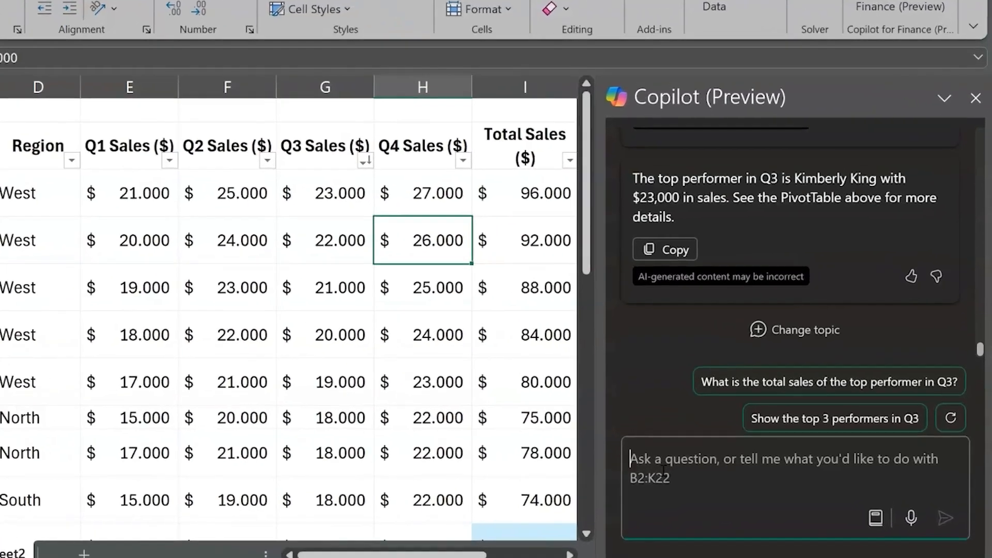
pyautogui.write('COmpare Q1 ')
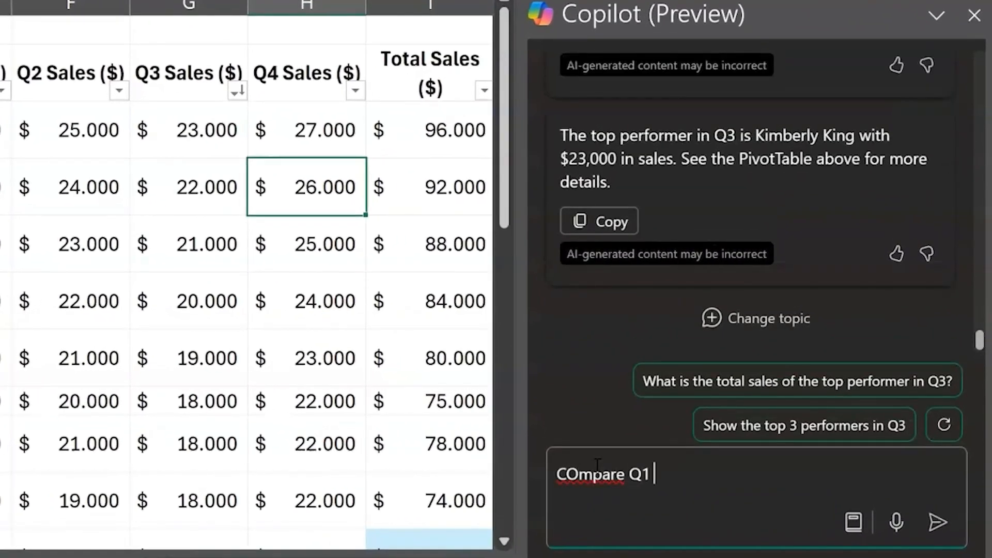
pyautogui.write('Q2 Q3 and A4 s')
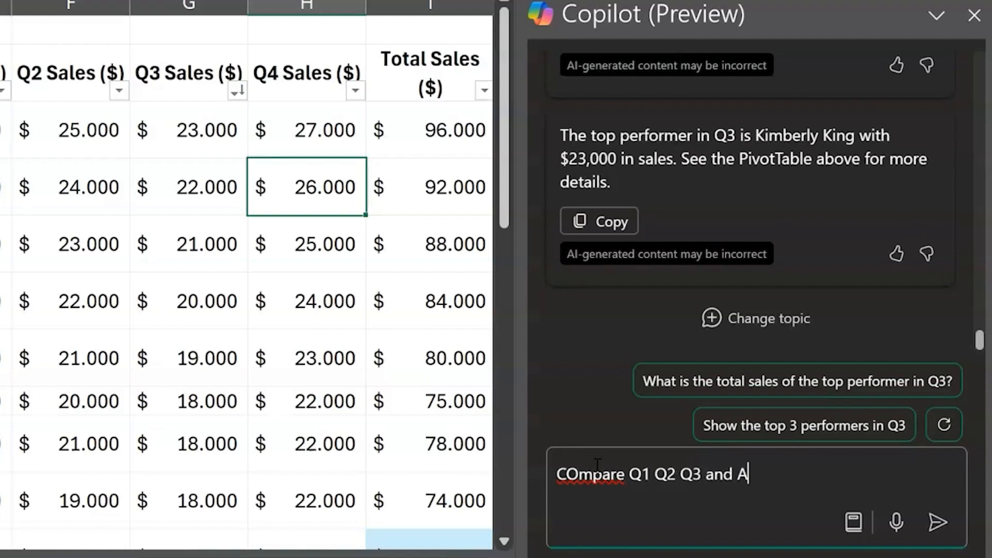
pyautogui.press('BackSpace')
pyautogui.press('BackSpace')
pyautogui.press('BackSpace')
pyautogui.press('BackSpace')
pyautogui.write('Q4 sales per sales rep')
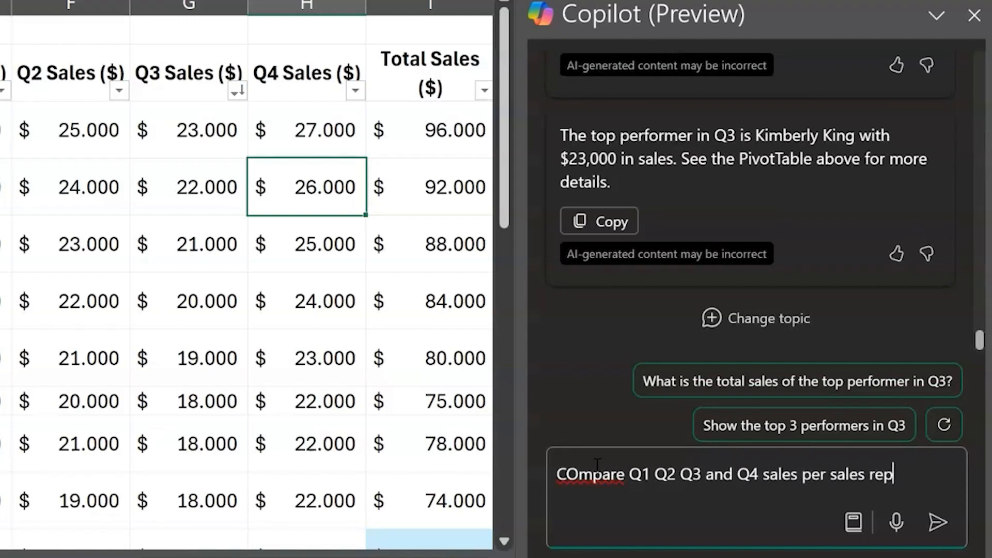
pyautogui.press('Return')
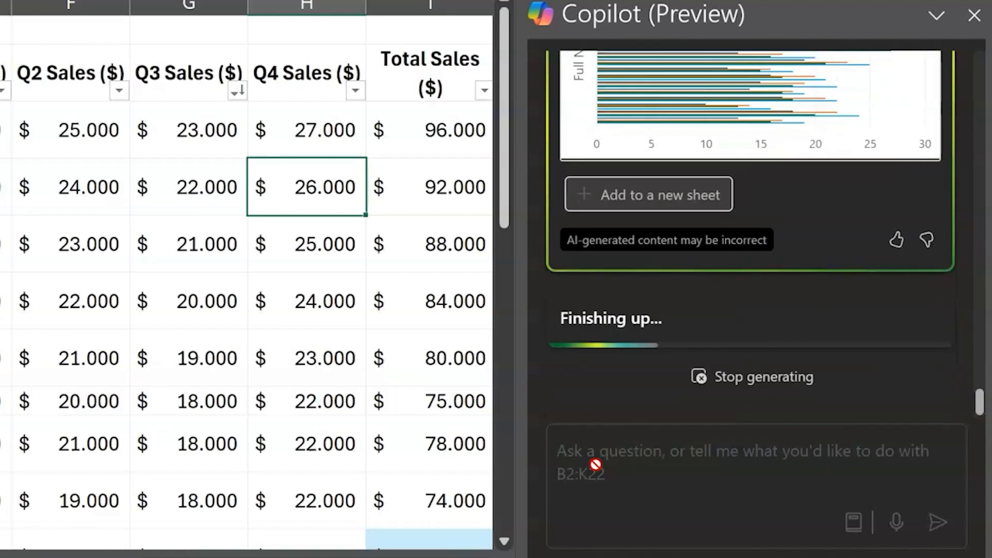
# Ask Copilot to identify the reps who did not meet their targets and review the table in its answer
pyautogui.write('Identify the r')
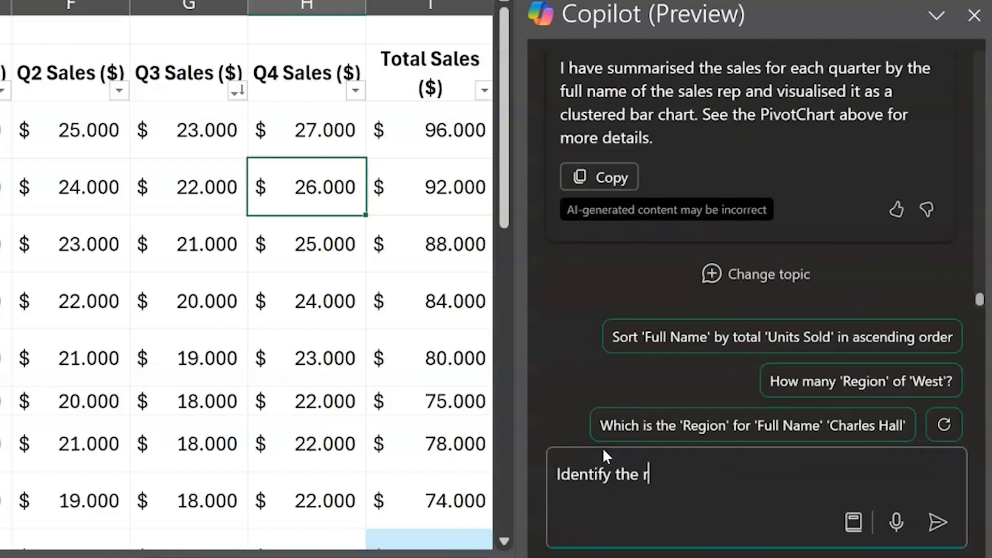
pyautogui.write('eps who did not meet their targets')
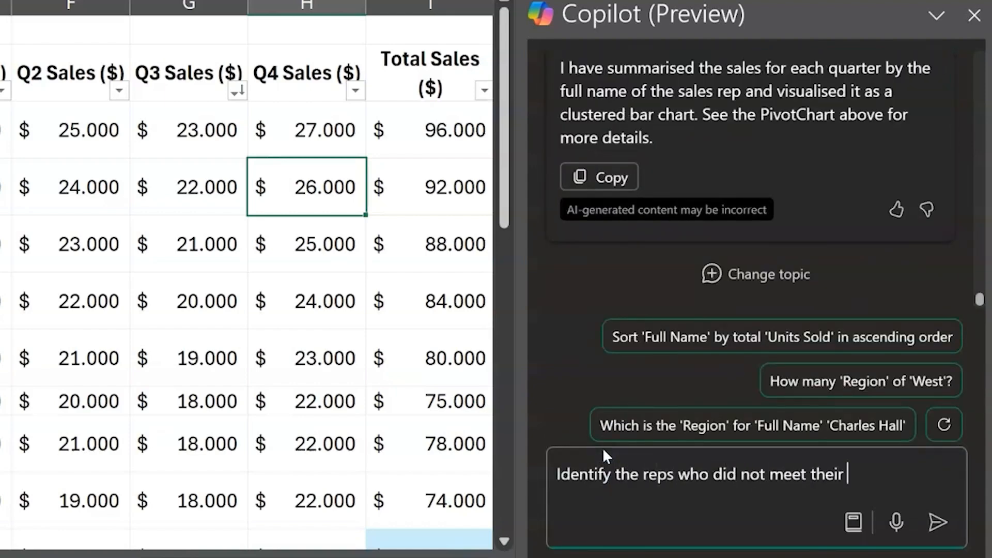
pyautogui.press('Return')
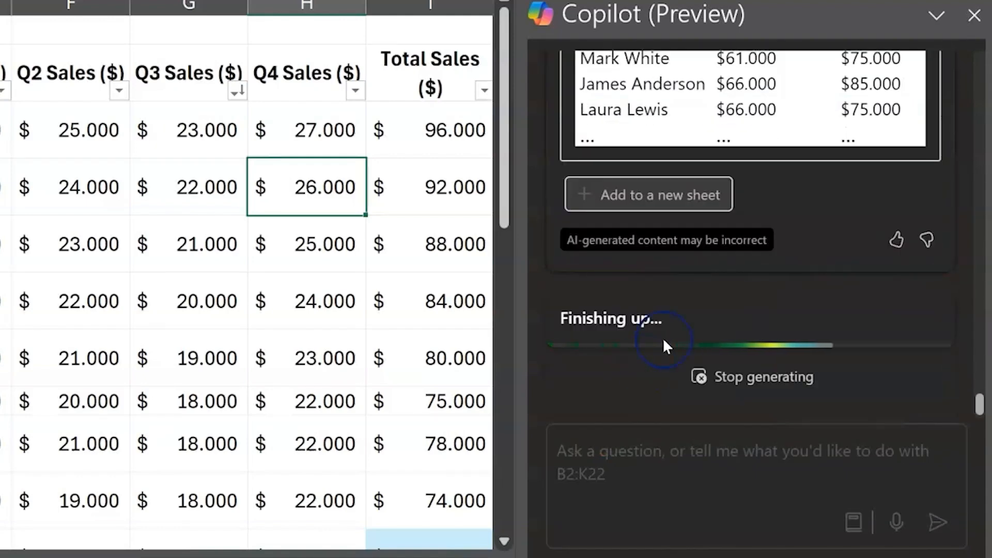
pyautogui.scroll(5, 780, 225)
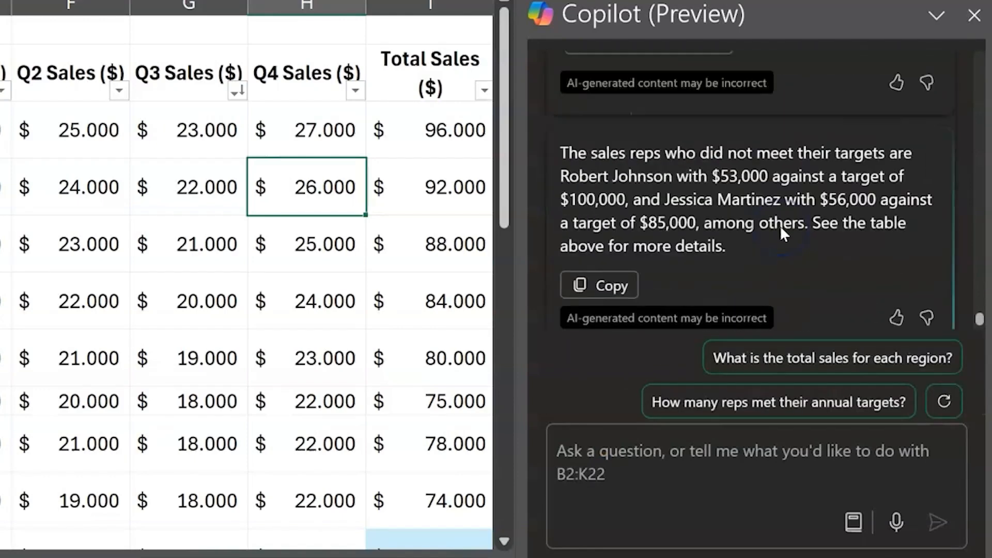
pyautogui.scroll(2, 781, 227)
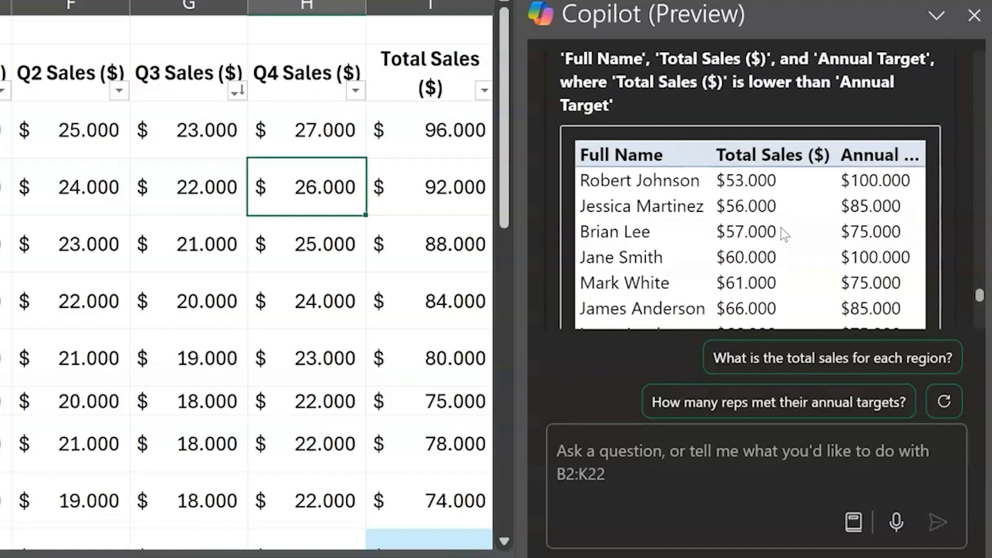
pyautogui.scroll(1, 780, 227)
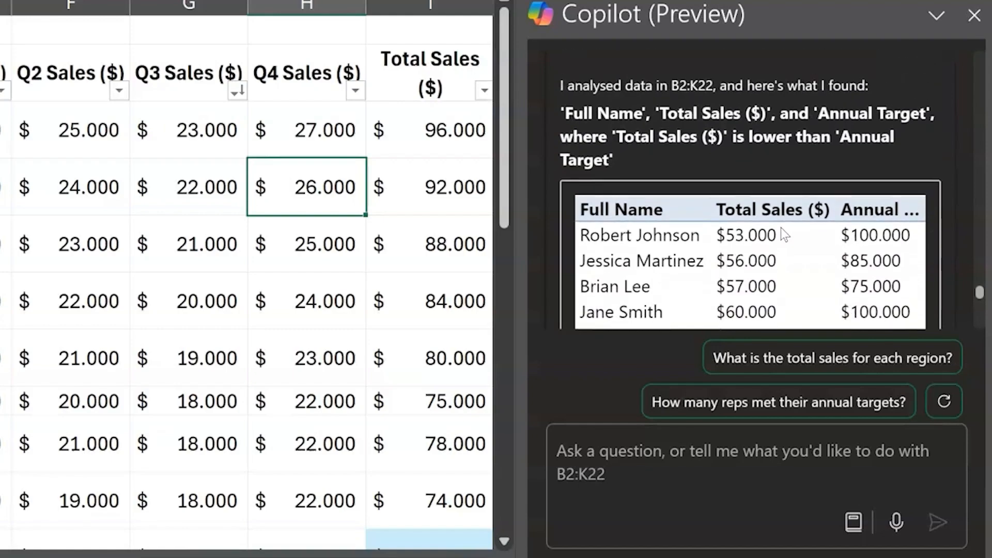
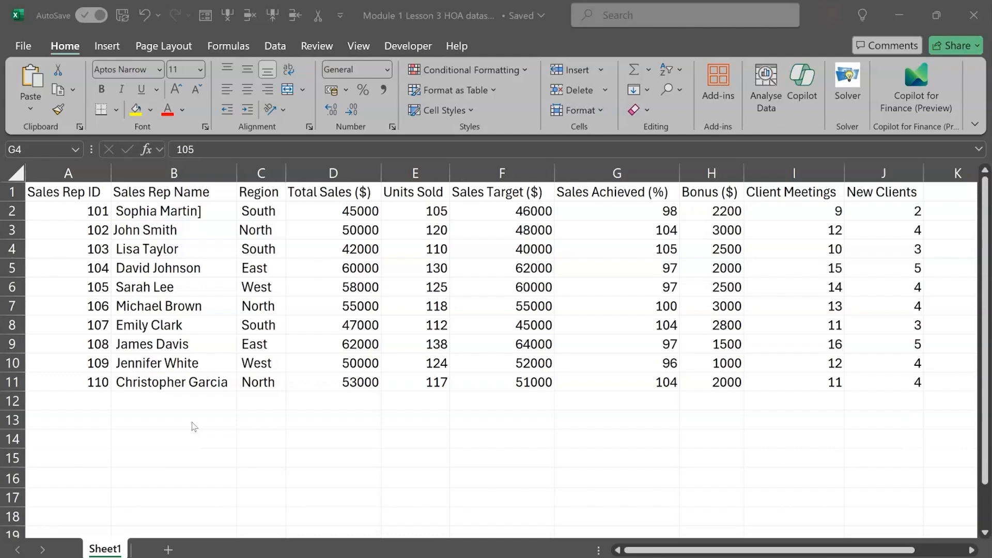
# Add filters to the header row of the sales rep data
pyautogui.click(5, 184)
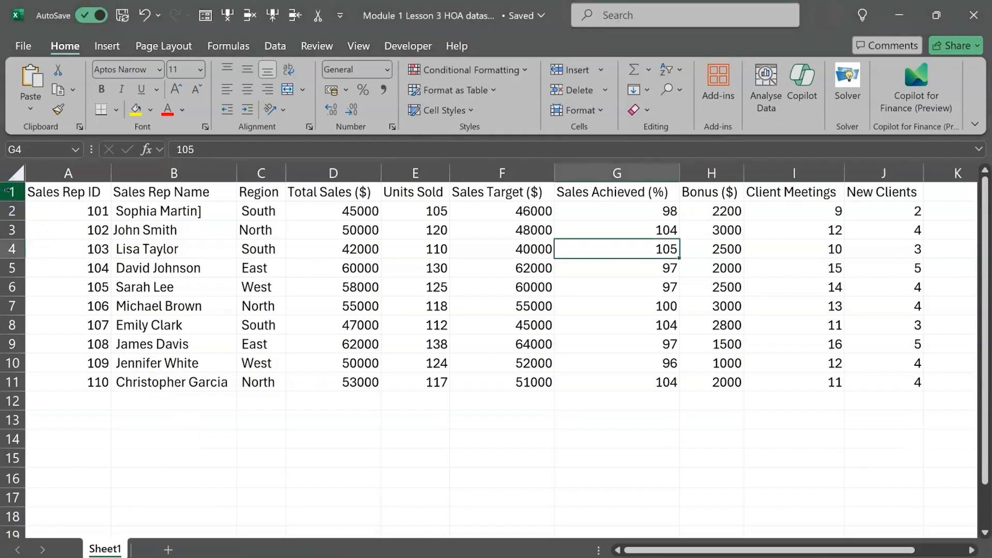
pyautogui.click(9, 191)
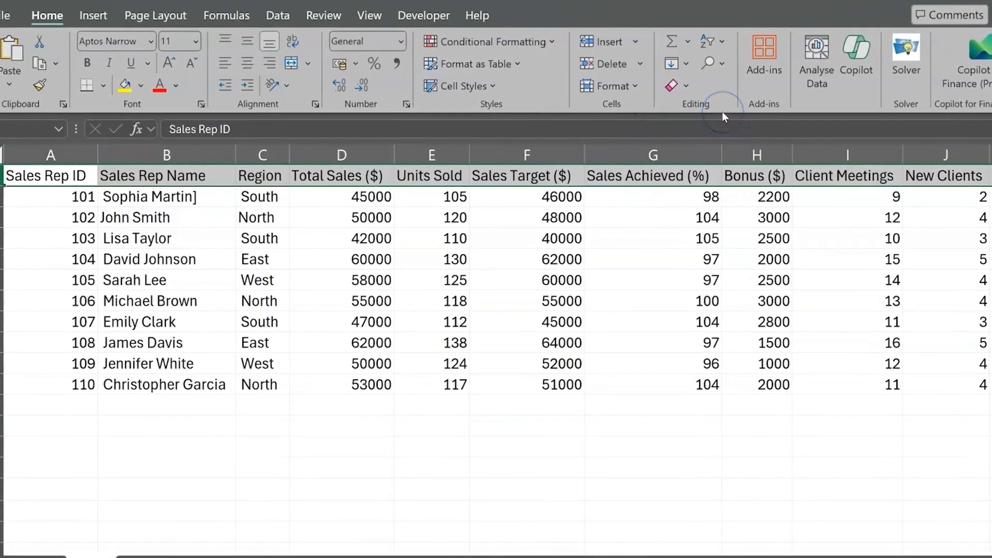
pyautogui.click(723, 43)
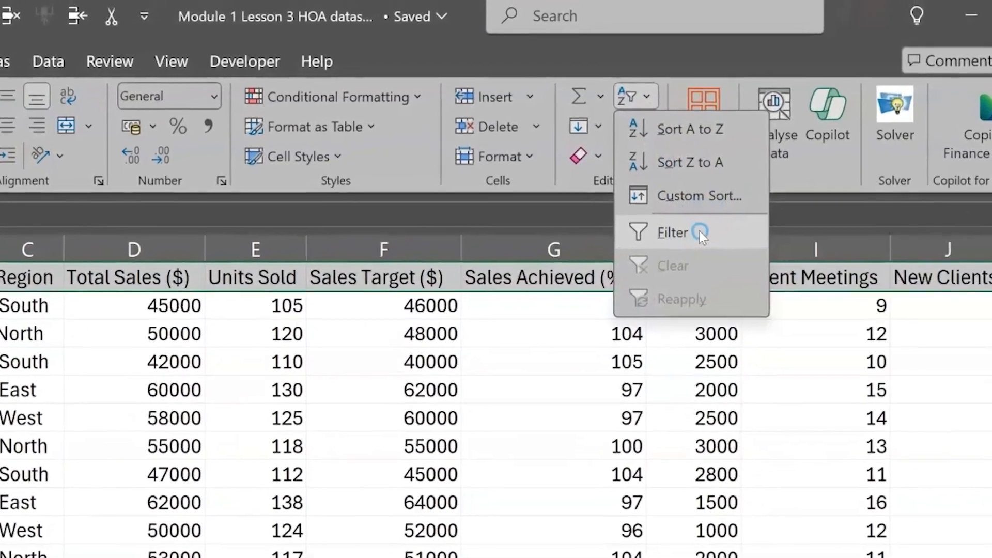
pyautogui.click(699, 231)
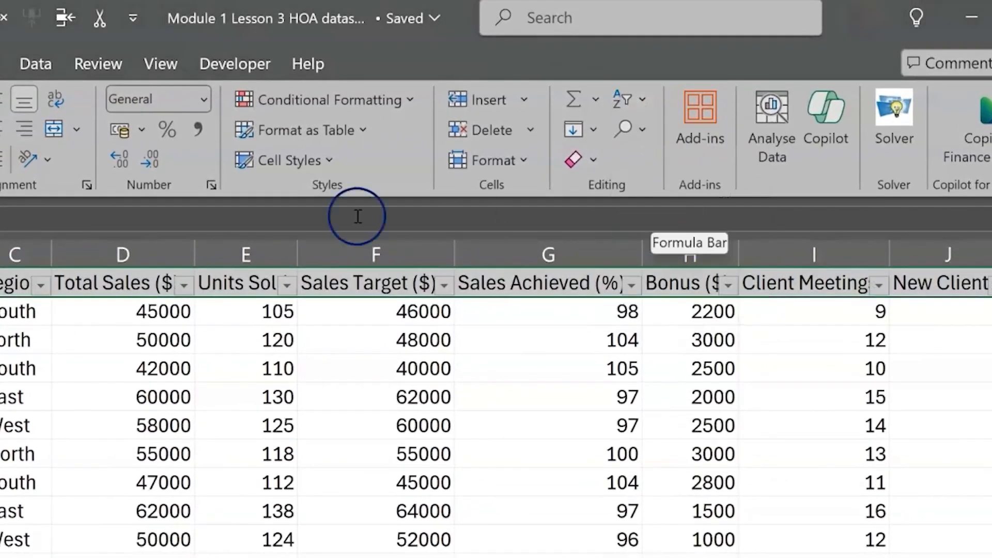
# Sort the data by Total Sales ($) from largest to smallest
pyautogui.click(146, 247)
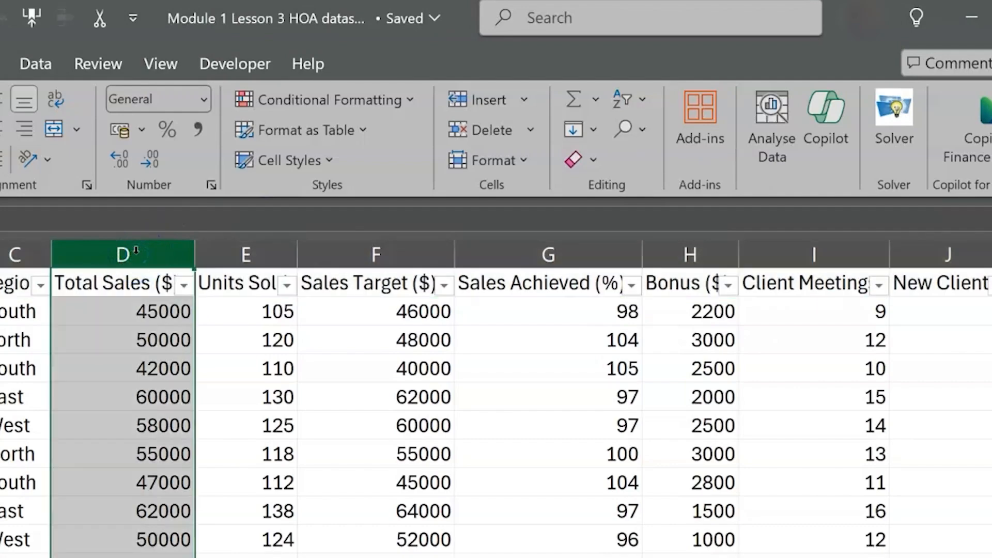
pyautogui.click(184, 287)
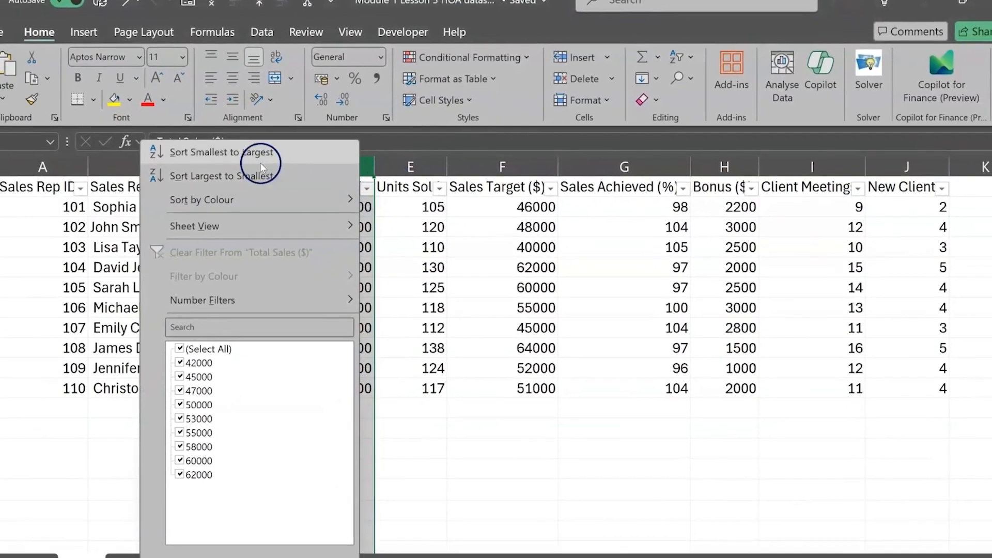
pyautogui.click(259, 176)
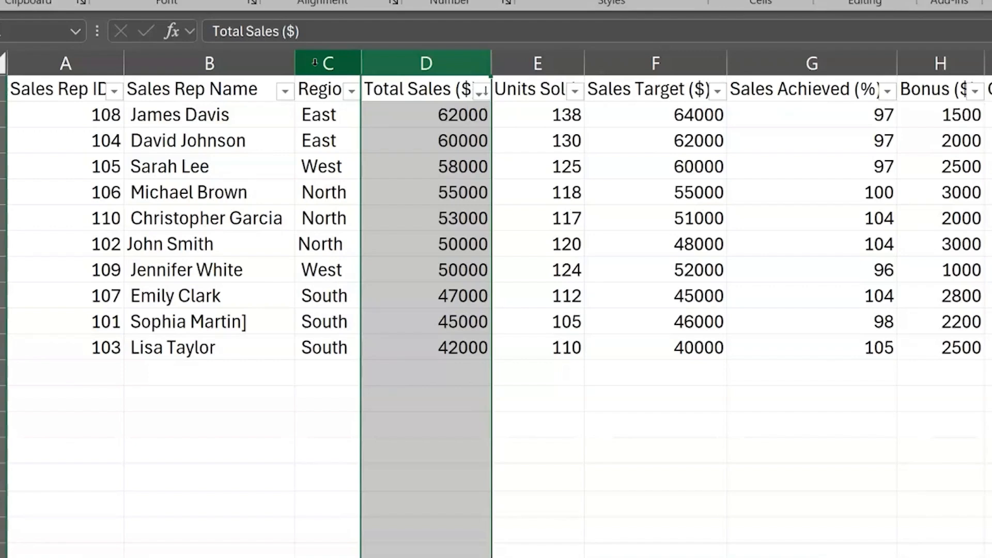
# Filter Total Sales ($) to show only the values 58000, 60000 and 62000
pyautogui.click(481, 92)
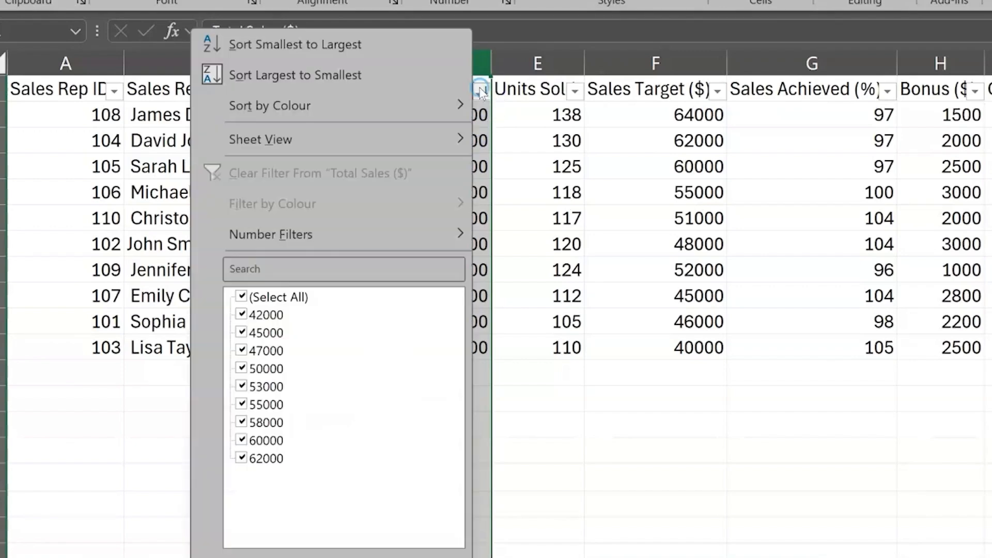
pyautogui.click(239, 299)
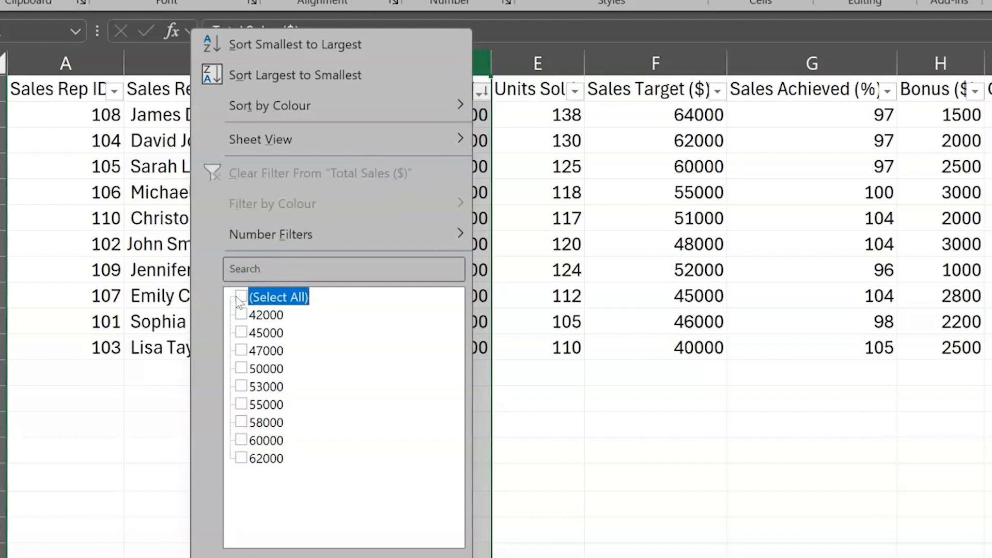
pyautogui.click(242, 423)
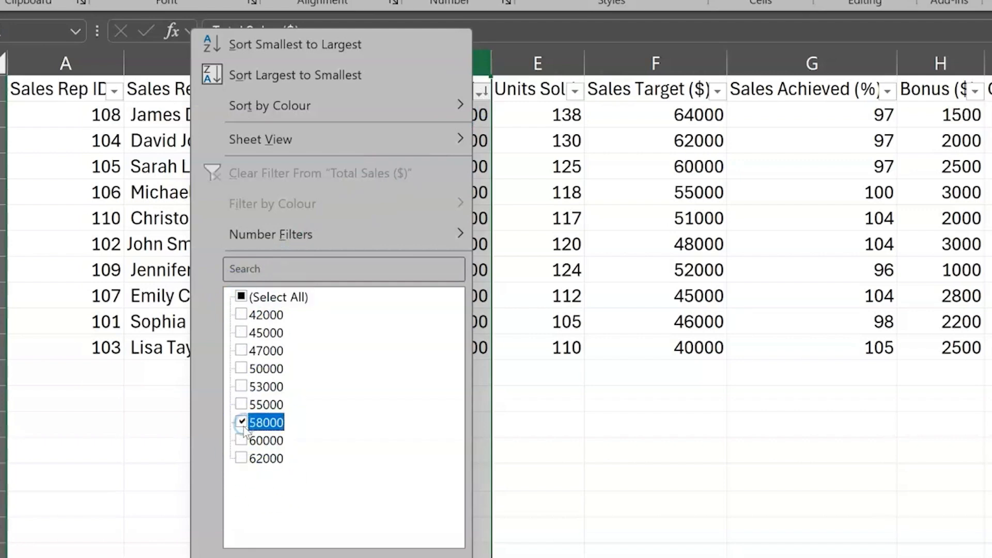
pyautogui.click(241, 441)
pyautogui.click(242, 459)
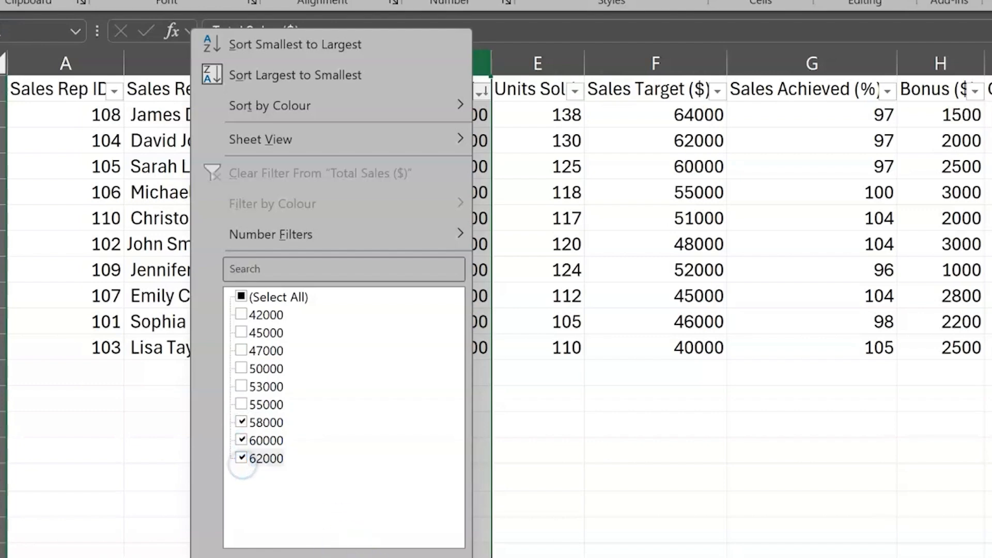
pyautogui.click(345, 557)
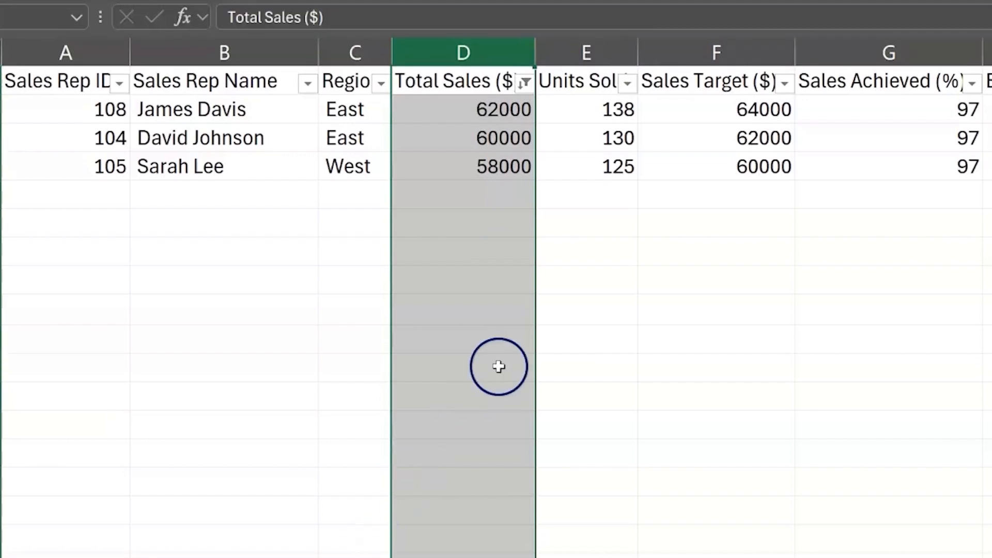
# Show all Total Sales ($) values in the filtered data again
pyautogui.click(525, 92)
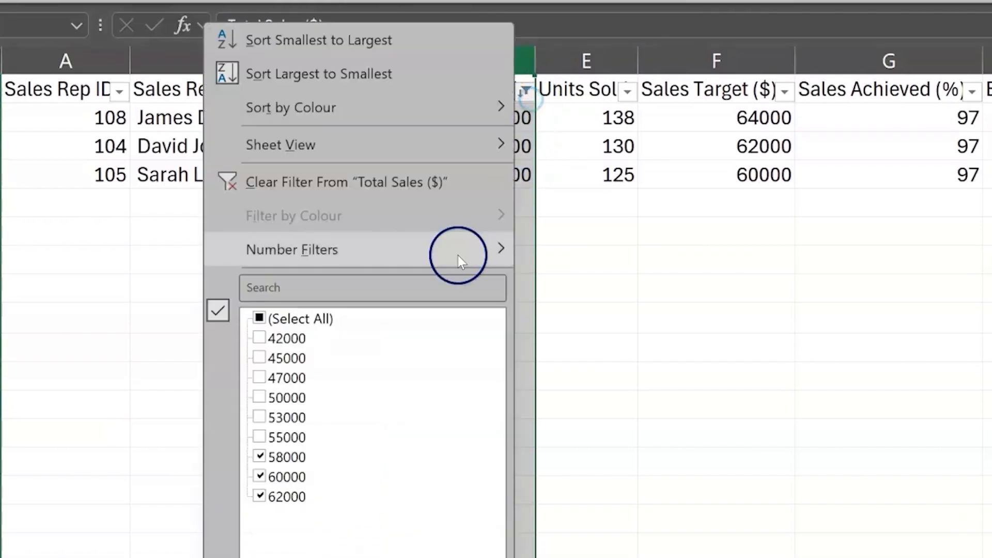
pyautogui.click(296, 318)
pyautogui.click(413, 557)
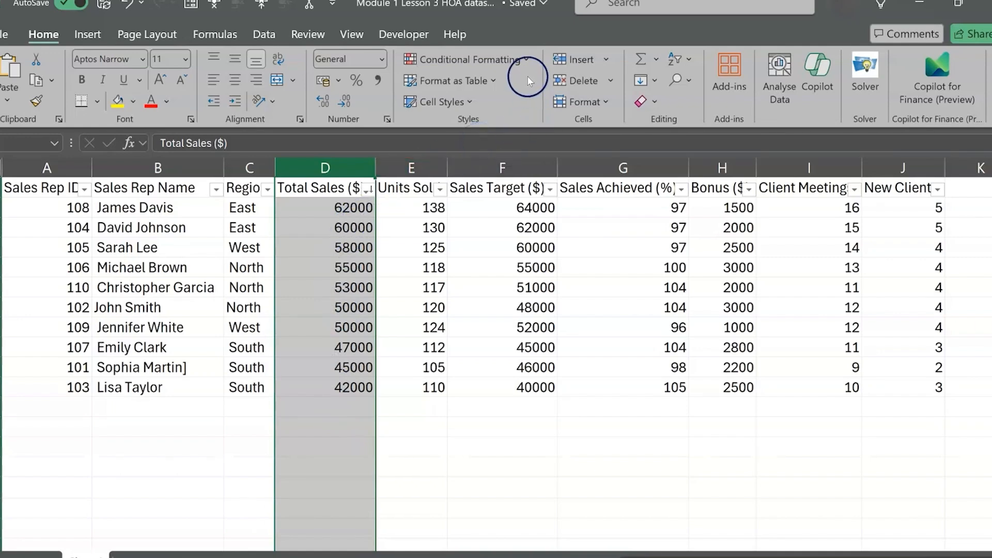
# Highlight below-average values in the Total Sales ($) column with Light Red Fill with Dark Red Text
pyautogui.click(525, 61)
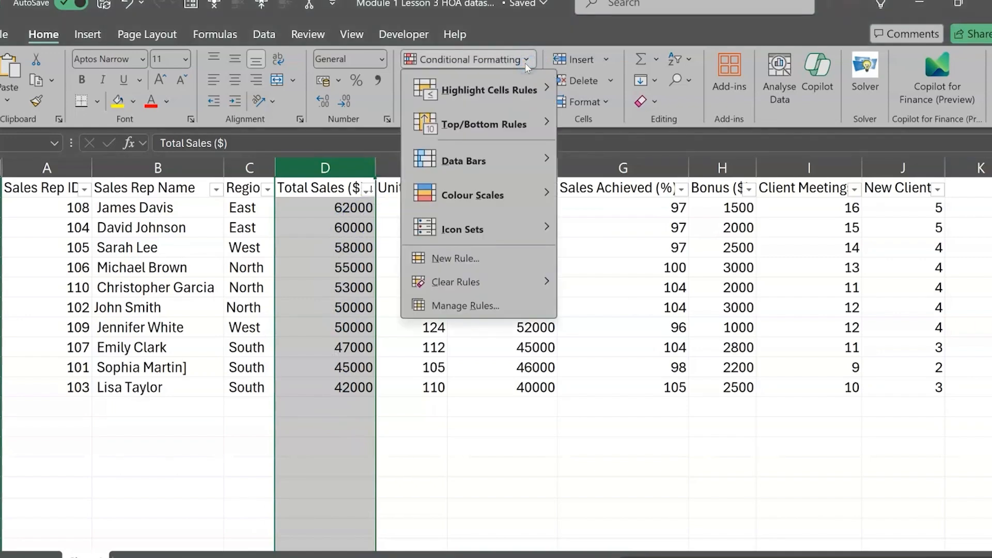
pyautogui.moveTo(514, 138)
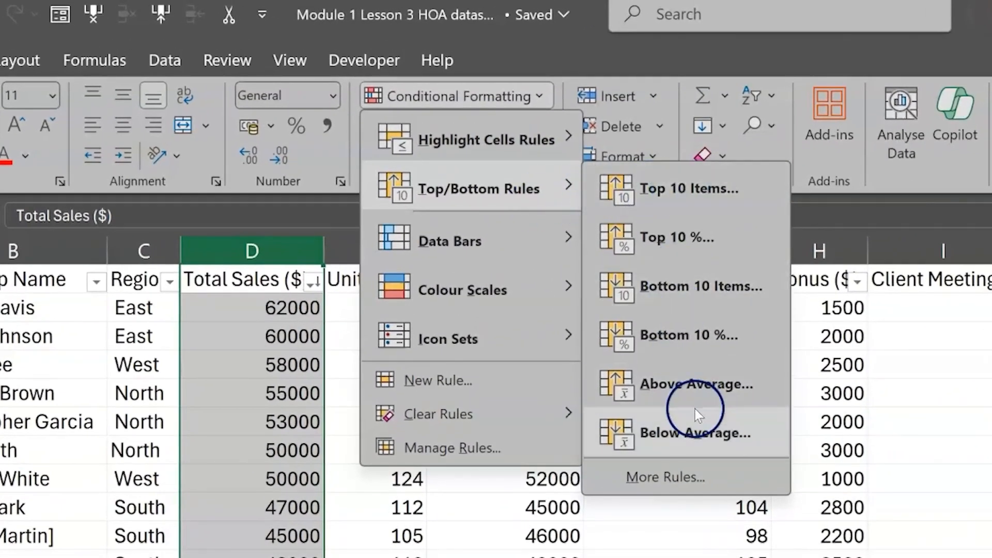
pyautogui.click(694, 435)
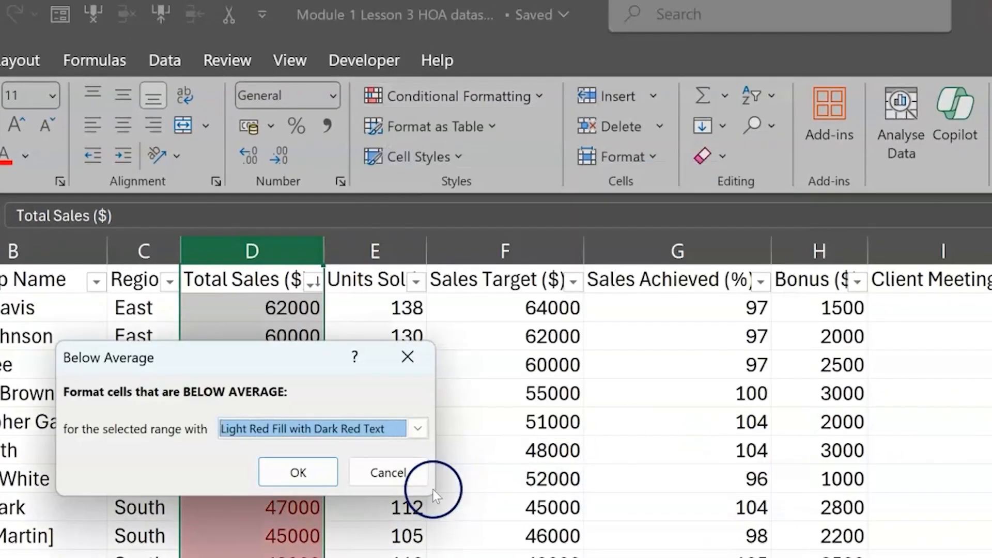
pyautogui.click(279, 473)
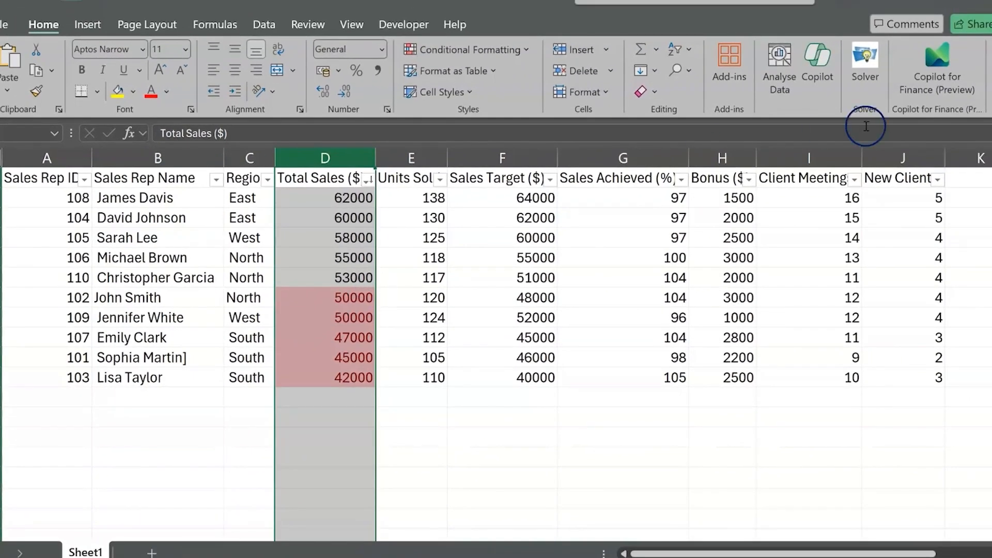
# Apply a green-yellow-red colour scale to the New Clients column and check its highest and lowest values
pyautogui.click(894, 157)
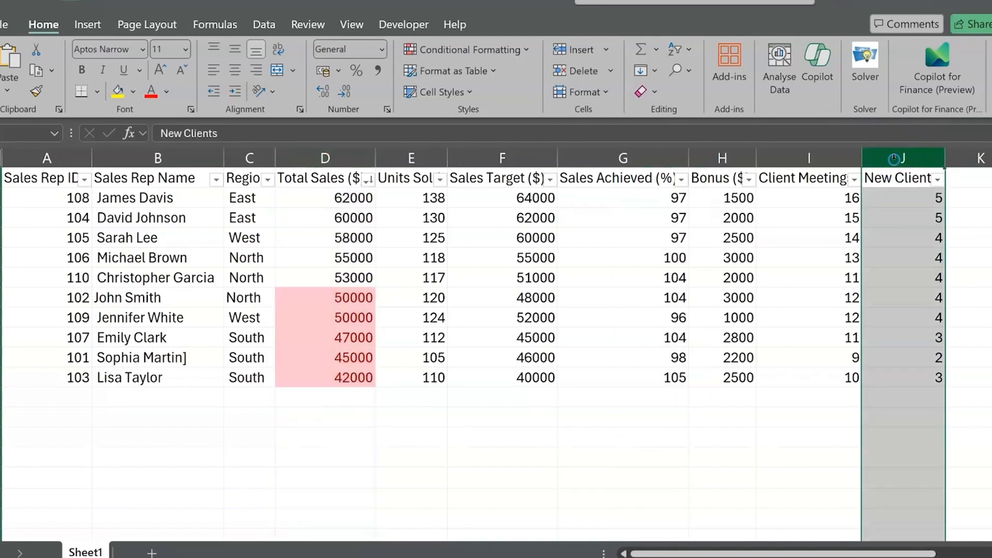
pyautogui.click(520, 52)
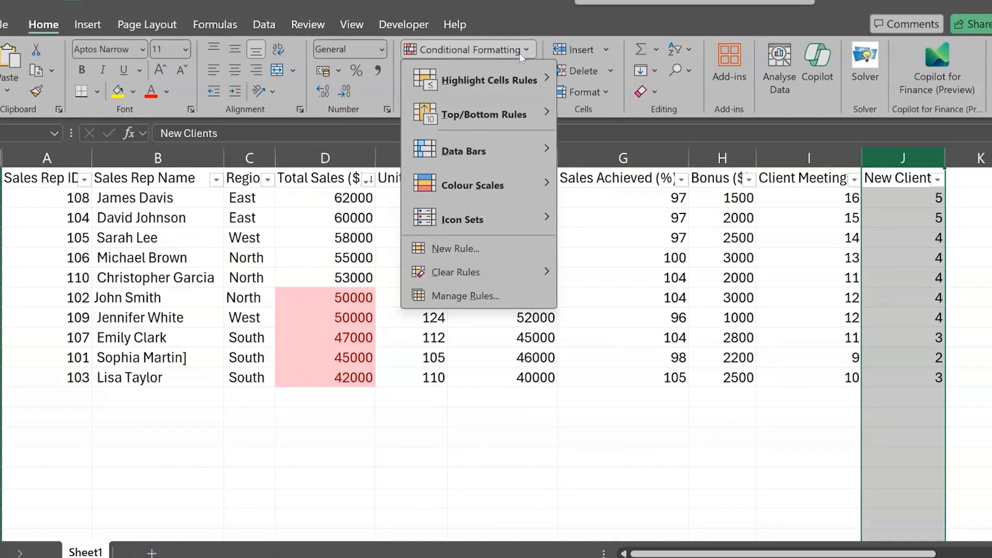
pyautogui.moveTo(509, 187)
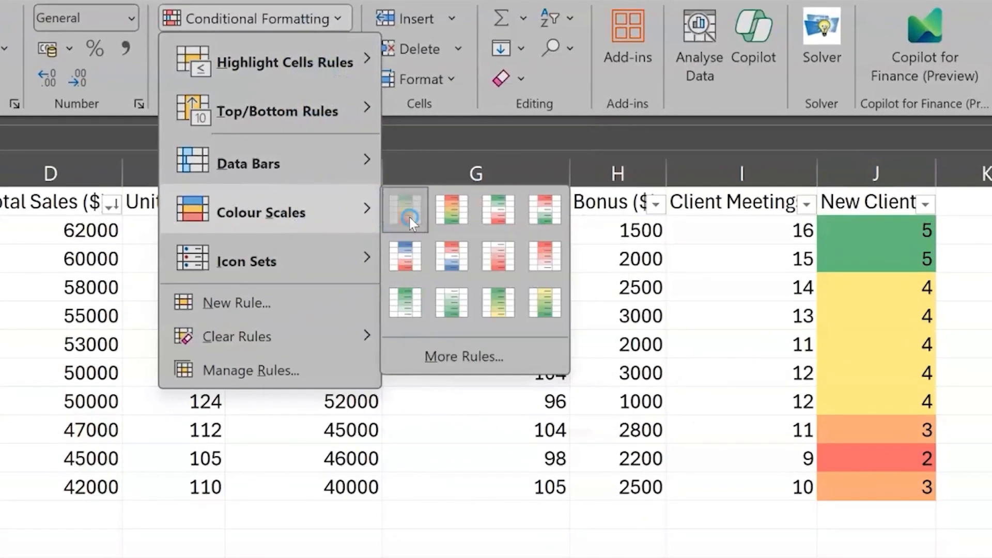
pyautogui.click(573, 183)
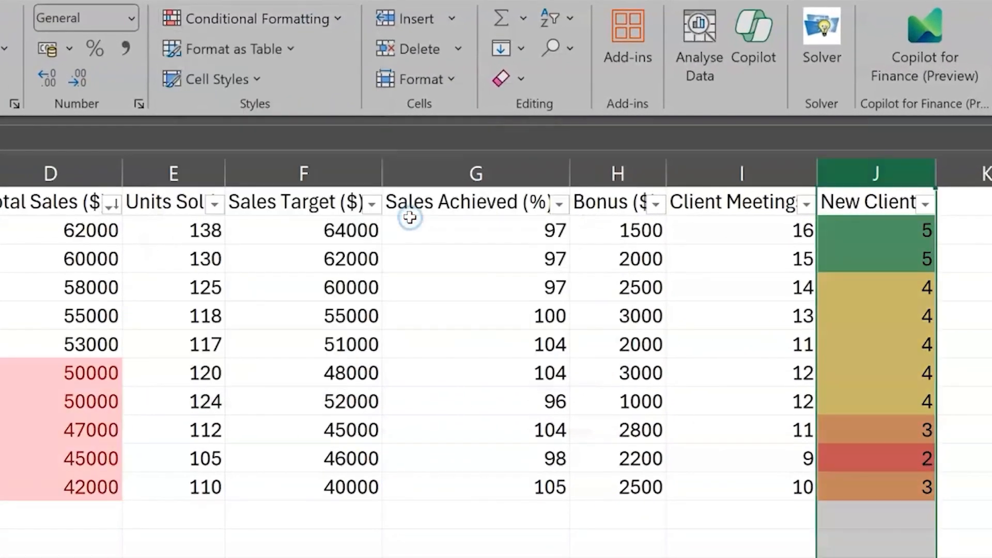
pyautogui.click(882, 240)
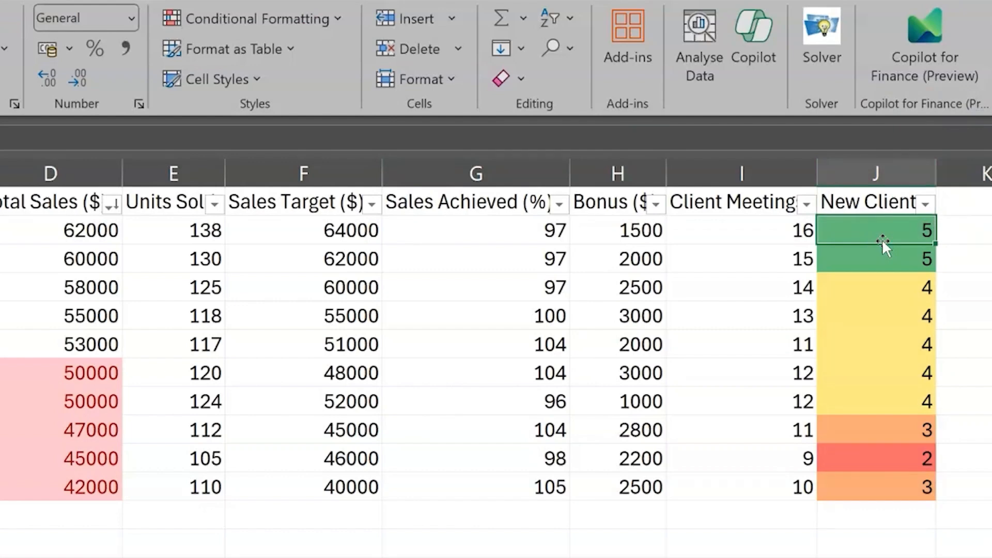
pyautogui.click(878, 464)
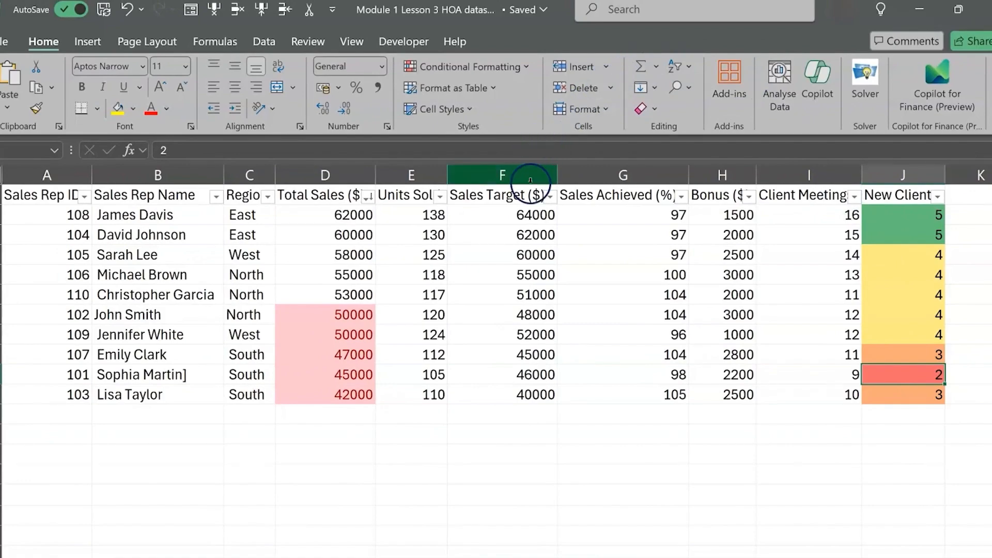
# Clear all conditional formatting rules from the entire sheet
pyautogui.click(4, 175)
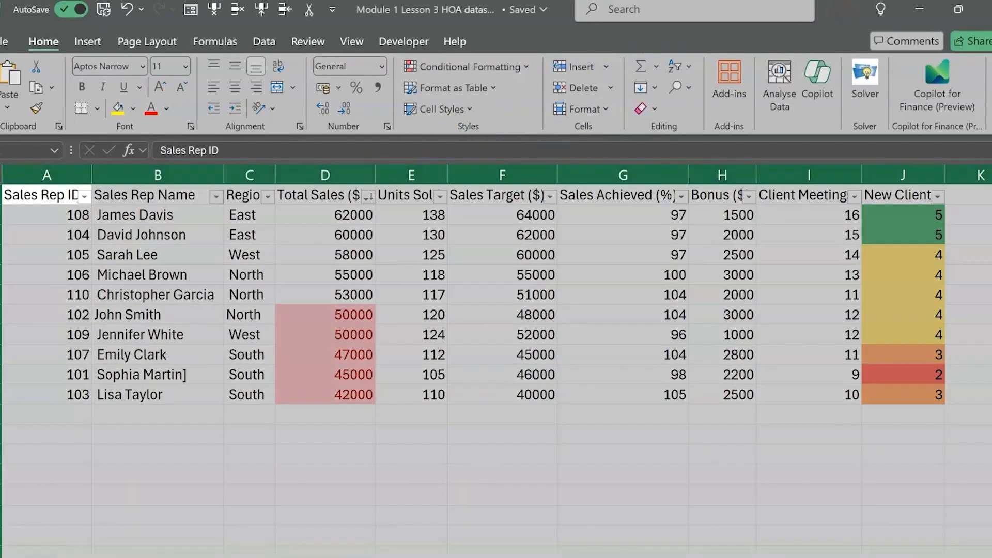
pyautogui.click(527, 66)
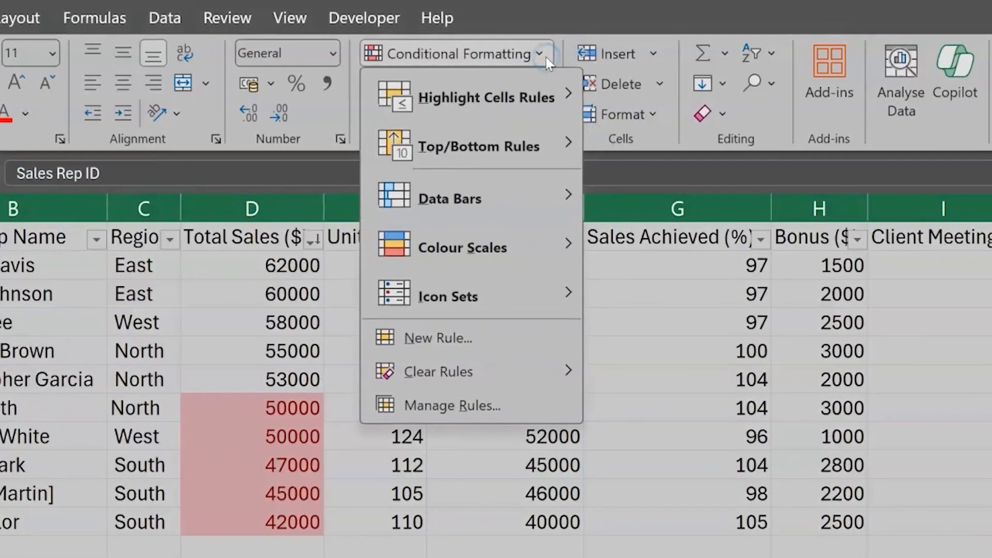
pyautogui.moveTo(535, 370)
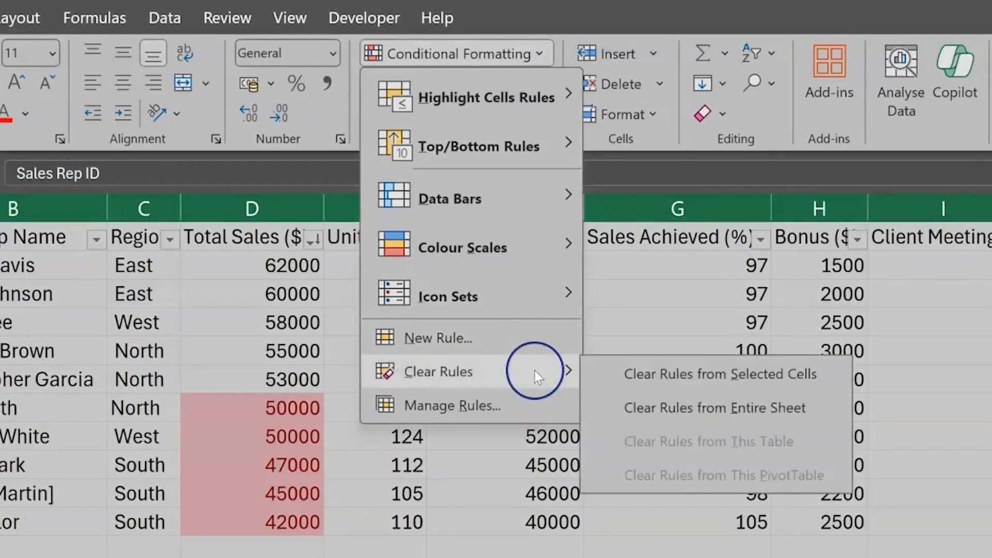
pyautogui.click(740, 407)
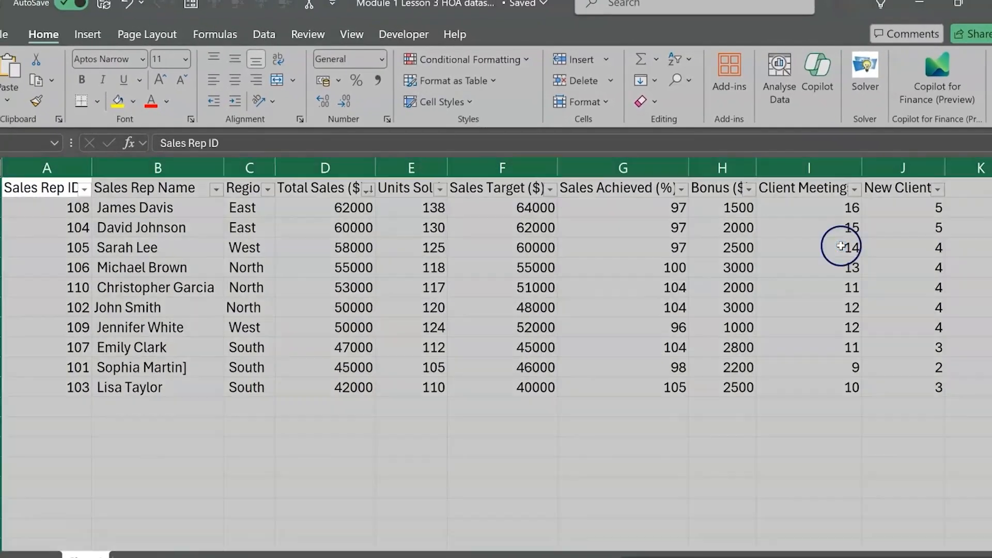
# Ask Copilot to provide a list of the top 3 sales reps based on total sales and review the table in its answer
pyautogui.click(842, 247)
pyautogui.click(827, 81)
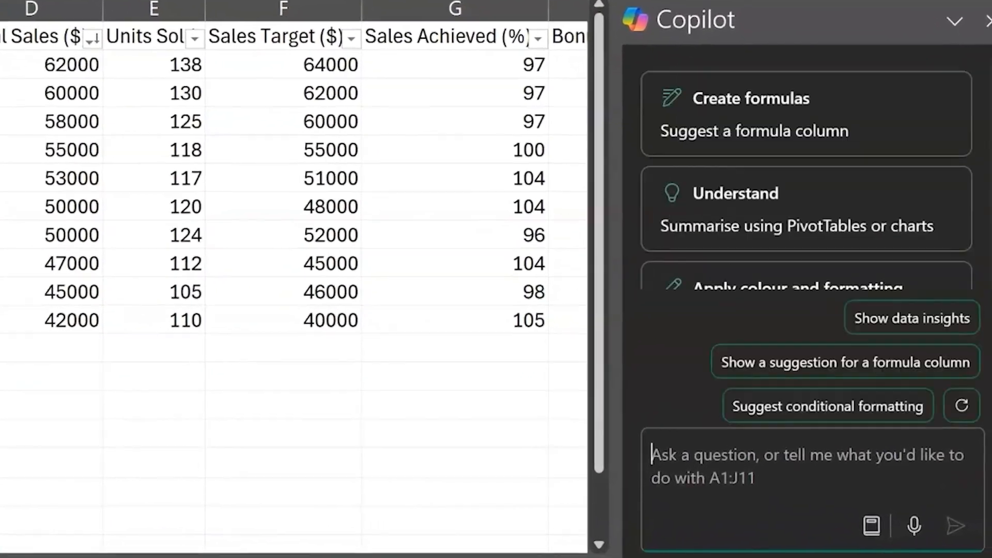
pyautogui.write('Provide a list of the')
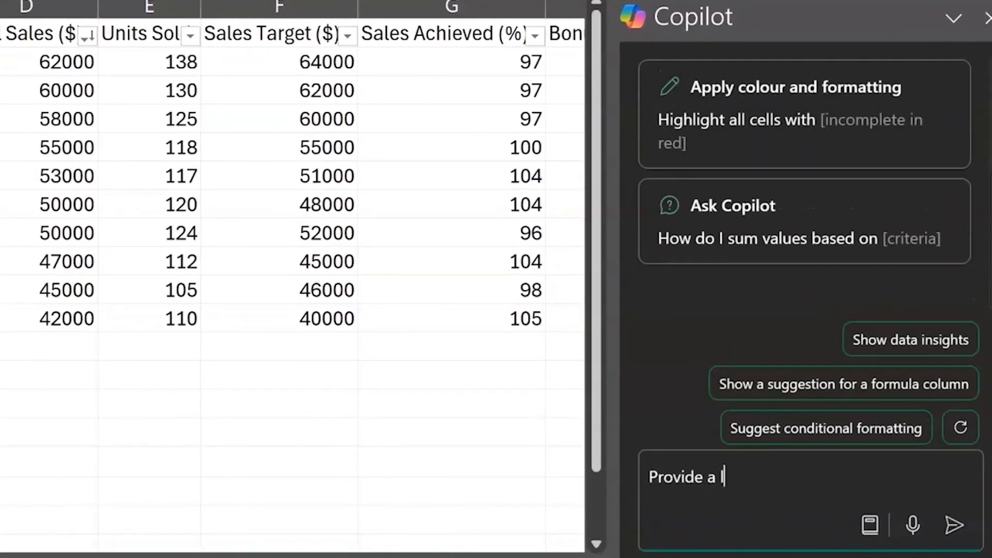
pyautogui.write(' top 3 sales reps')
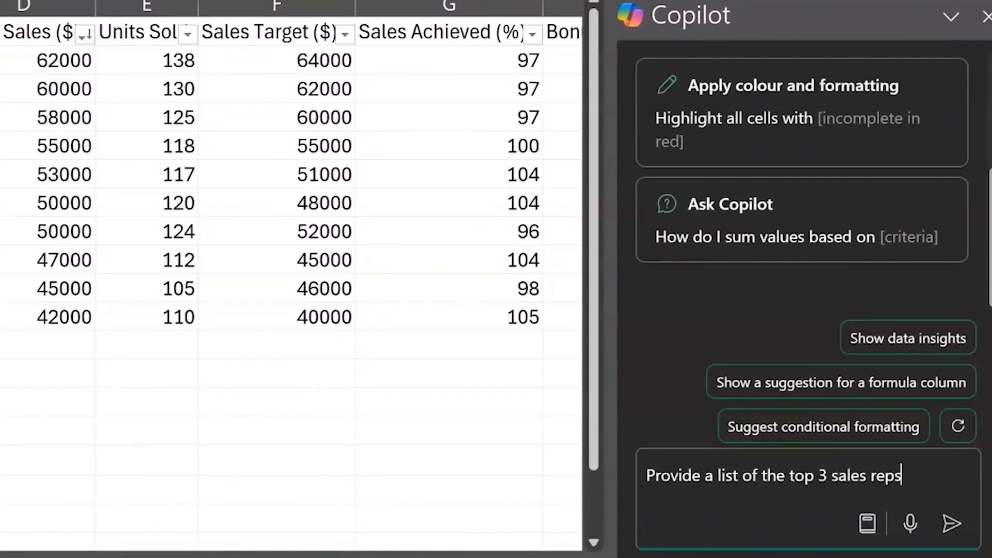
pyautogui.write(' based on total sal')
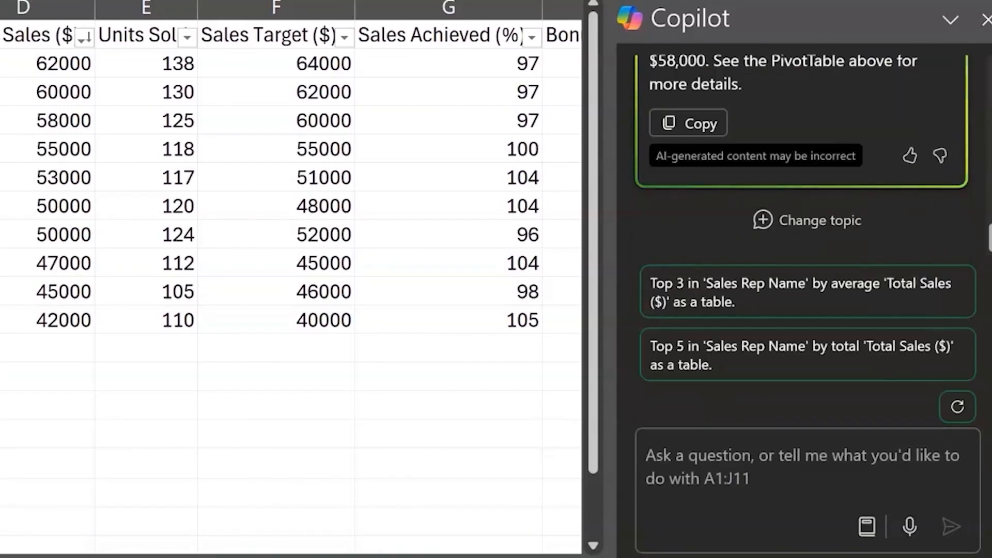
pyautogui.scroll(3, 899, 82)
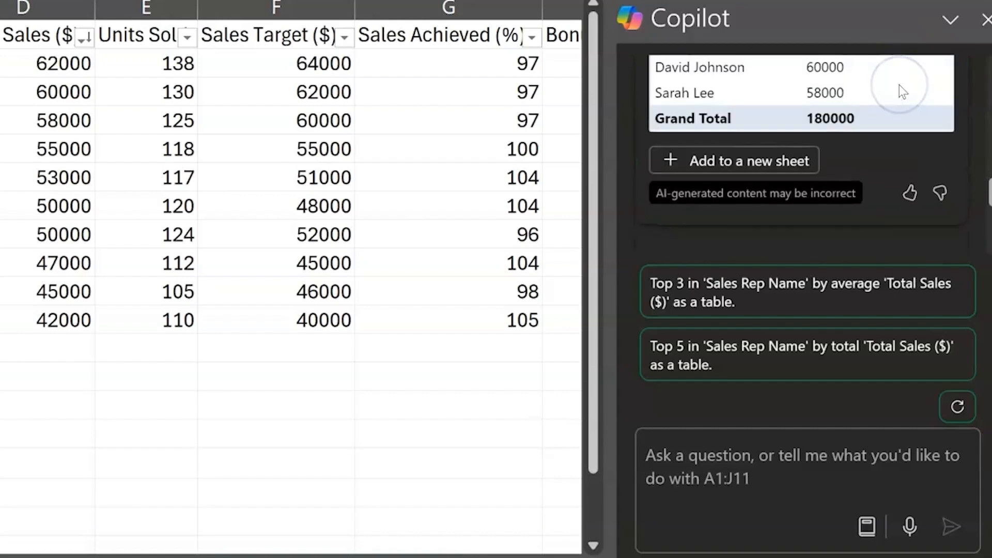
pyautogui.scroll(1, 899, 86)
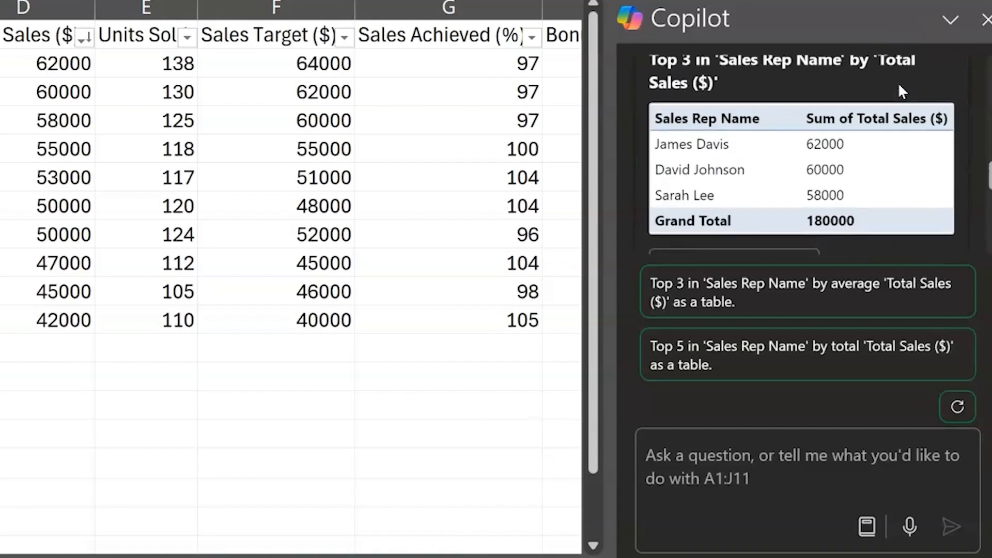
pyautogui.scroll(-5, 899, 82)
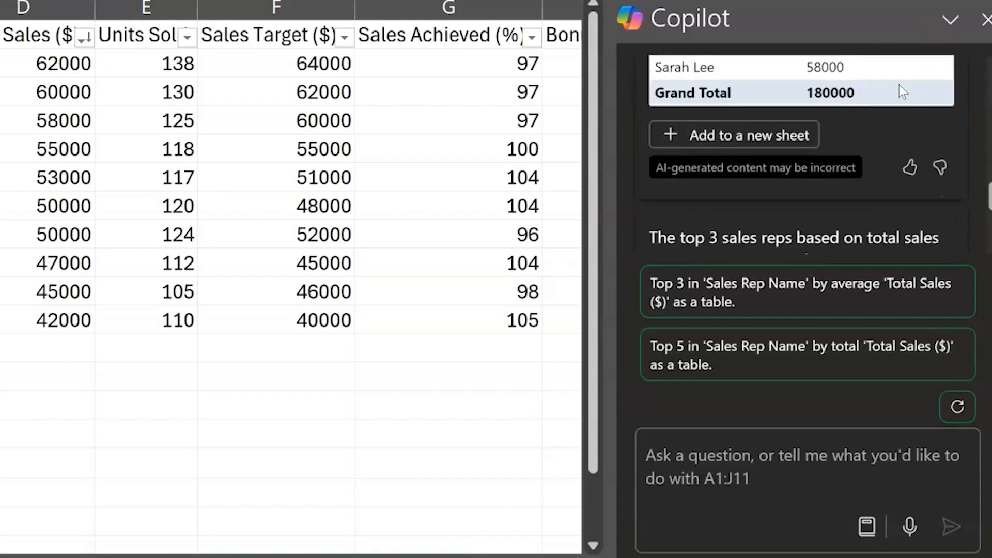
# Ask Copilot to highlight the sales reps whose total sales is below average and apply the formatting it suggests
pyautogui.click(903, 95)
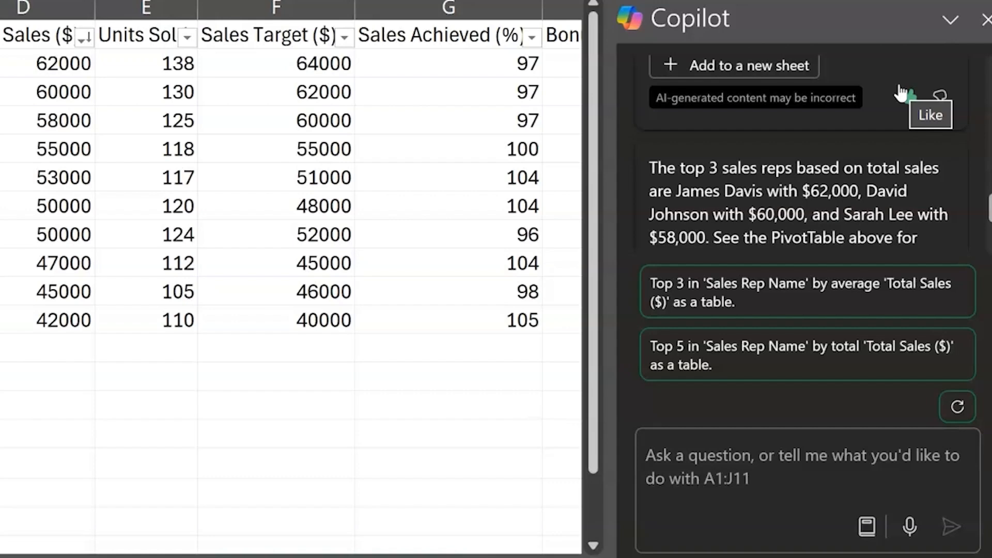
pyautogui.click(675, 449)
pyautogui.write('highlight the sales reps wiht')
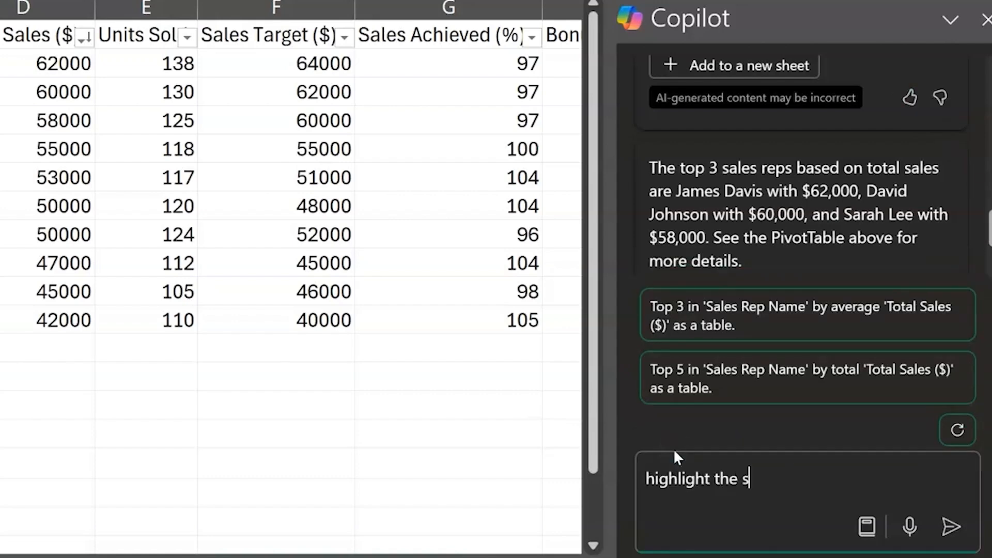
pyautogui.press('BackSpace')
pyautogui.press('BackSpace')
pyautogui.write('th the t')
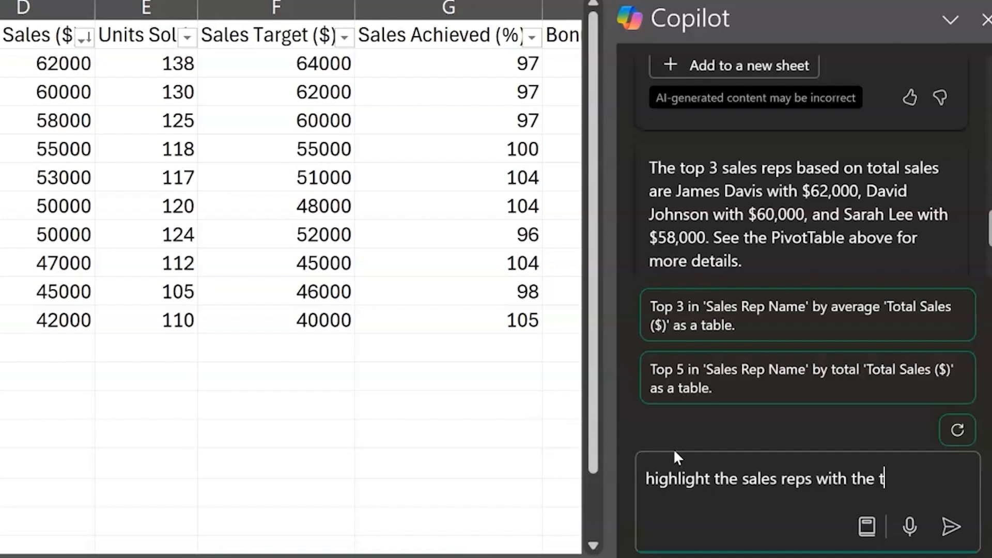
pyautogui.write('otal sales is below ave')
pyautogui.press('BackSpace')
pyautogui.press('BackSpace')
pyautogui.write('below average')
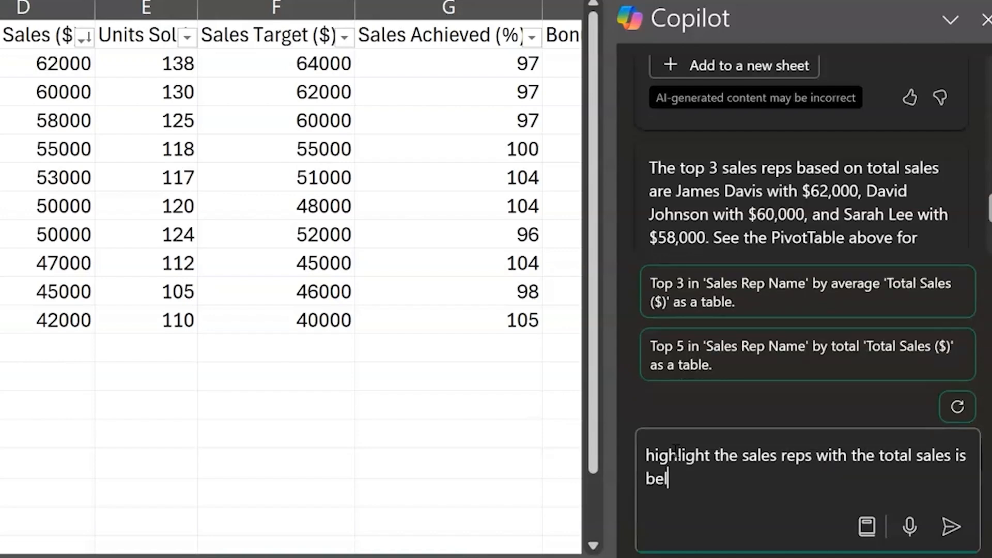
pyautogui.press('Return')
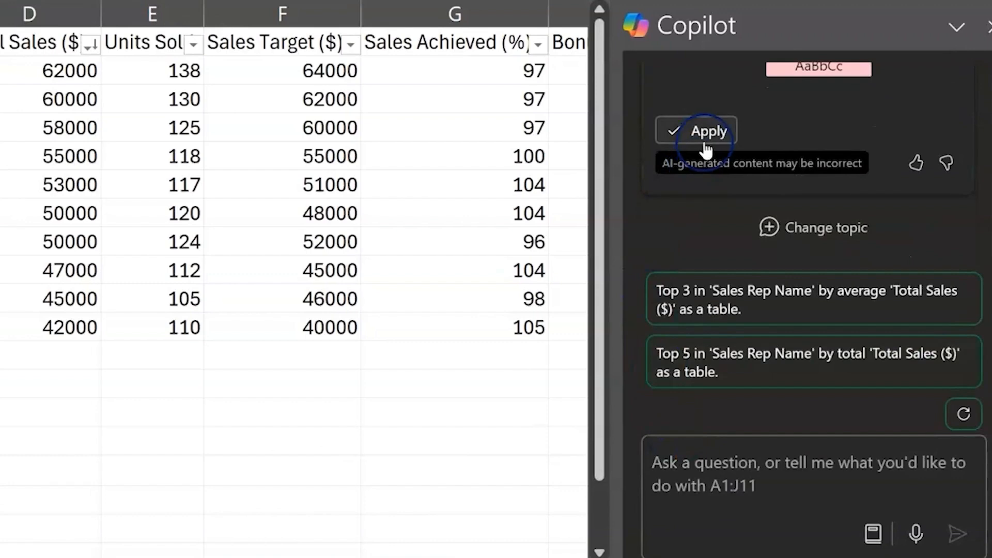
pyautogui.click(697, 124)
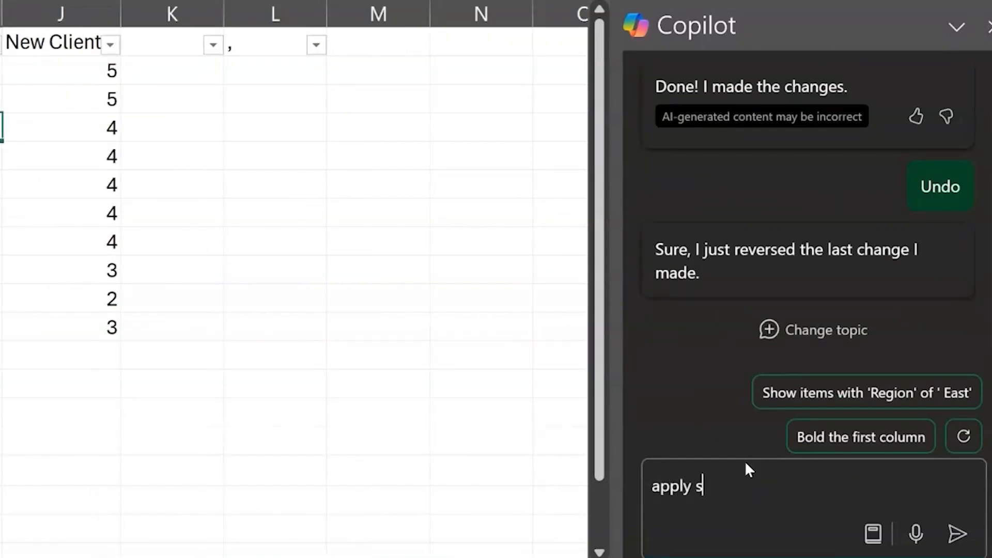
# Have Copilot apply a pink, white, green colour scale to the New Clients column showing the highest and lowest number of new clients
pyautogui.write('colour scale to the New clients column to show the sales reps with the hi')
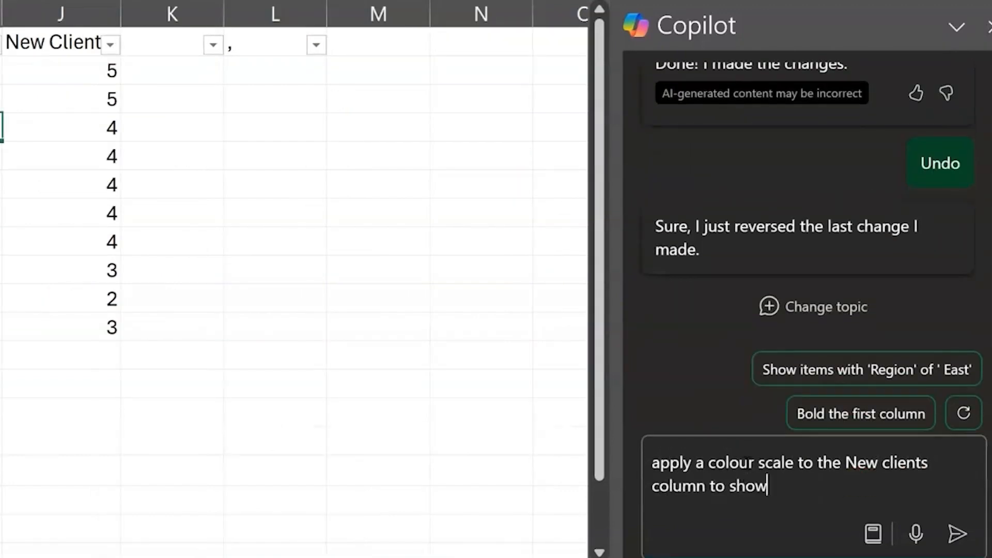
pyautogui.write('ghest and lowest number of new client')
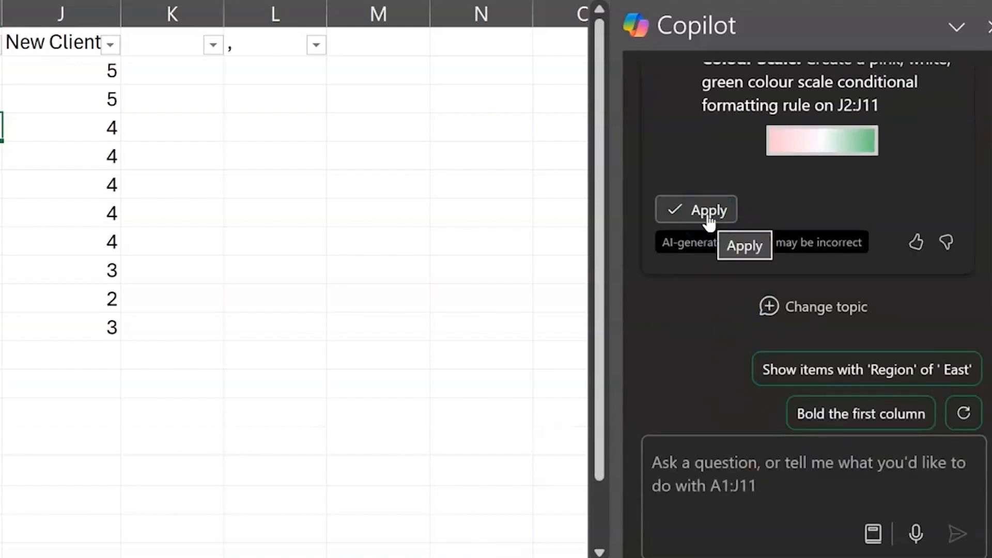
pyautogui.click(708, 211)
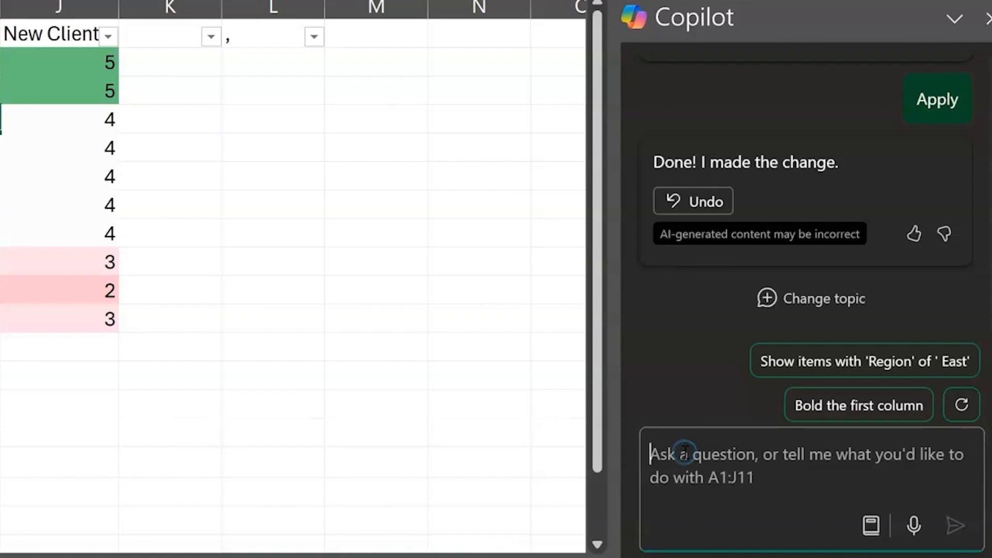
# Ask Copilot to create a bar chart summarising the total sales per region and review the chart in its answer
pyautogui.write('create a b')
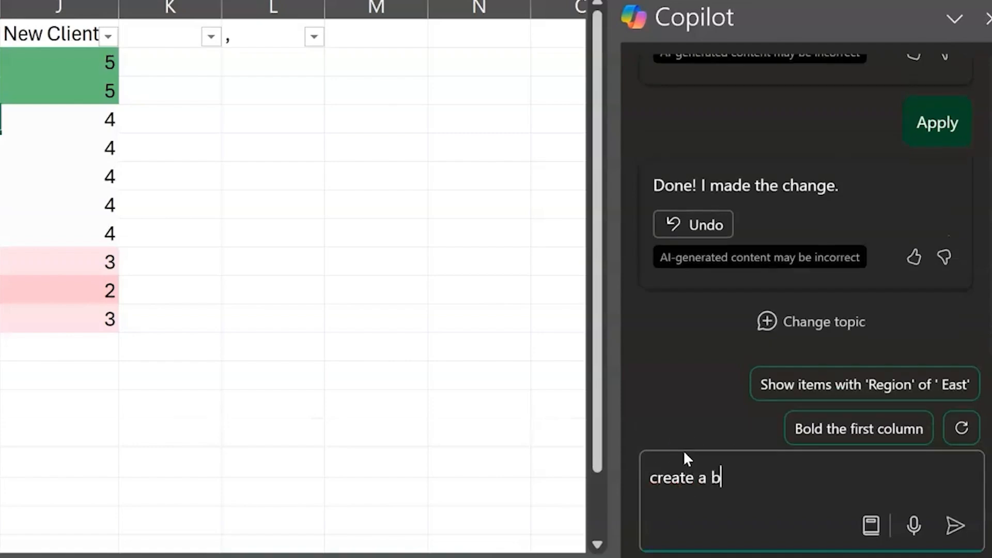
pyautogui.write('ar chart summarising the total sales')
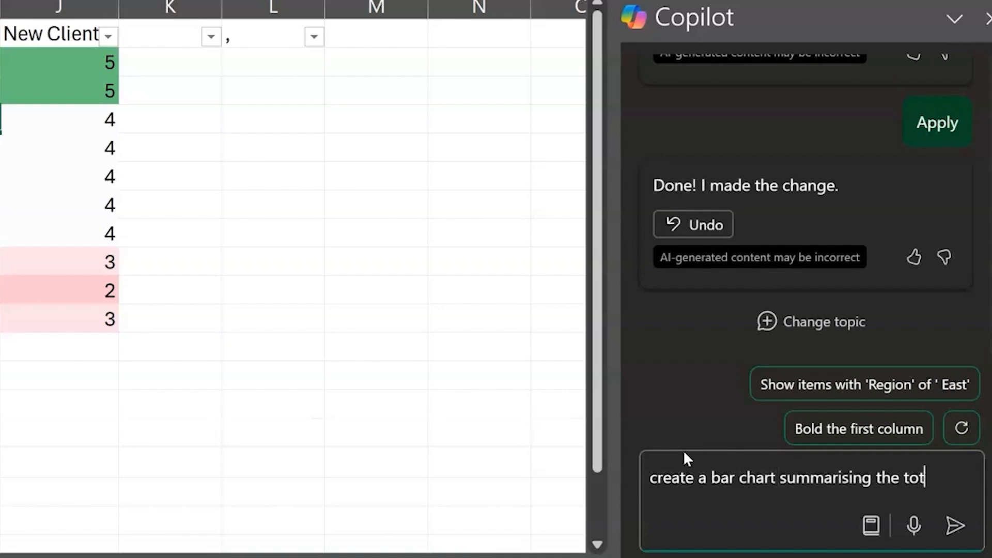
pyautogui.write(' per region')
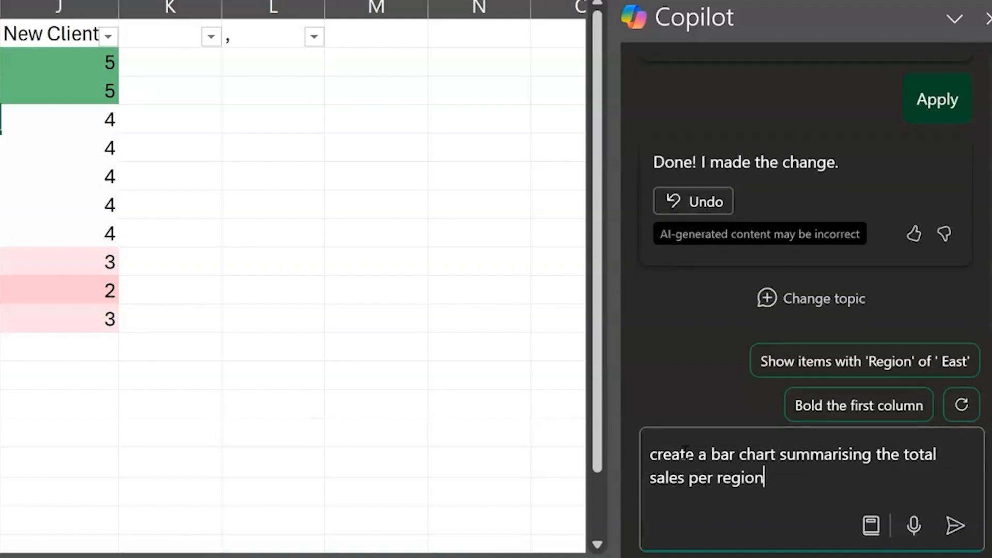
pyautogui.press('Return')
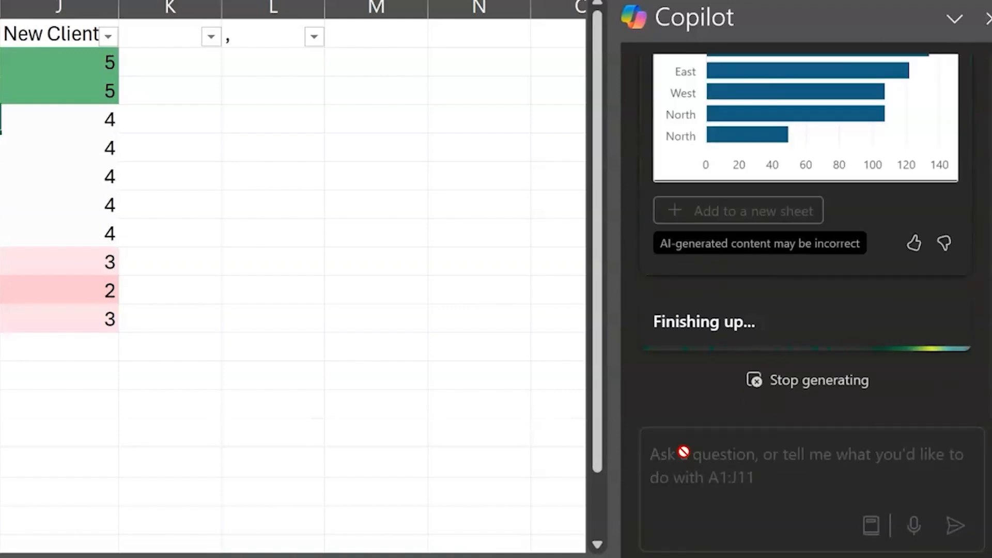
pyautogui.scroll(8, 736, 176)
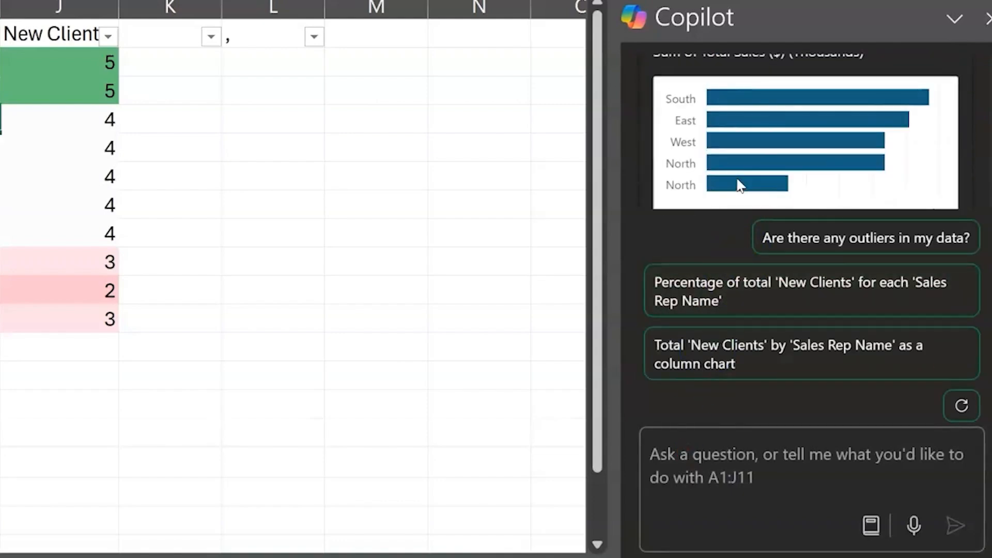
pyautogui.scroll(3, 739, 186)
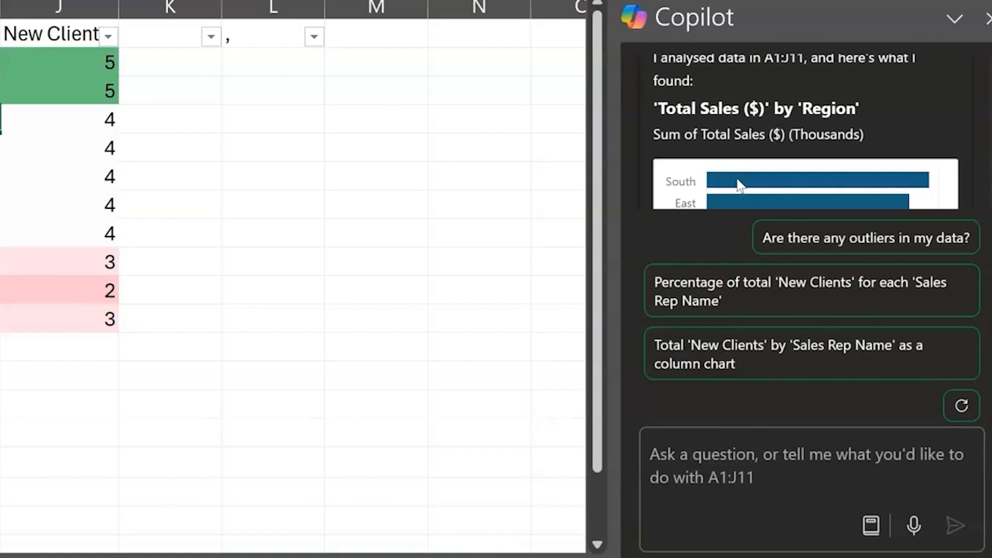
pyautogui.scroll(-8, 739, 185)
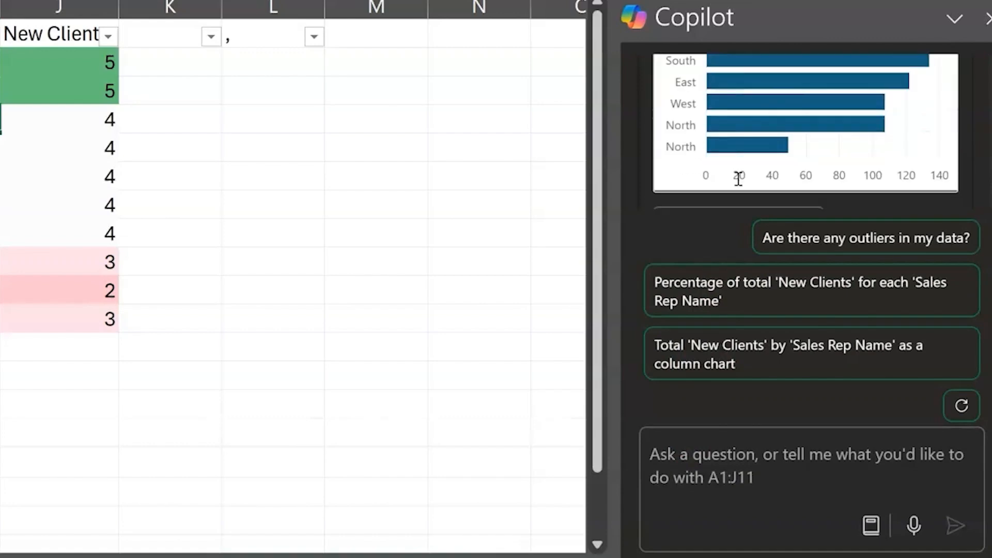
# Ask Copilot to summarise the total sales trend for the top 3 sales reps and request its suggested insights for 'Total Sales ($)'
pyautogui.click(774, 446)
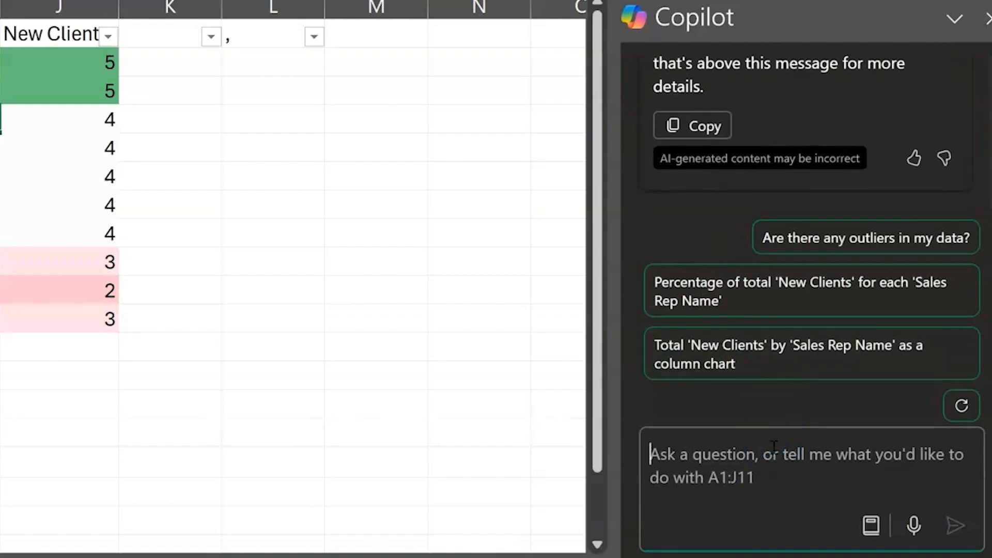
pyautogui.write('summarise th')
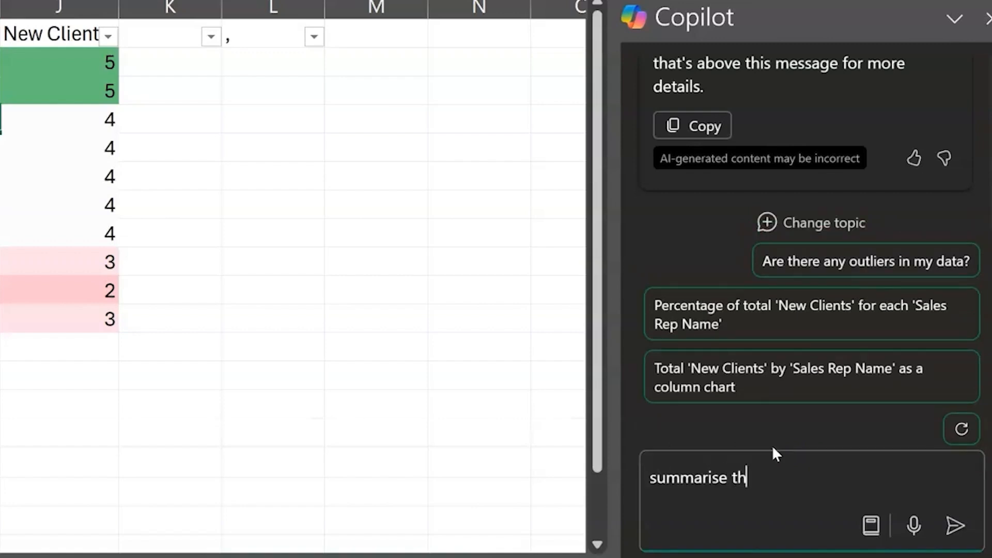
pyautogui.write('e total sales trend for ')
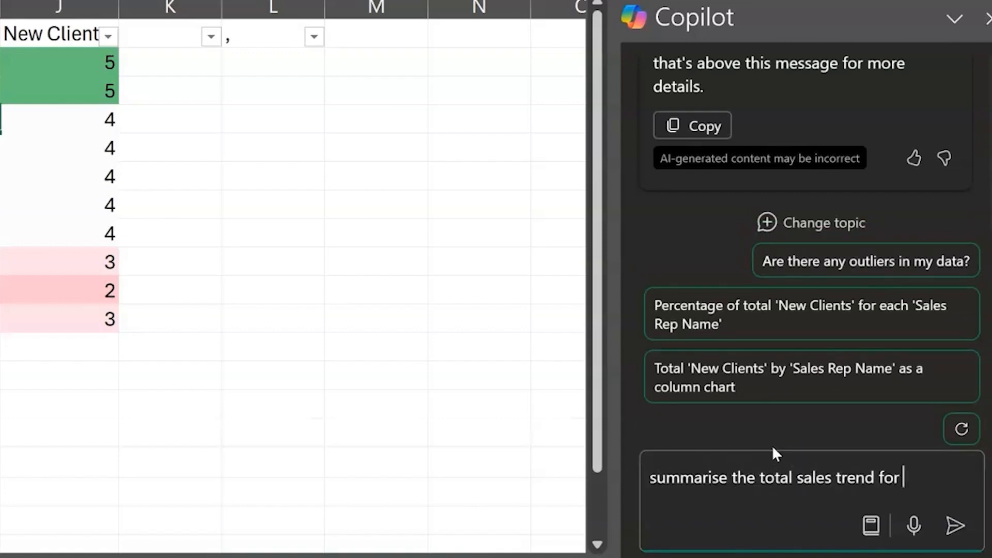
pyautogui.write('the top 3 perforam')
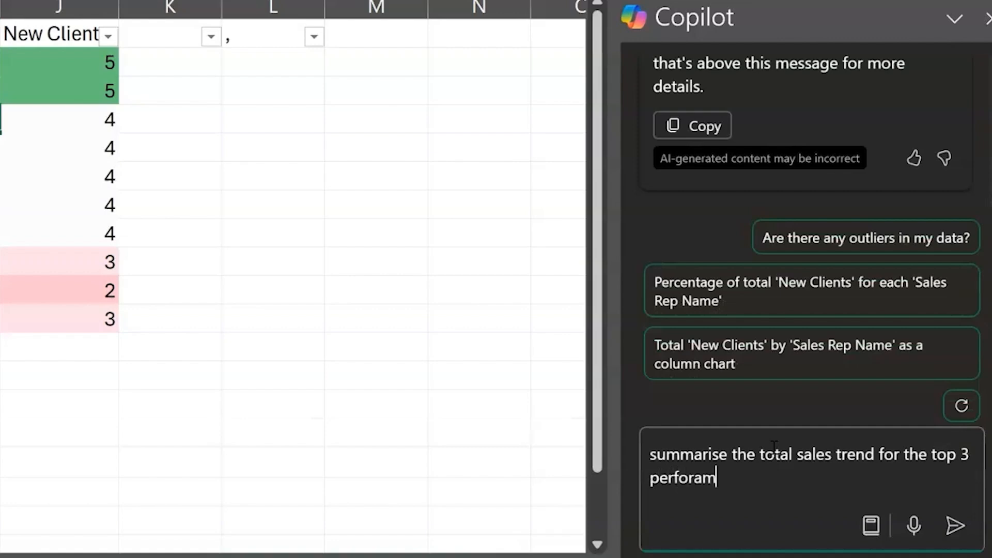
pyautogui.press('BackSpace')
pyautogui.press('BackSpace')
pyautogui.press('BackSpace')
pyautogui.press('BackSpace')
pyautogui.press('BackSpace')
pyautogui.press('BackSpace')
pyautogui.press('BackSpace')
pyautogui.press('BackSpace')
pyautogui.write('sales reps')
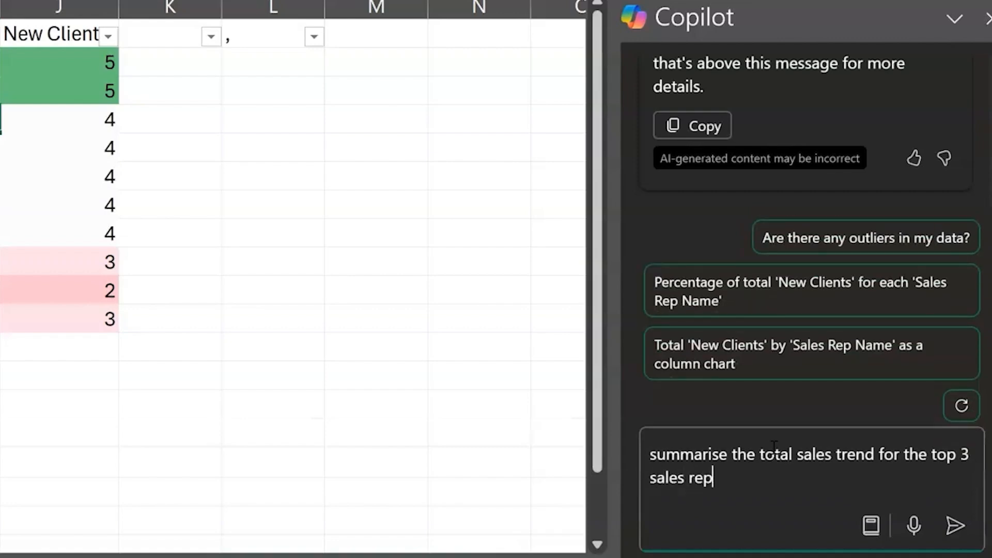
pyautogui.press('Return')
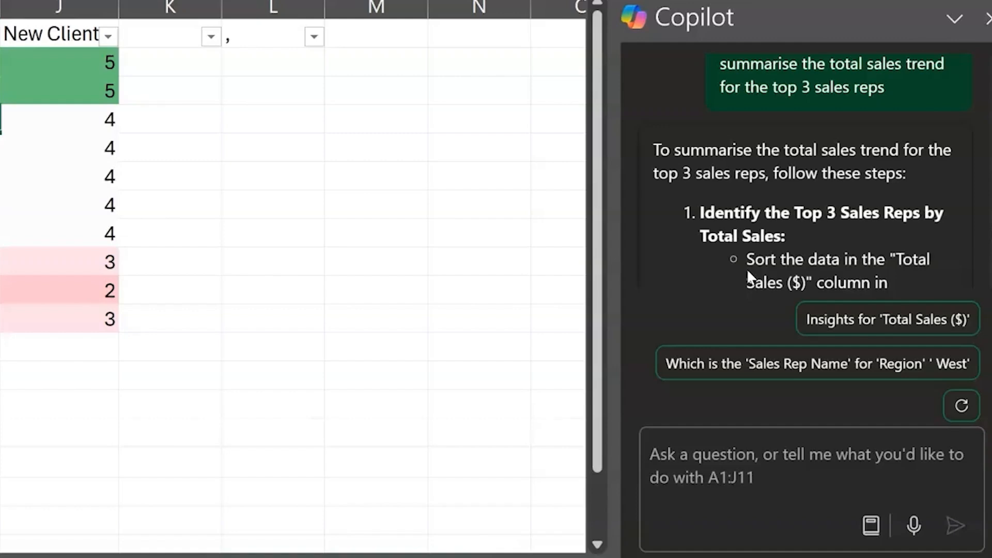
pyautogui.click(931, 330)
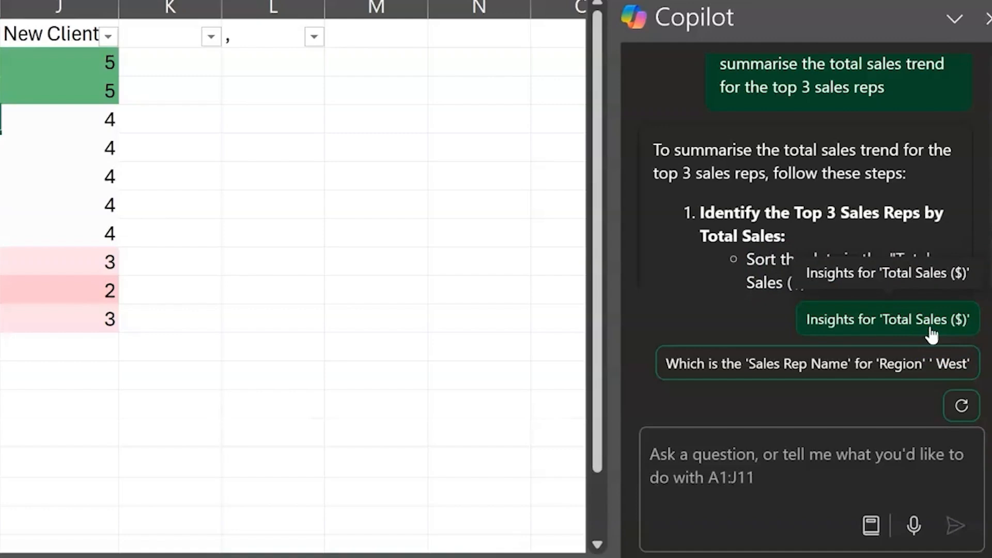
pyautogui.click(930, 329)
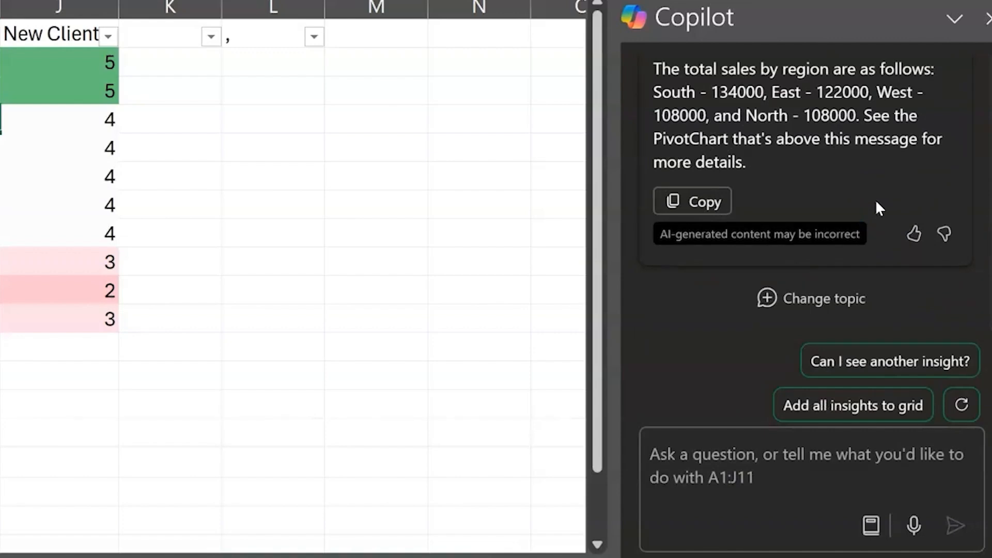
# Ask Copilot to summarise the total sales for the top 3 sales reps and review the table in its answer
pyautogui.click(694, 454)
pyautogui.write('summarise the t')
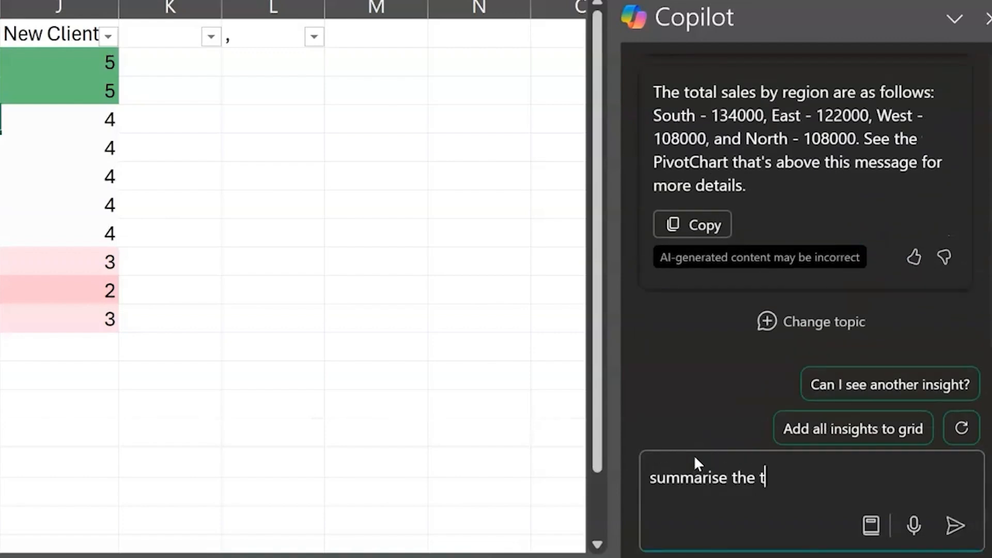
pyautogui.write('otal sales for t')
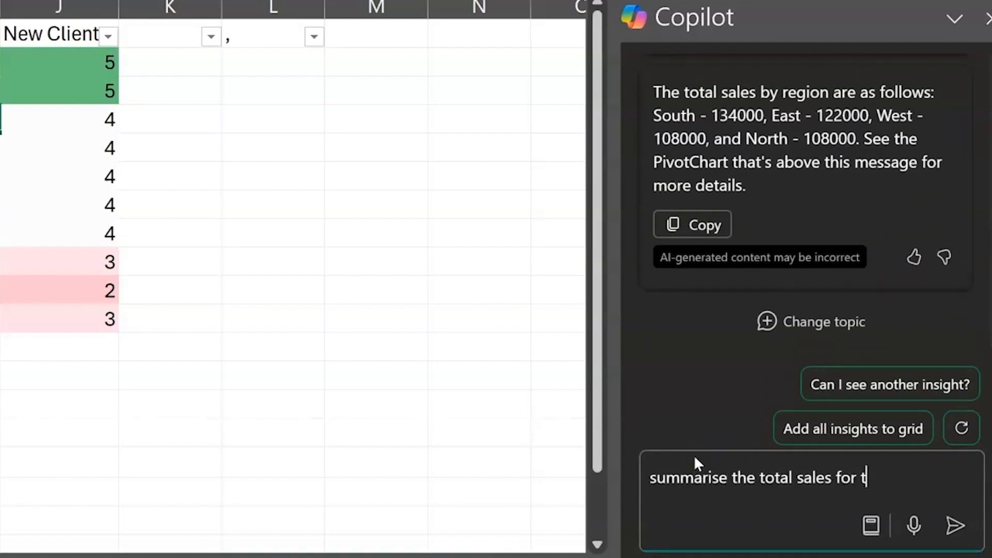
pyautogui.write('he top 3 ')
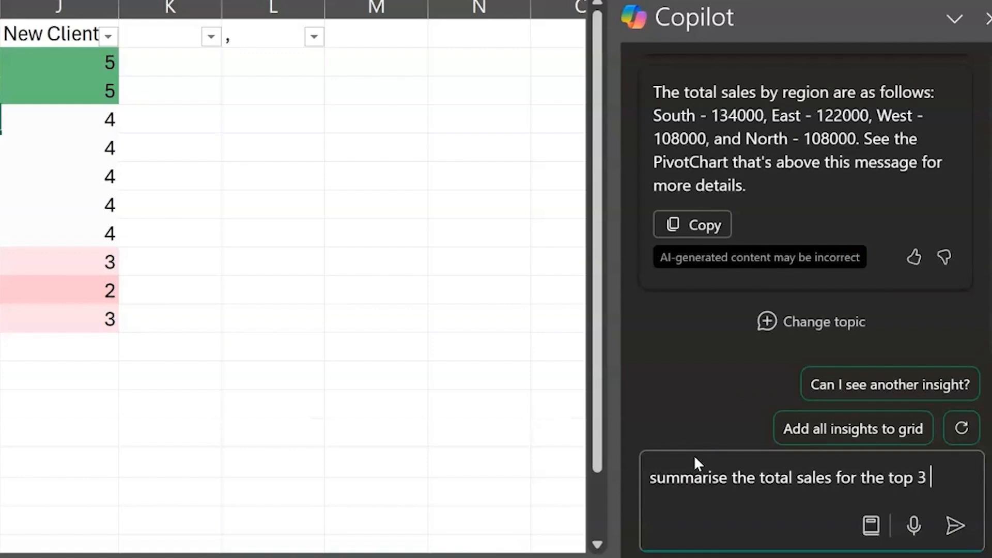
pyautogui.write('sales reps')
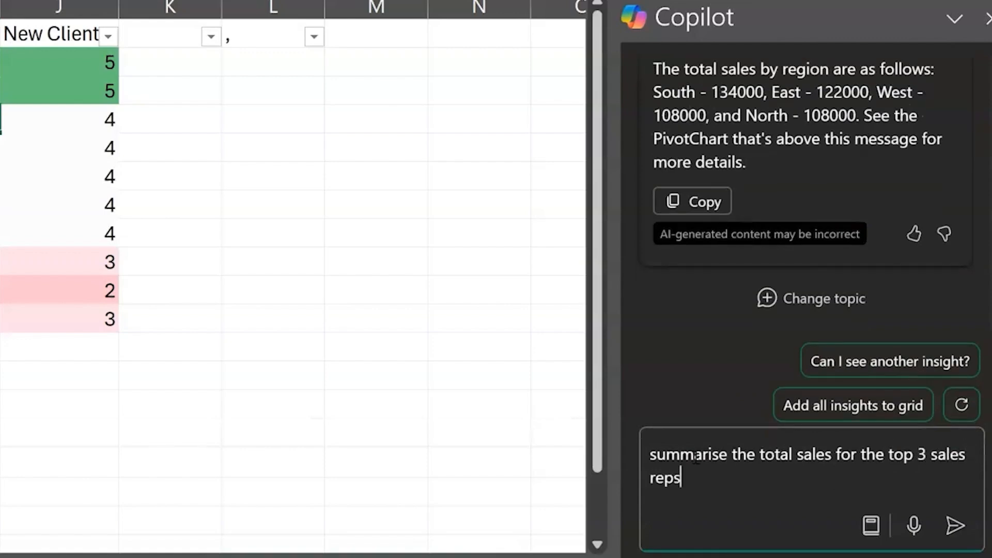
pyautogui.press('Return')
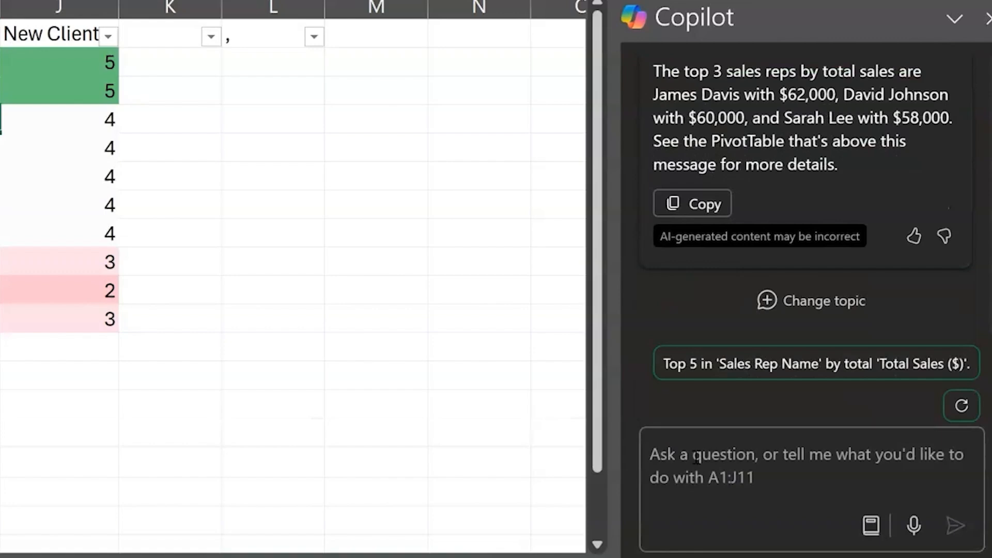
pyautogui.scroll(5, 715, 182)
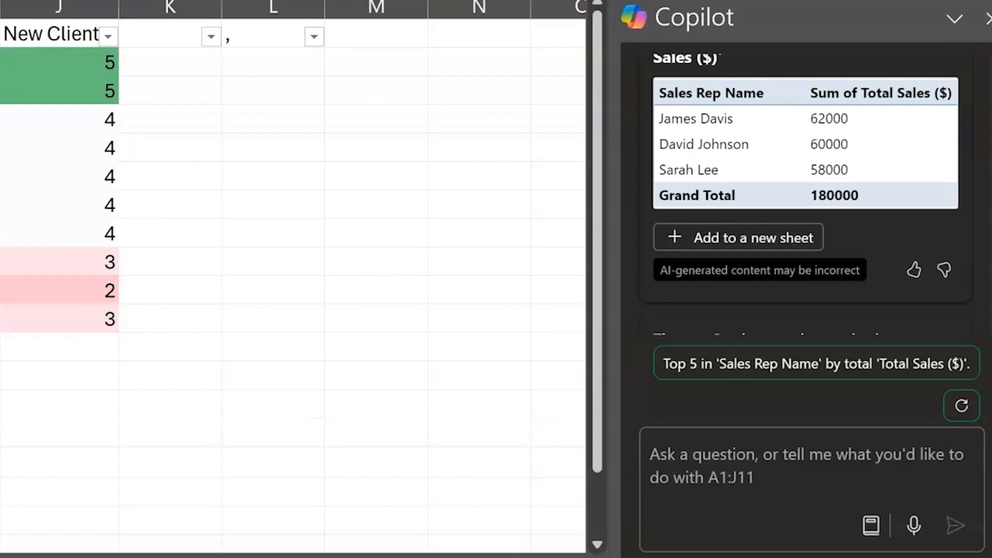
# Ask Copilot to compare the number of client meetings to the number of new clients per region
pyautogui.click(737, 449)
pyautogui.write('c')
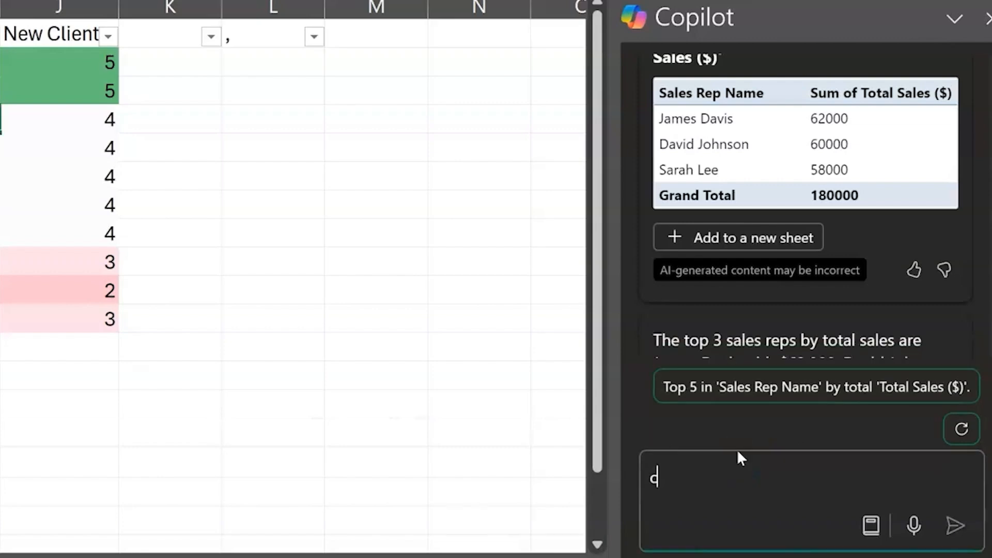
pyautogui.write('ompare the number of ')
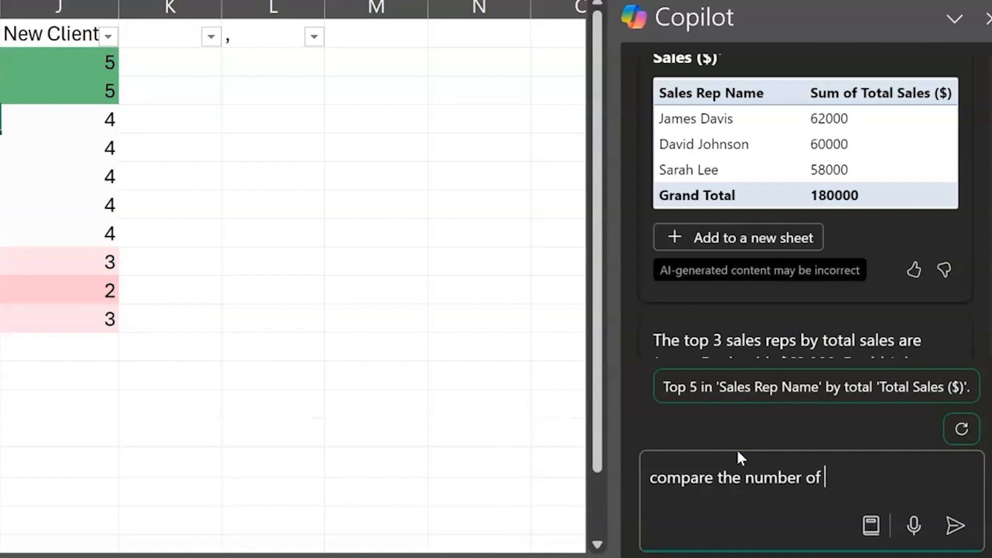
pyautogui.write('client meetings to the n')
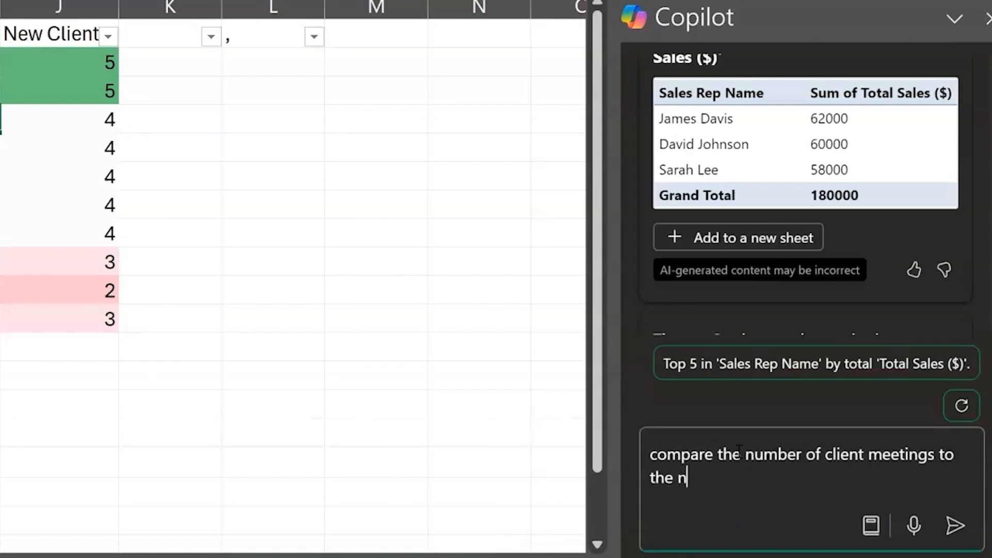
pyautogui.write('umber of new ')
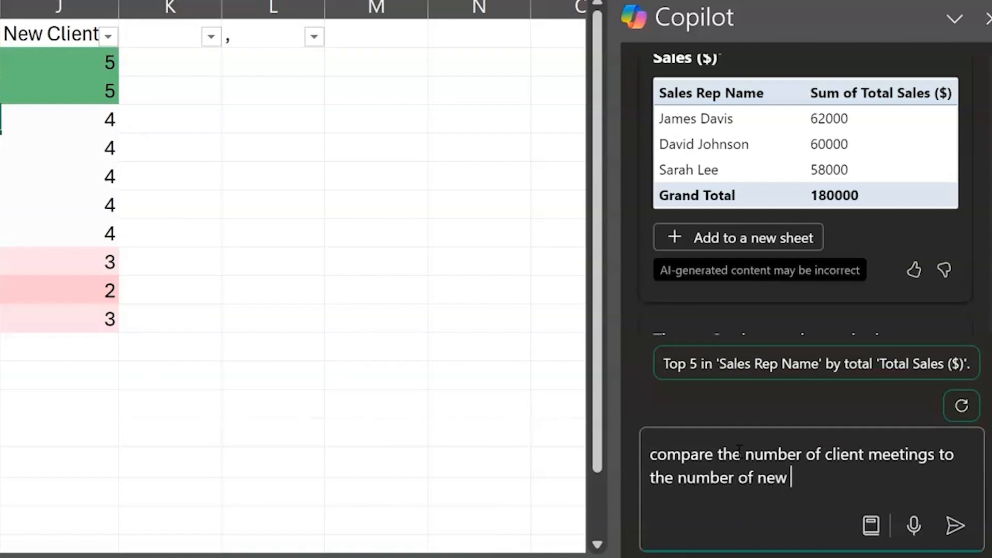
pyautogui.write('clients per region')
pyautogui.press('Return')
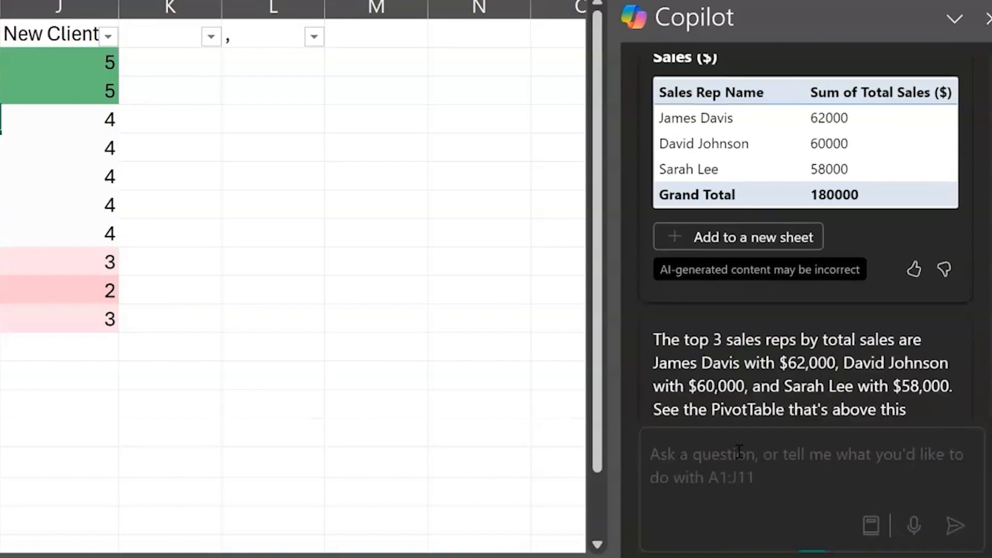